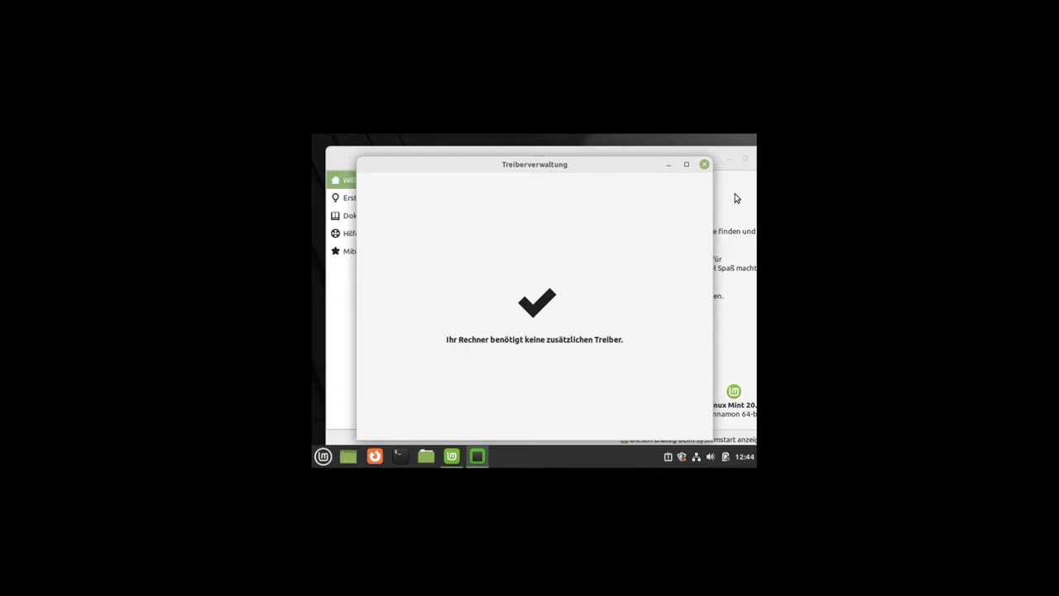
# Step: Close the Driver Manager window, then move the Linux Mint Welcome window aside and close it
pyautogui.click(704, 164)
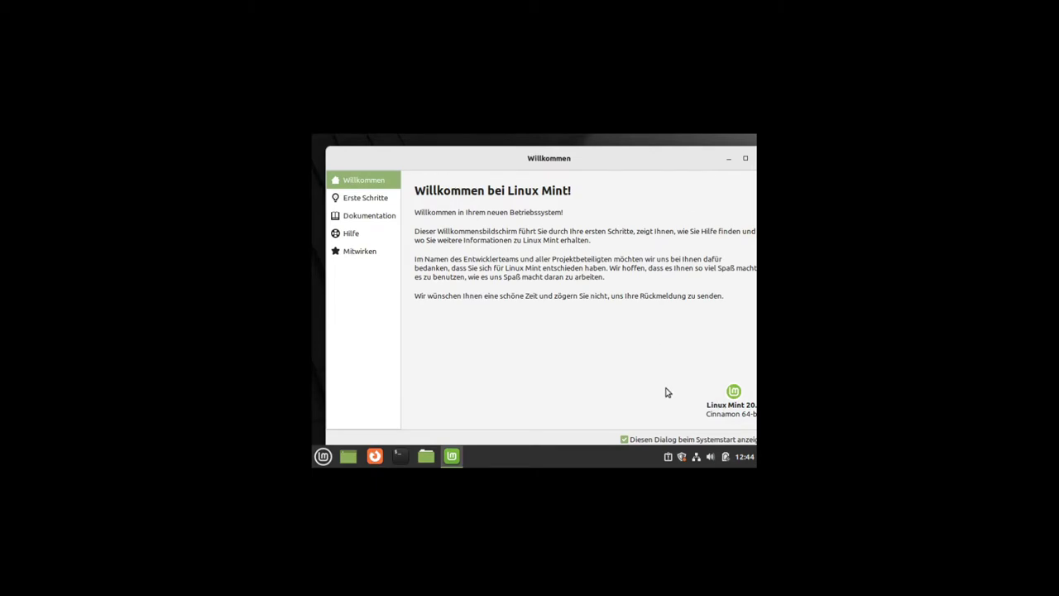
pyautogui.moveTo(705, 163); pyautogui.dragTo(592, 182)
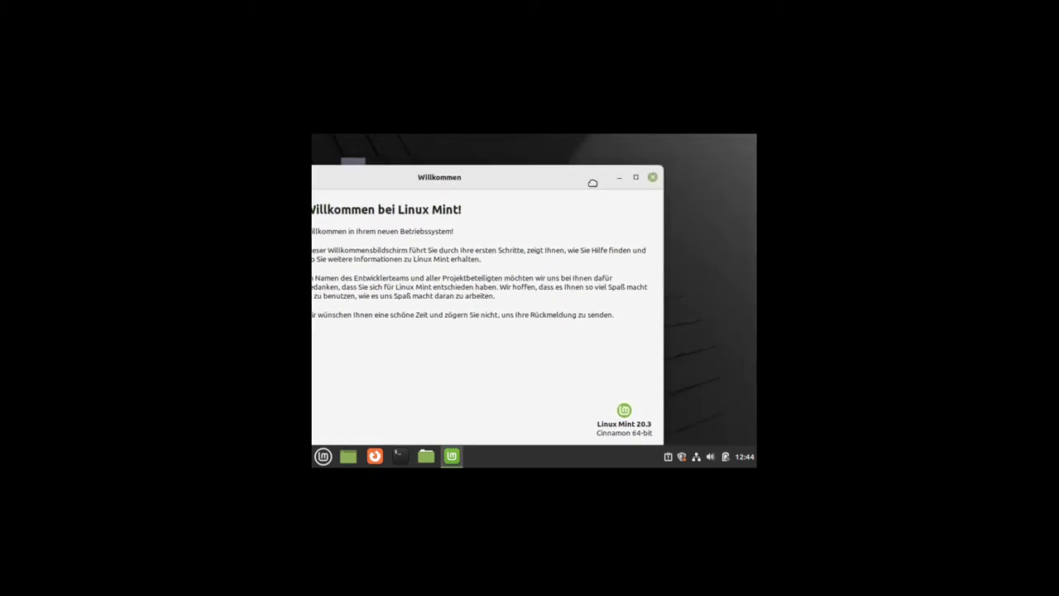
pyautogui.click(653, 177)
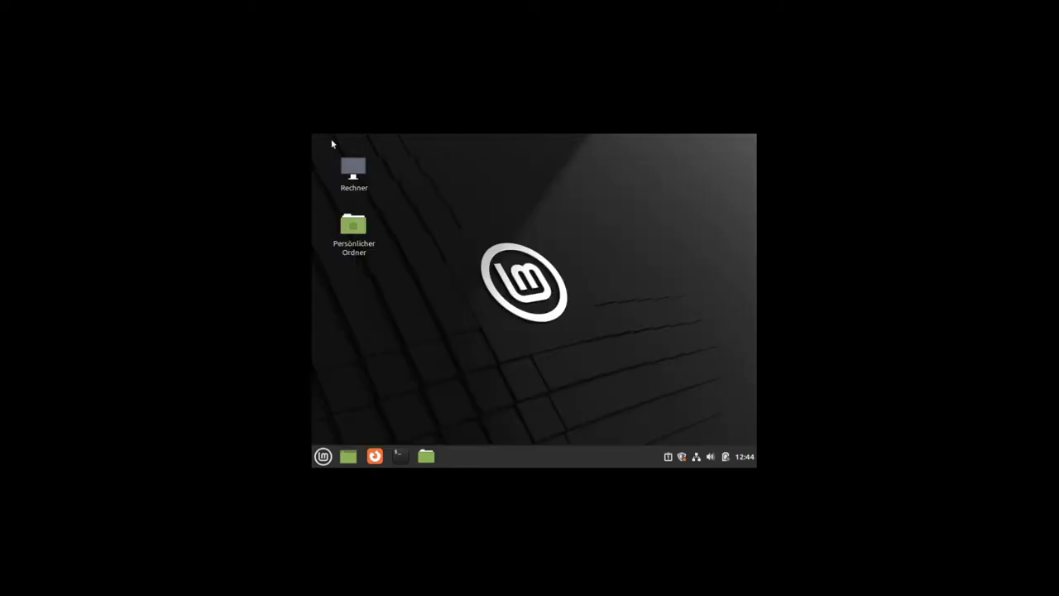
# Step: Check and dismiss the desktop context menu, then open the Mint application menu
pyautogui.rightClick(418, 225)
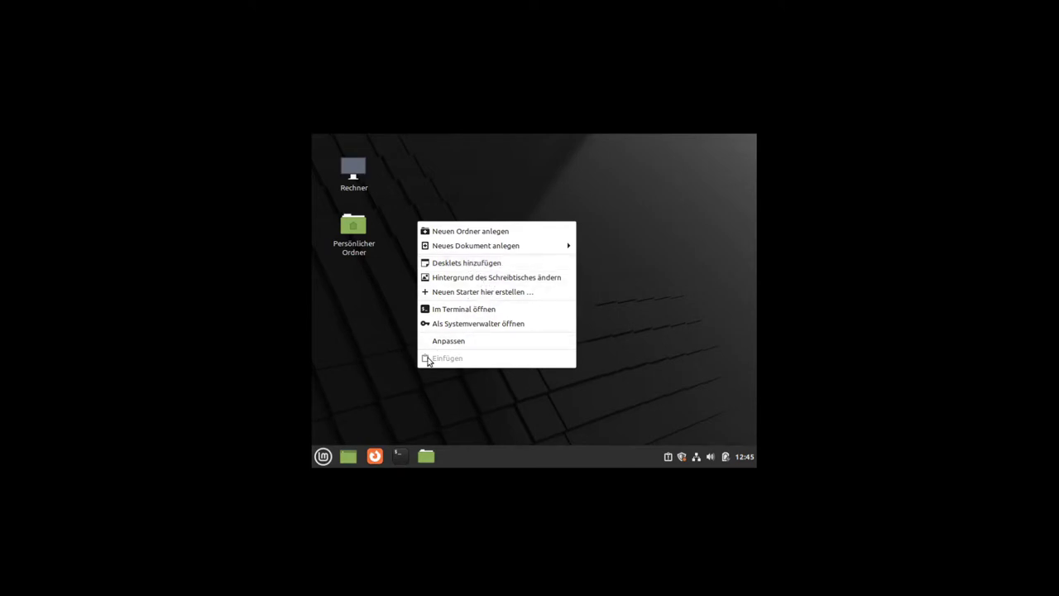
pyautogui.click(387, 355)
pyautogui.click(322, 460)
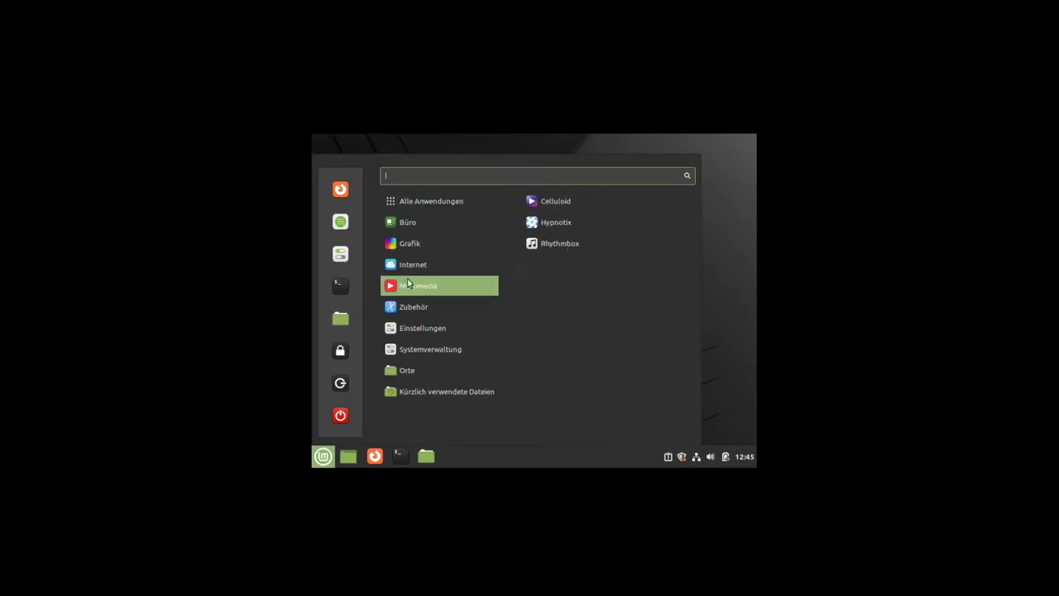
# Step: In System Settings > Display, set the Virtual1 resolution to 1680 x 1050 (16:10)
pyautogui.click(341, 256)
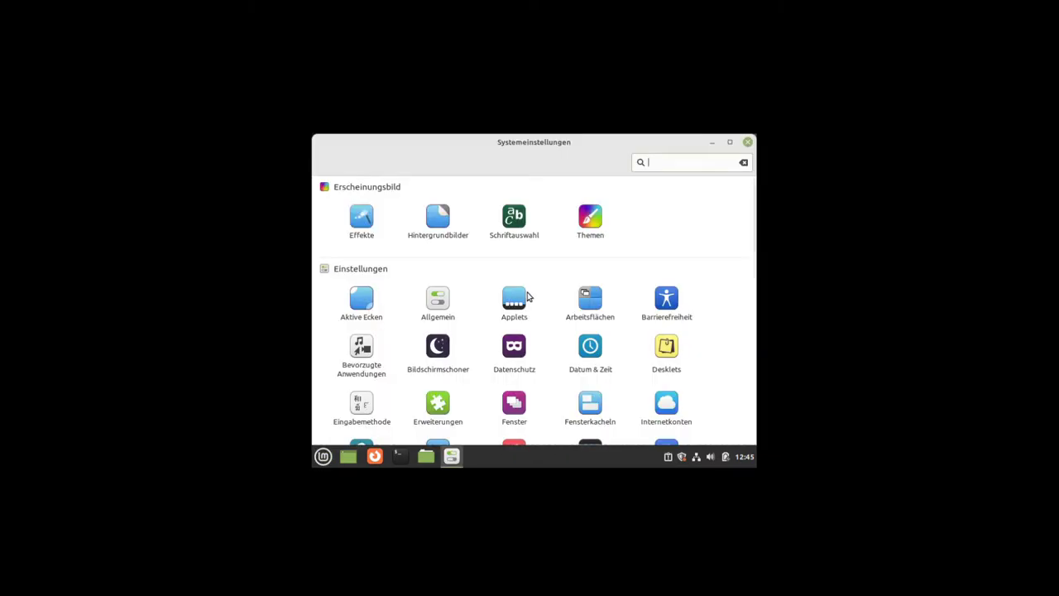
pyautogui.scroll(-5, 507, 317)
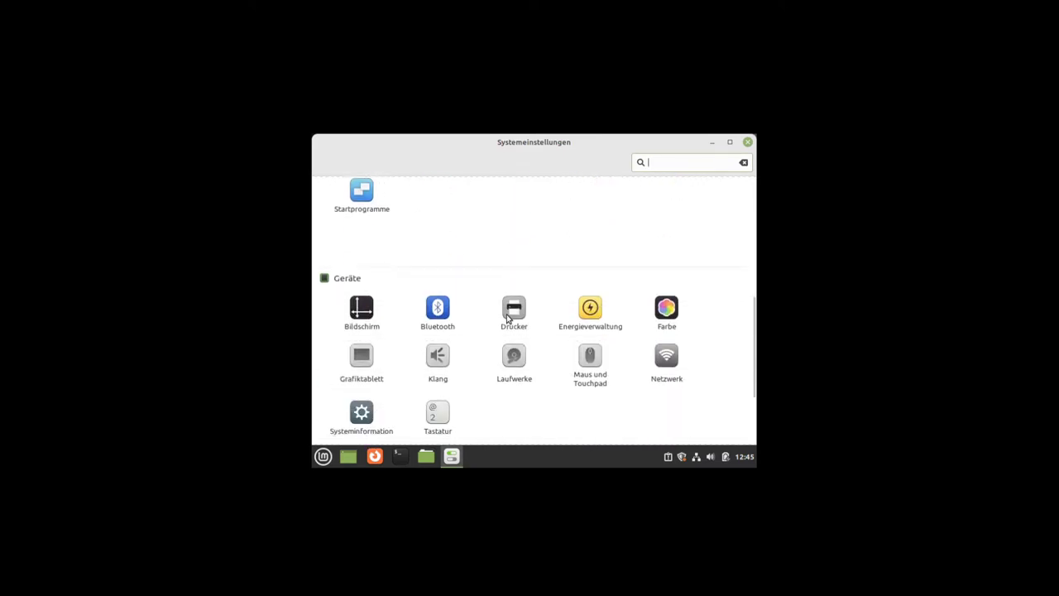
pyautogui.scroll(1, 508, 315)
pyautogui.click(372, 271)
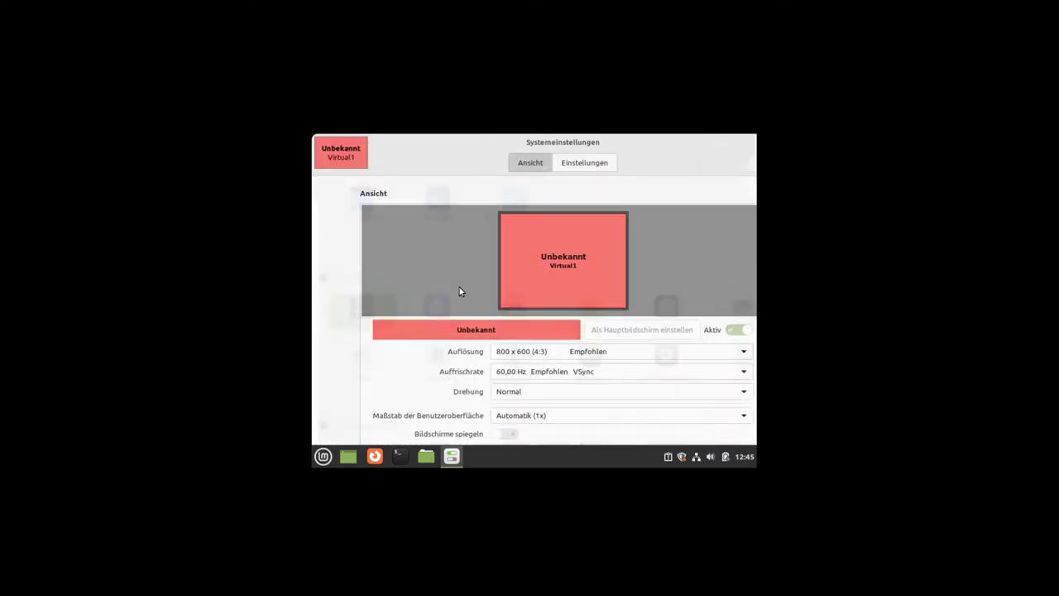
pyautogui.click(644, 356)
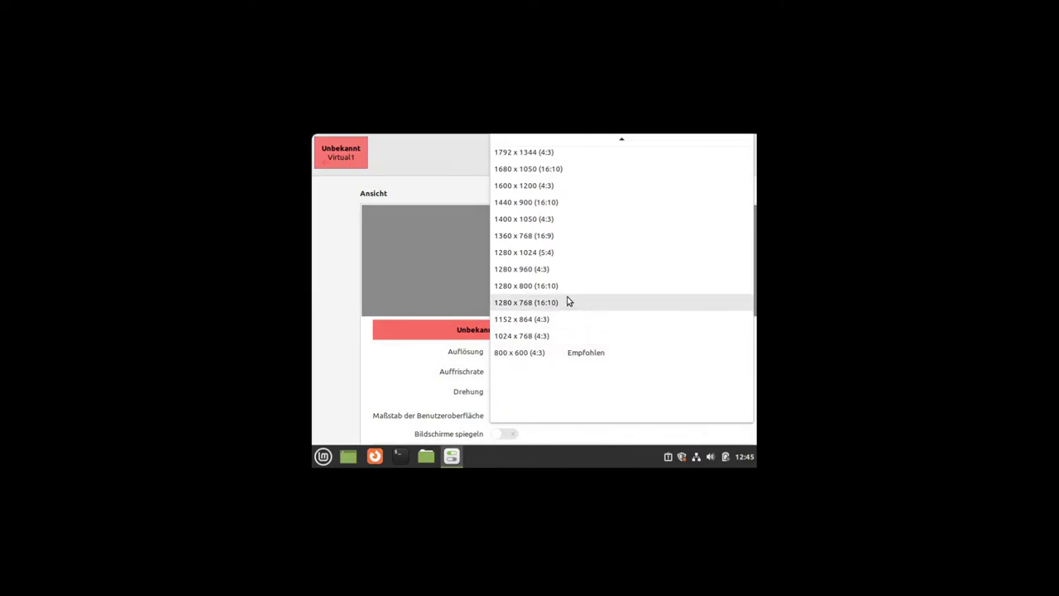
pyautogui.scroll(4, 570, 302)
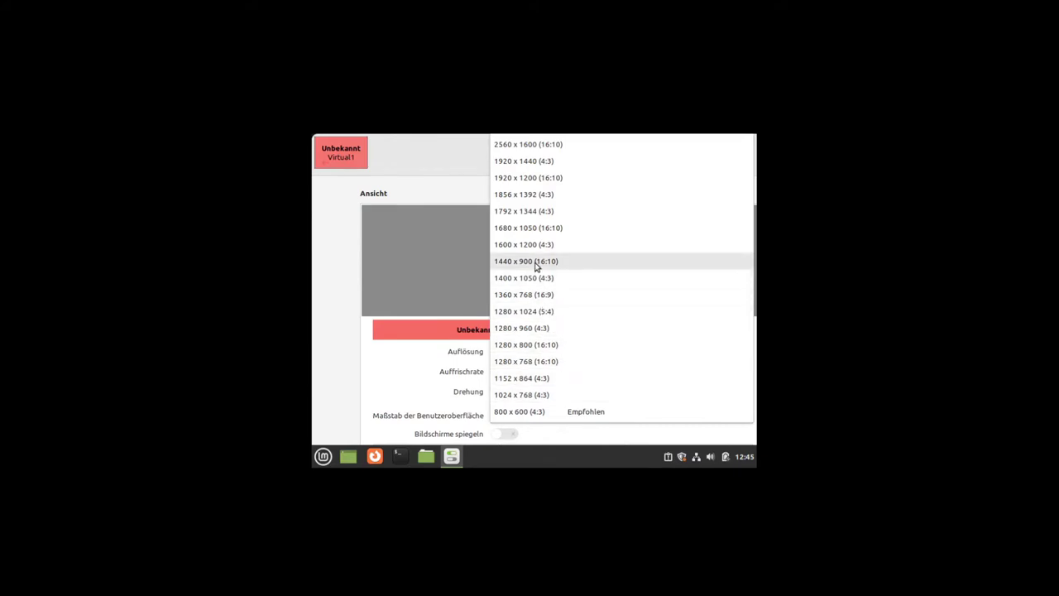
pyautogui.click(522, 228)
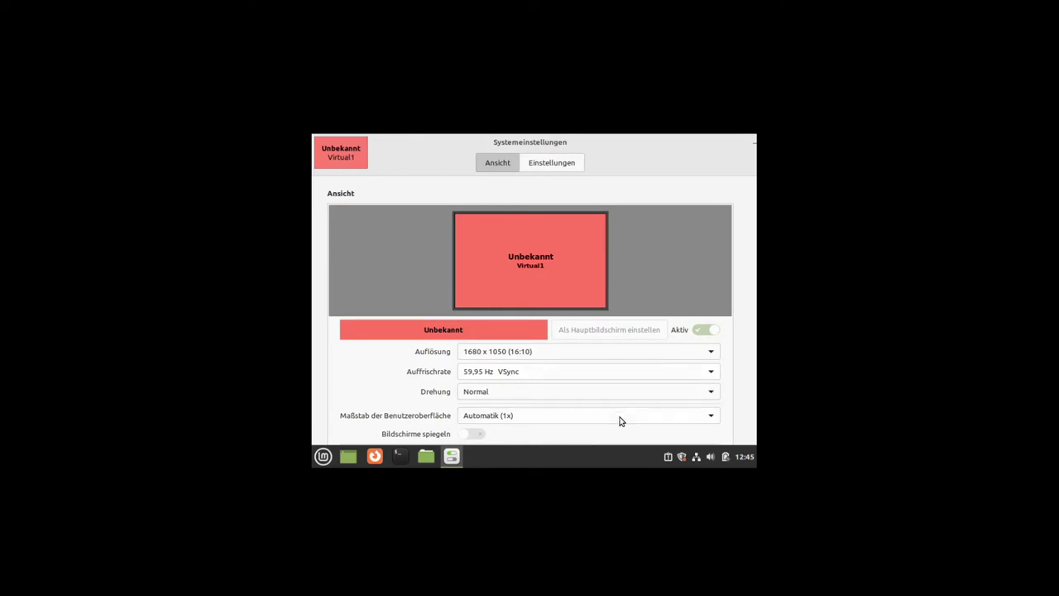
# Step: Move the panel to the left screen edge, then apply and keep the 1680 x 1050 resolution
pyautogui.rightClick(517, 460)
pyautogui.click(468, 366)
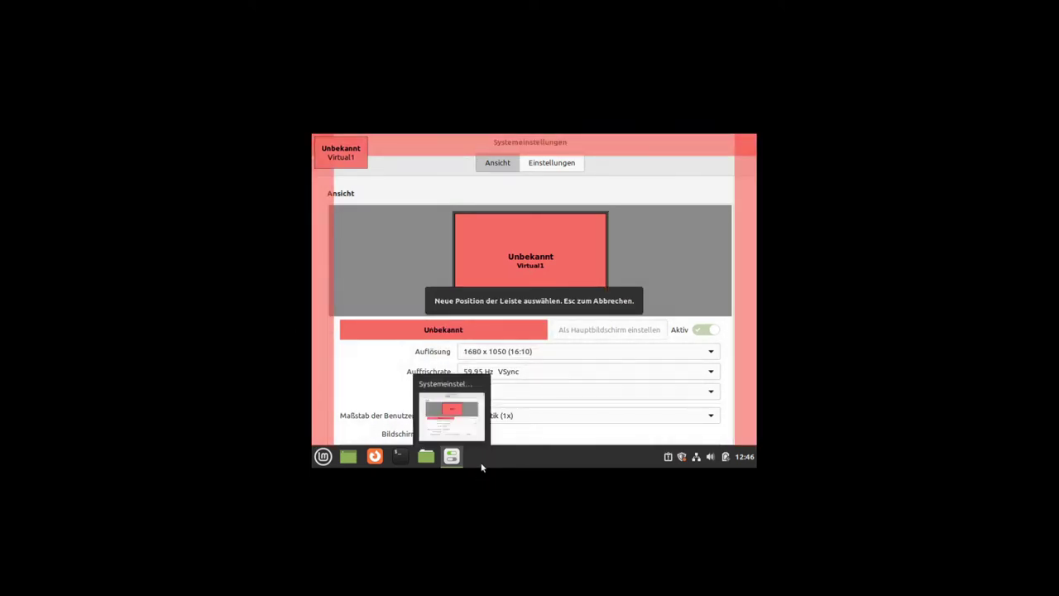
pyautogui.click(317, 356)
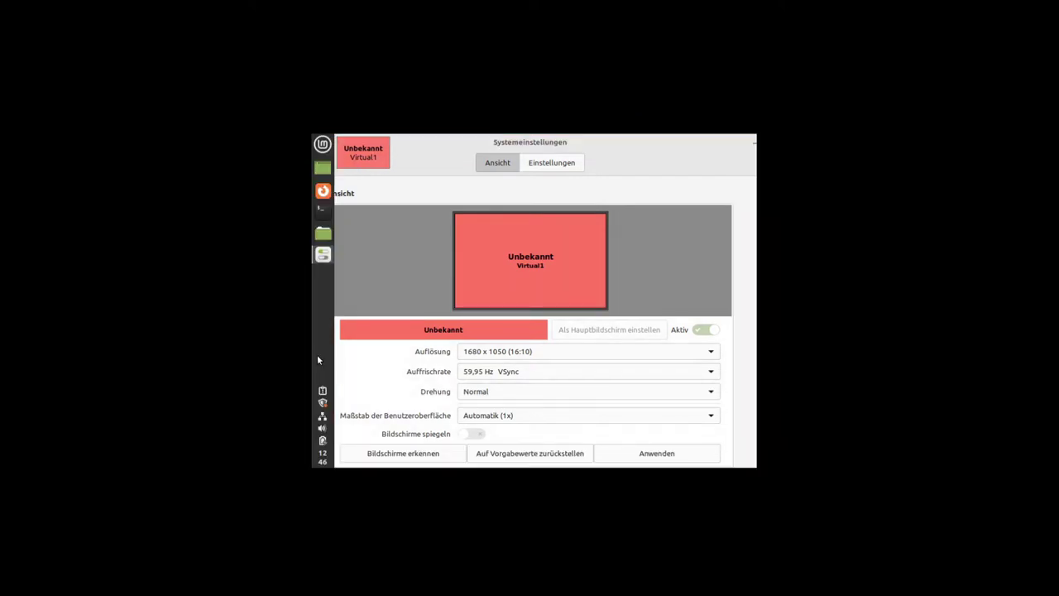
pyautogui.click(662, 456)
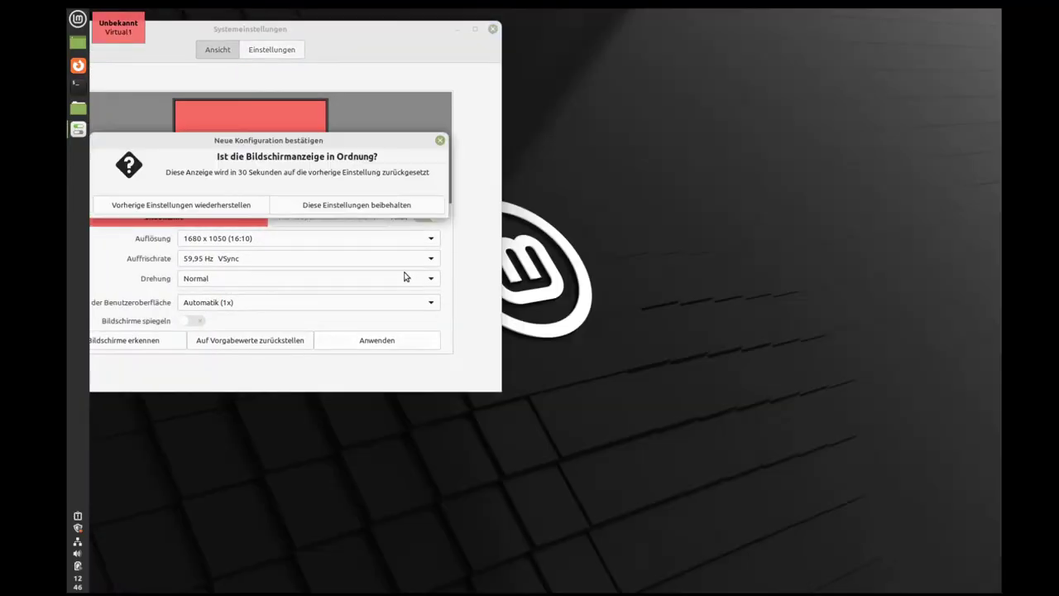
pyautogui.click(360, 208)
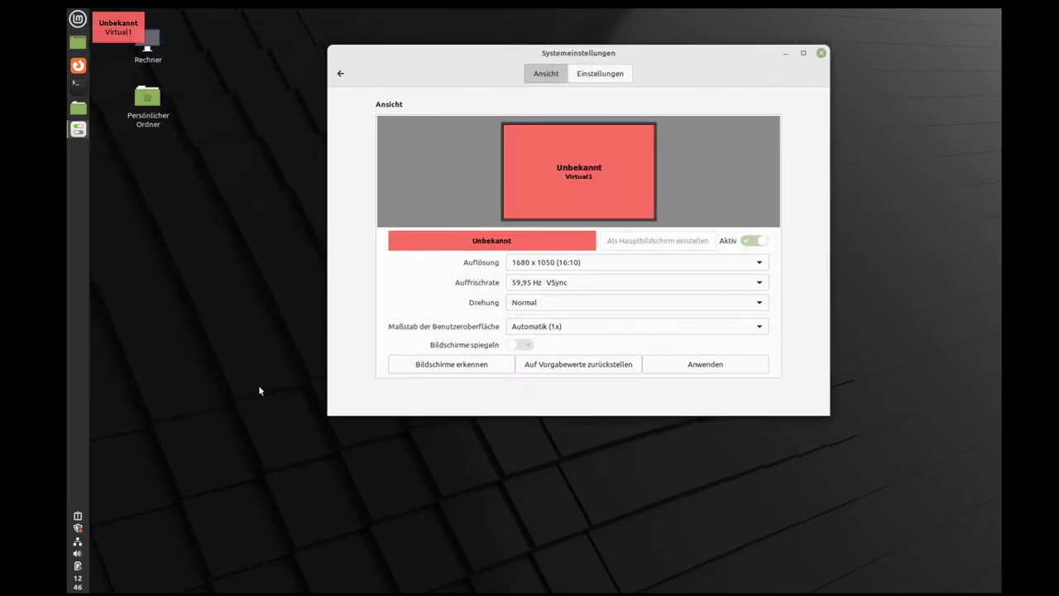
# Step: Move the panel to the top screen edge and close System Settings
pyautogui.rightClick(75, 369)
pyautogui.click(136, 442)
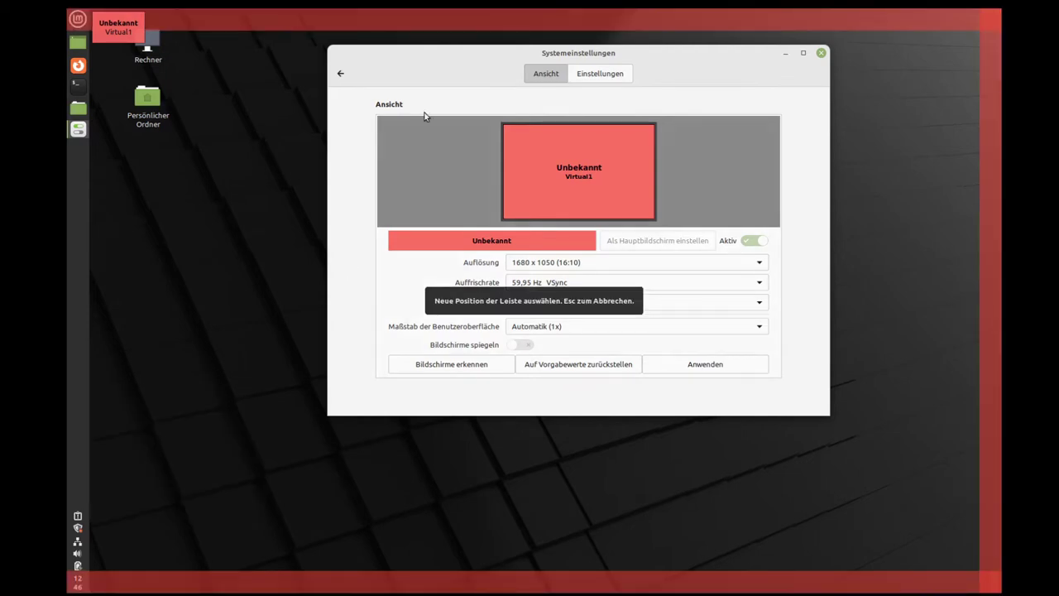
pyautogui.click(401, 18)
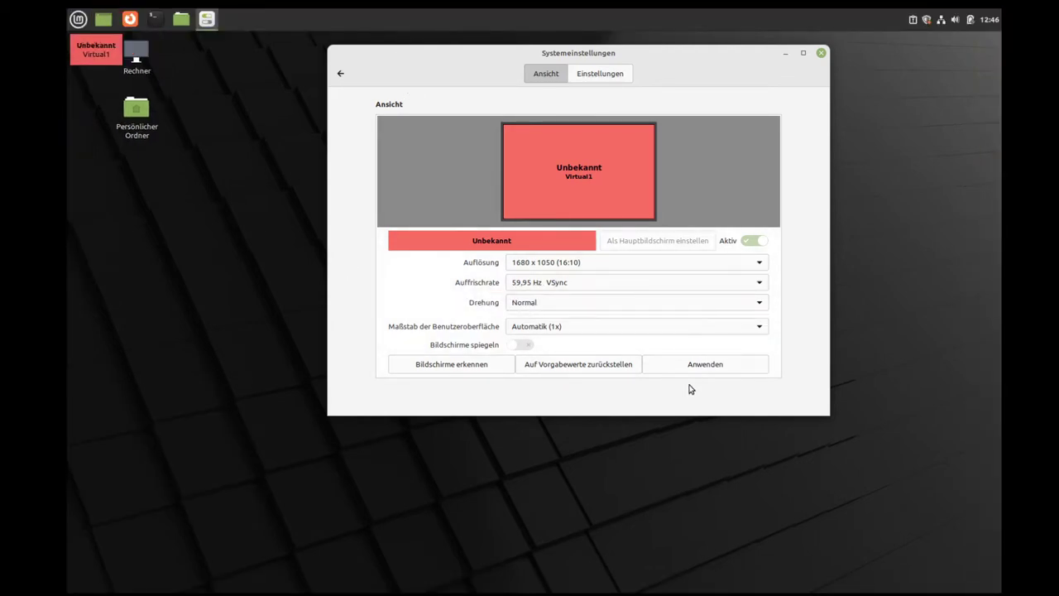
pyautogui.click(820, 53)
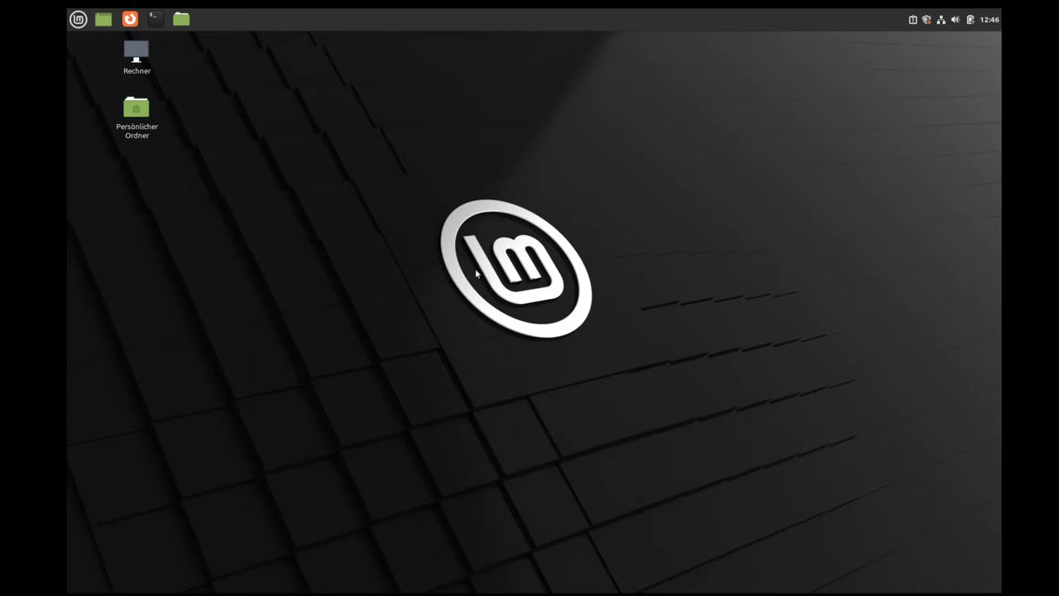
pyautogui.click(79, 20)
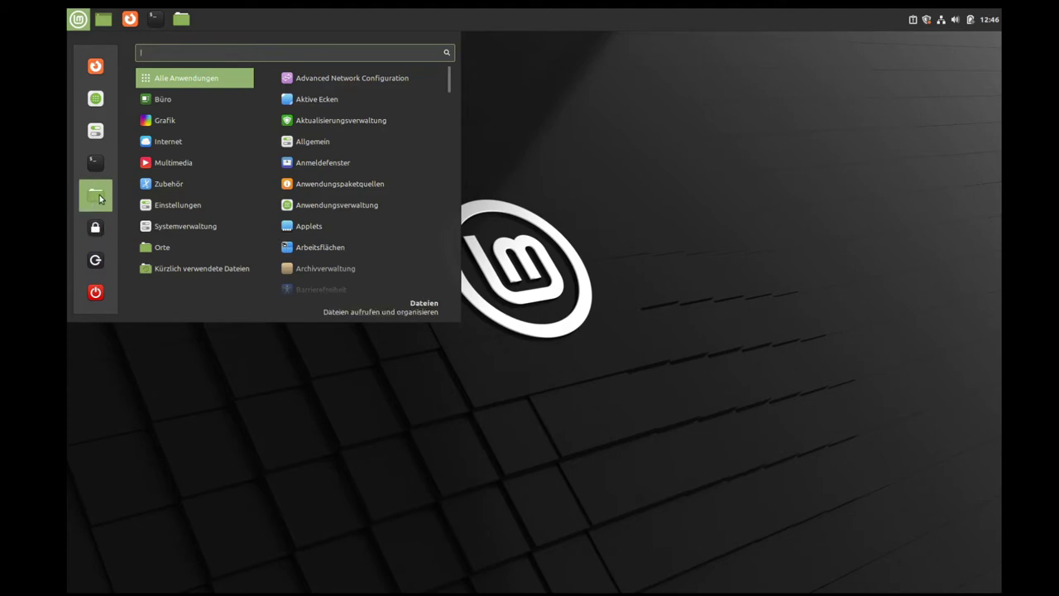
pyautogui.click(98, 199)
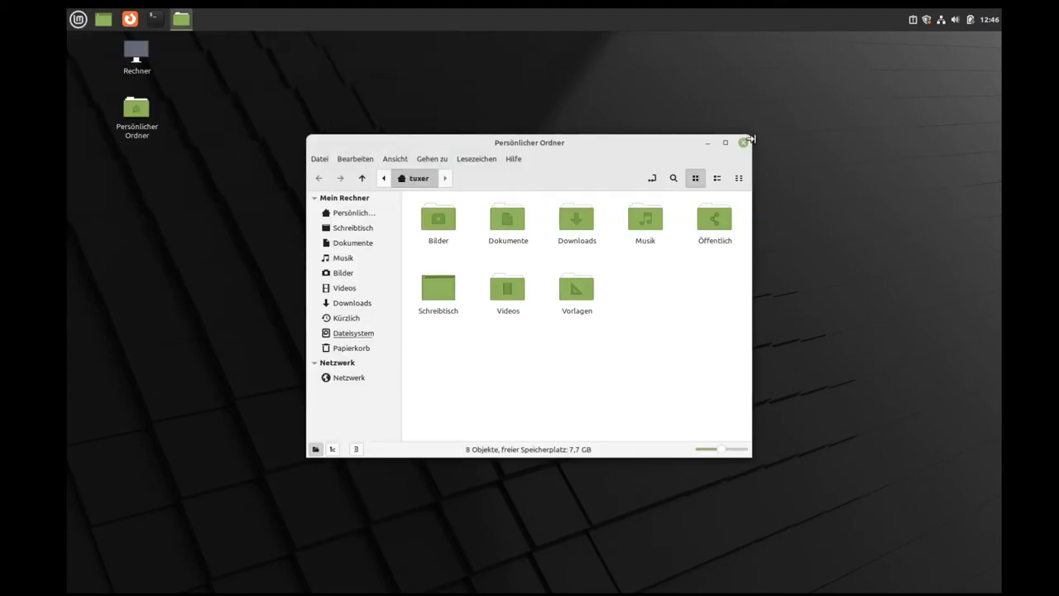
pyautogui.click(734, 143)
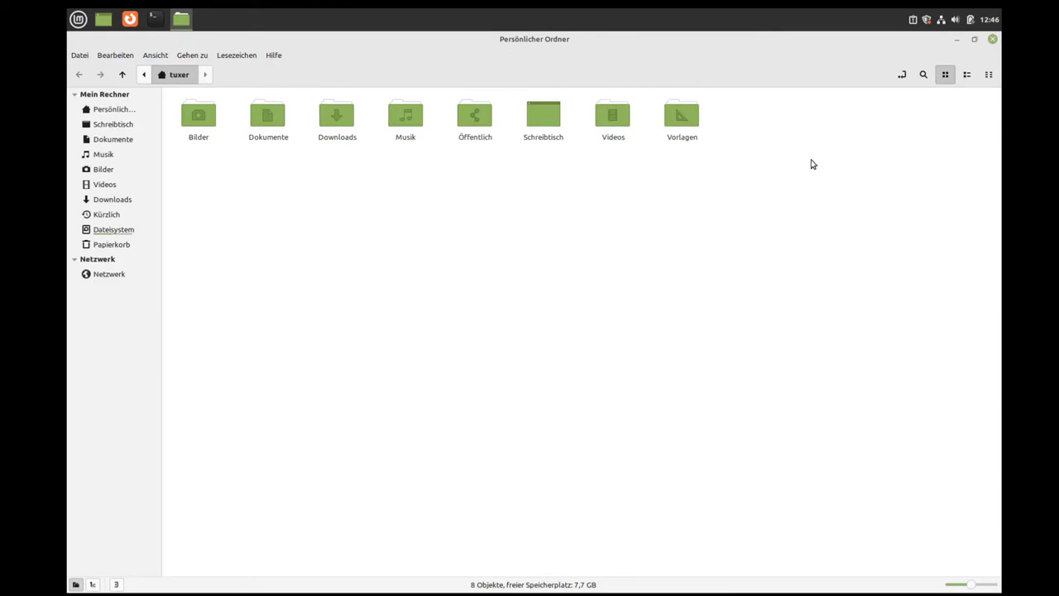
pyautogui.click(988, 75)
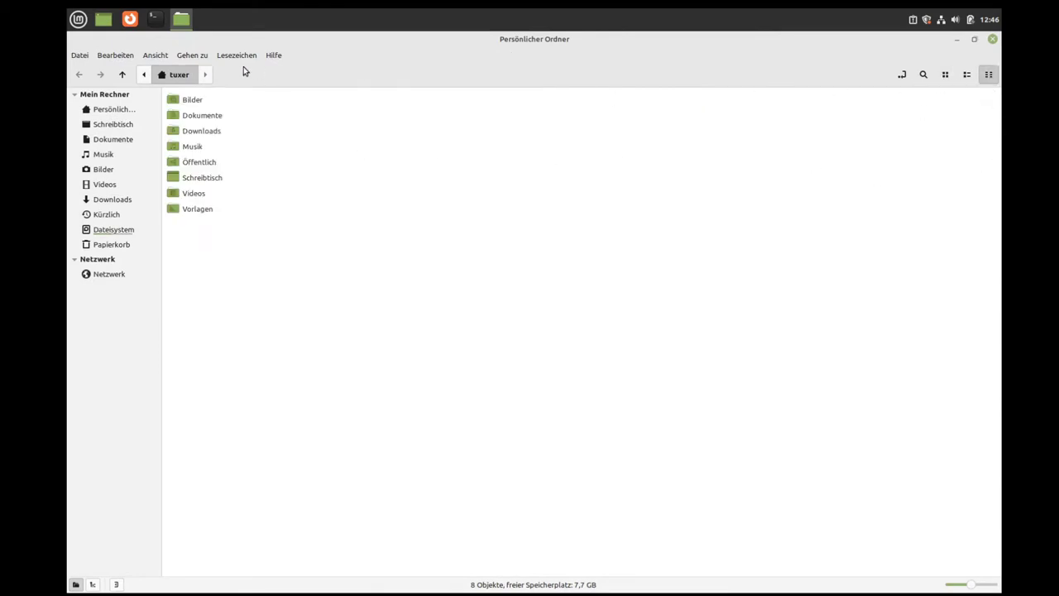
pyautogui.press('F3')
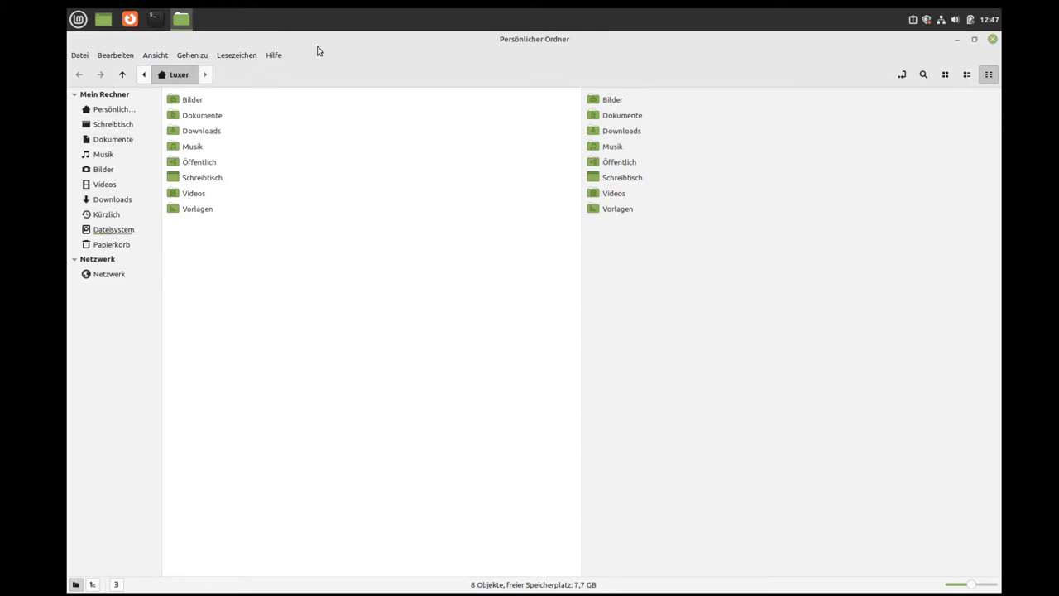
pyautogui.click(274, 55)
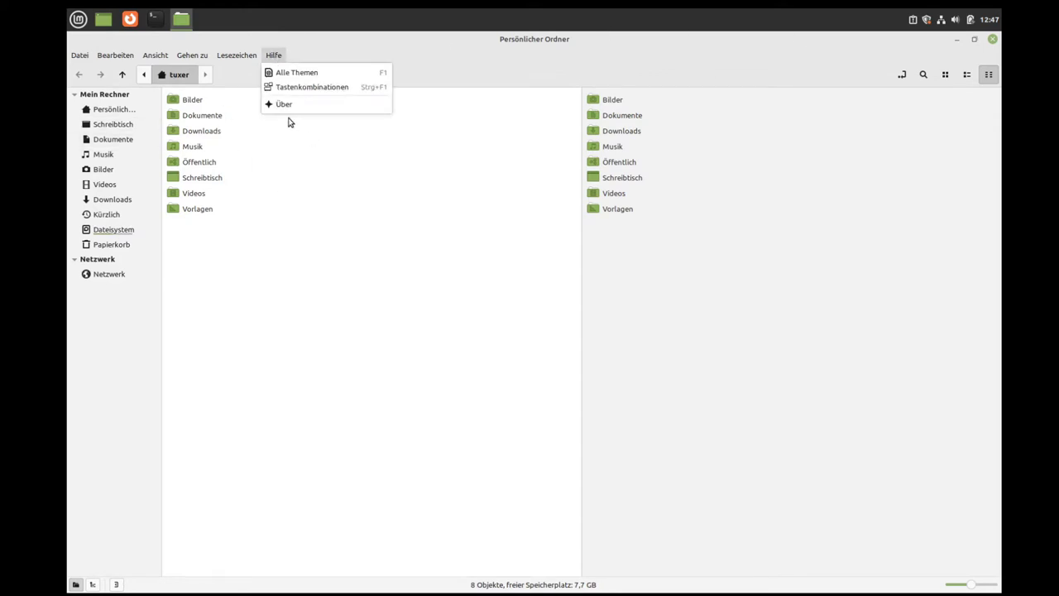
pyautogui.click(287, 107)
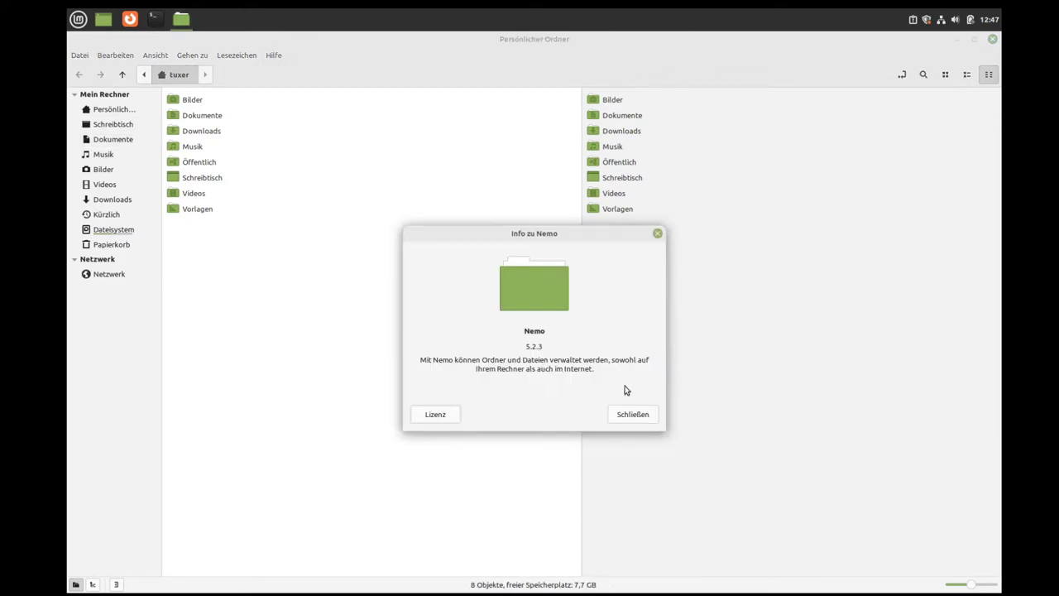
pyautogui.click(644, 416)
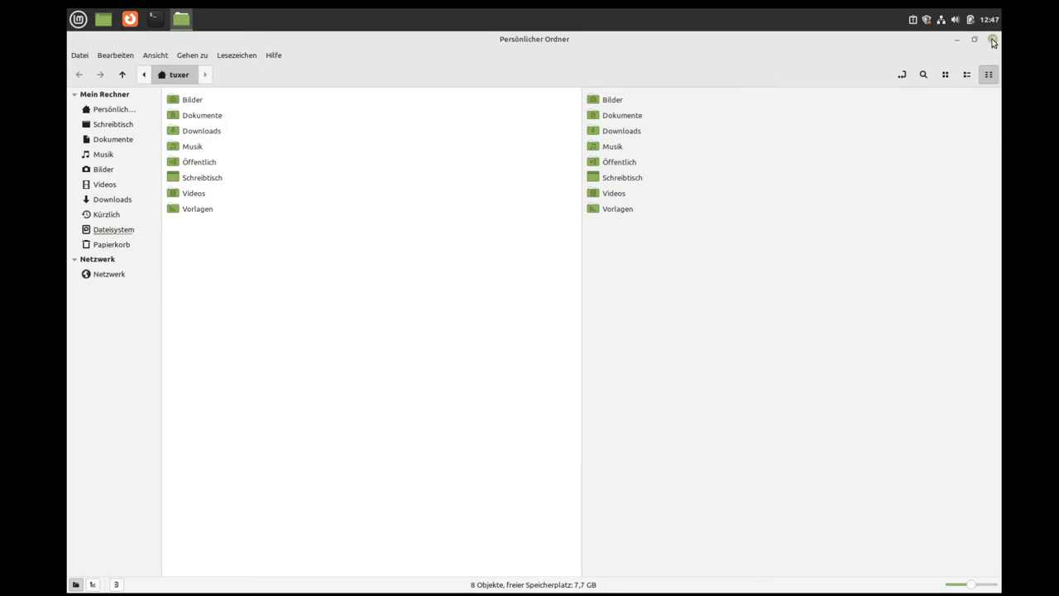
pyautogui.click(993, 41)
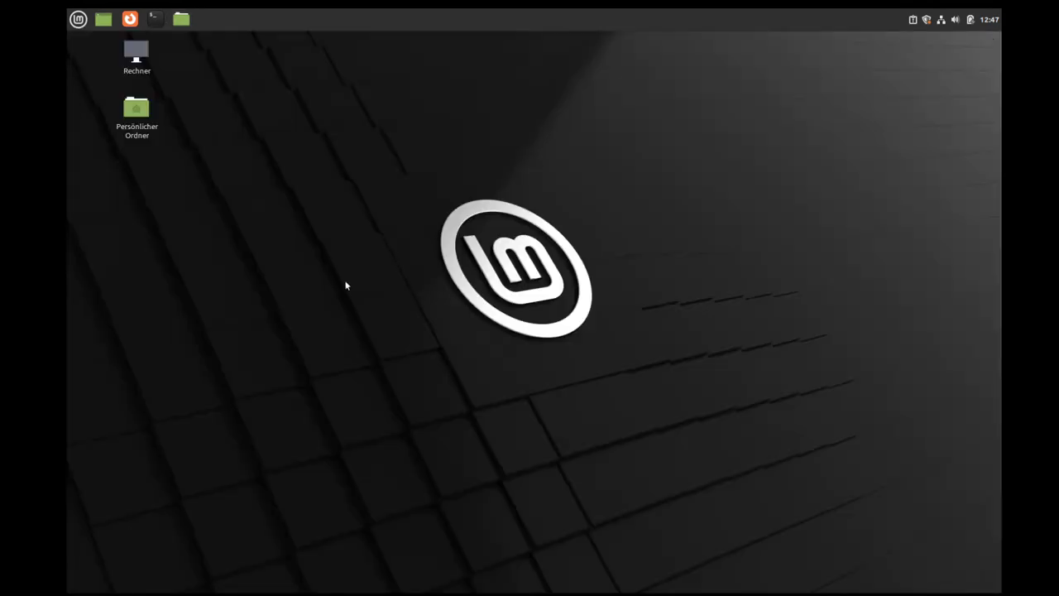
# Step: Launch Terminal from the menu and run ls to list the home folder
pyautogui.click(82, 22)
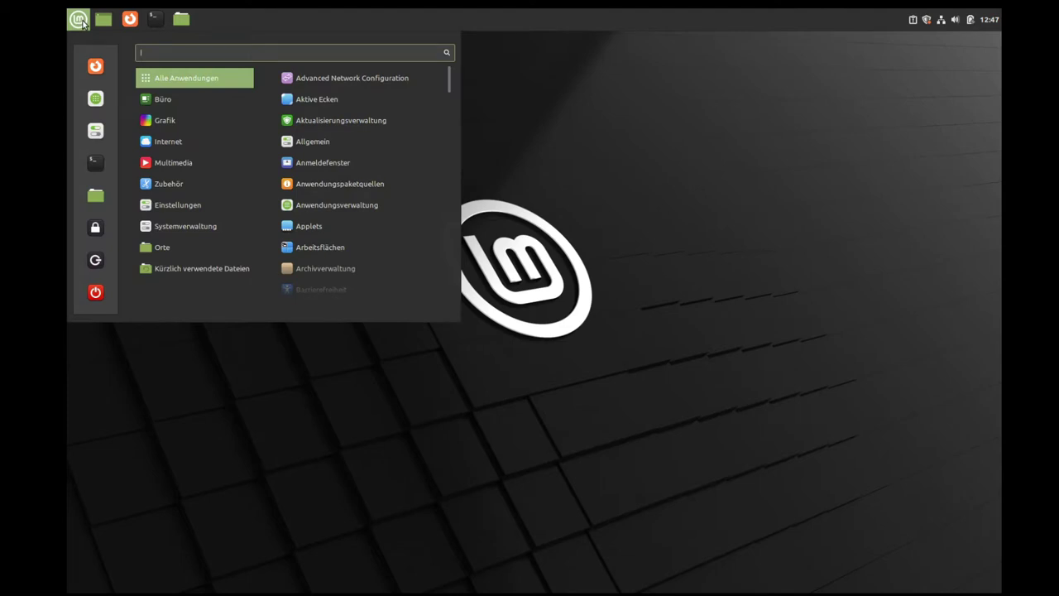
pyautogui.click(99, 167)
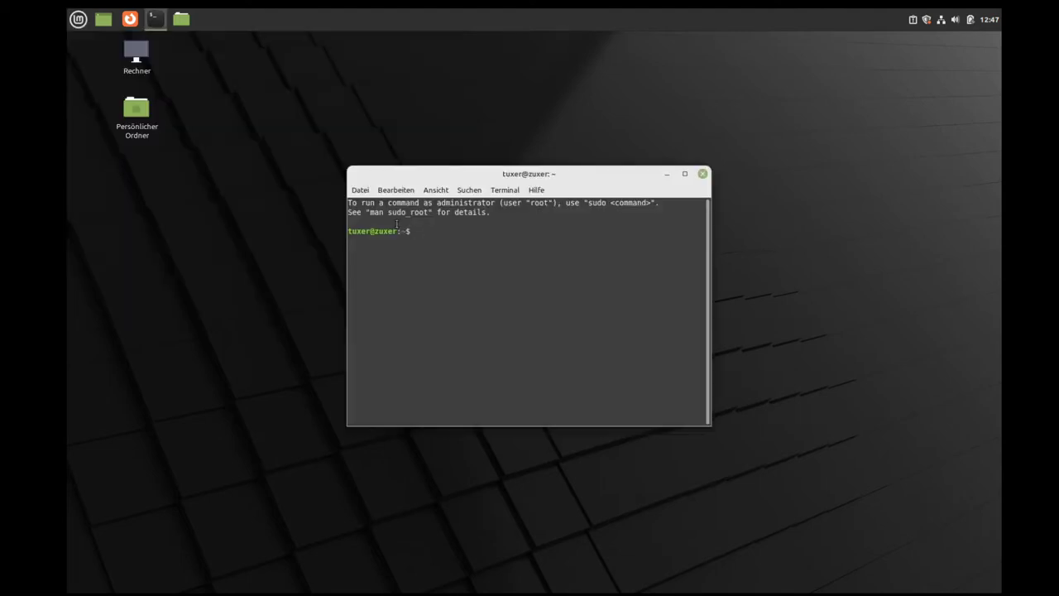
pyautogui.moveTo(554, 173); pyautogui.dragTo(494, 87)
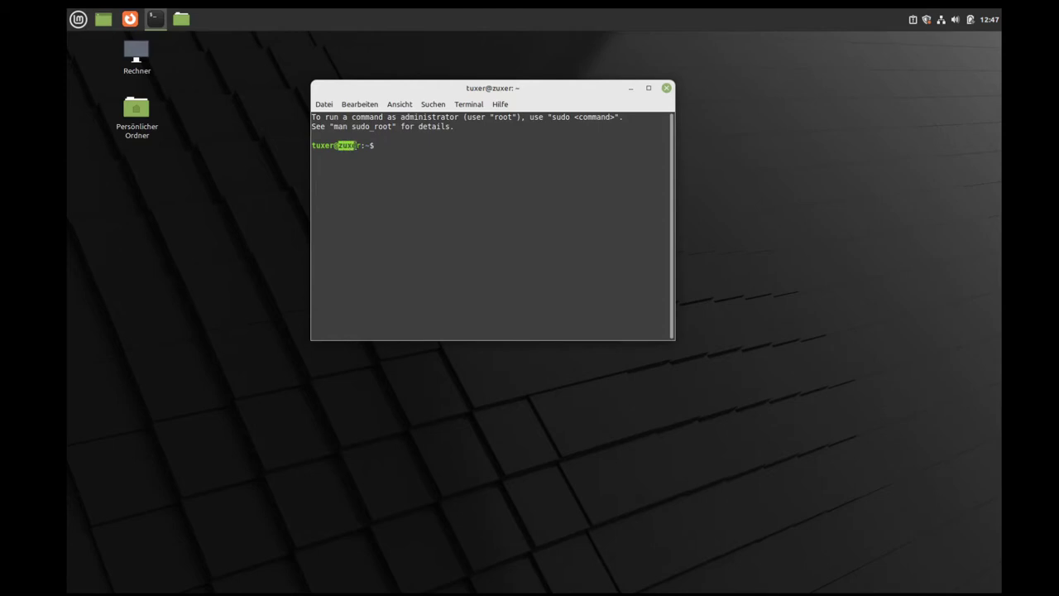
pyautogui.click(341, 146)
pyautogui.write('ls')
pyautogui.press('Return')
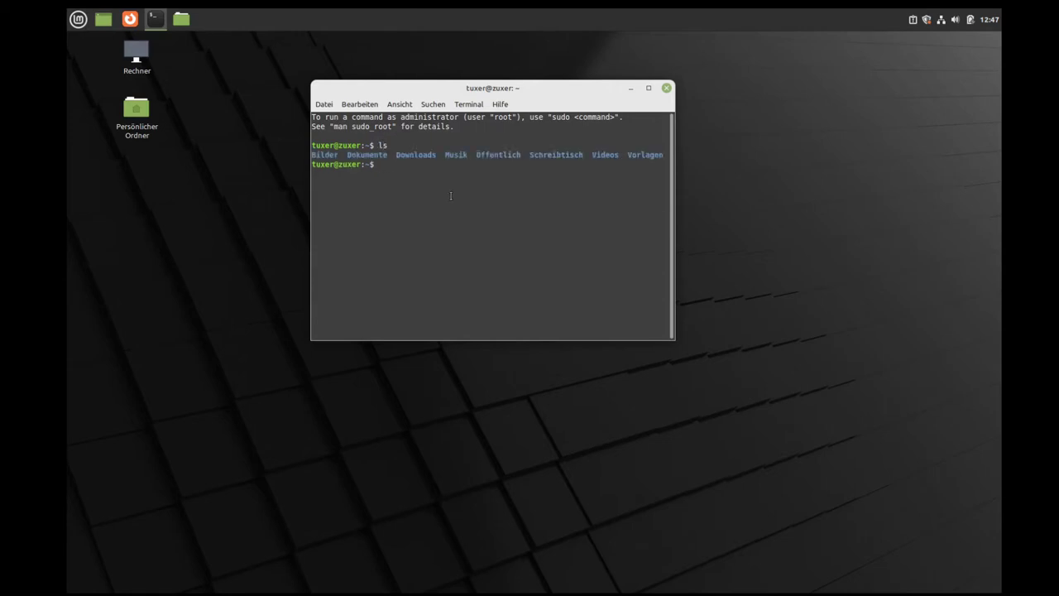
# Step: Enlarge the terminal window and increase its text size three times with Ctrl++
pyautogui.moveTo(673, 338); pyautogui.dragTo(800, 387)
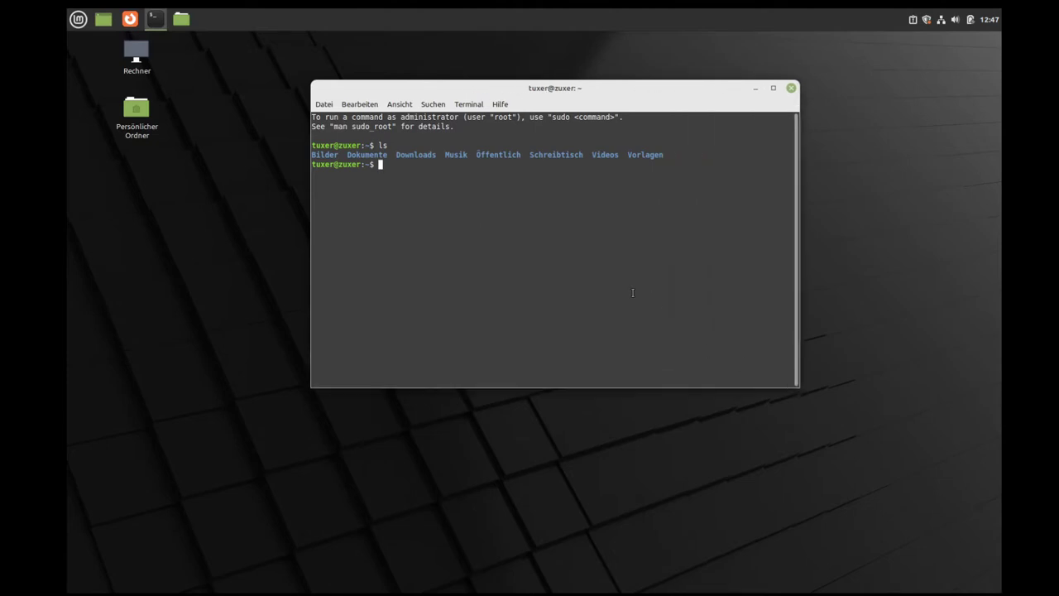
pyautogui.hotkey('ctrl', '+')
pyautogui.hotkey('ctrl', '+')
pyautogui.hotkey('ctrl', '+')
pyautogui.hotkey('ctrl', '+')
pyautogui.hotkey('ctrl', '+')
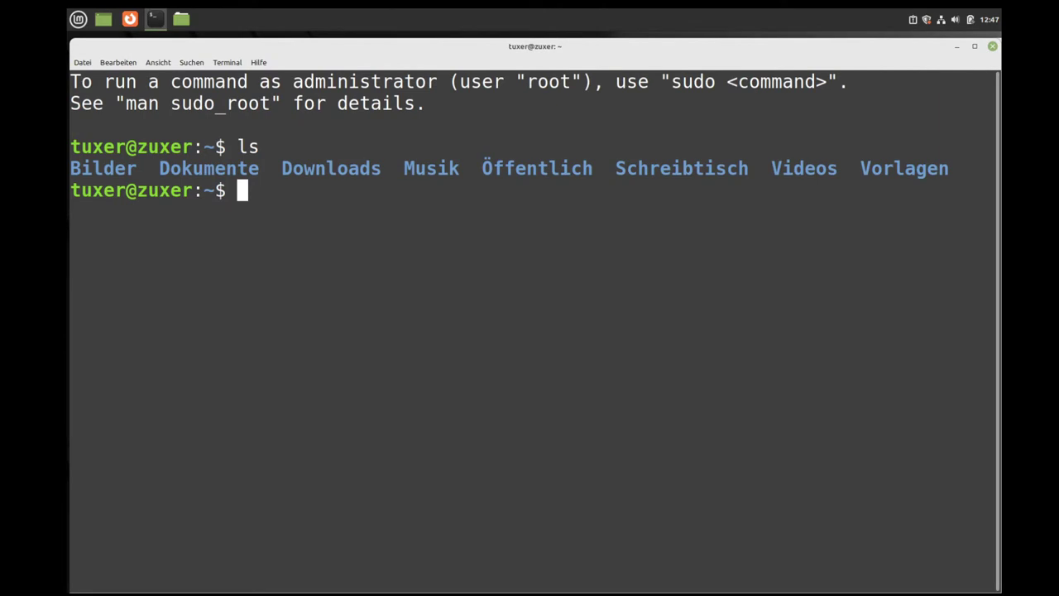
pyautogui.hotkey('ctrl', '+')
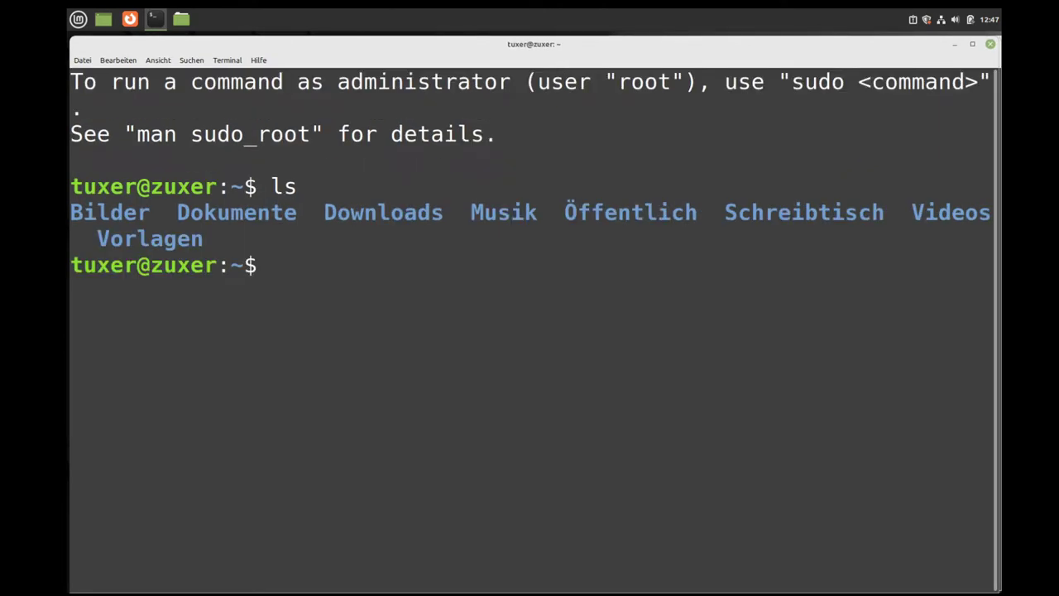
pyautogui.hotkey('ctrl', '+')
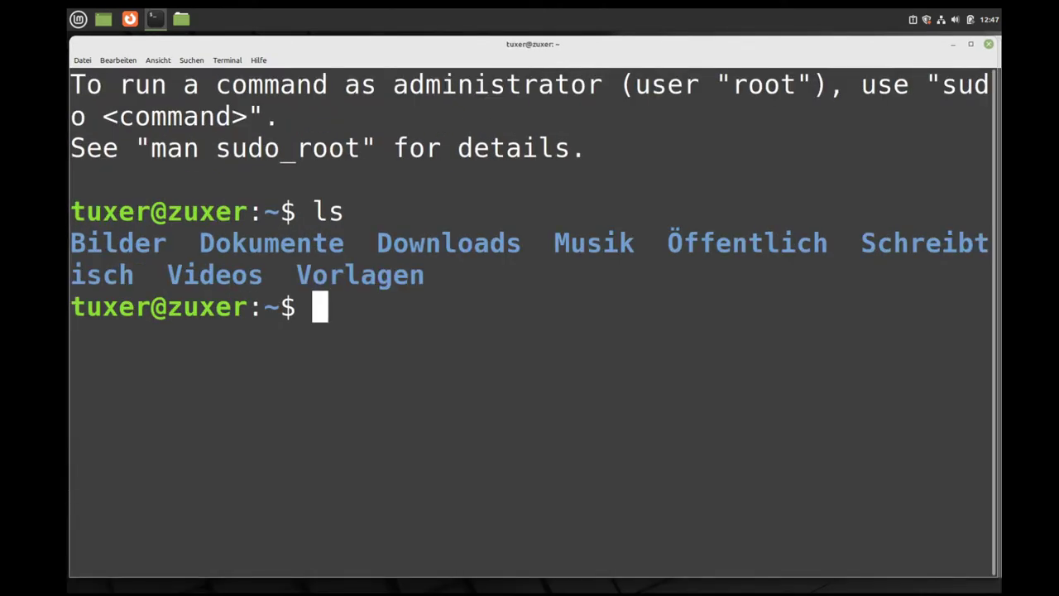
pyautogui.write('**')
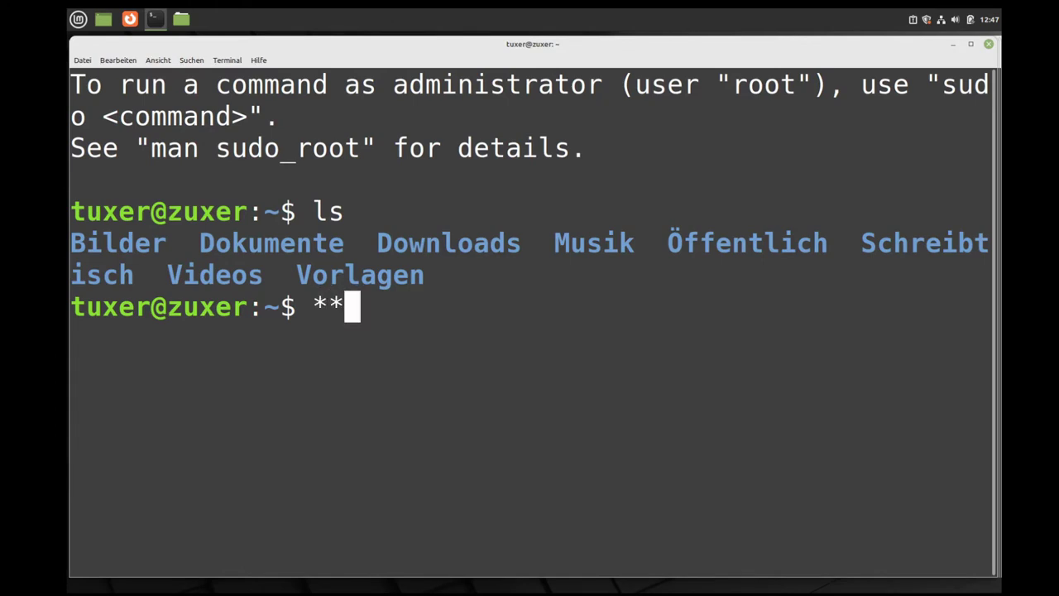
pyautogui.write('--')
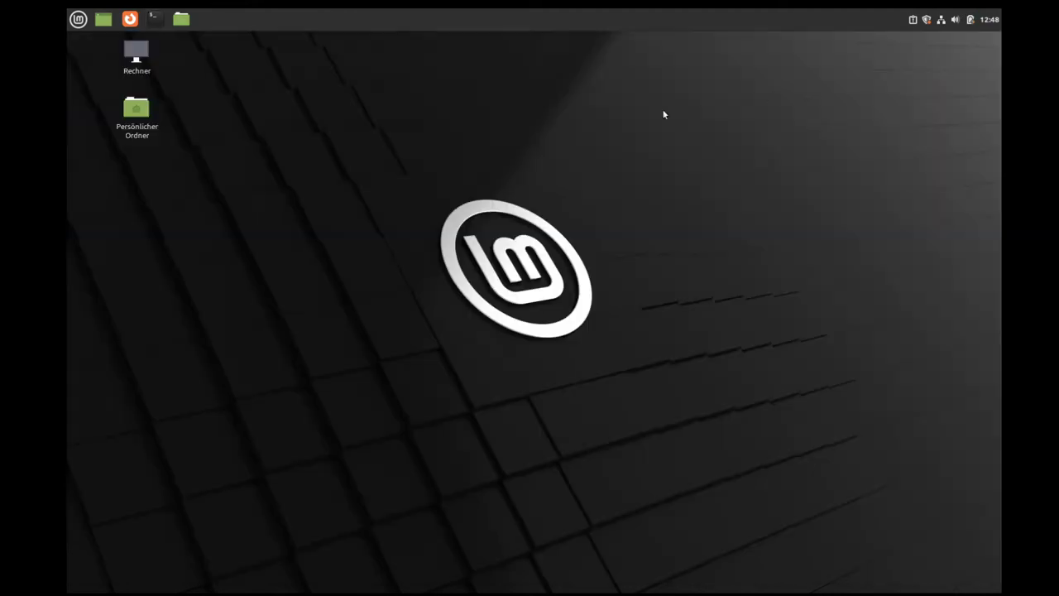
# Step: Close the terminal, open and close a fresh one, then bring up the applications menu
pyautogui.click(989, 43)
pyautogui.click(154, 18)
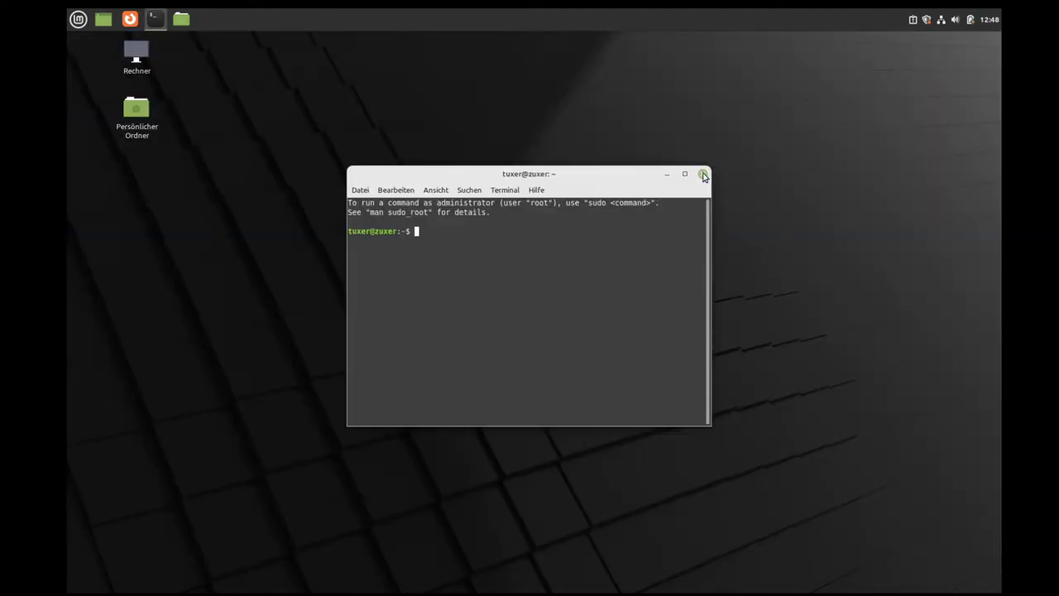
pyautogui.click(703, 173)
pyautogui.click(76, 19)
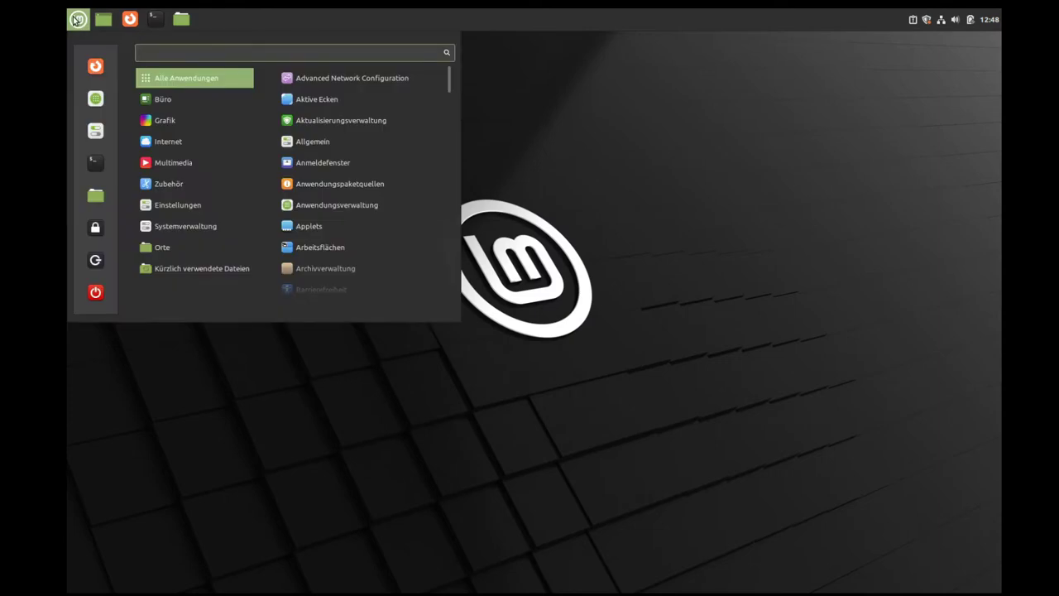
pyautogui.click(95, 100)
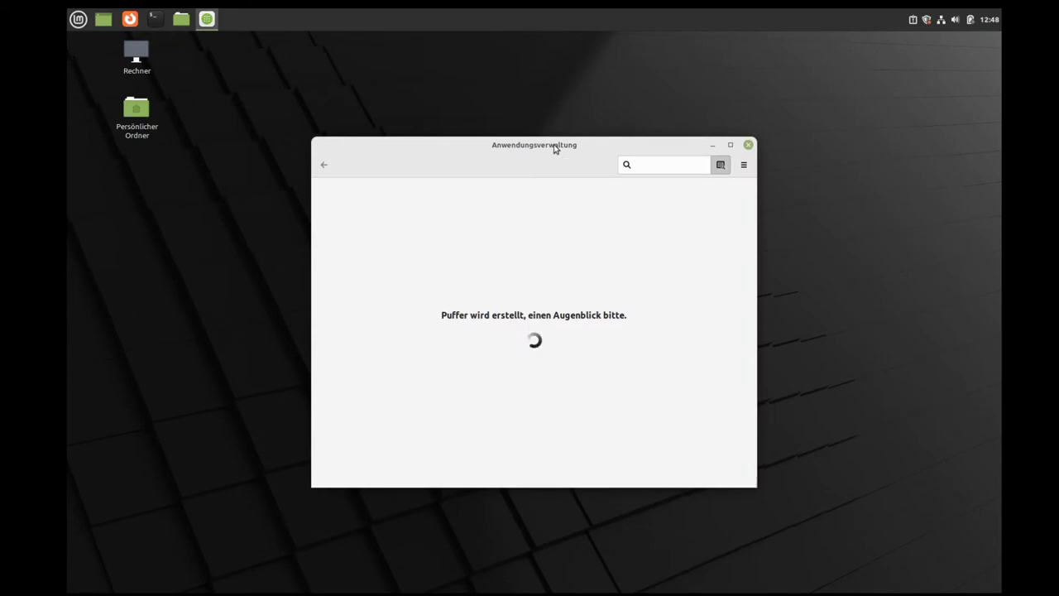
pyautogui.moveTo(555, 146); pyautogui.dragTo(497, 116)
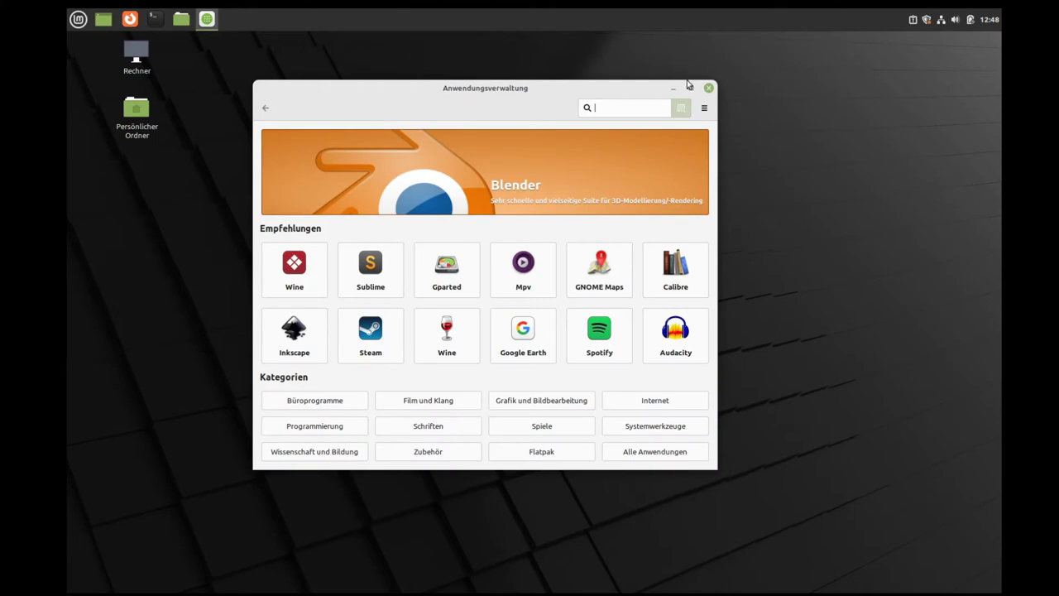
pyautogui.click(710, 88)
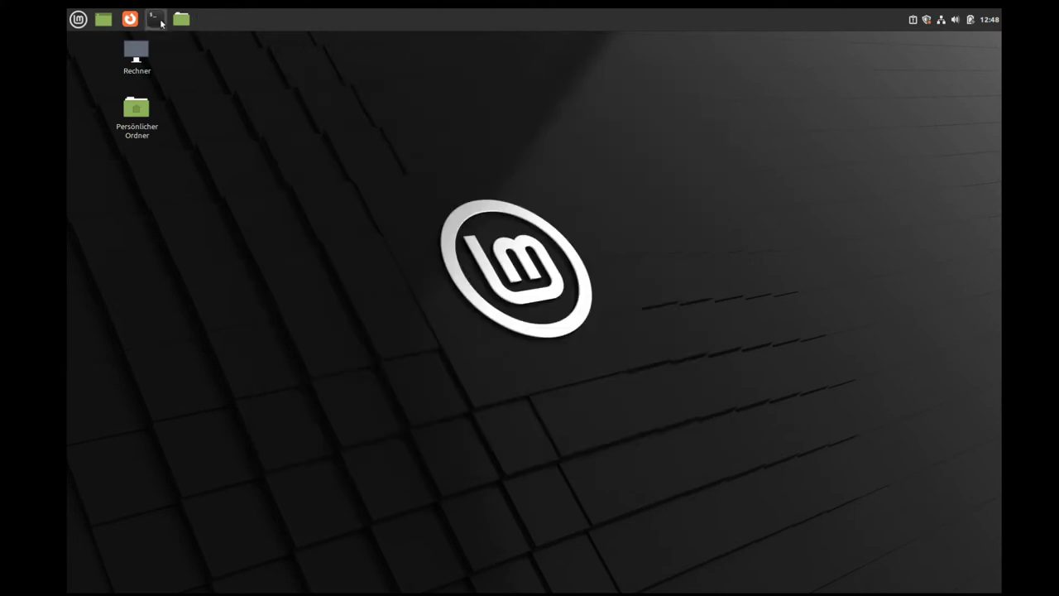
pyautogui.click(81, 18)
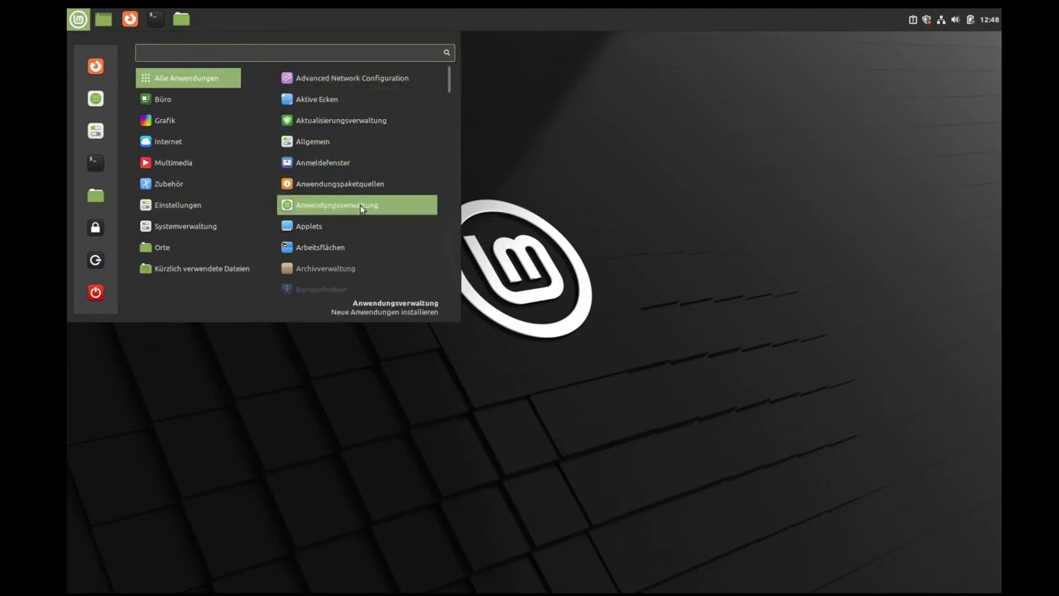
# Step: Launch Update Manager, dismiss its welcome page, and install the new update-tool version with the admin password
pyautogui.click(328, 122)
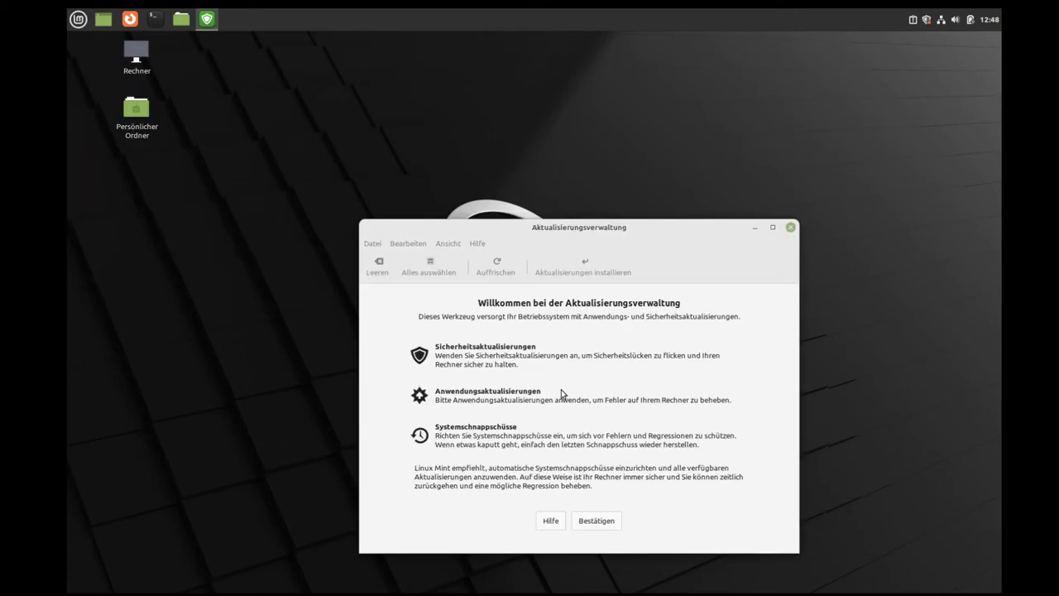
pyautogui.click(595, 520)
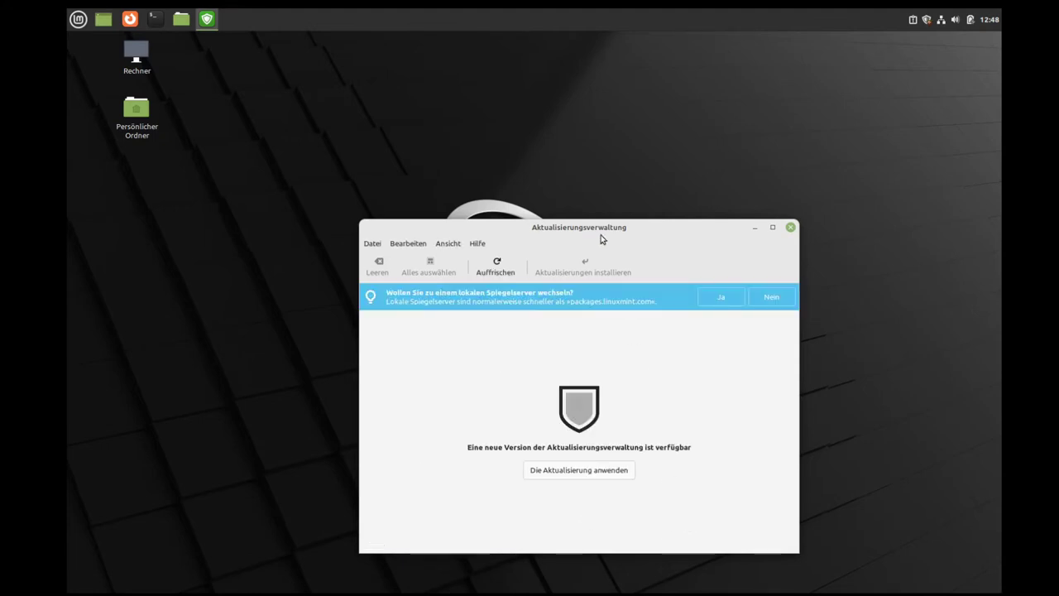
pyautogui.moveTo(596, 229); pyautogui.dragTo(488, 131)
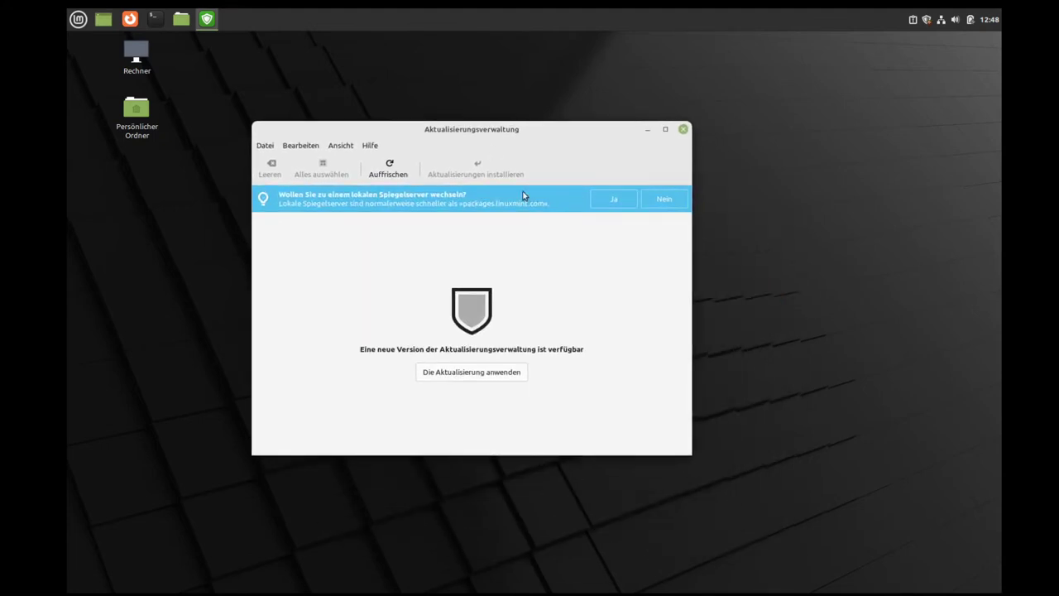
pyautogui.click(495, 373)
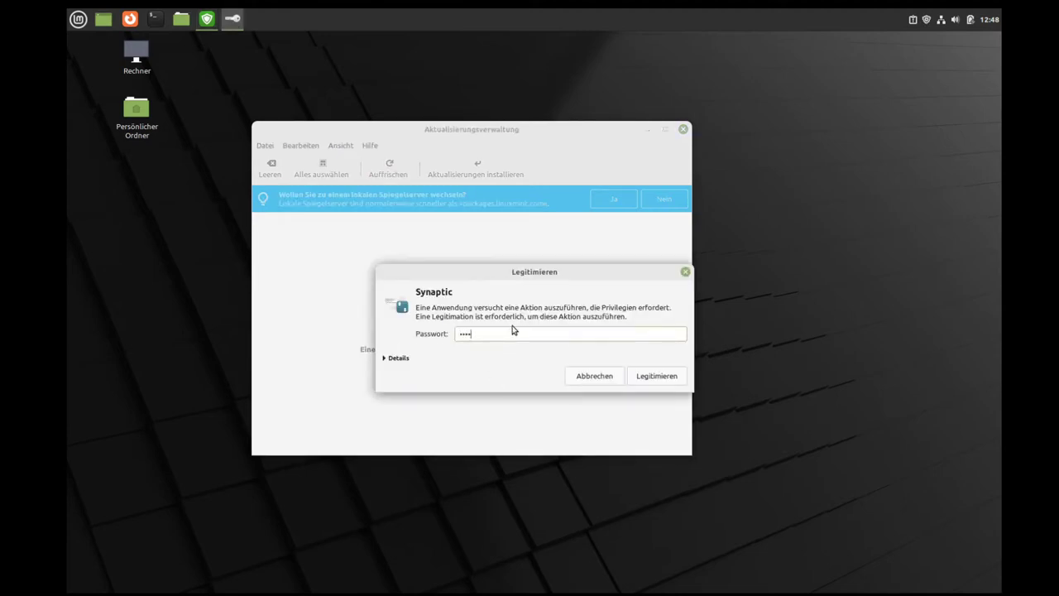
pyautogui.press('Return')
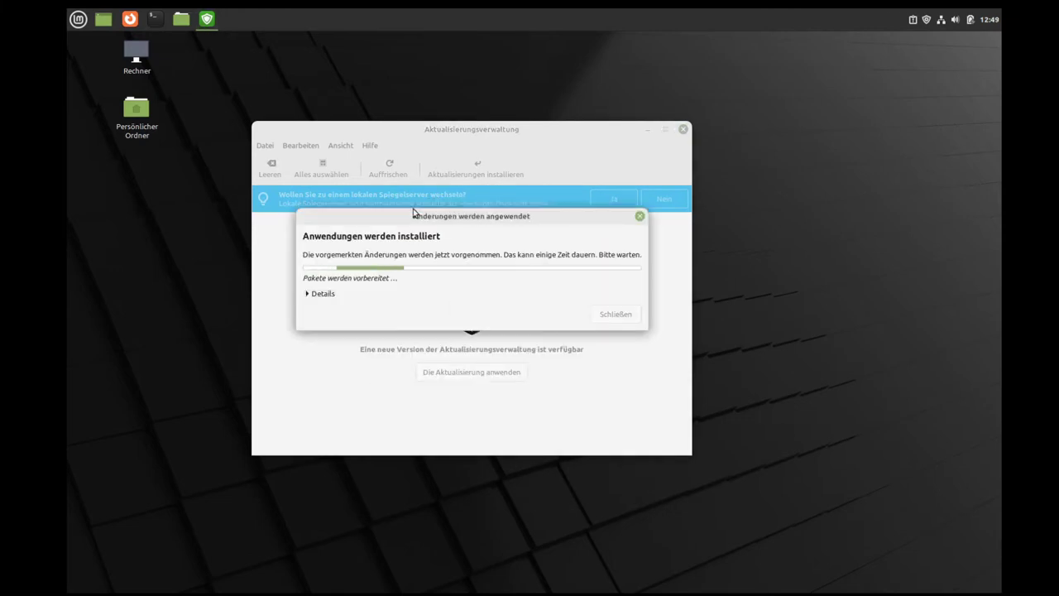
pyautogui.click(309, 293)
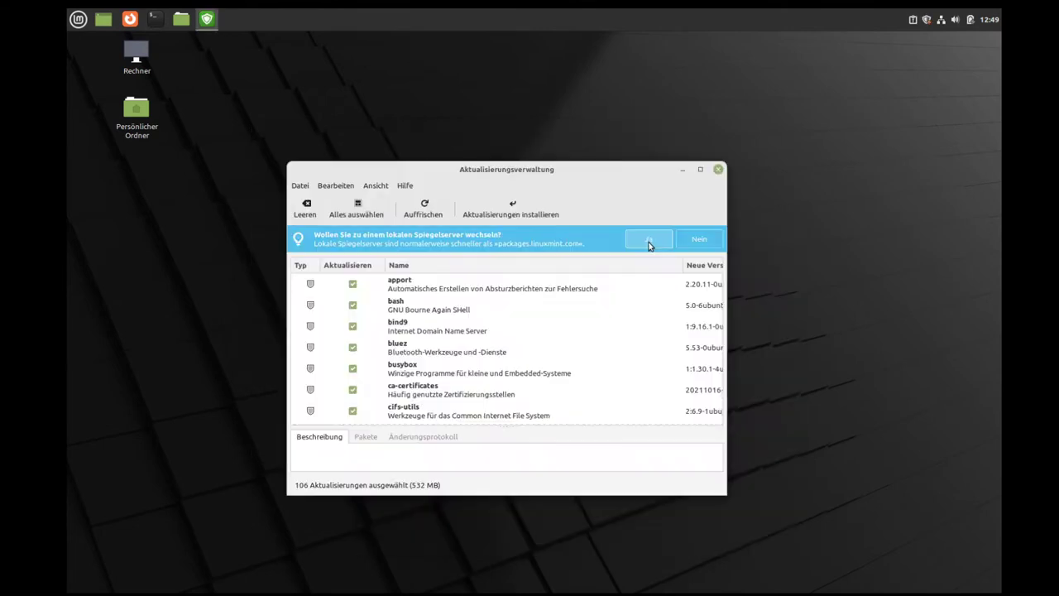
# Step: Accept switching to a local mirror, authenticate, and set FH Aachen as the main mirror
pyautogui.click(648, 241)
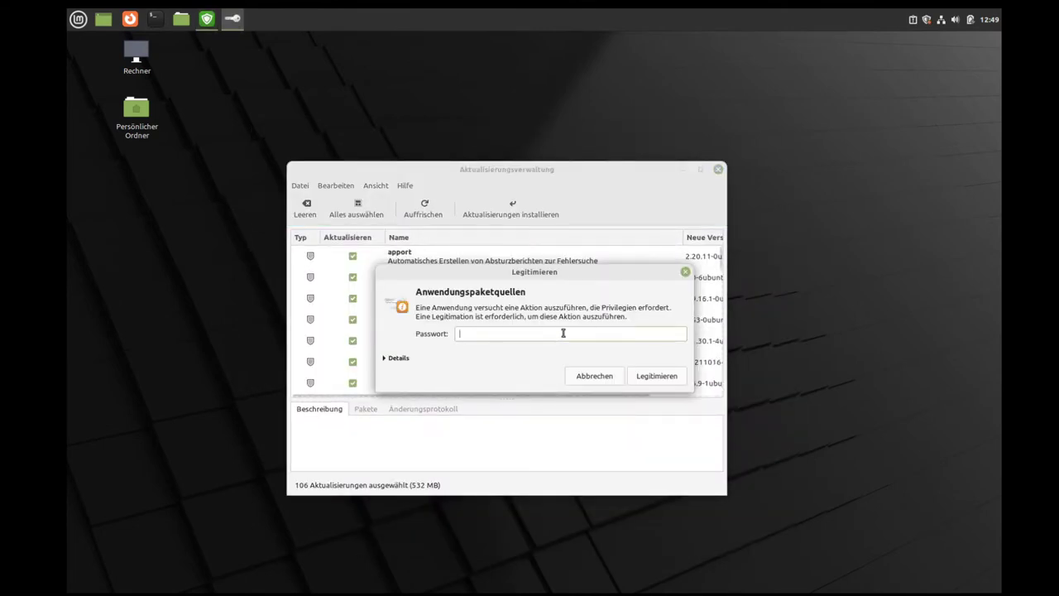
pyautogui.write('****')
pyautogui.press('Return')
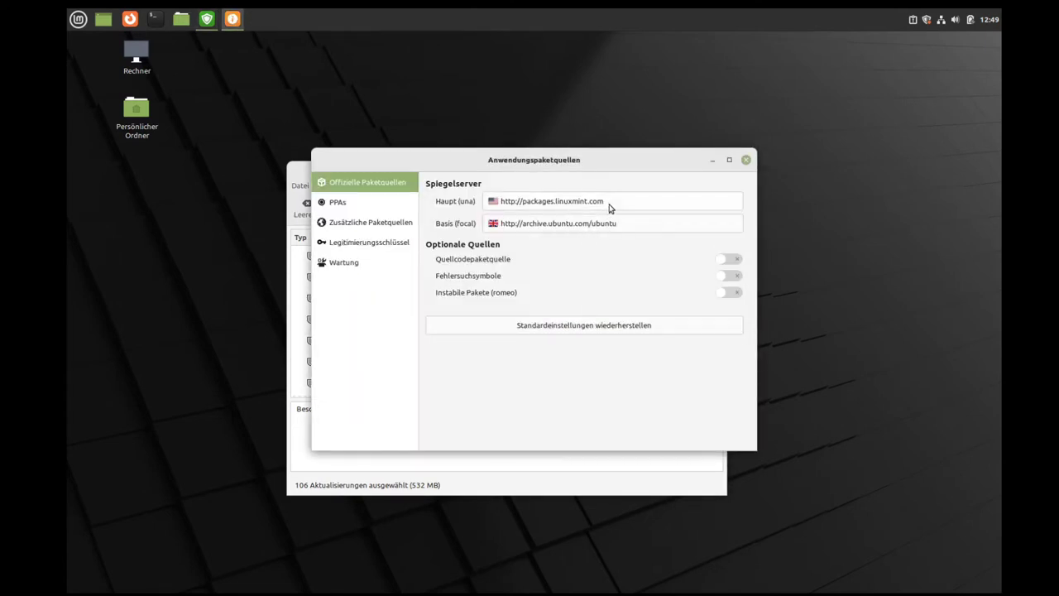
pyautogui.click(623, 201)
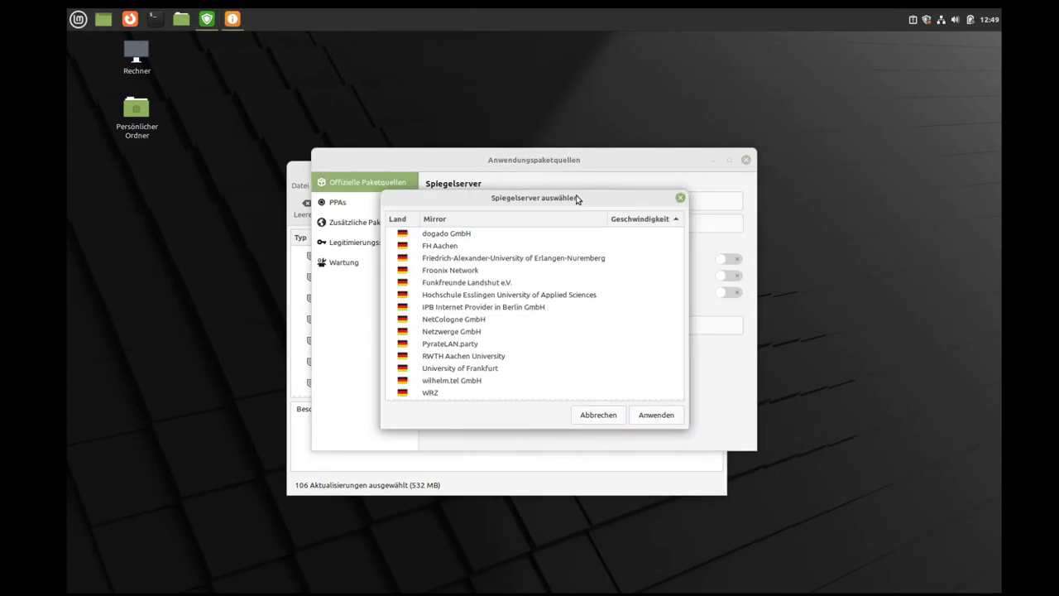
pyautogui.click(451, 248)
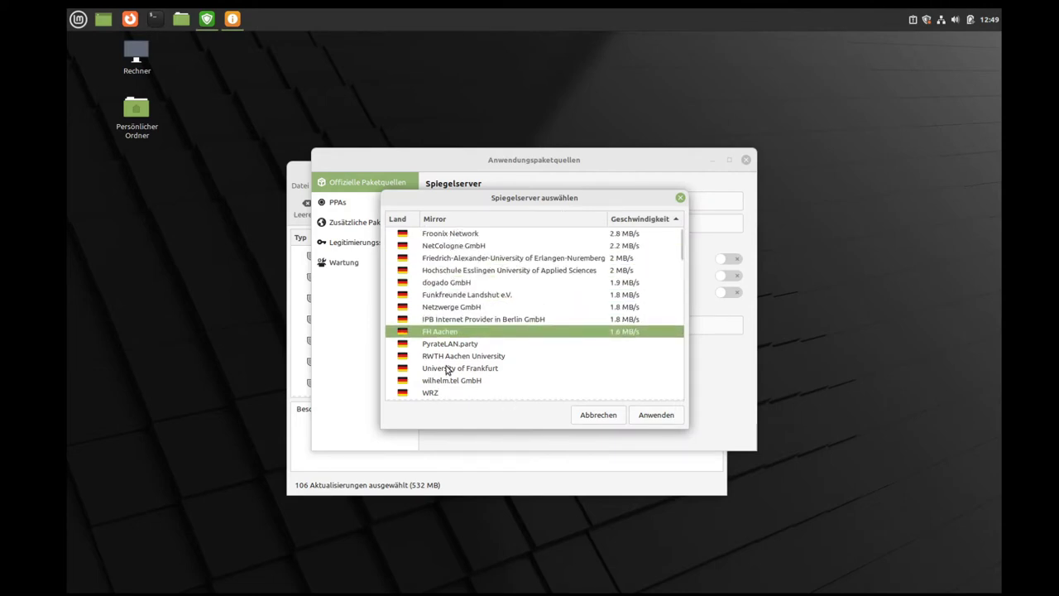
pyautogui.click(664, 415)
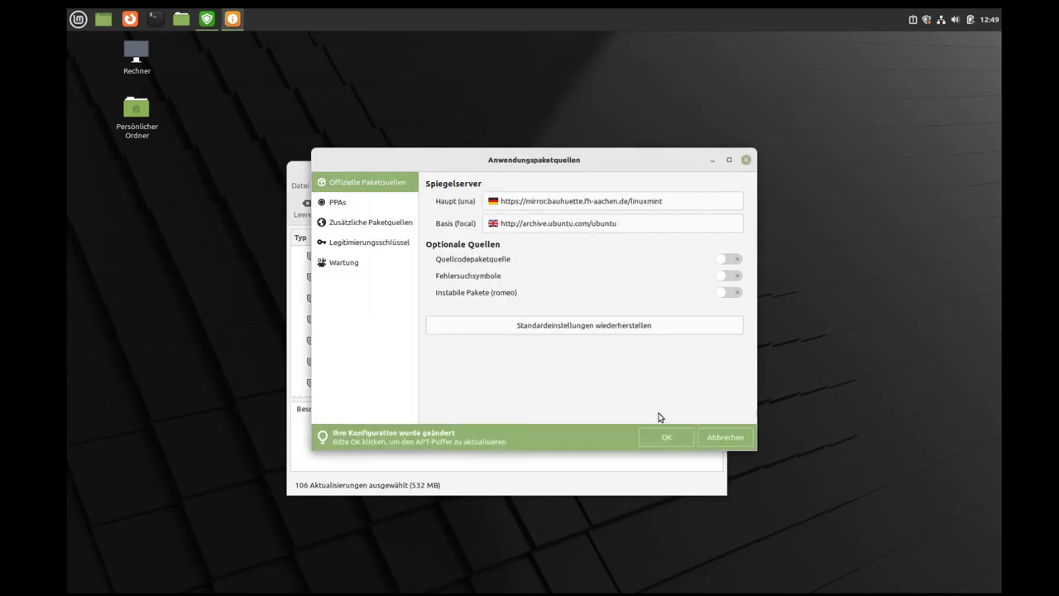
# Step: Set ftp.fu-berlin.de as the base mirror, apply the changes, and dismiss the download failure
pyautogui.click(637, 227)
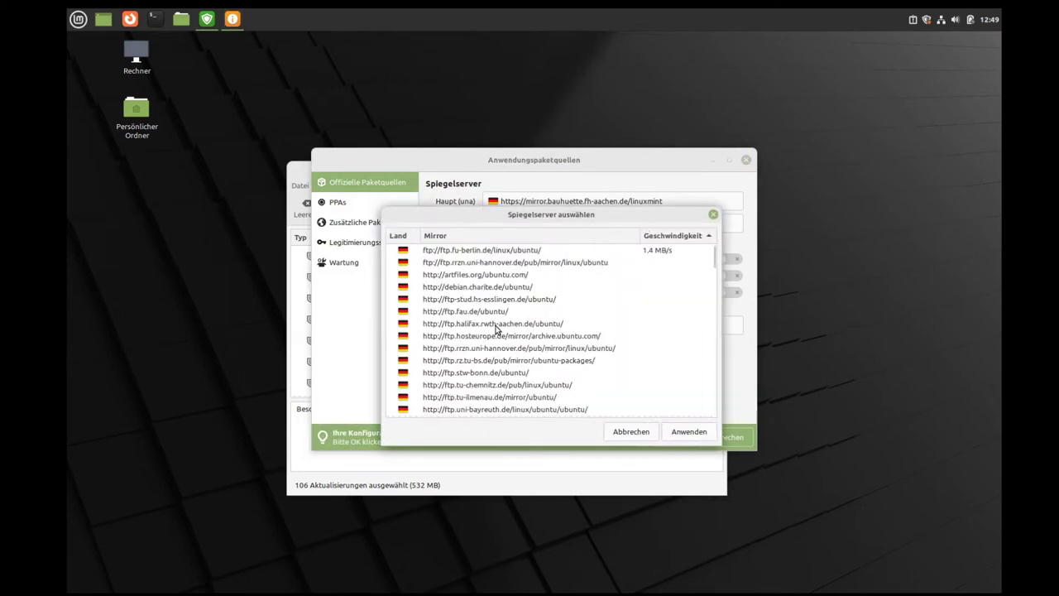
pyautogui.click(511, 251)
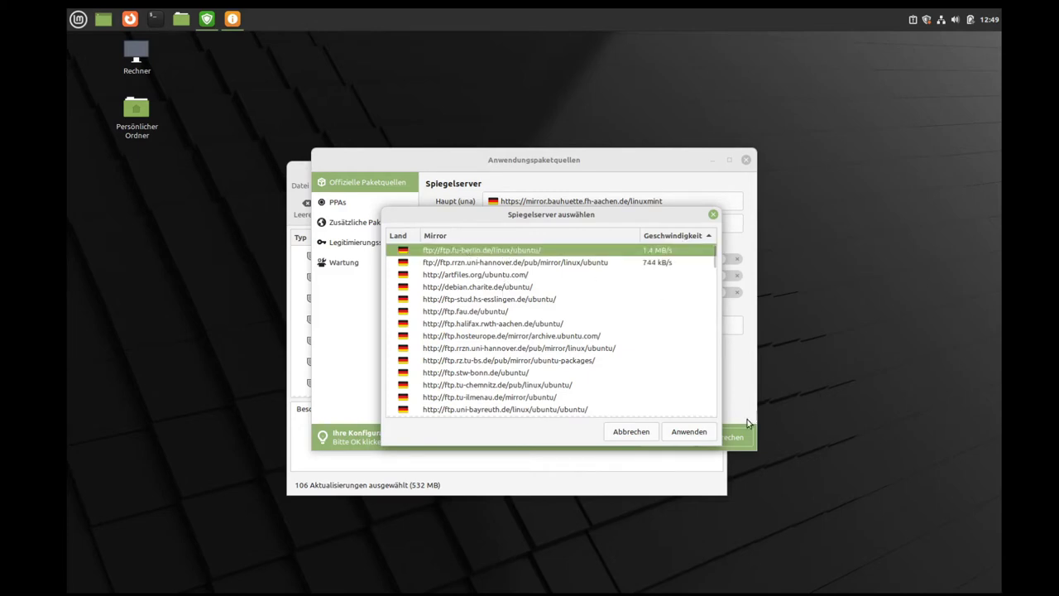
pyautogui.click(688, 431)
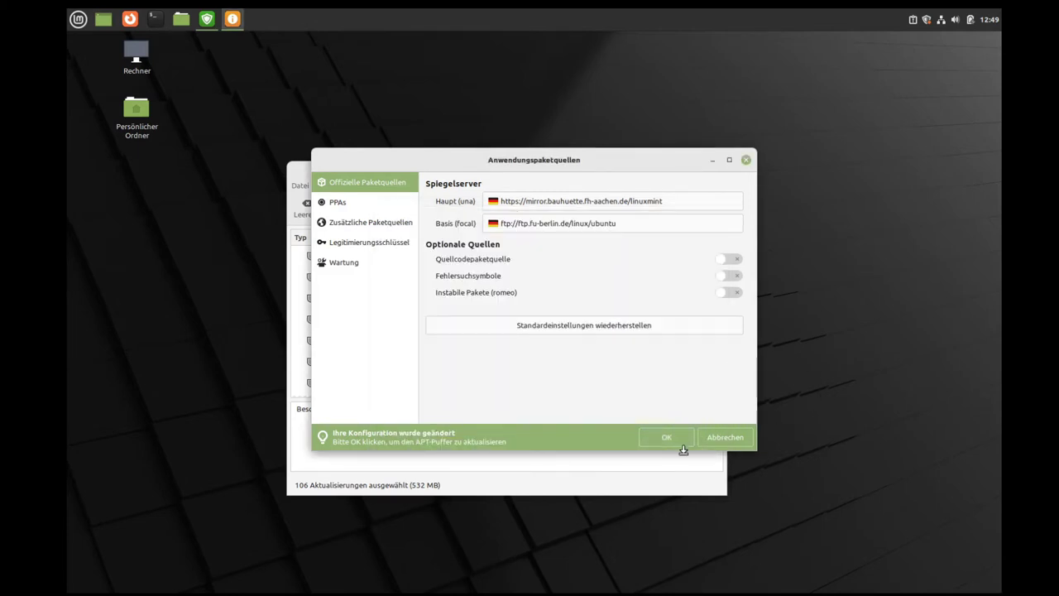
pyautogui.click(667, 437)
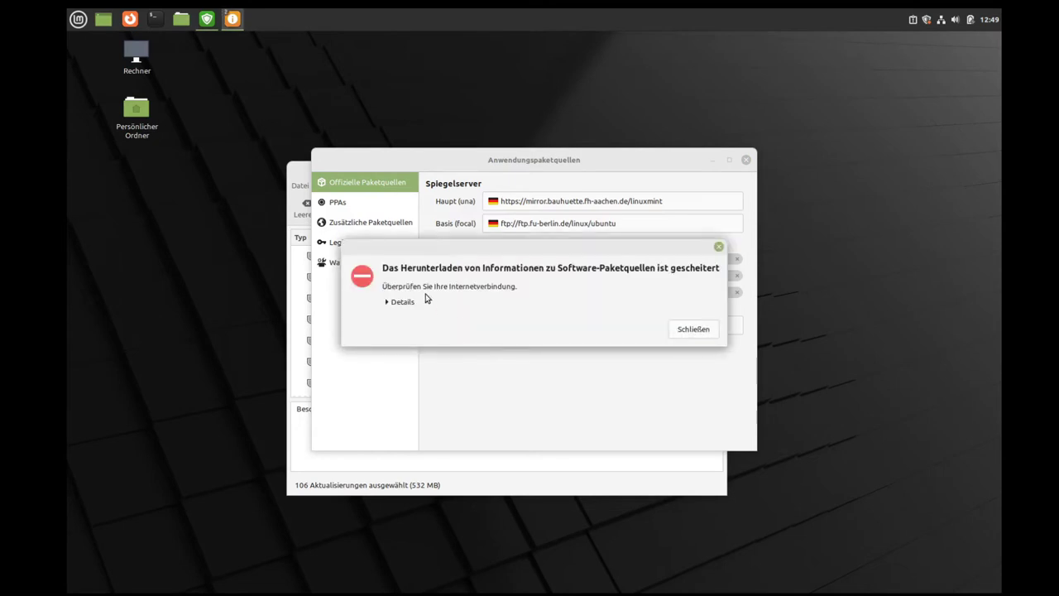
pyautogui.click(693, 330)
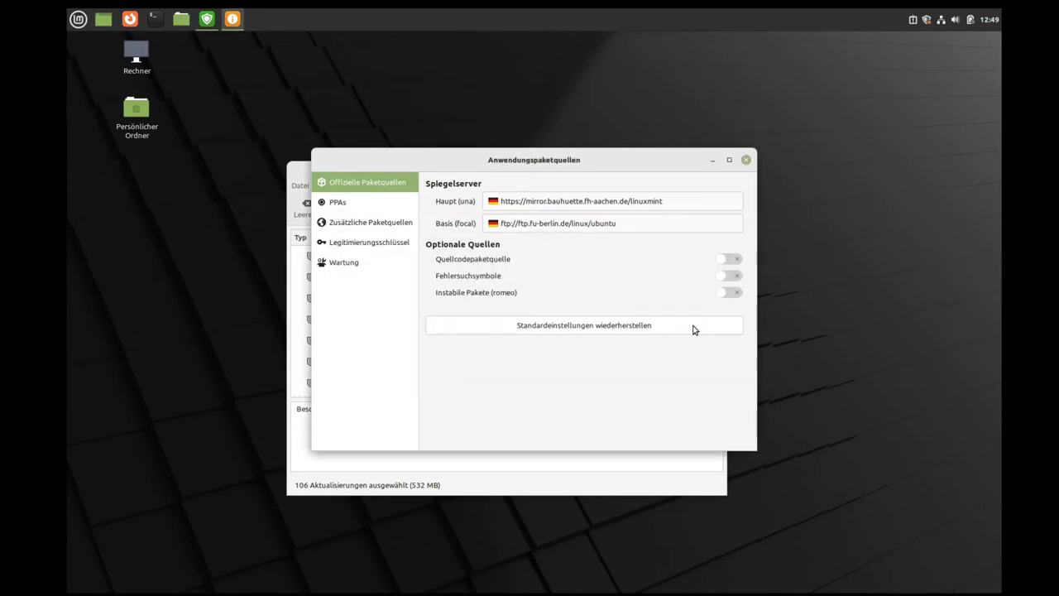
# Step: Switch the base mirror to the Hannover university mirror and return to the update list
pyautogui.click(617, 225)
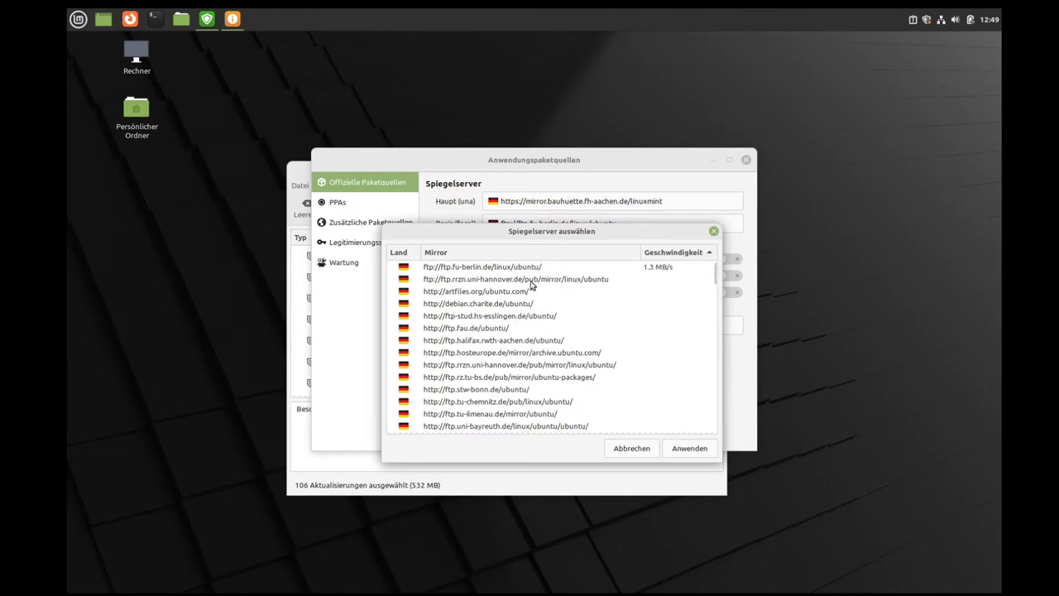
pyautogui.click(523, 281)
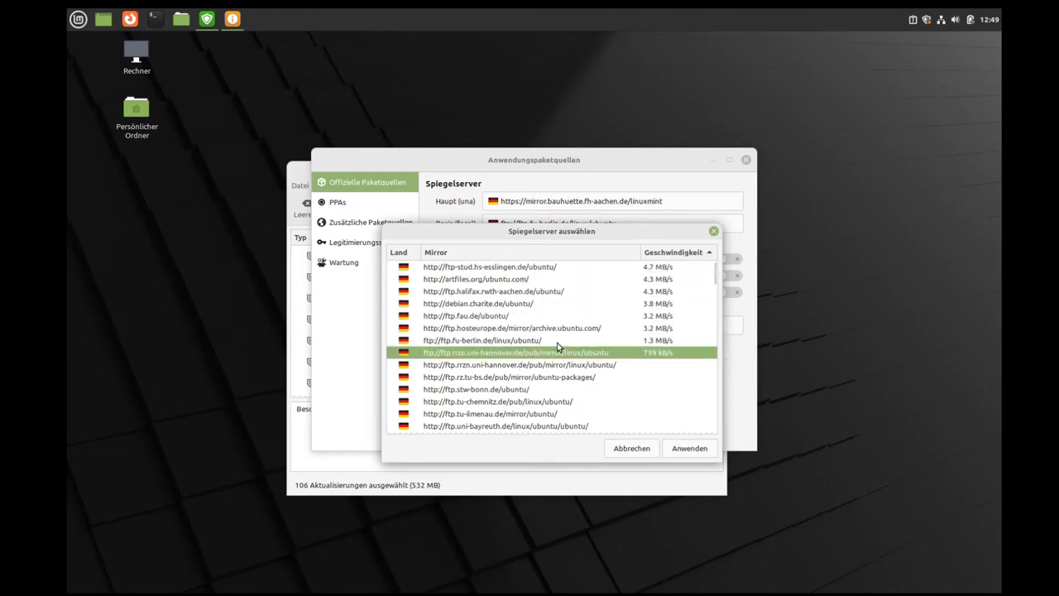
pyautogui.click(686, 449)
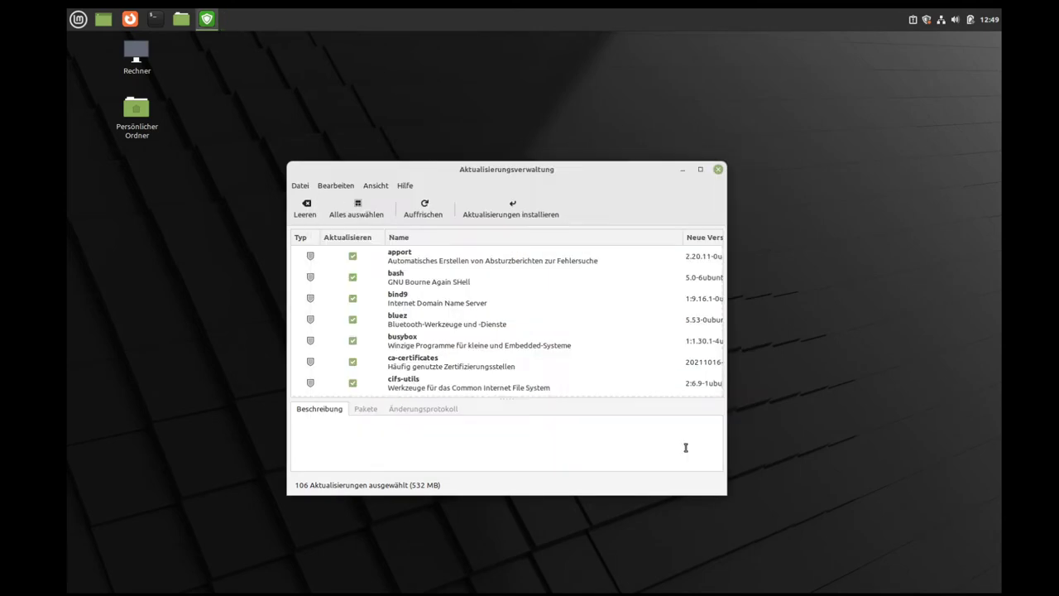
# Step: Install all selected updates, accepting the additional packages and authorising with the password
pyautogui.click(525, 218)
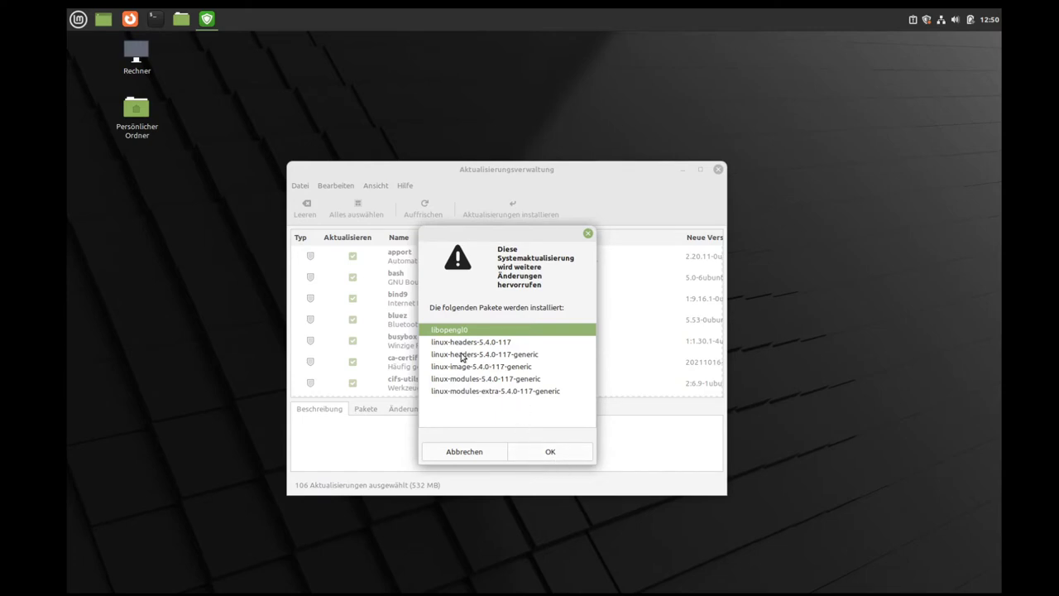
pyautogui.click(550, 454)
pyautogui.write('*')
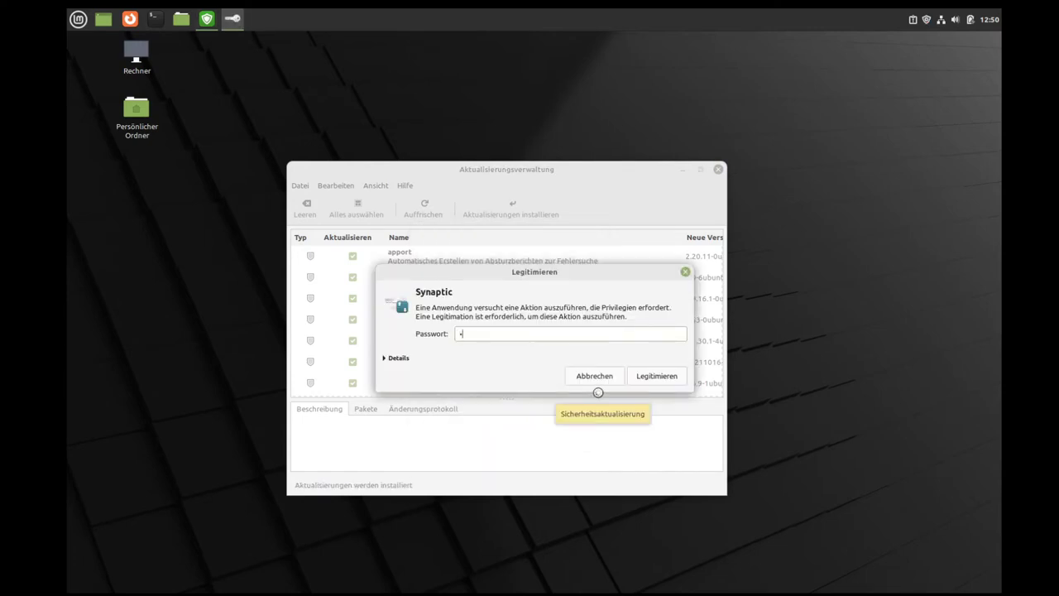
pyautogui.press('Return')
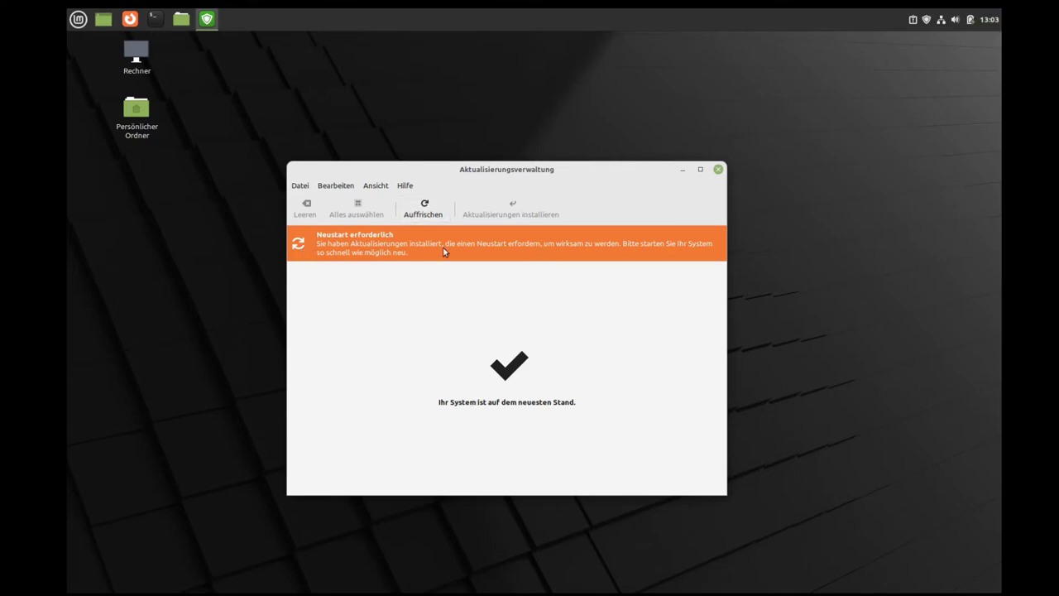
# Step: Close Update Manager and glance at the clock's calendar popup
pyautogui.click(717, 171)
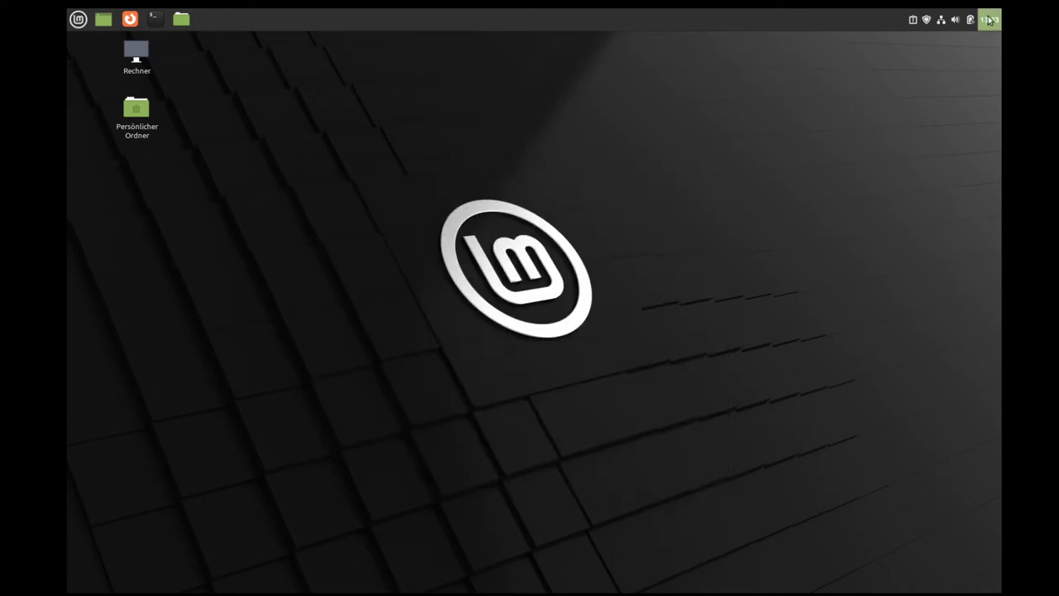
pyautogui.click(990, 19)
pyautogui.click(190, 74)
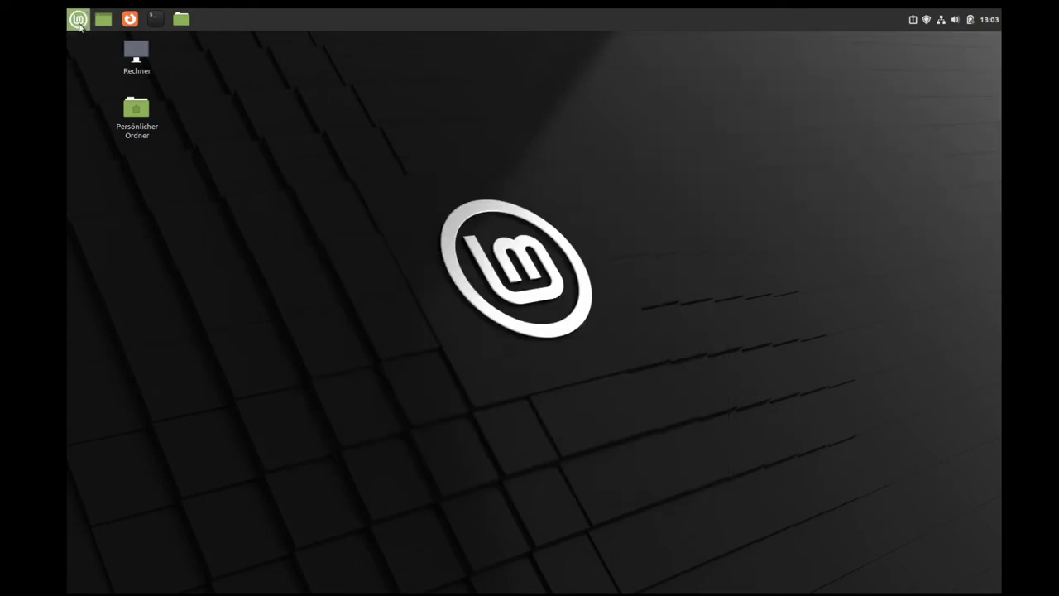
# Step: Restart the system from the Mint menu, then dismiss the graphics-driver notice and Welcome screen
pyautogui.click(78, 19)
pyautogui.click(96, 293)
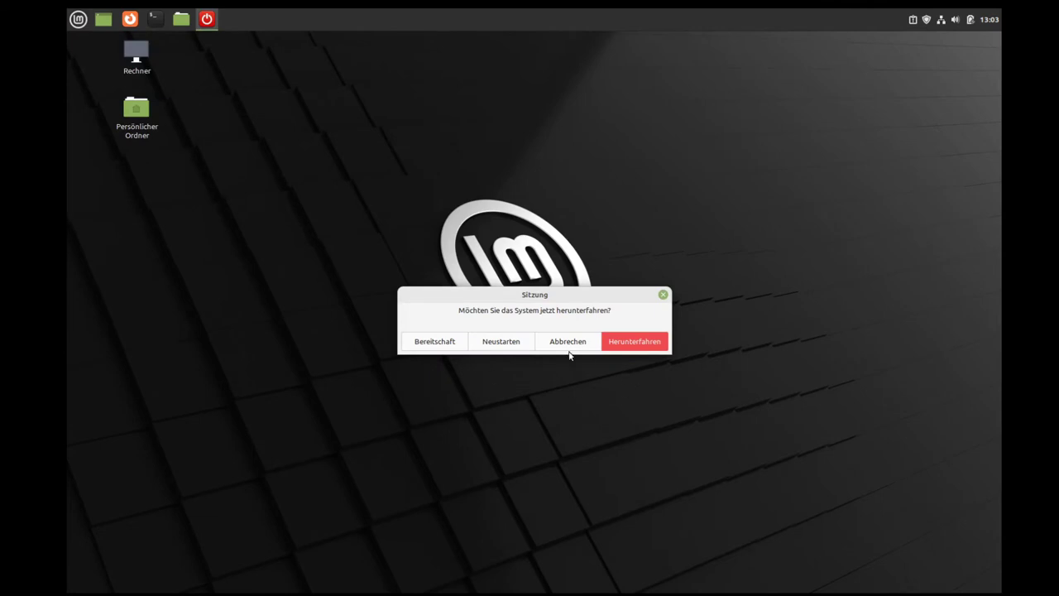
pyautogui.click(503, 348)
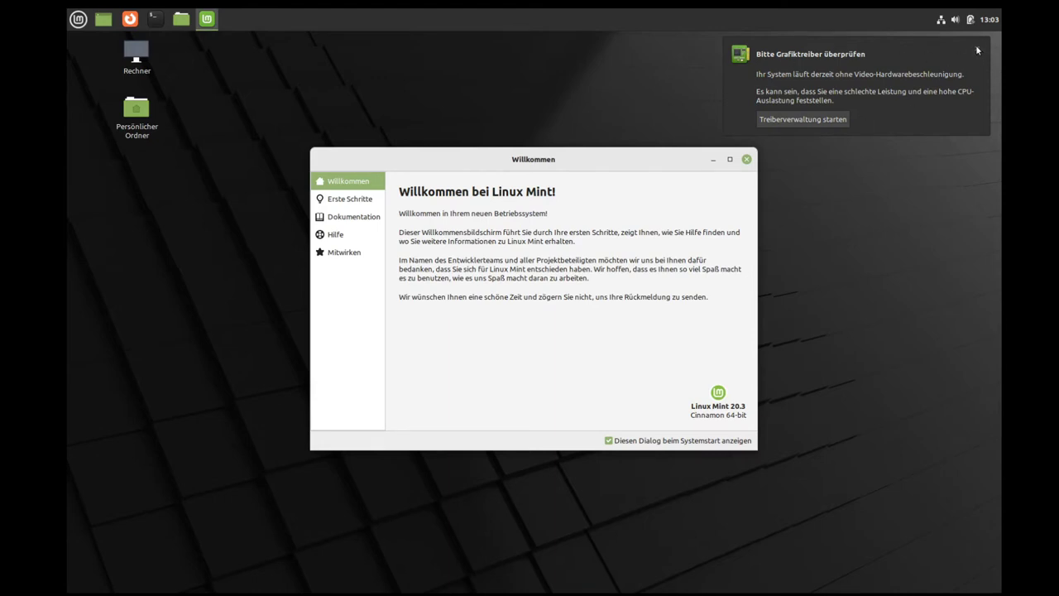
pyautogui.click(978, 51)
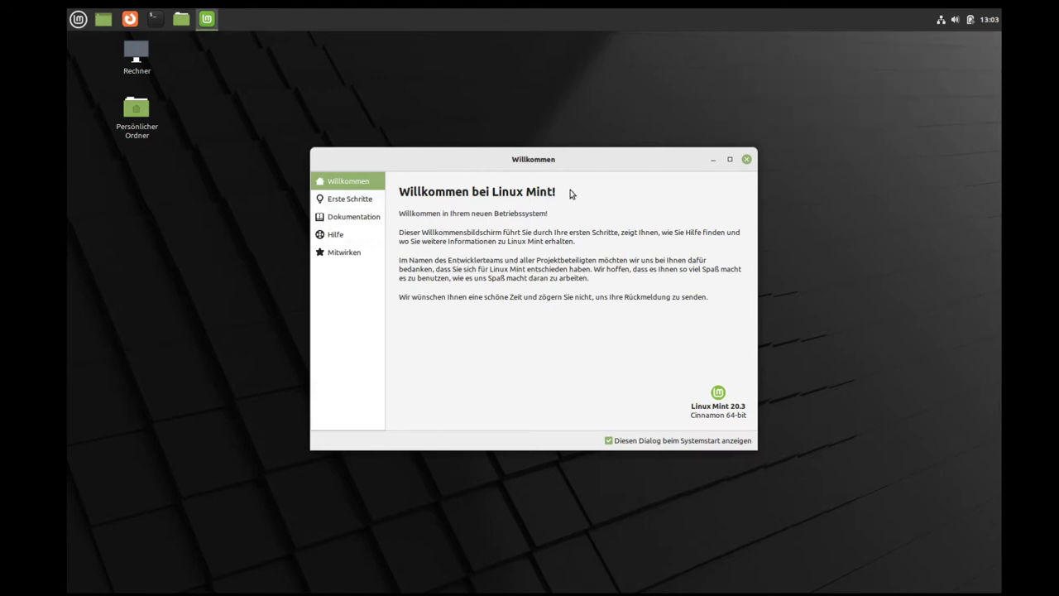
pyautogui.click(747, 160)
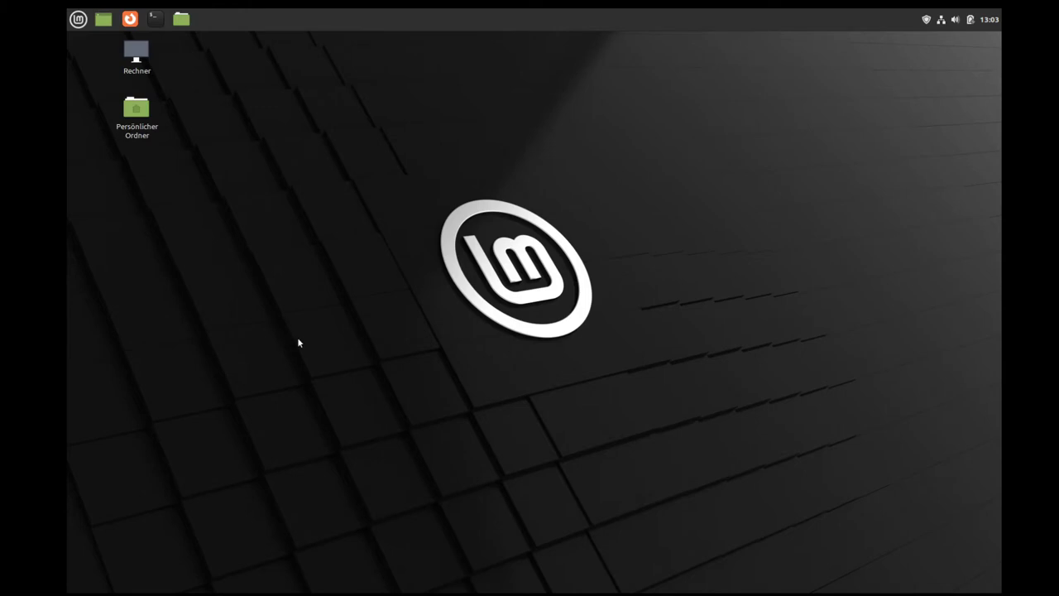
# Step: Launch Firefox, confirm version 101.0.1 under Help > About Firefox, then close the browser
pyautogui.click(77, 19)
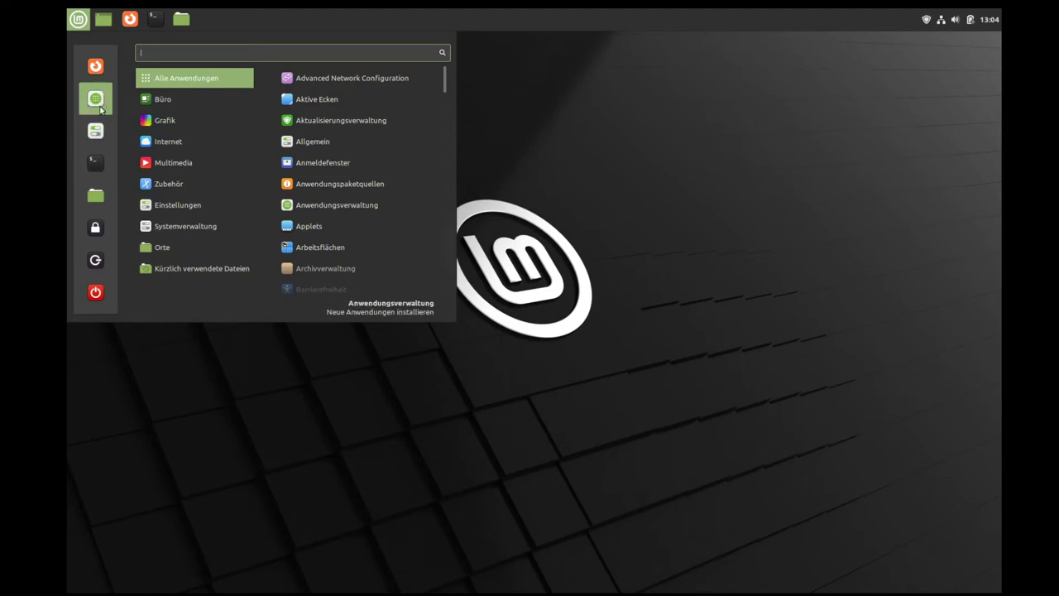
pyautogui.click(97, 67)
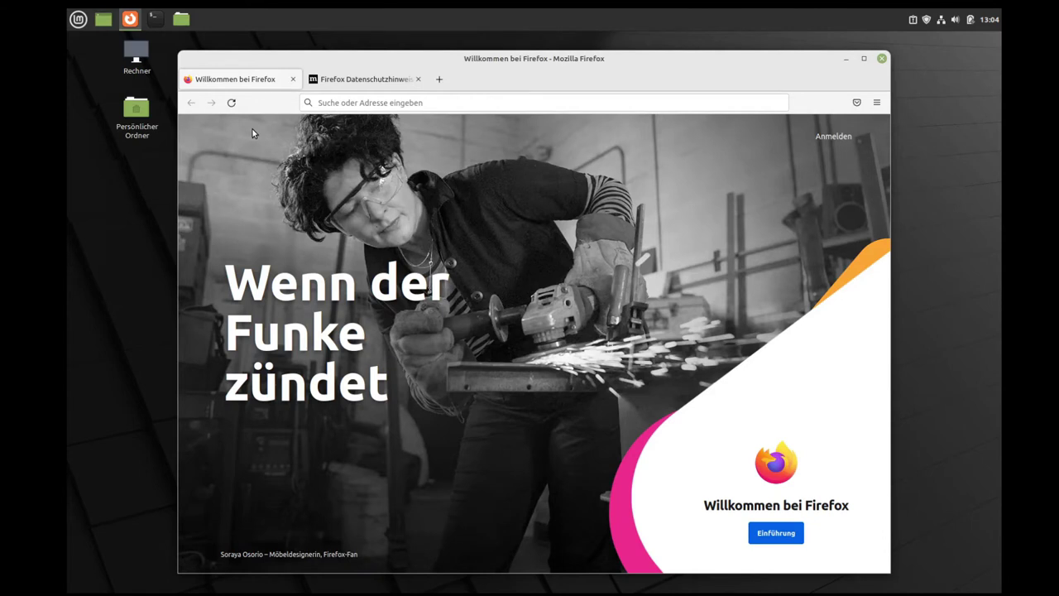
pyautogui.click(881, 105)
pyautogui.click(753, 417)
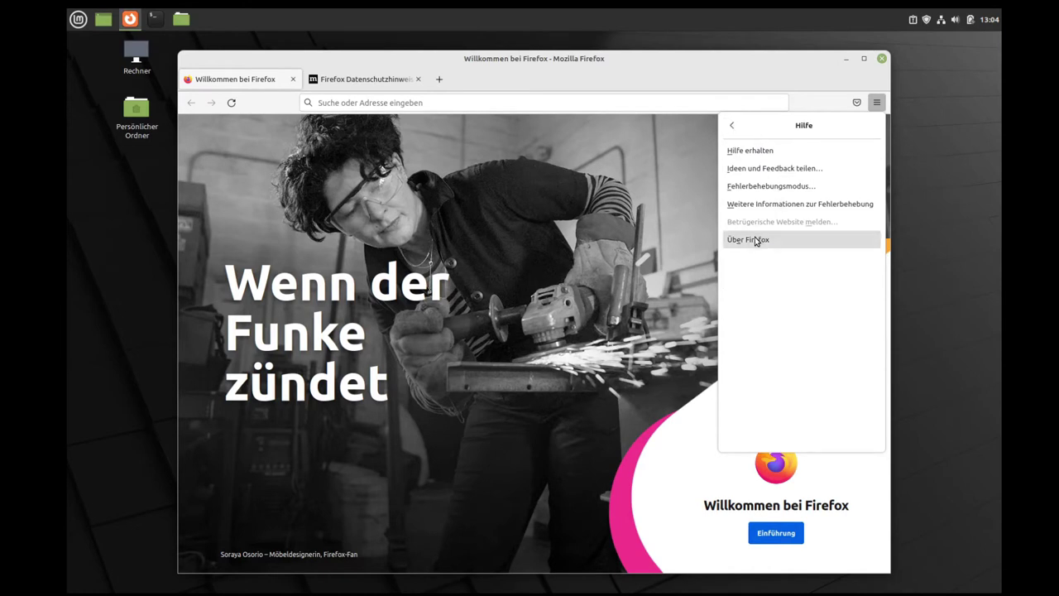
pyautogui.click(756, 240)
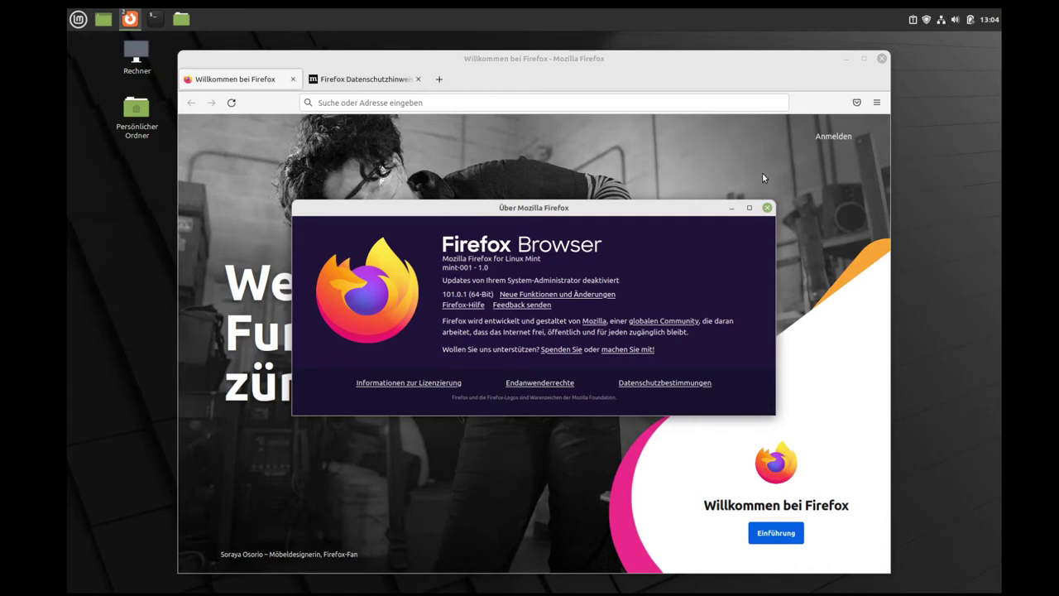
pyautogui.click(767, 208)
pyautogui.click(882, 58)
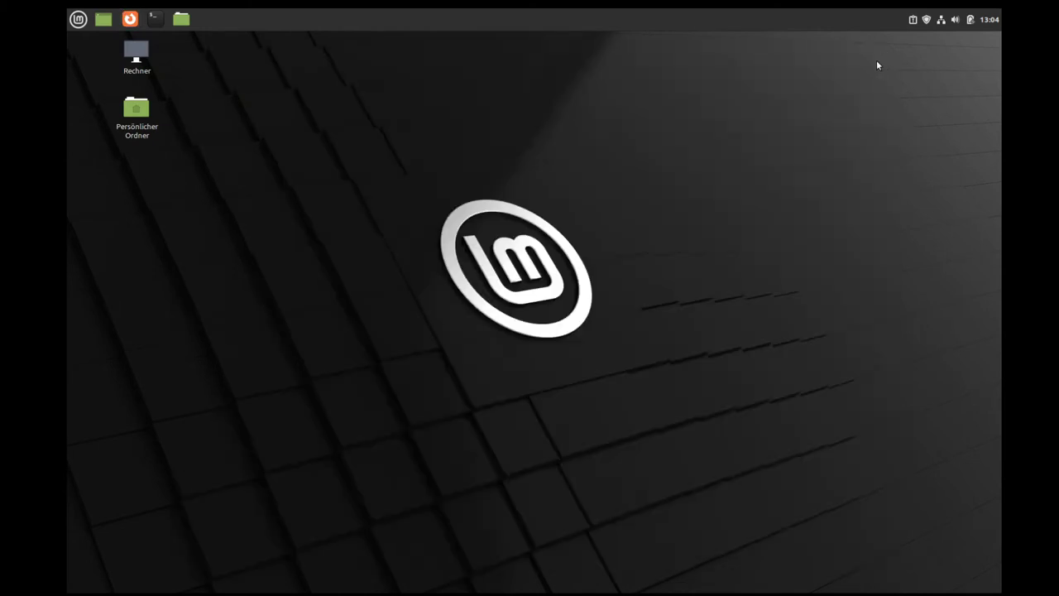
# Step: Unpin the folder and terminal launchers from the panel
pyautogui.click(86, 22)
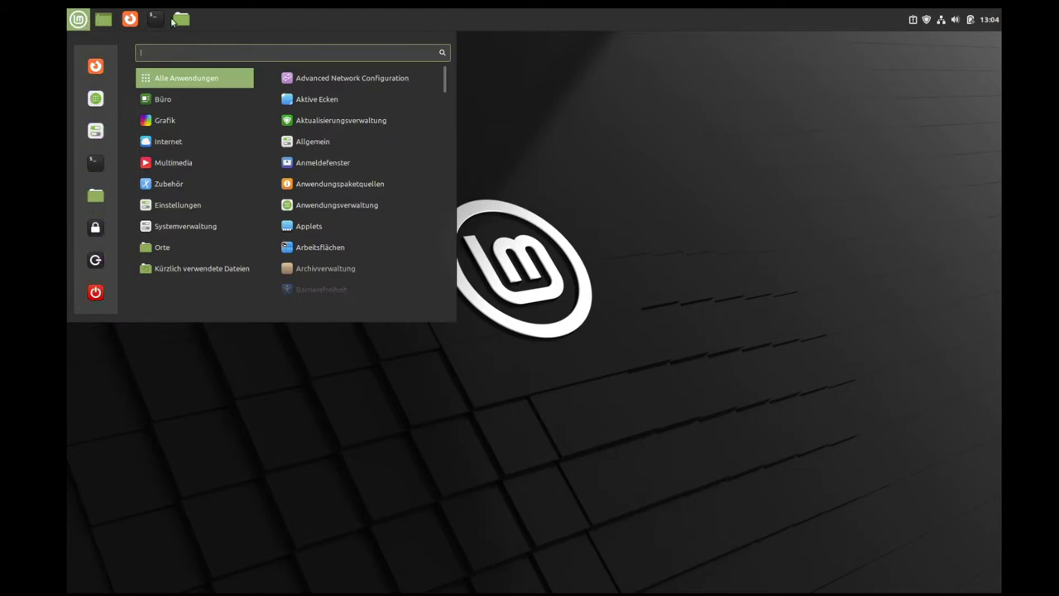
pyautogui.click(596, 134)
pyautogui.rightClick(187, 23)
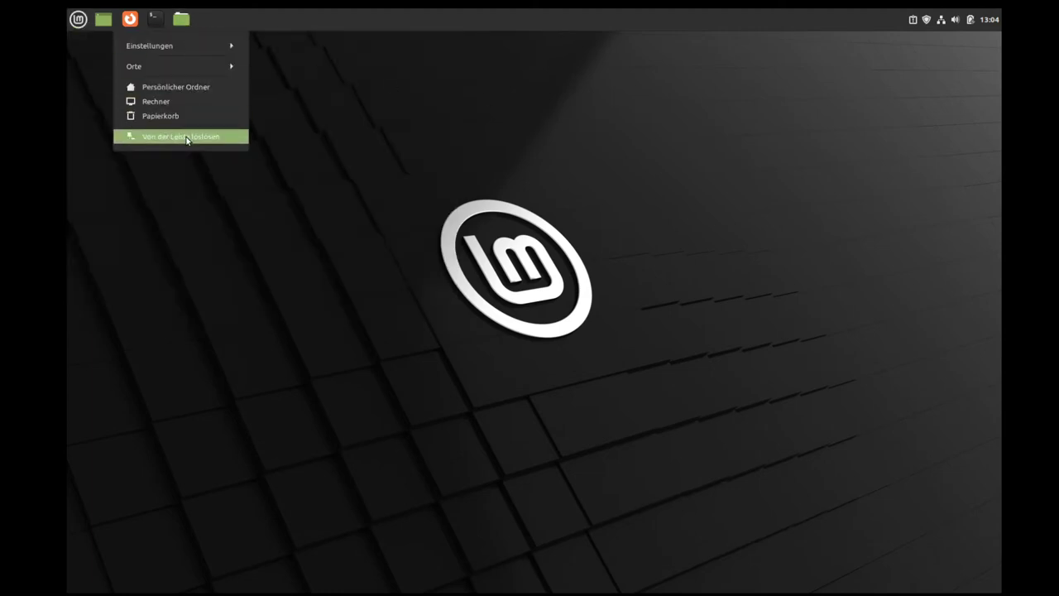
pyautogui.click(187, 138)
pyautogui.rightClick(155, 18)
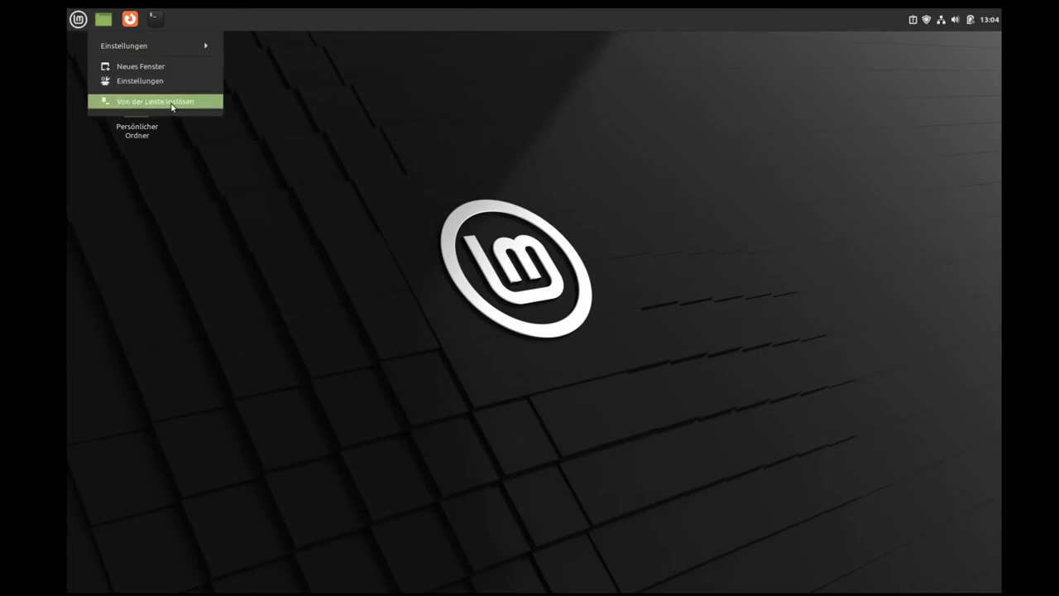
pyautogui.click(170, 102)
# Step: Unpin the Firefox launcher and remove the show-desktop applet, confirming with Ja
pyautogui.rightClick(130, 18)
pyautogui.click(153, 100)
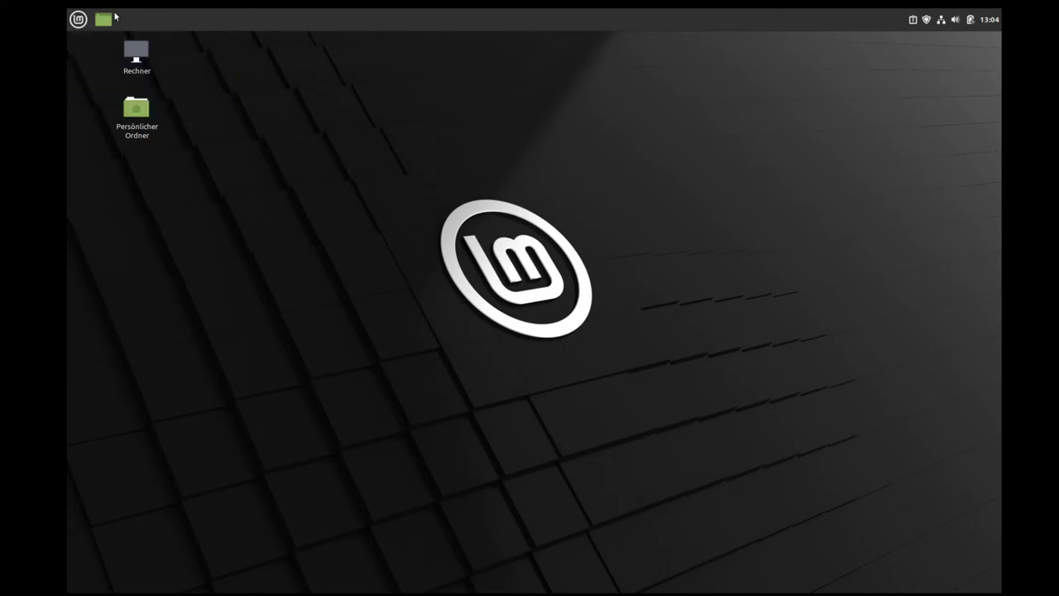
pyautogui.rightClick(104, 19)
pyautogui.click(145, 96)
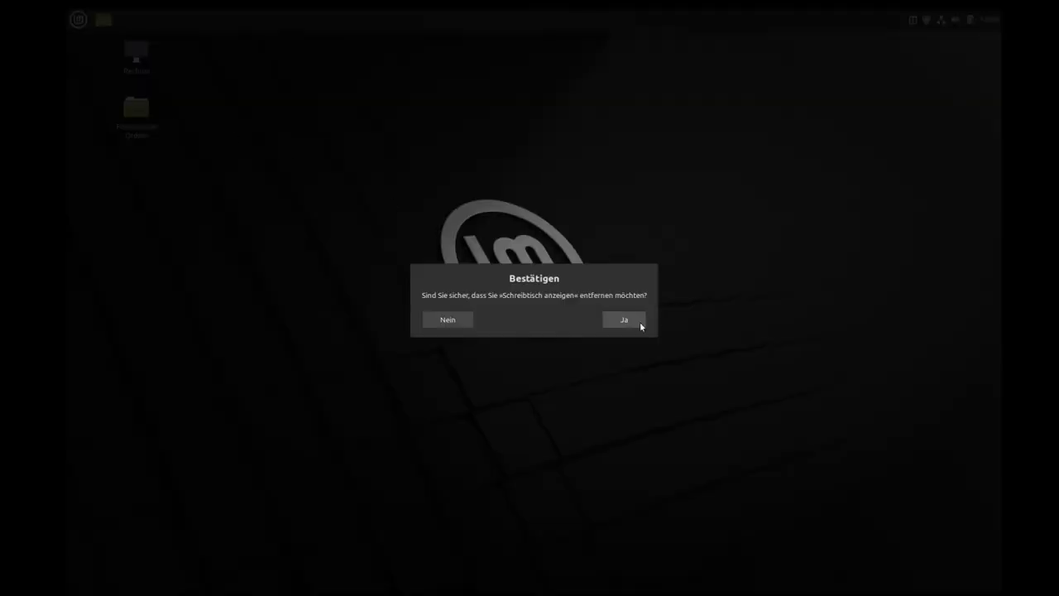
pyautogui.click(634, 324)
pyautogui.click(80, 19)
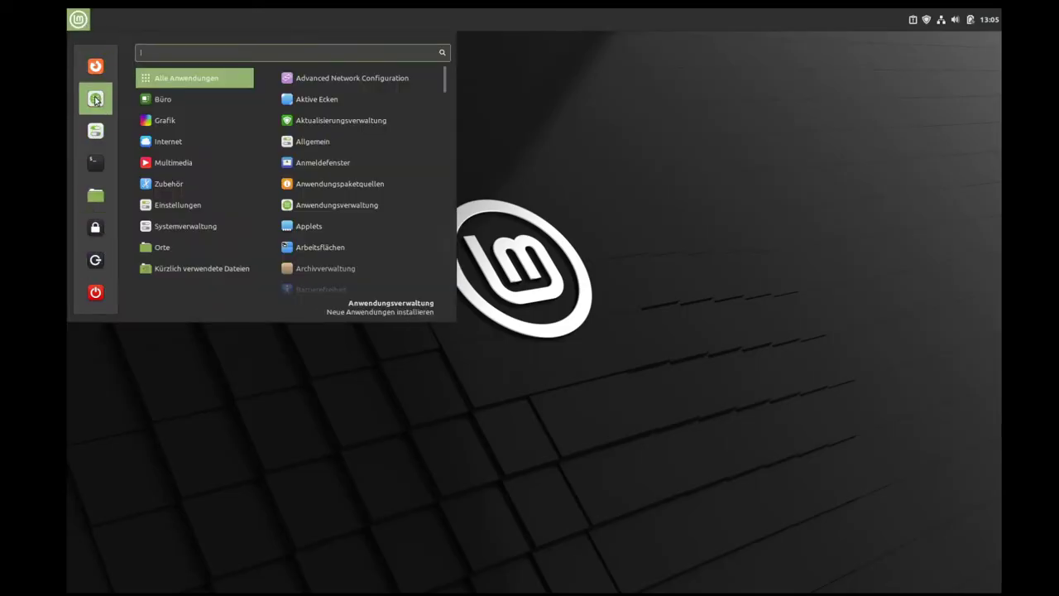
pyautogui.click(588, 165)
pyautogui.click(78, 18)
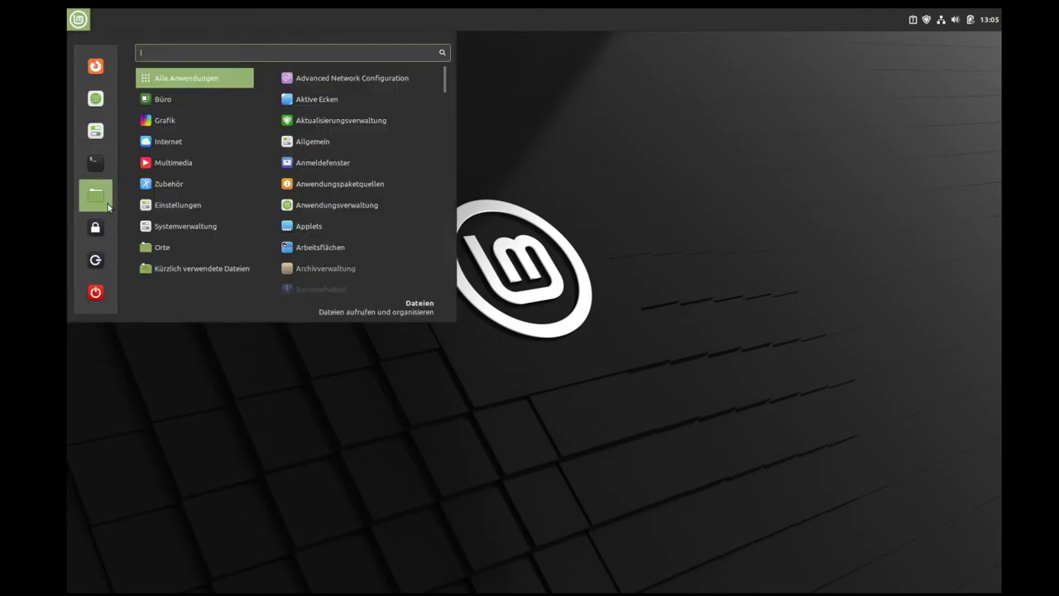
pyautogui.click(106, 195)
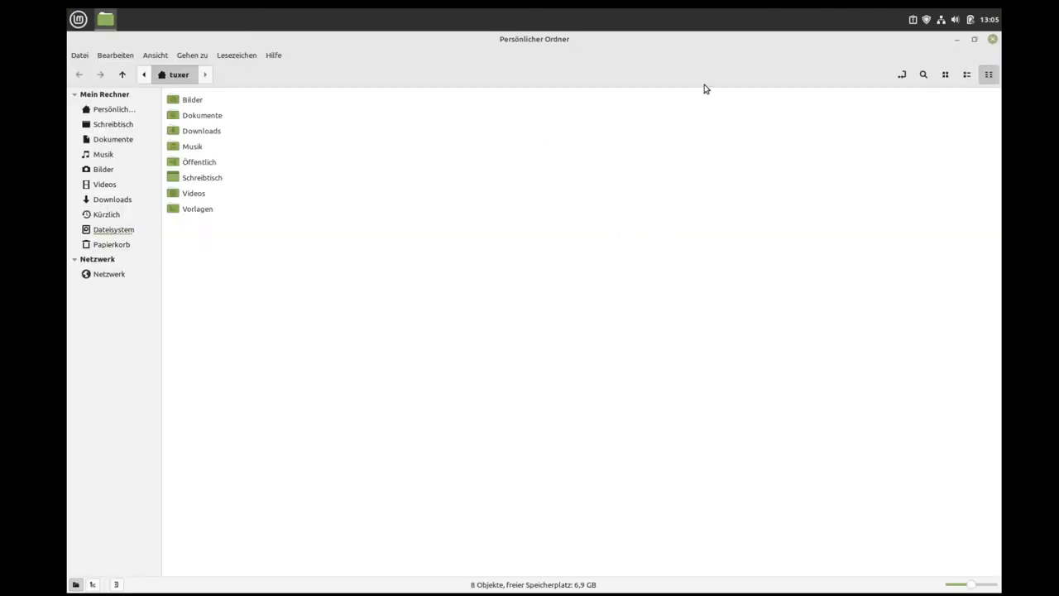
pyautogui.click(993, 40)
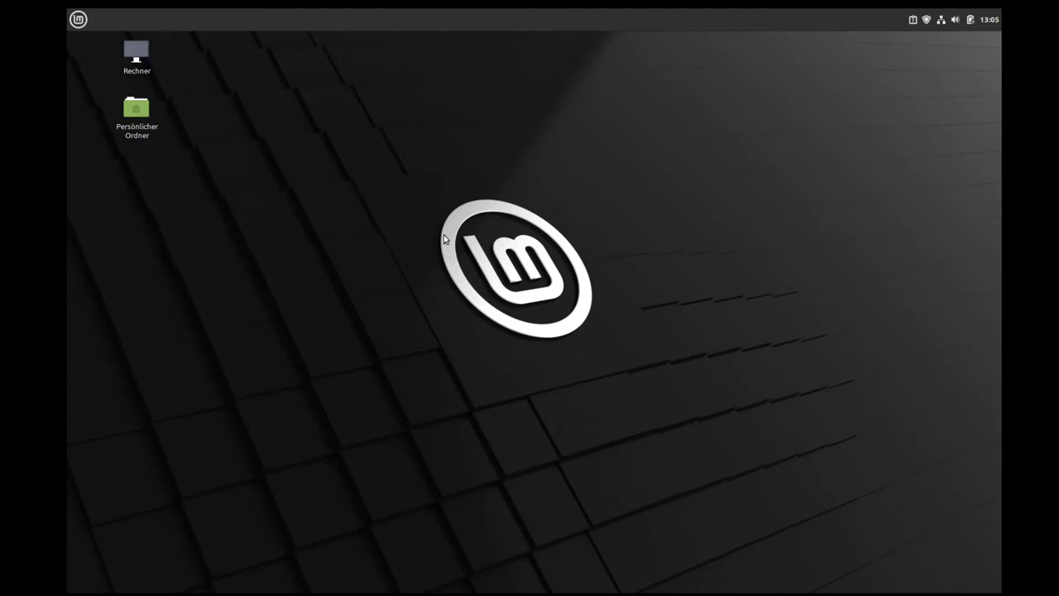
# Step: Open the pending system reports, view Systeminformation, Absturzberichte and Systemberichte, then close the window
pyautogui.click(916, 23)
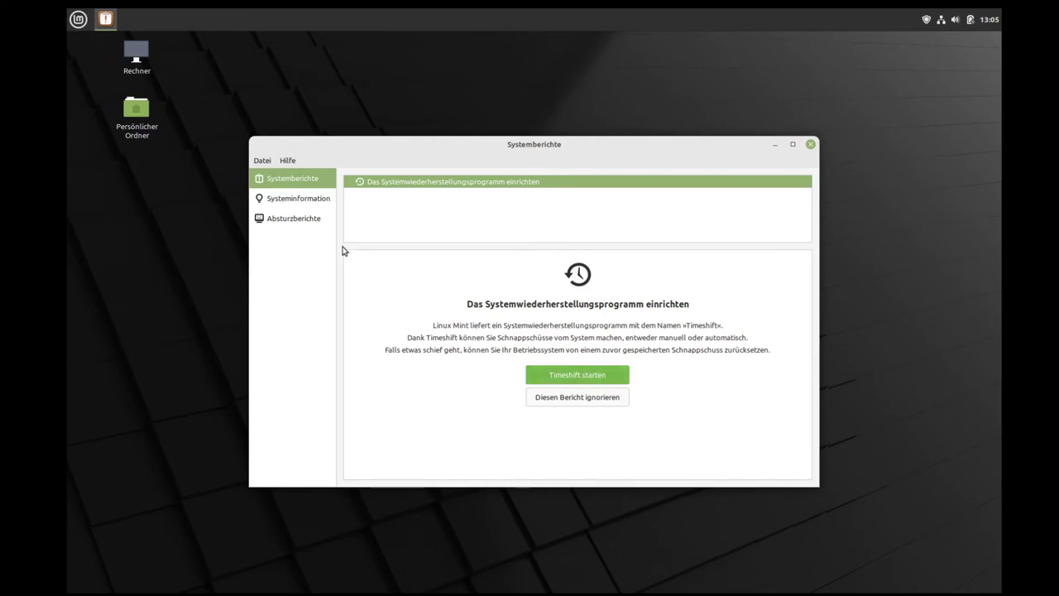
pyautogui.click(326, 198)
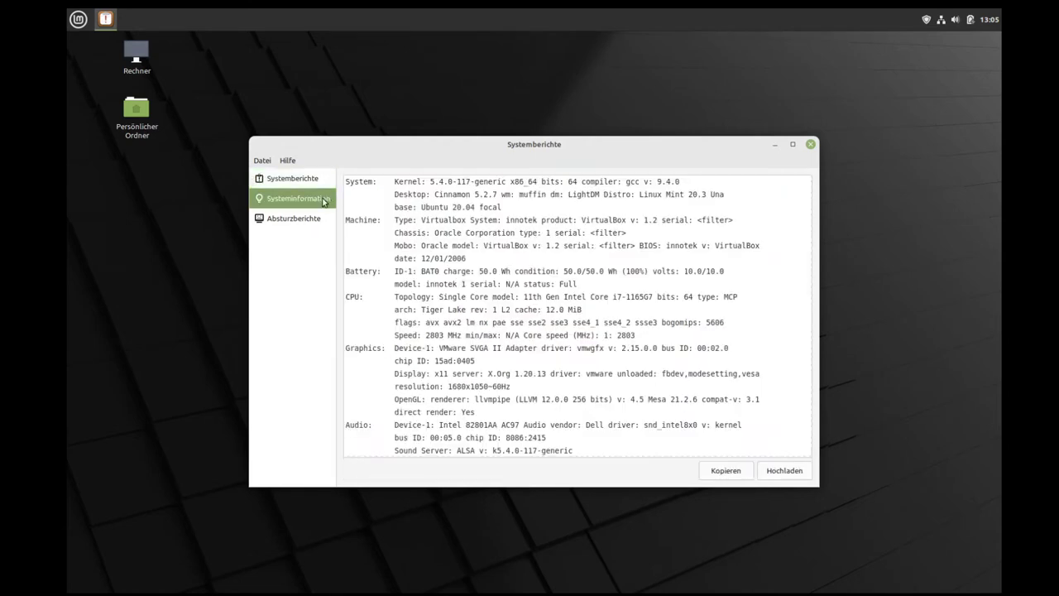
pyautogui.click(291, 220)
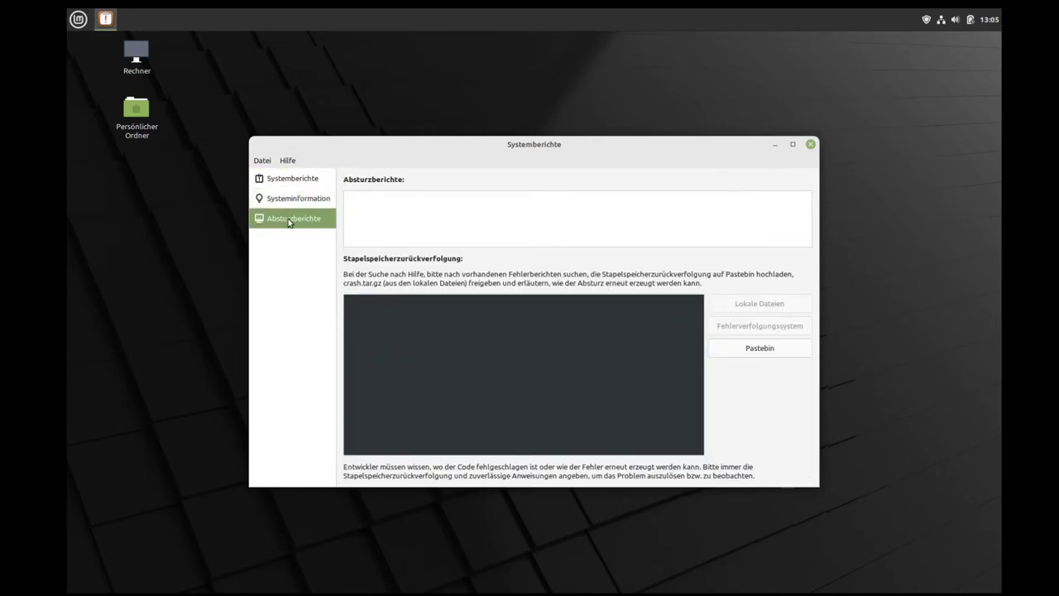
pyautogui.click(294, 198)
pyautogui.click(294, 178)
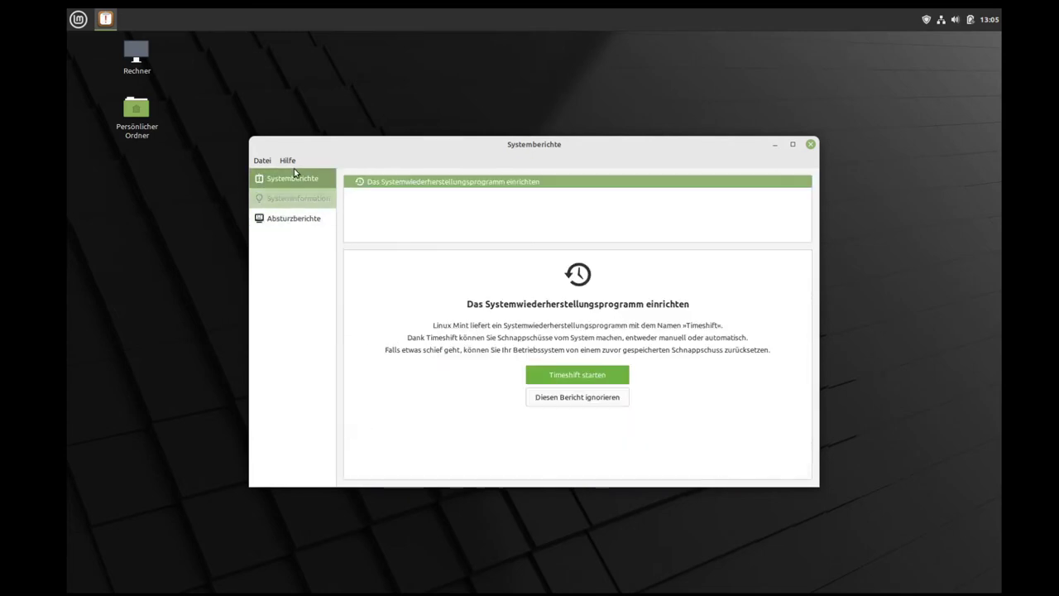
pyautogui.click(811, 144)
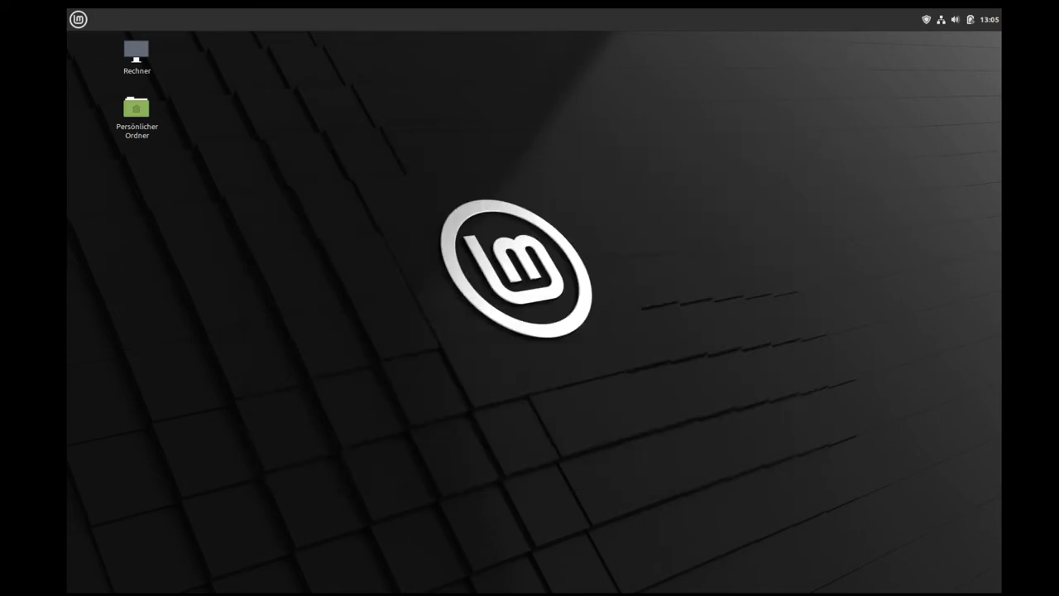
# Step: Inspect the volume controls, battery status and calendar applets in turn, then open the application menu
pyautogui.click(957, 19)
pyautogui.click(931, 182)
pyautogui.click(971, 20)
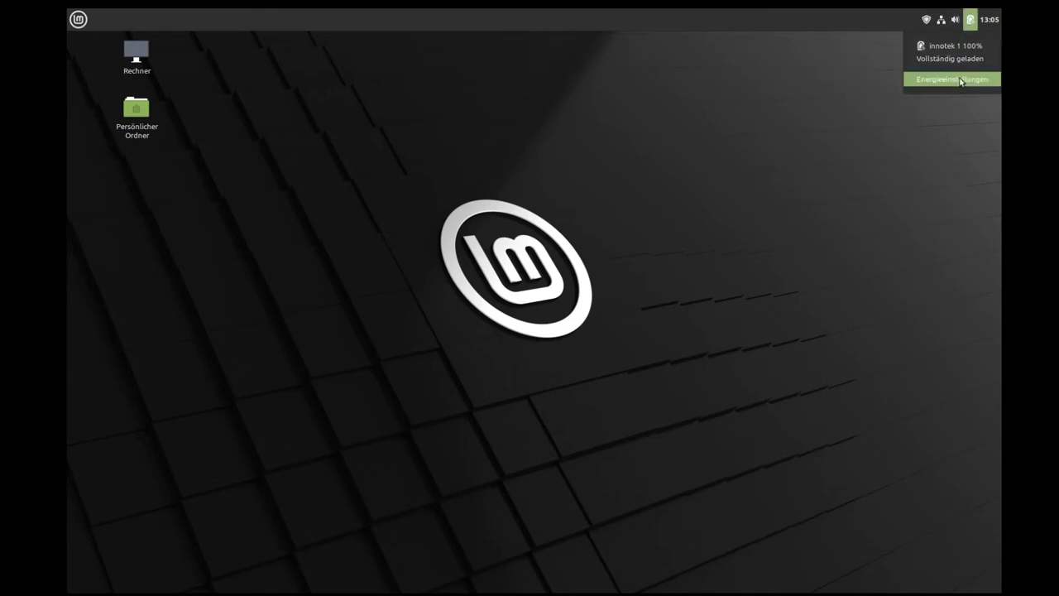
pyautogui.click(943, 139)
pyautogui.click(985, 21)
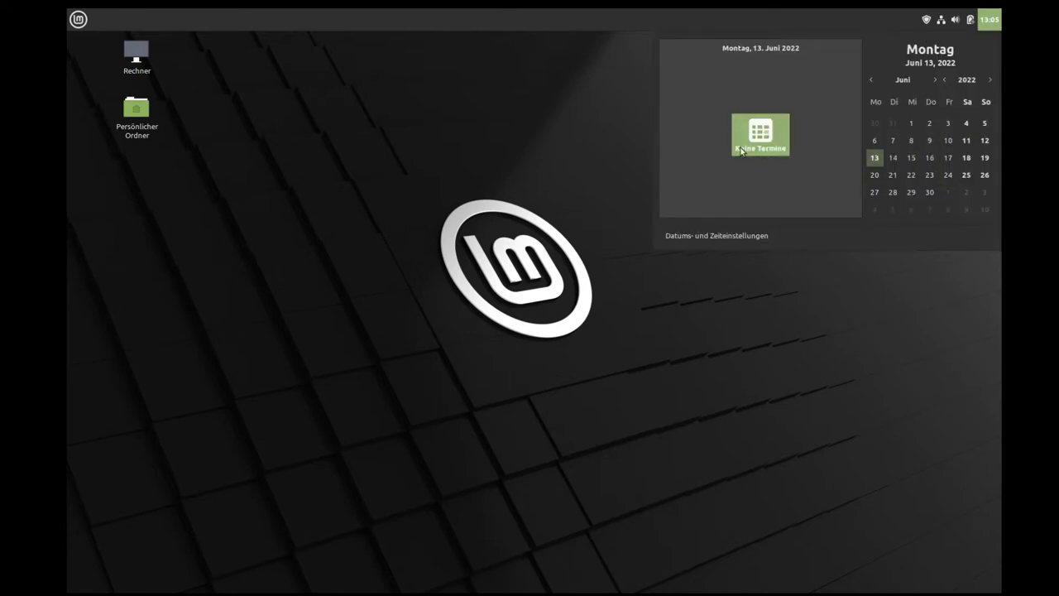
pyautogui.click(749, 388)
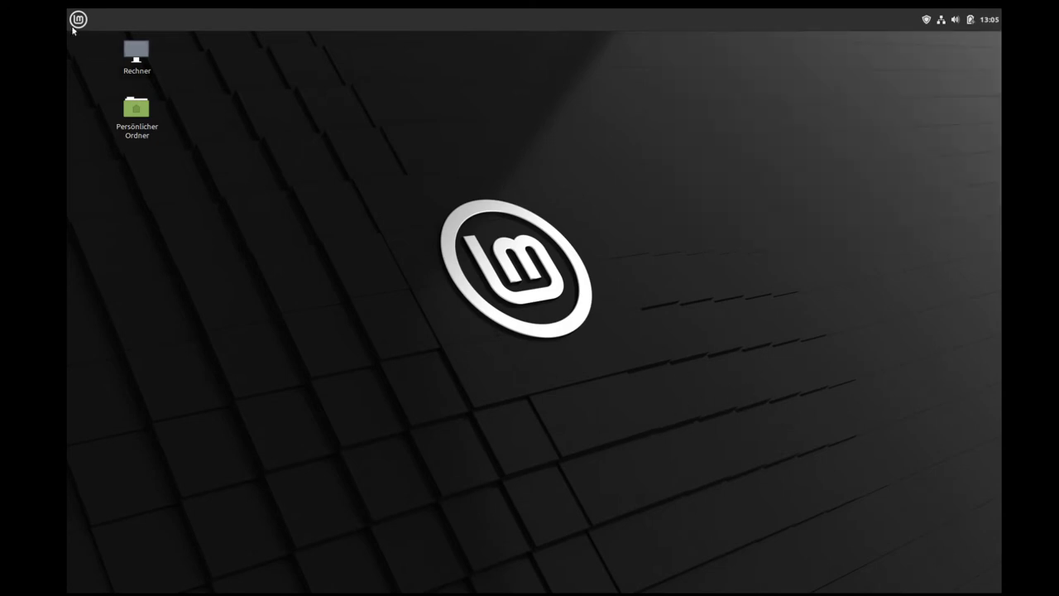
pyautogui.click(75, 22)
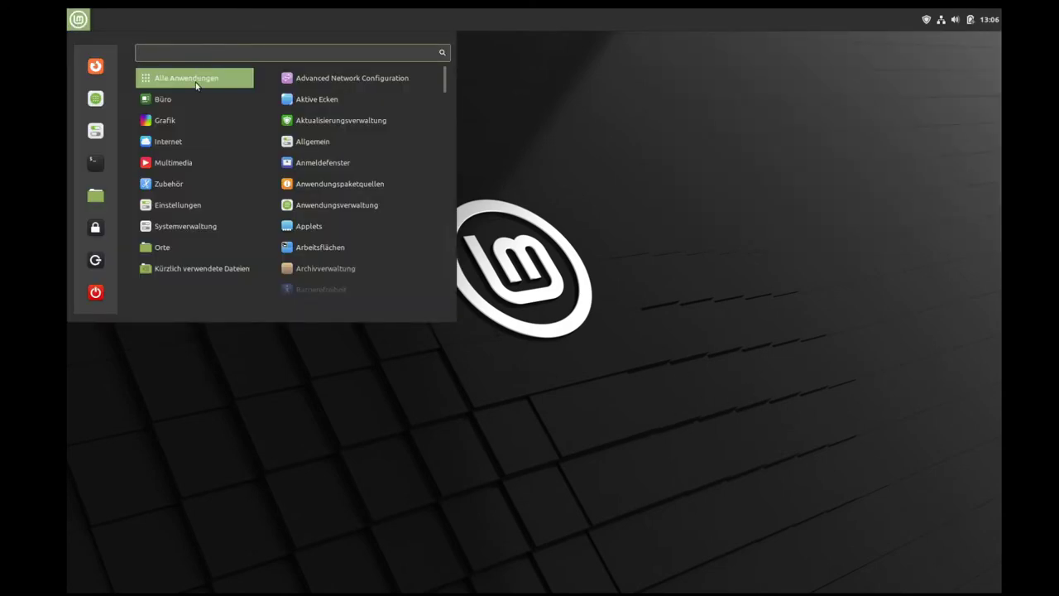
# Step: Browse the Zubehör and Alle Anwendungen categories in the Mint menu, ending on Büro
pyautogui.moveTo(191, 118)
pyautogui.moveTo(191, 100)
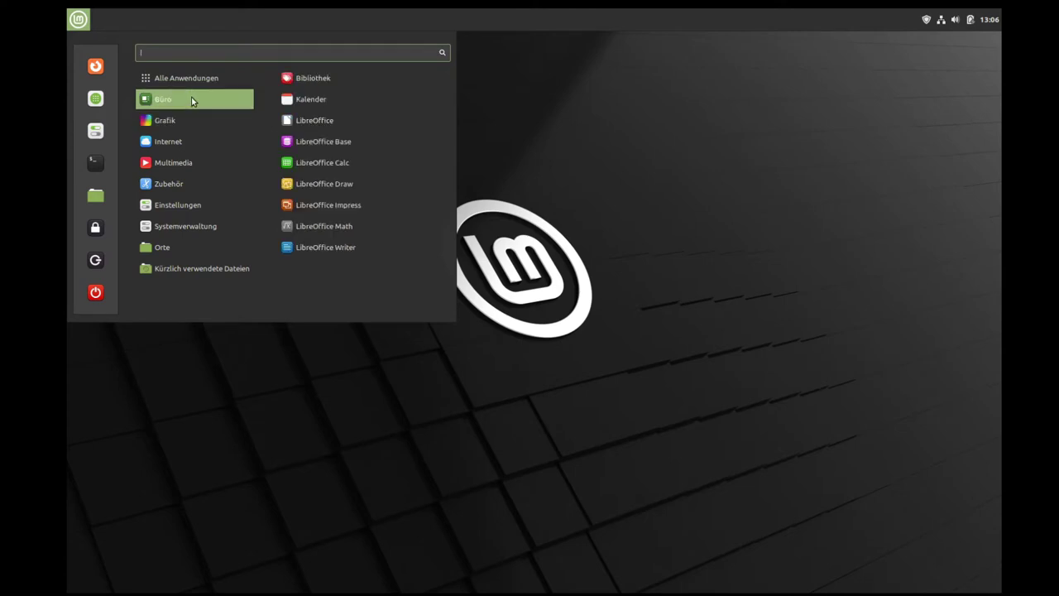
pyautogui.moveTo(182, 167)
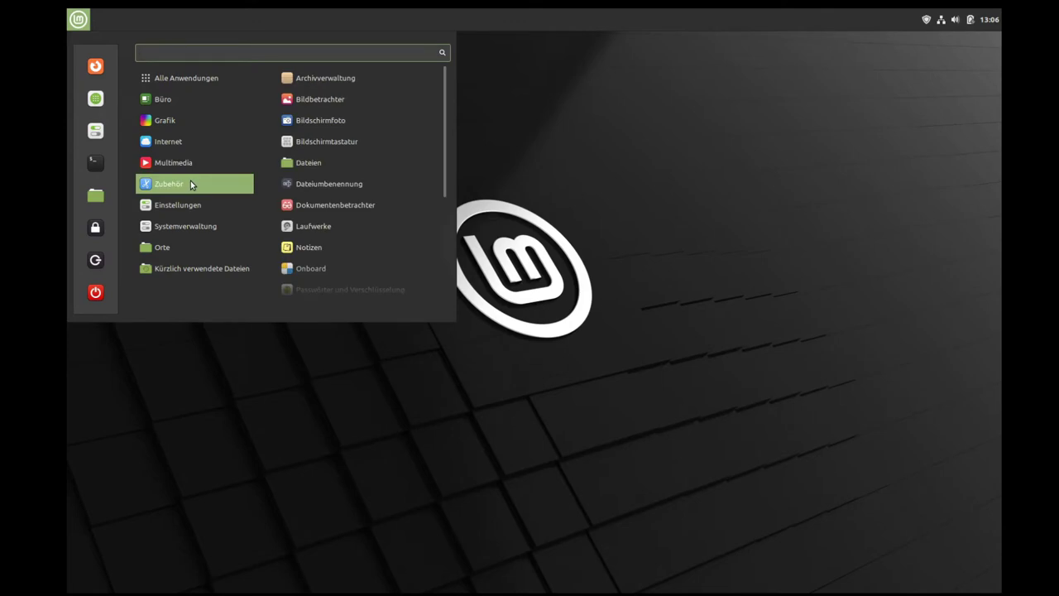
pyautogui.scroll(-1, 439, 305)
pyautogui.scroll(-1, 440, 307)
pyautogui.click(456, 326)
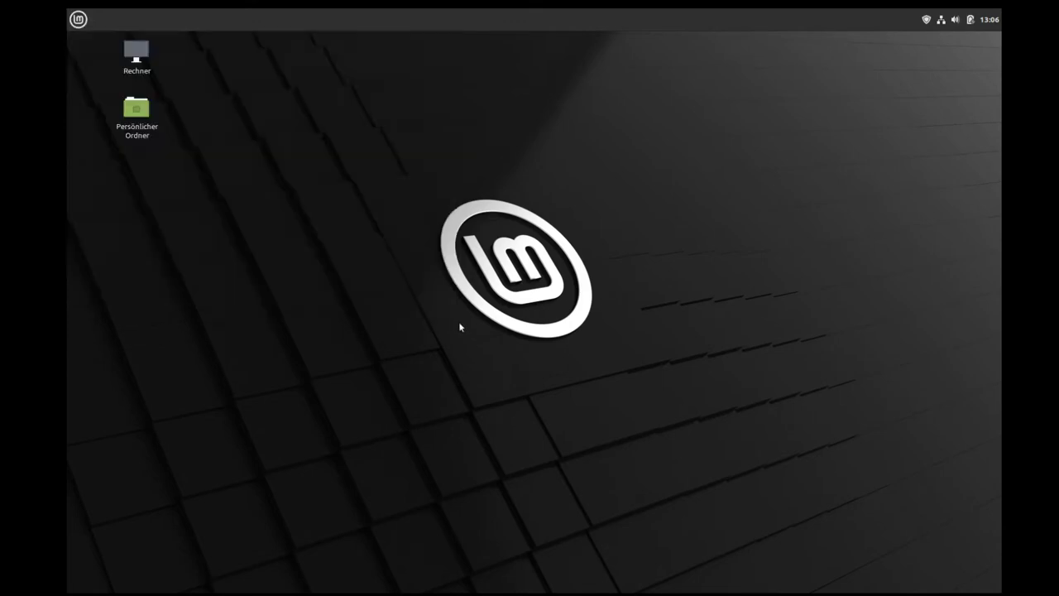
pyautogui.click(78, 19)
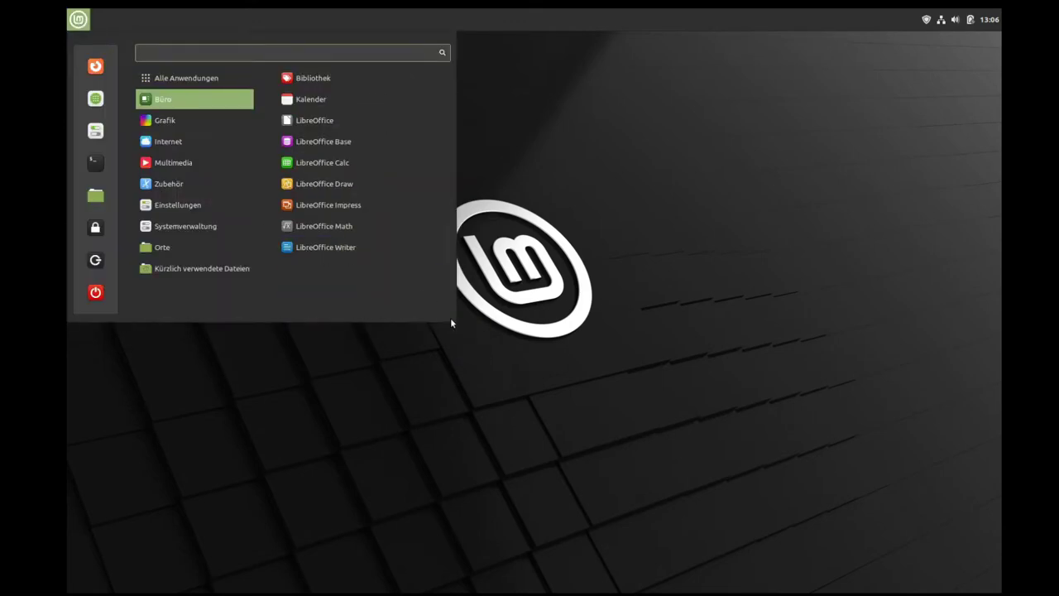
pyautogui.click(471, 341)
pyautogui.click(82, 25)
pyautogui.moveTo(190, 81)
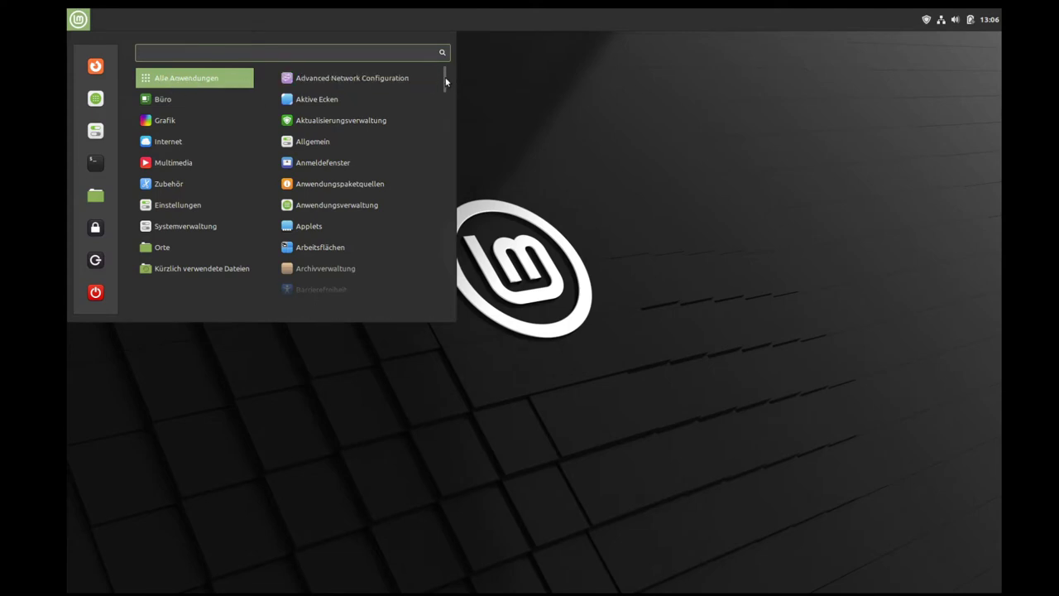
pyautogui.moveTo(445, 80)
pyautogui.mouseDown()
pyautogui.moveTo(452, 302)
pyautogui.moveTo(446, 64)
pyautogui.mouseUp()
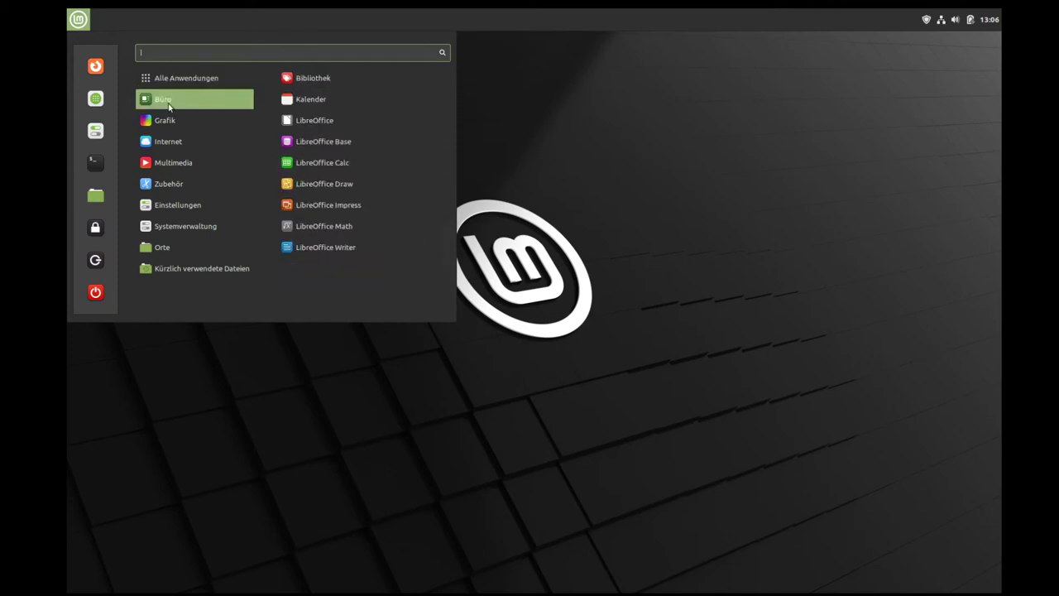
# Step: Launch Bibliothek, check its Dokumentenbetrachter app filter and Info dialog, then close it
pyautogui.click(323, 82)
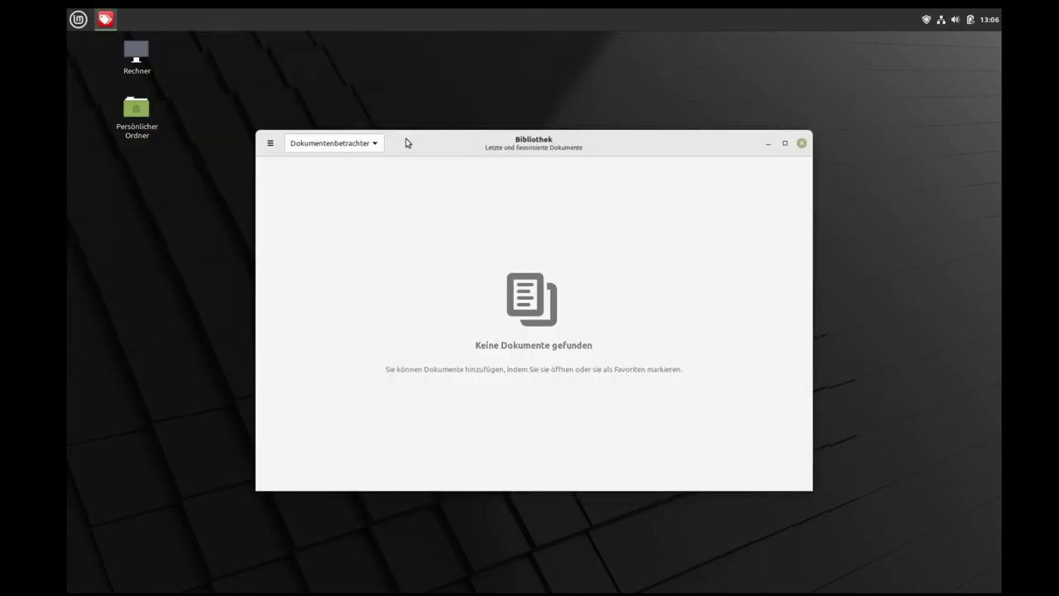
pyautogui.click(380, 147)
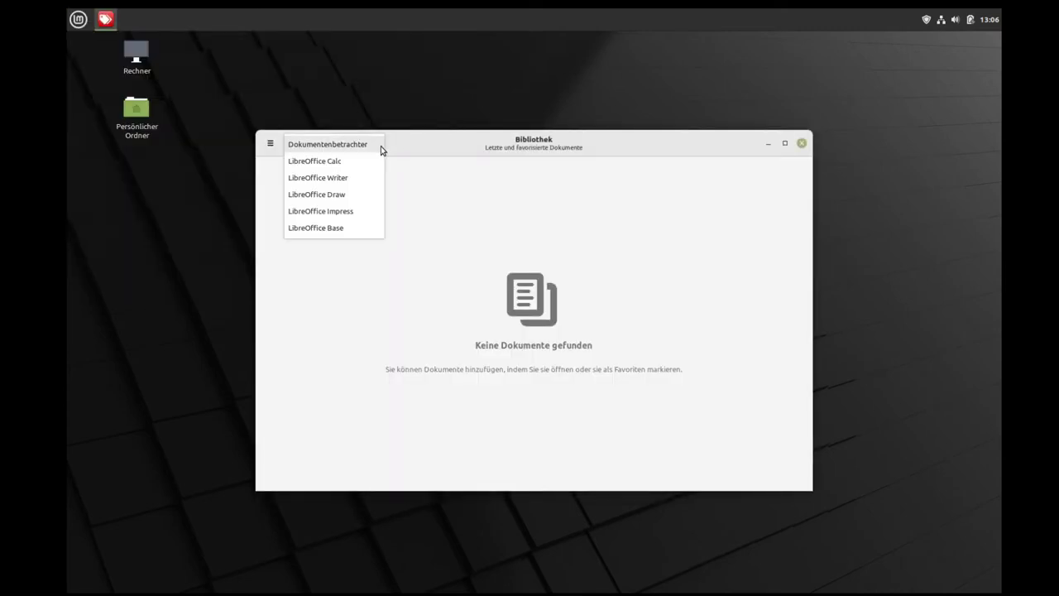
pyautogui.click(379, 144)
pyautogui.click(270, 143)
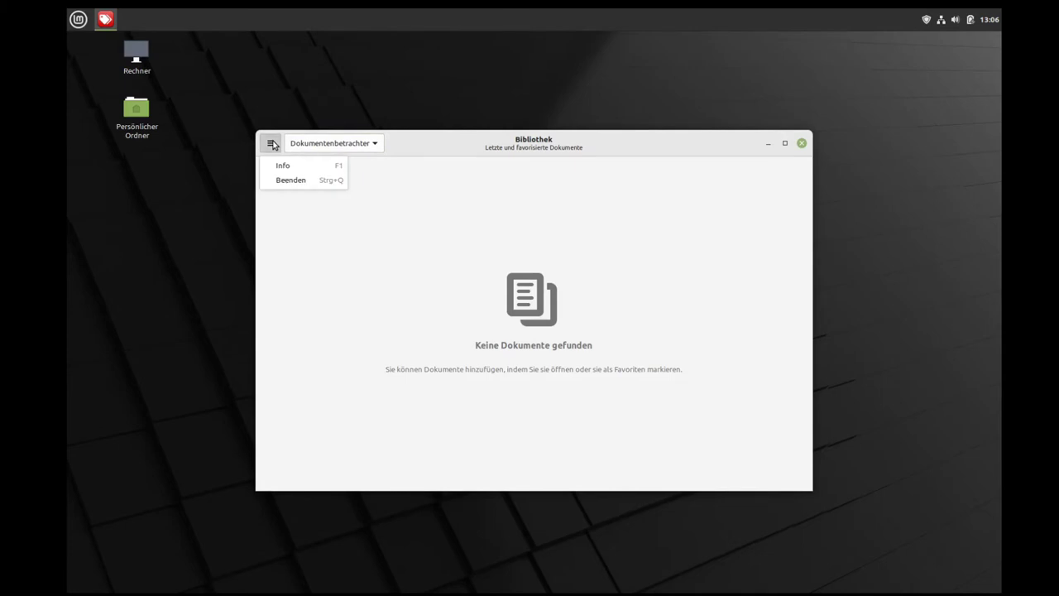
pyautogui.click(290, 180)
pyautogui.click(644, 227)
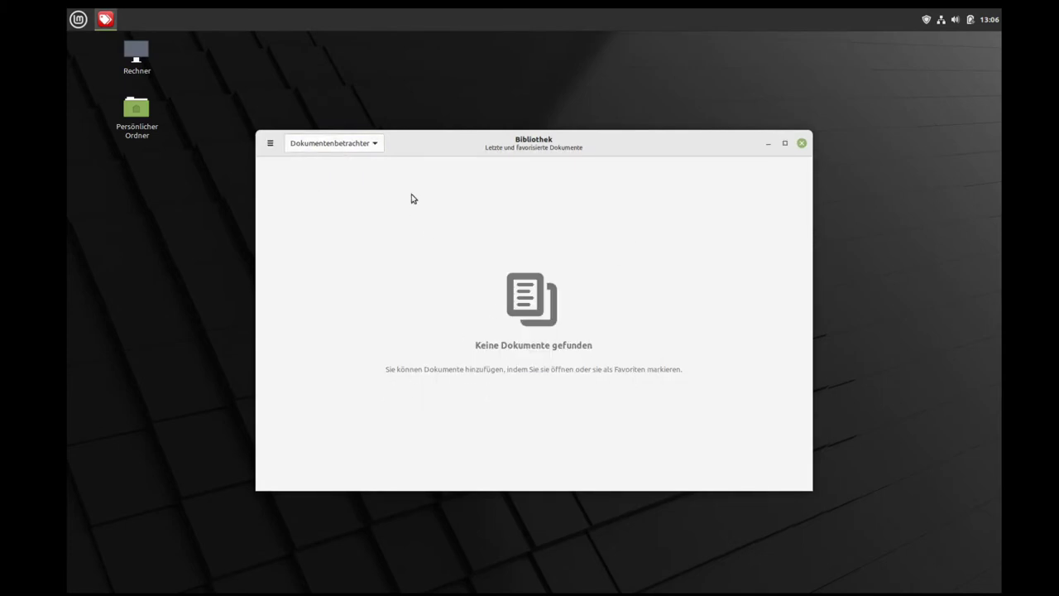
pyautogui.click(802, 144)
# Step: Launch Kalender and check the panel date overview for 13 and 14 June
pyautogui.click(78, 19)
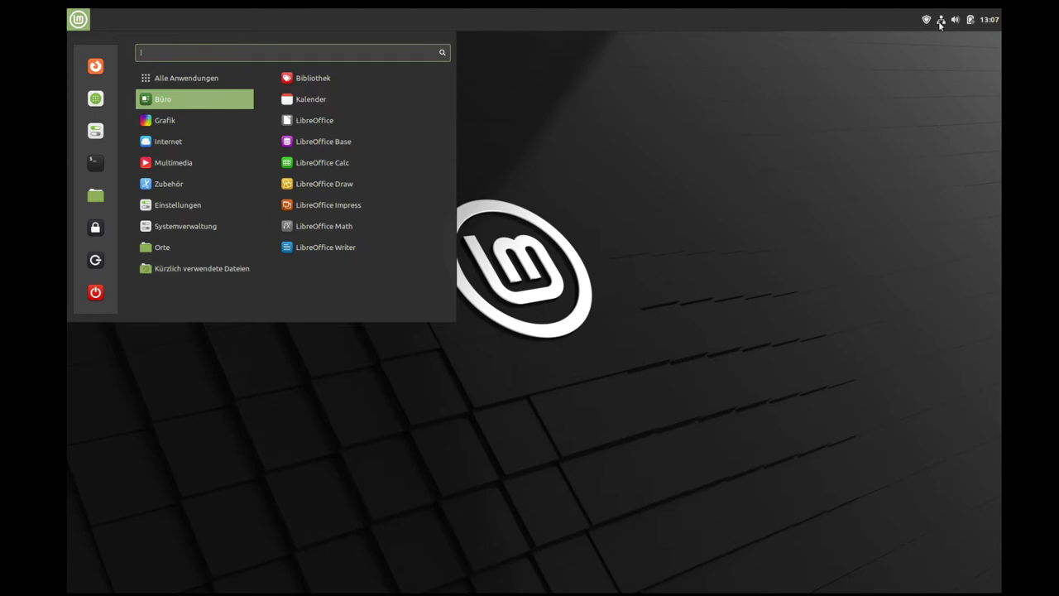
pyautogui.click(335, 98)
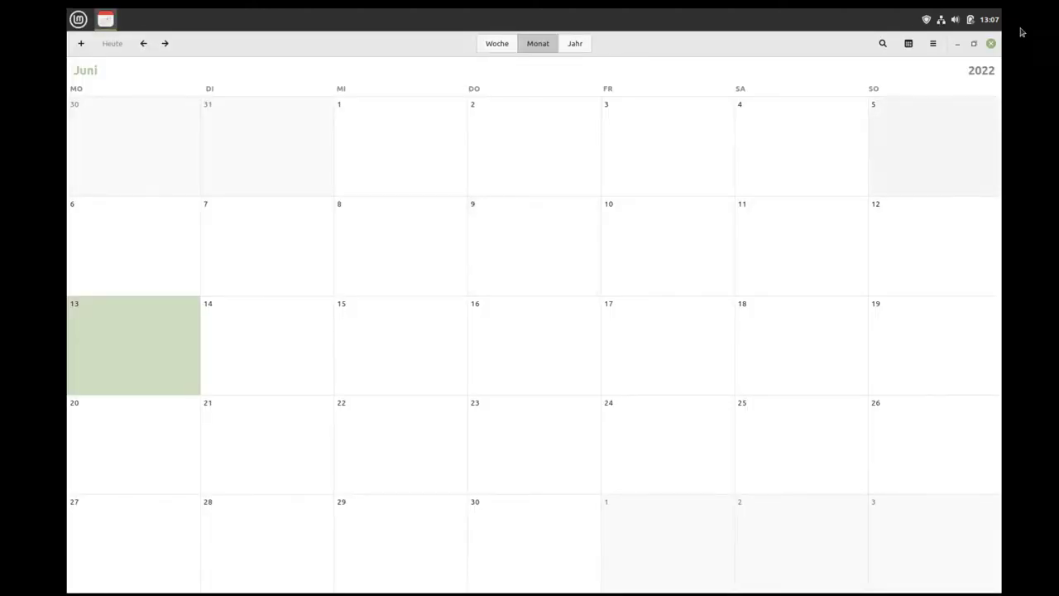
pyautogui.click(990, 19)
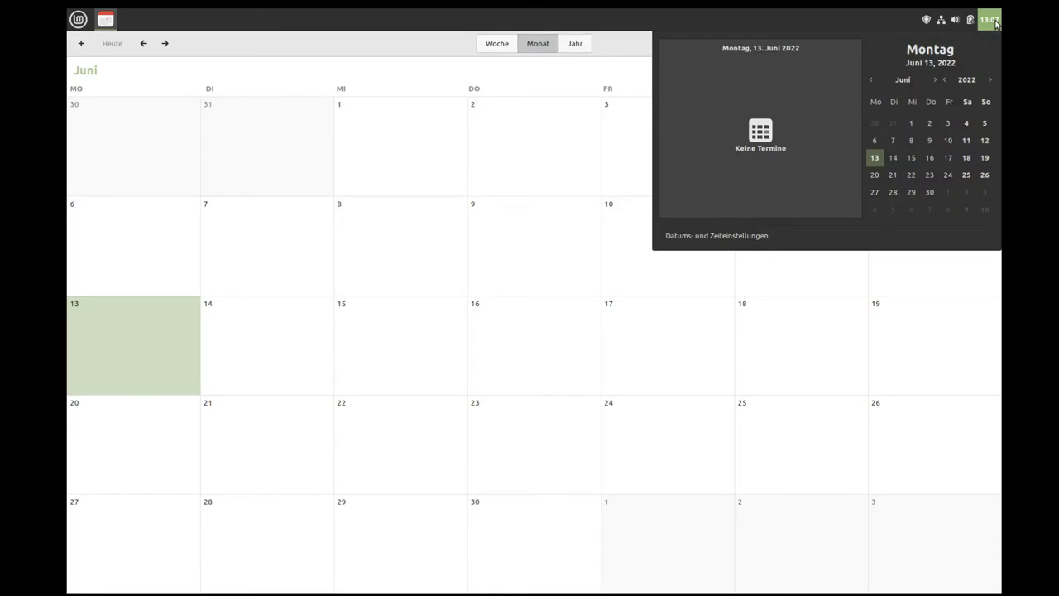
pyautogui.click(893, 158)
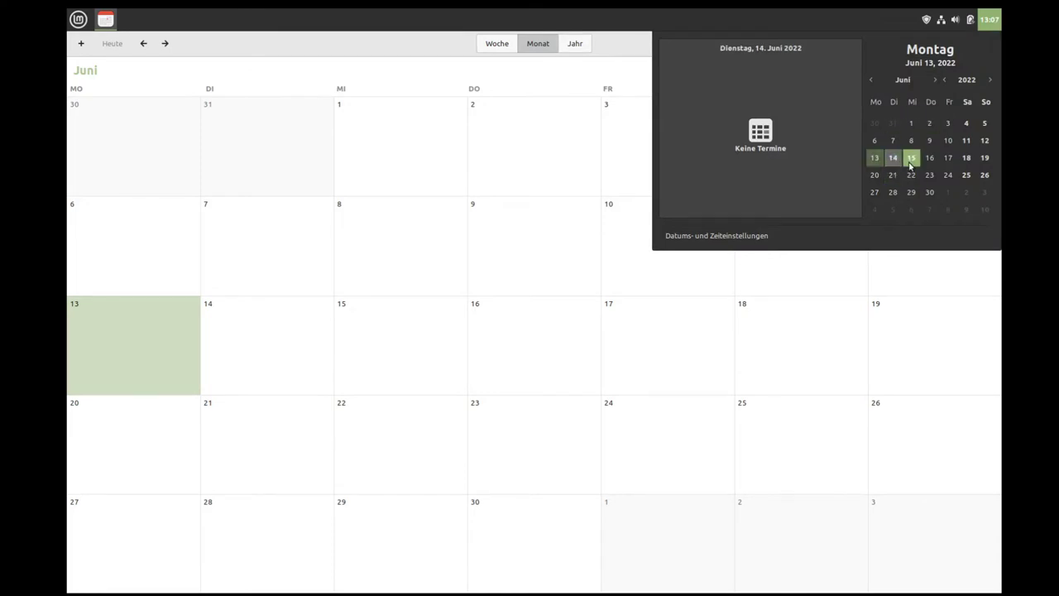
pyautogui.click(873, 159)
pyautogui.click(882, 22)
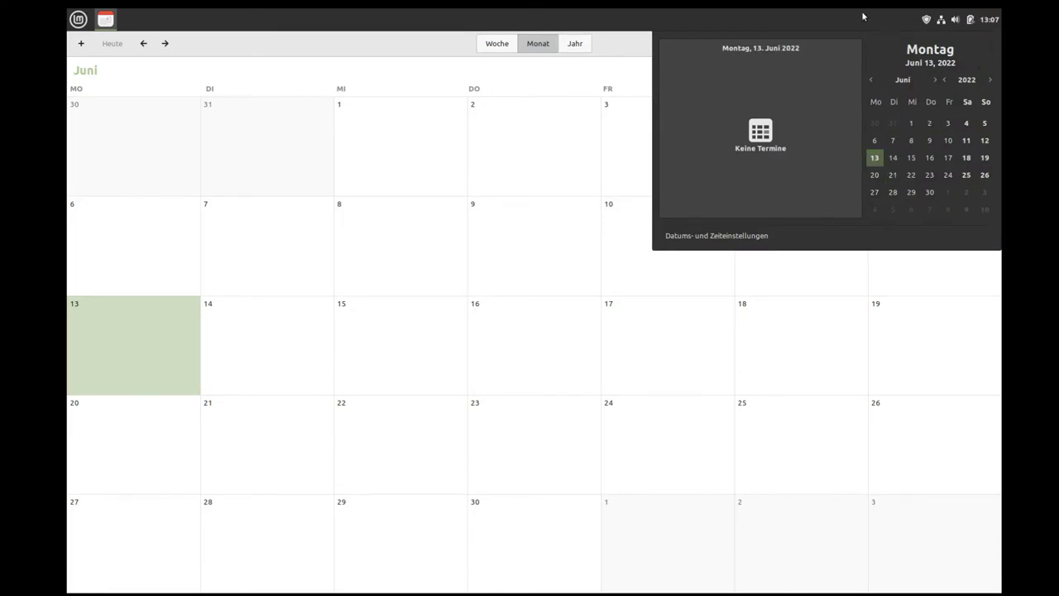
# Step: Create an all-day Test Meeting at home on 13 June with the note Ganz wichtig!!
pyautogui.doubleClick(133, 332)
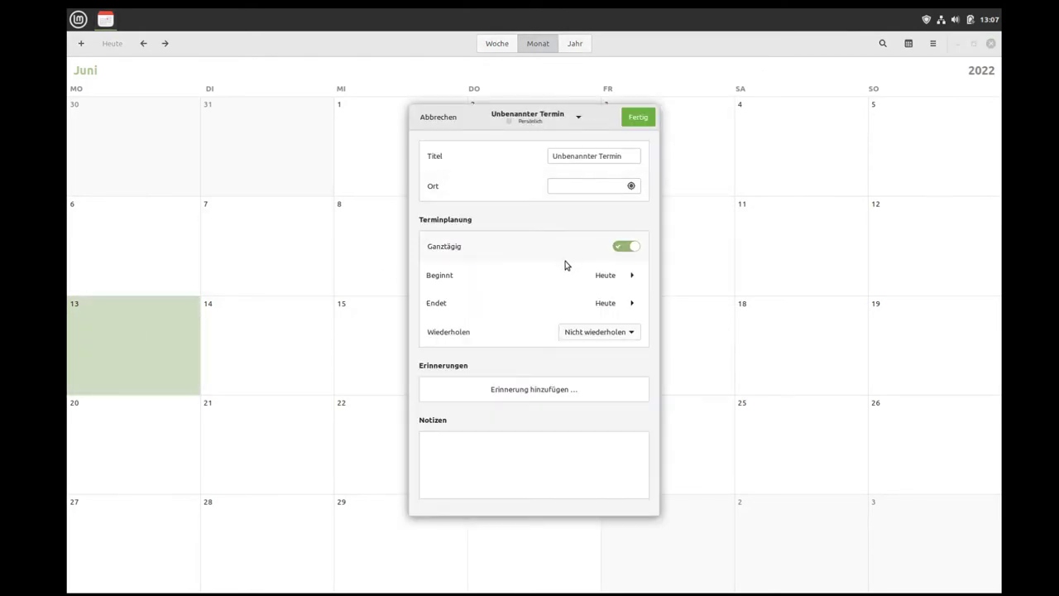
pyautogui.tripleClick(601, 155)
pyautogui.write('T')
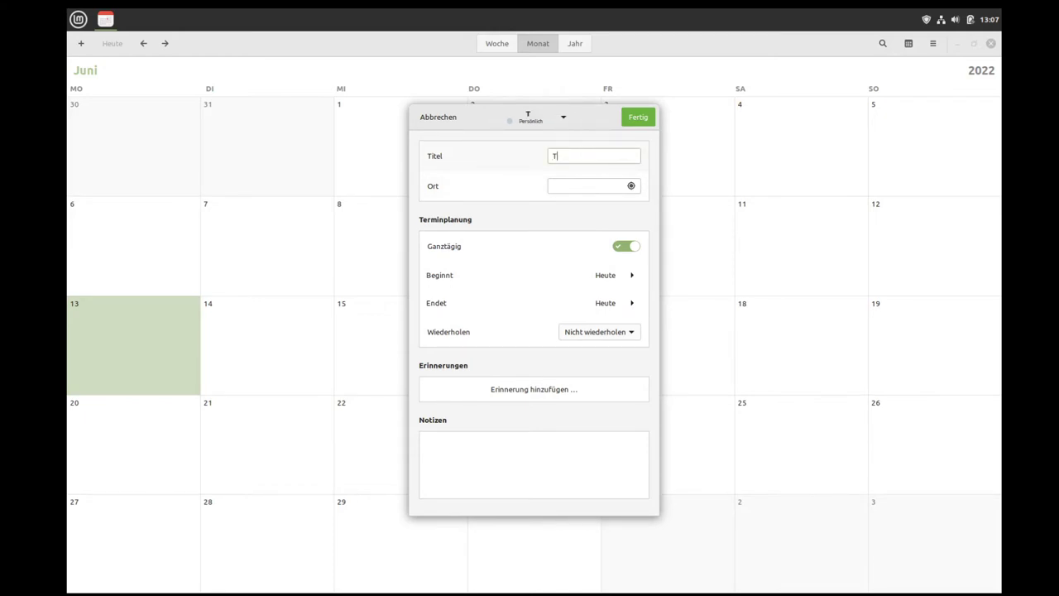
pyautogui.write('est Meeting')
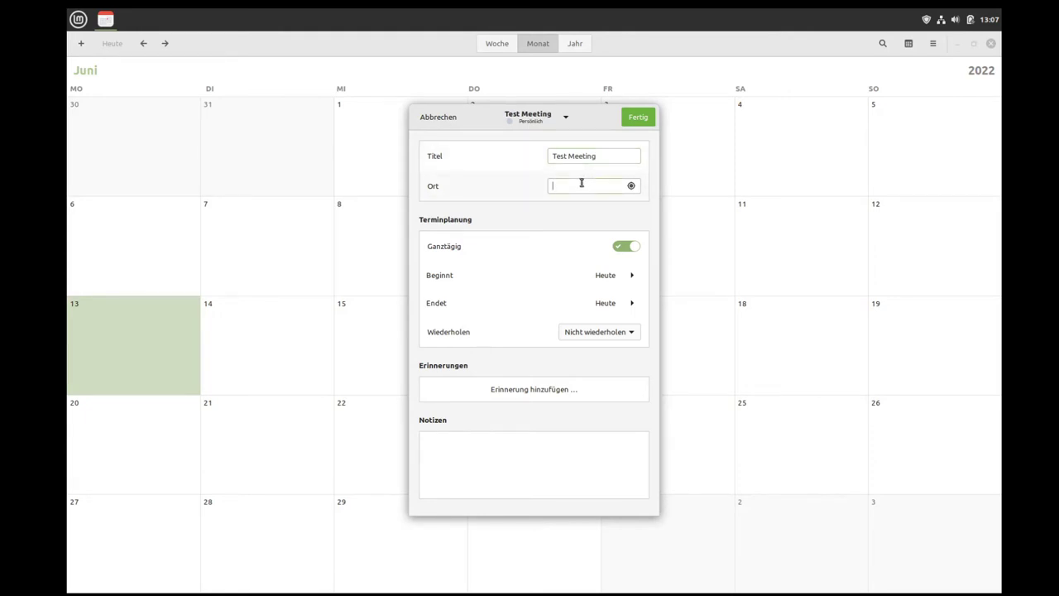
pyautogui.write('h')
pyautogui.write('Gan')
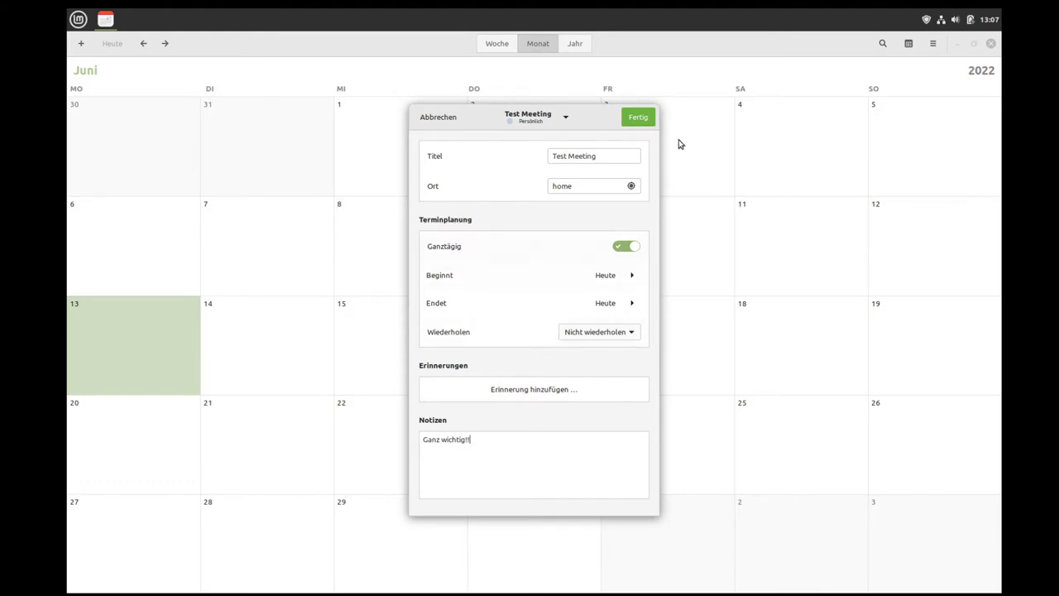
pyautogui.click(643, 119)
# Step: Cancel a stray Saturday event, close Kalender and verify the meeting in the clock applet
pyautogui.click(769, 357)
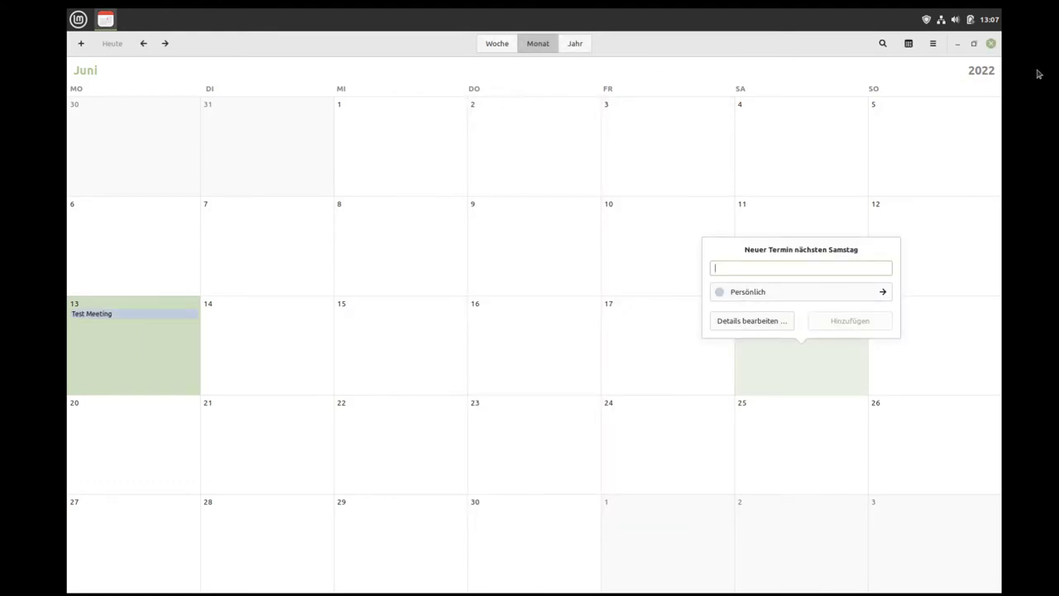
pyautogui.click(994, 45)
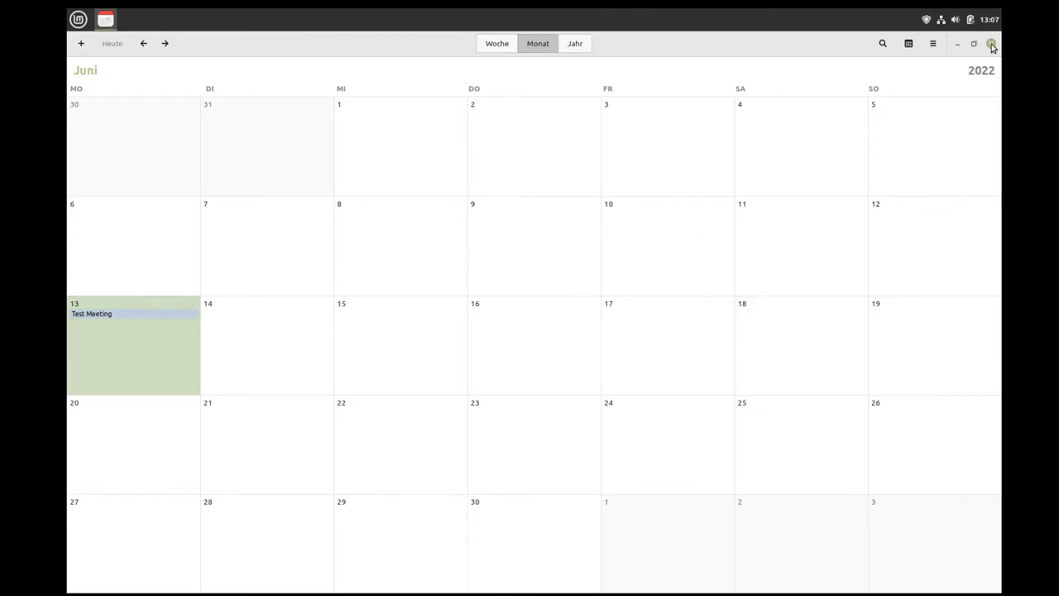
pyautogui.click(993, 48)
pyautogui.click(989, 19)
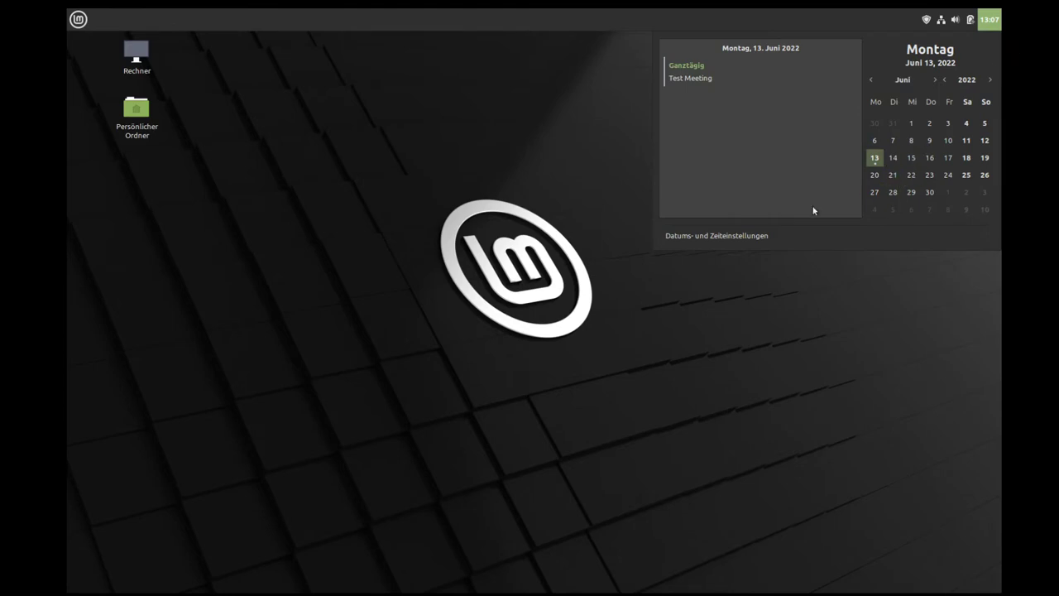
pyautogui.click(421, 144)
# Step: Launch Dokument-Scanner from Grafik, check the scan-type list, and close it after Kein Scanner gefunden
pyautogui.click(77, 19)
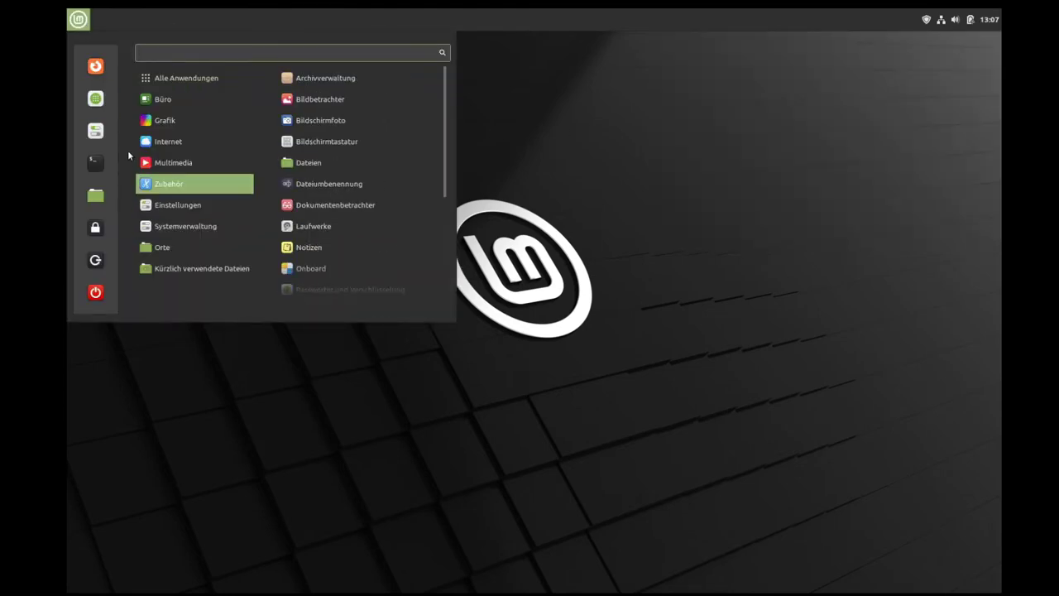
pyautogui.moveTo(199, 96)
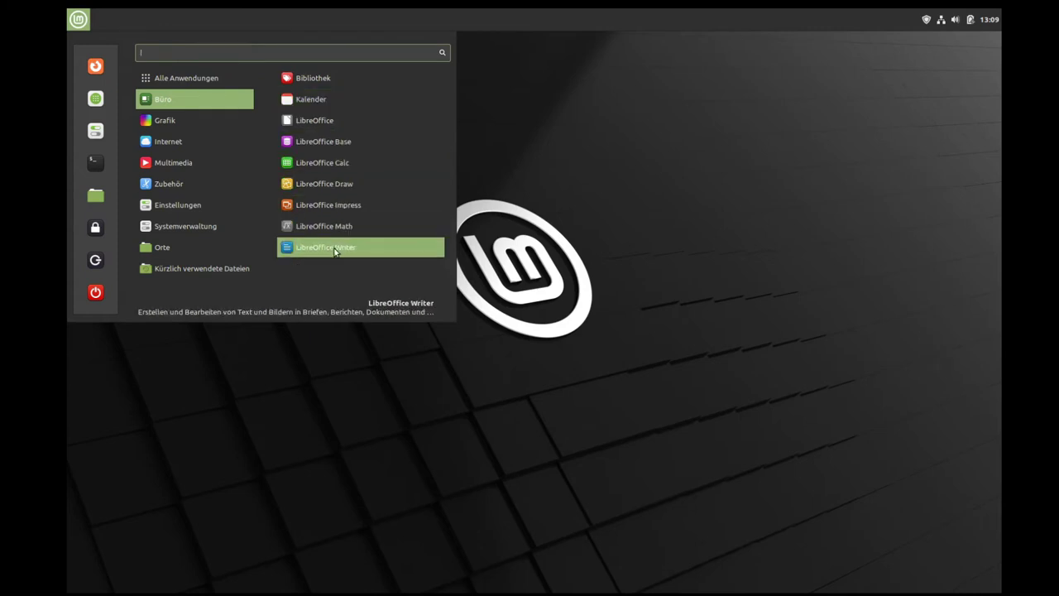
pyautogui.moveTo(172, 121)
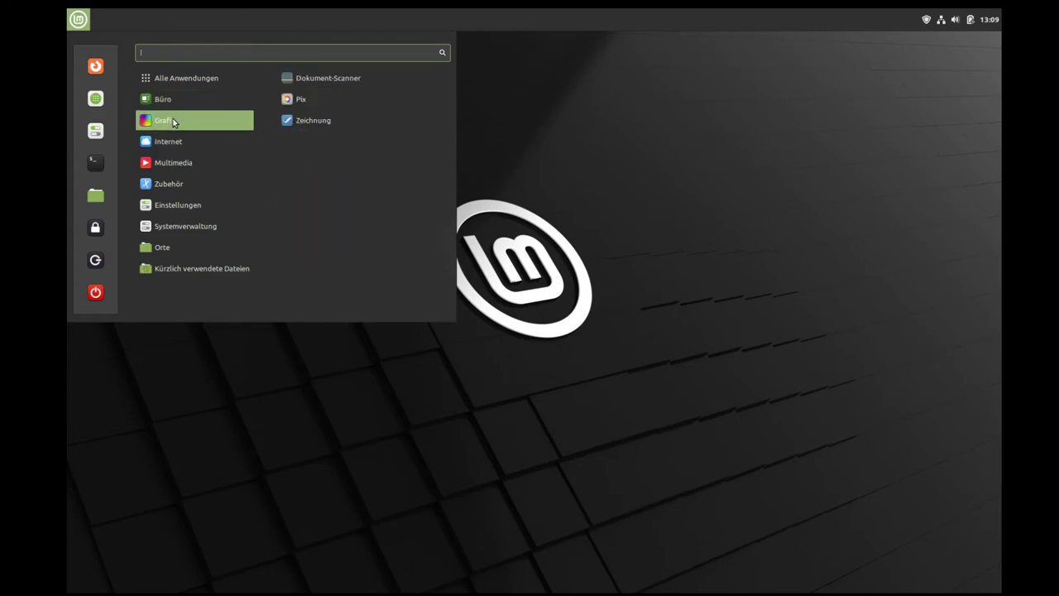
pyautogui.click(330, 79)
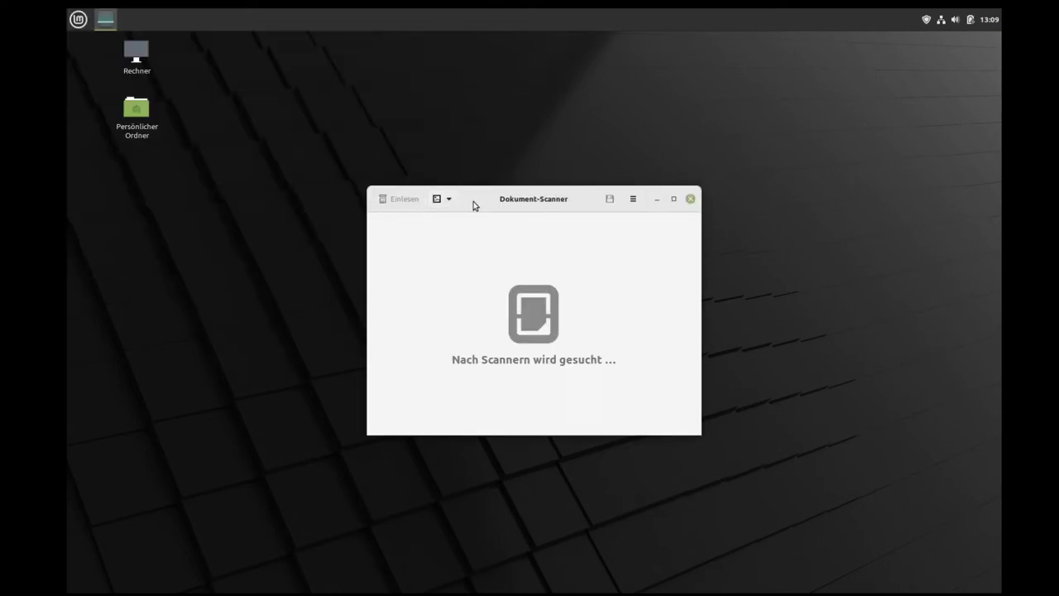
pyautogui.click(443, 198)
pyautogui.click(605, 262)
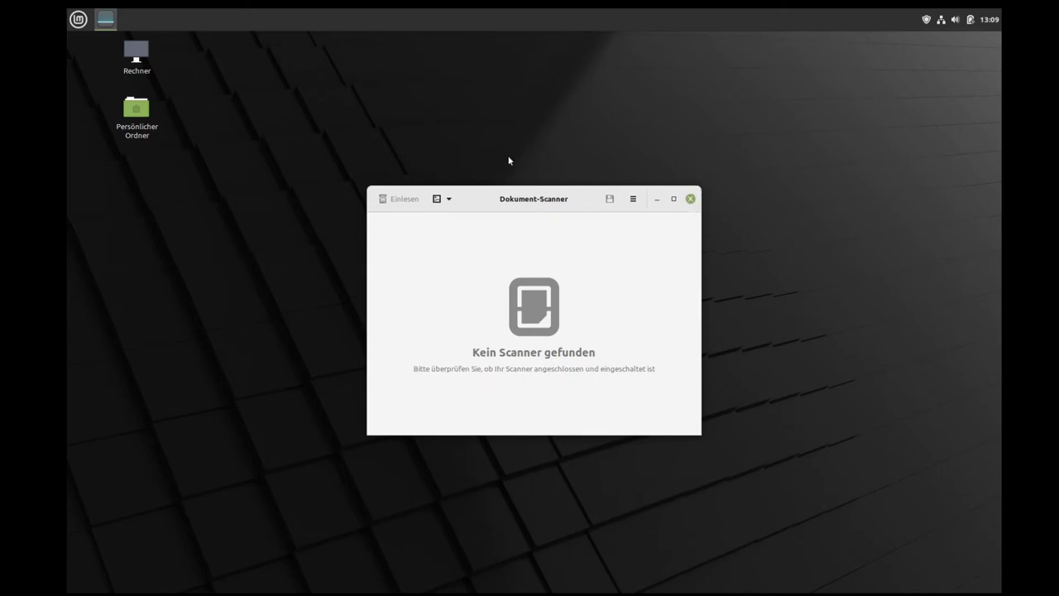
pyautogui.click(691, 199)
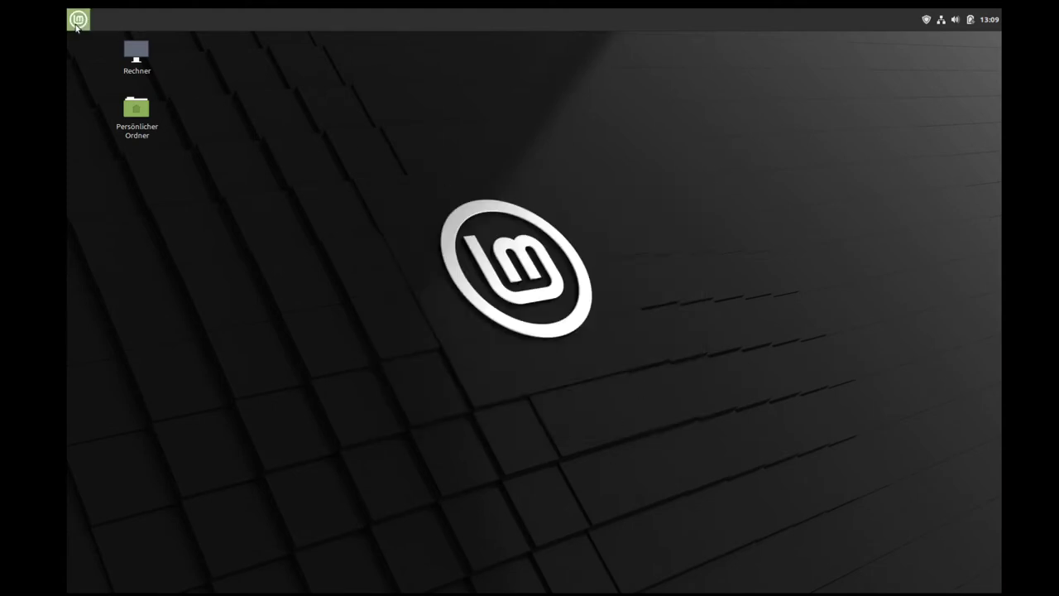
# Step: Launch Pix, browse Dokumente, Schreibtisch, Bilder and the root file system, then close it
pyautogui.click(77, 19)
pyautogui.moveTo(160, 105)
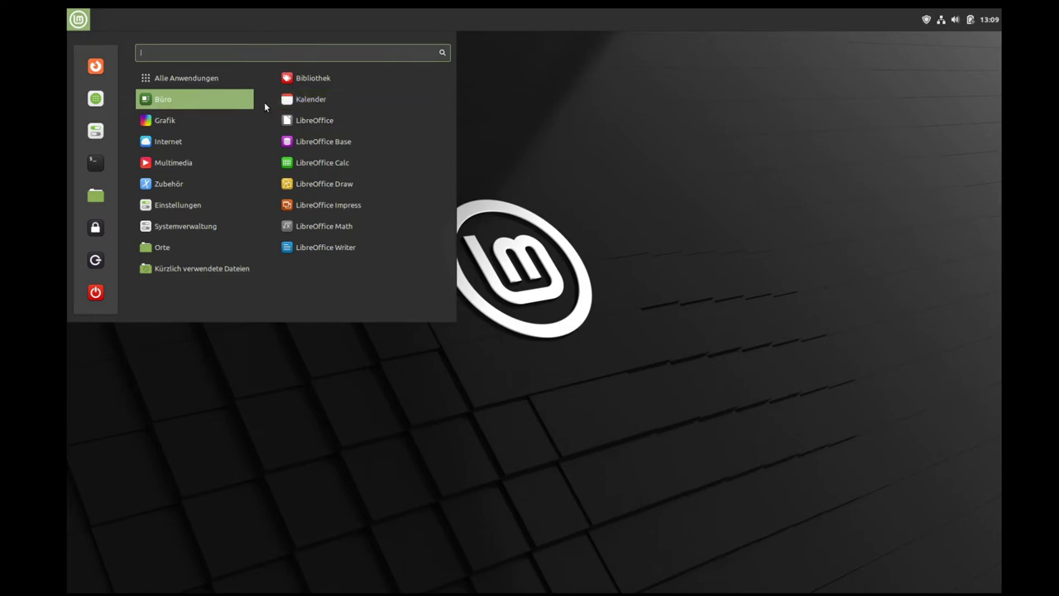
pyautogui.moveTo(192, 120)
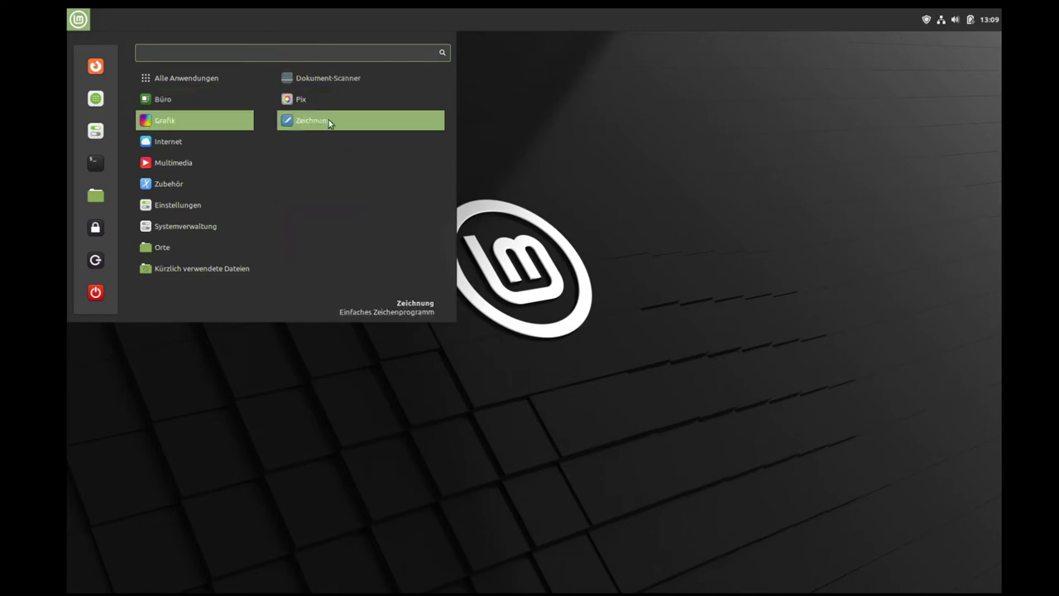
pyautogui.click(302, 100)
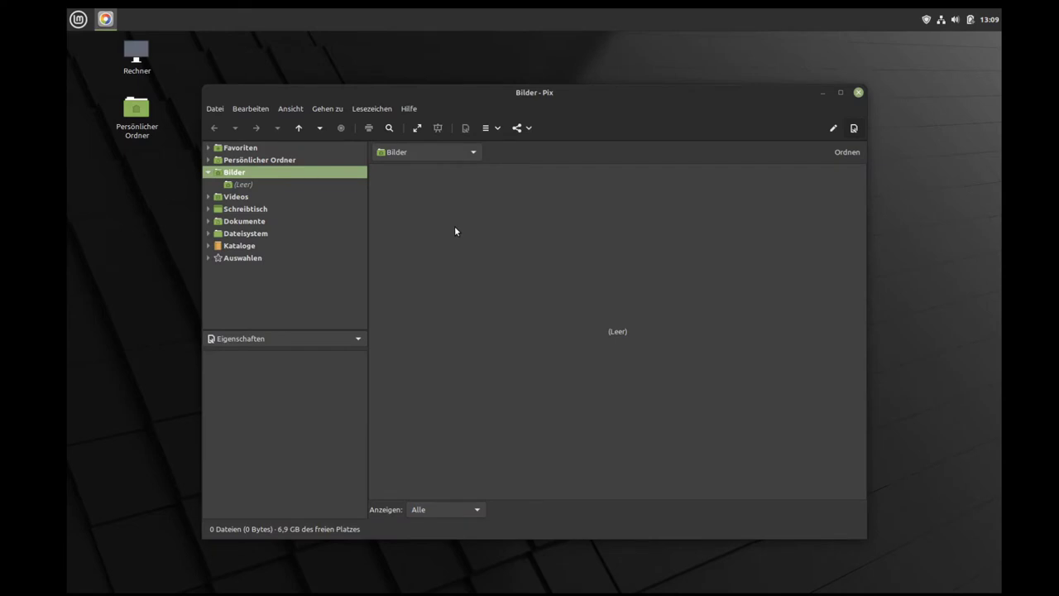
pyautogui.click(244, 222)
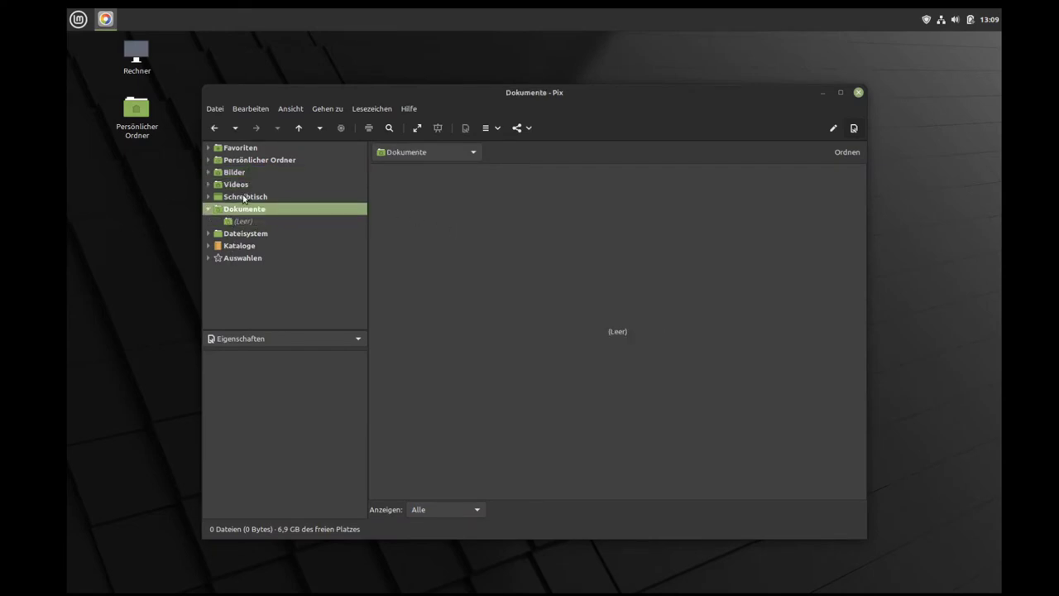
pyautogui.click(244, 198)
pyautogui.click(211, 174)
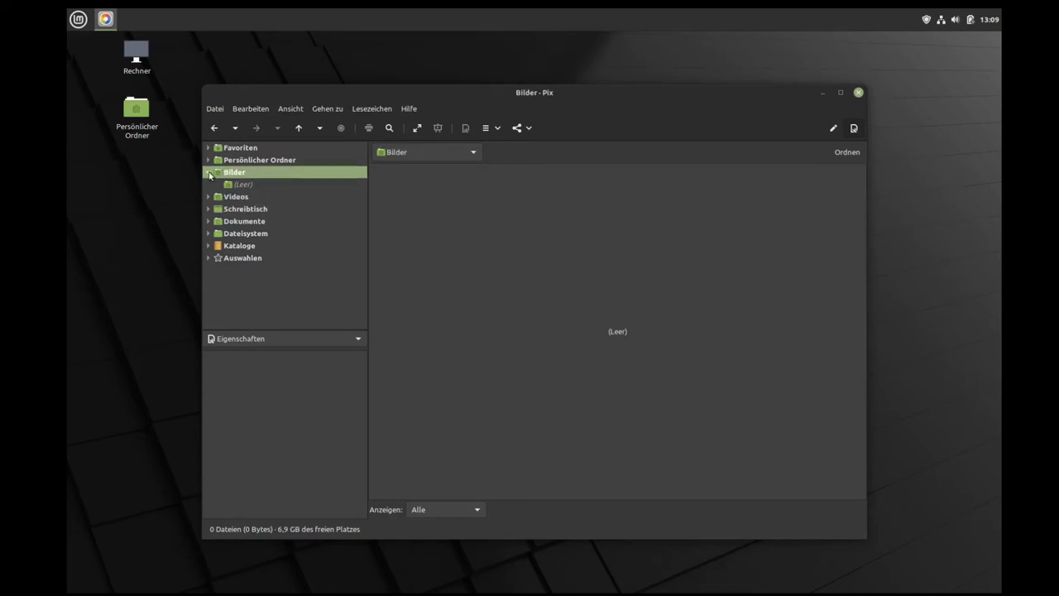
pyautogui.click(209, 173)
pyautogui.click(243, 221)
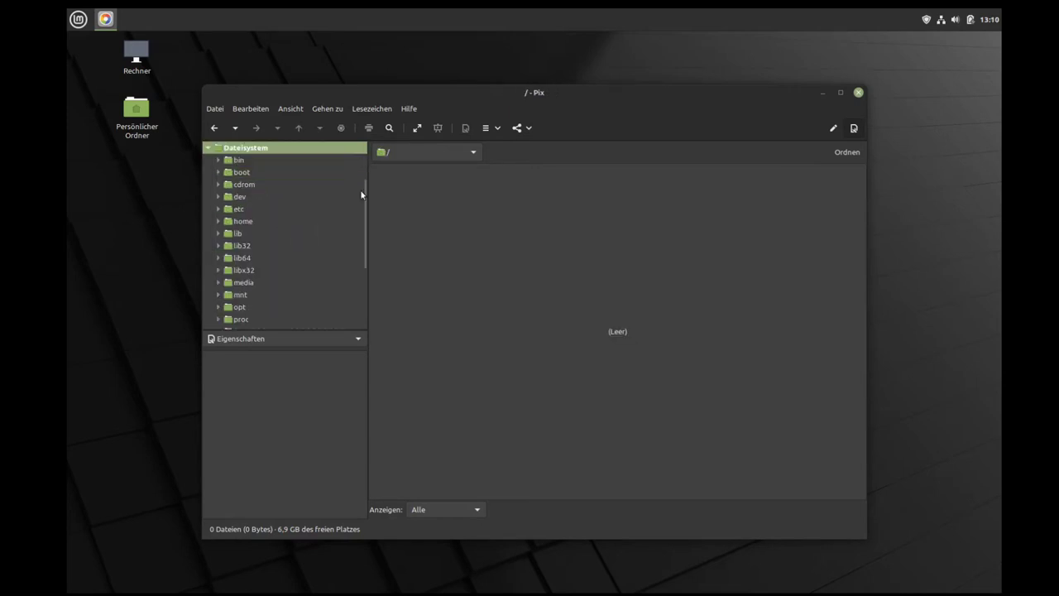
pyautogui.click(858, 92)
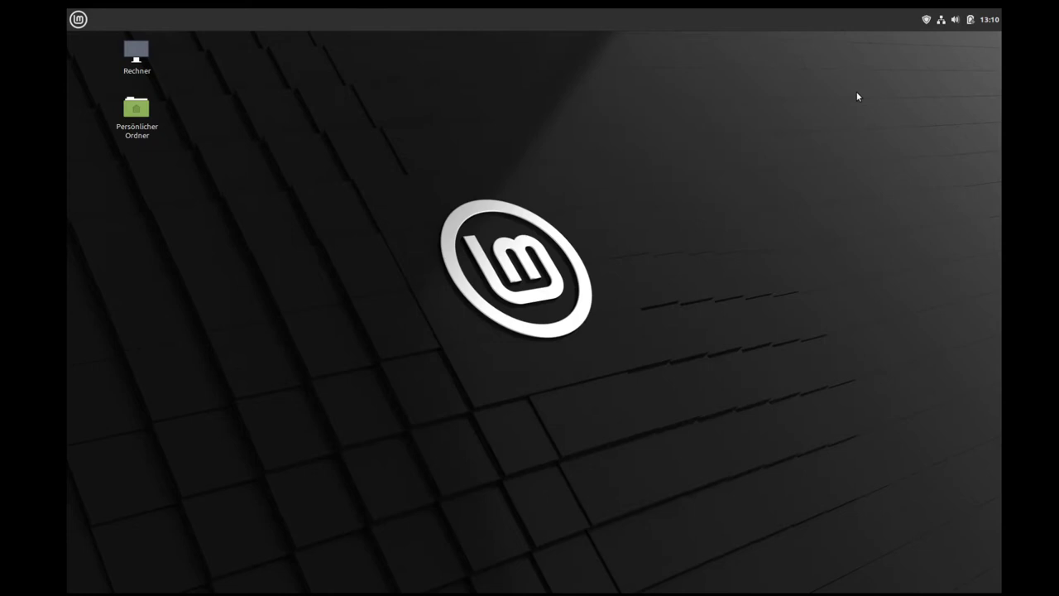
pyautogui.click(76, 21)
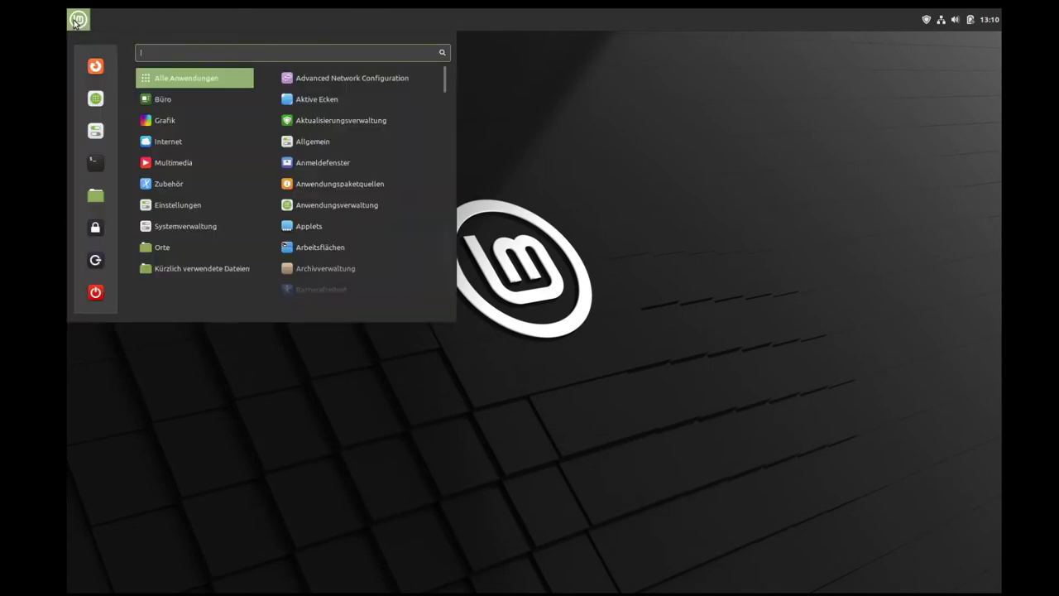
# Step: Launch Zeichnung from Grafik and read through the 0.8.4 release notes
pyautogui.moveTo(166, 120)
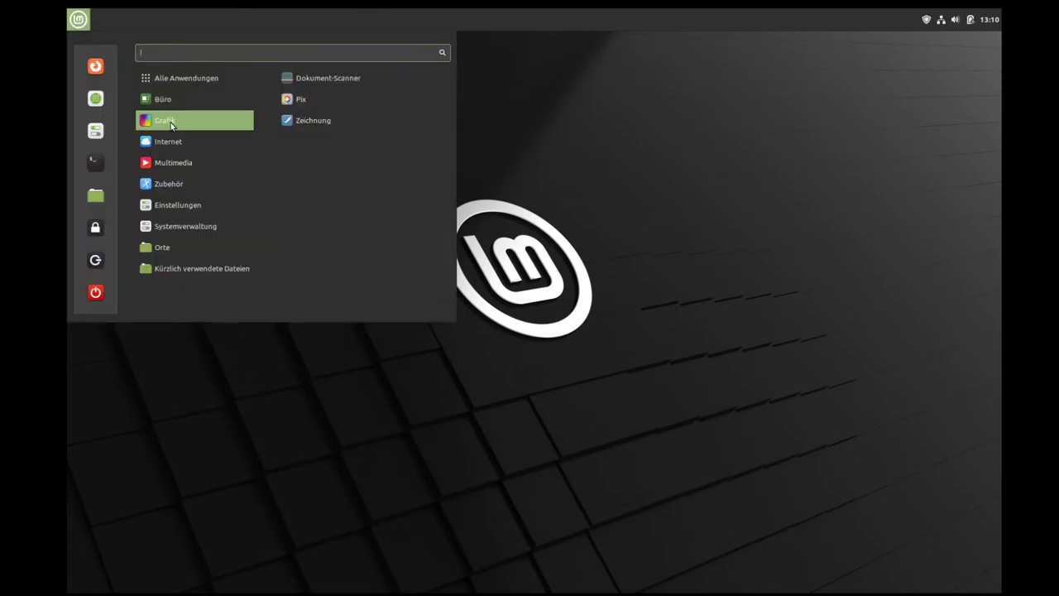
pyautogui.click(319, 121)
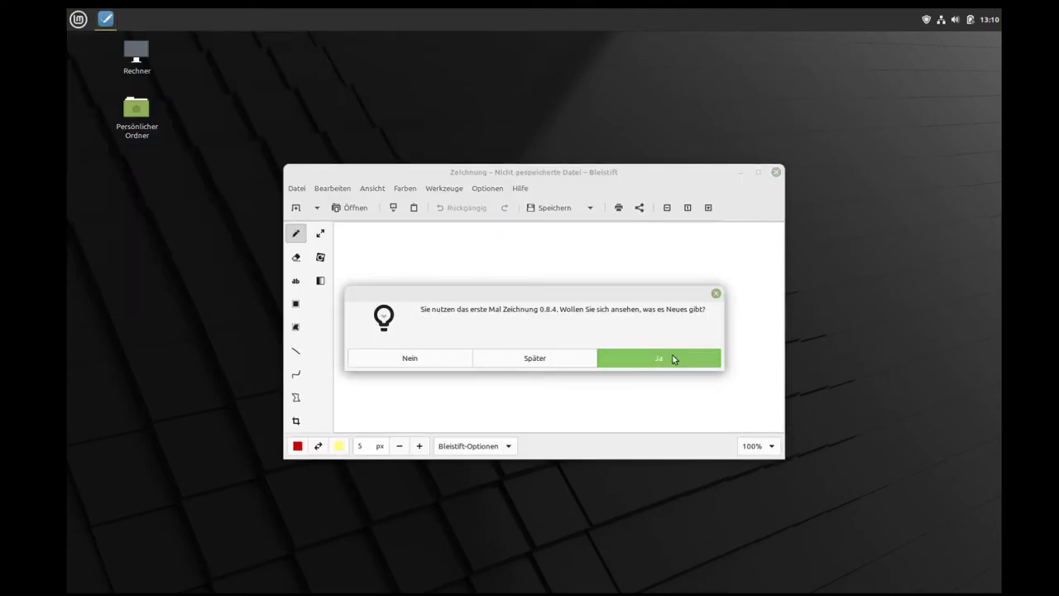
pyautogui.click(673, 358)
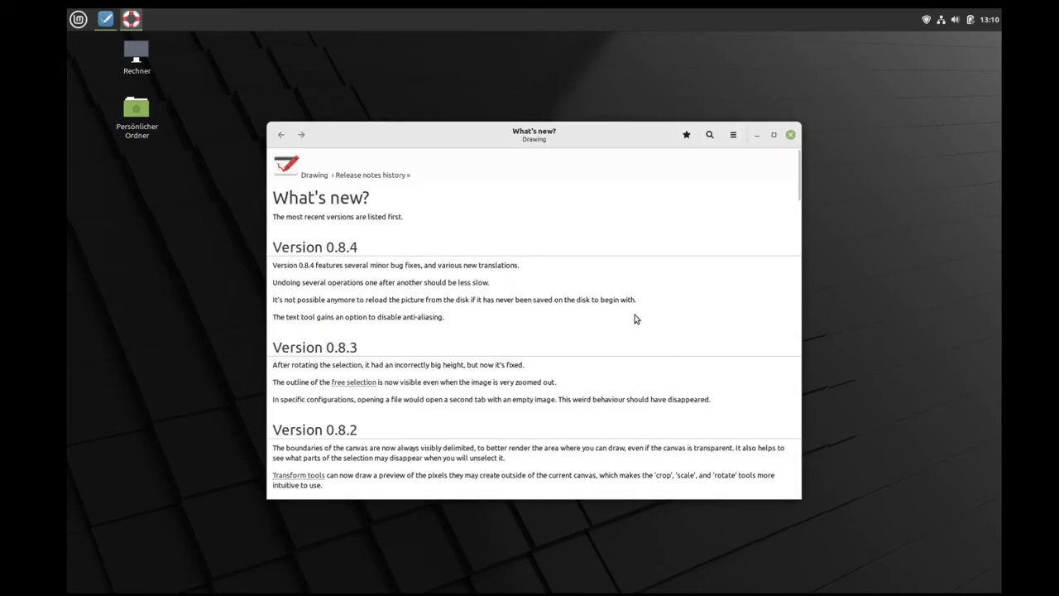
pyautogui.scroll(-10, 730, 338)
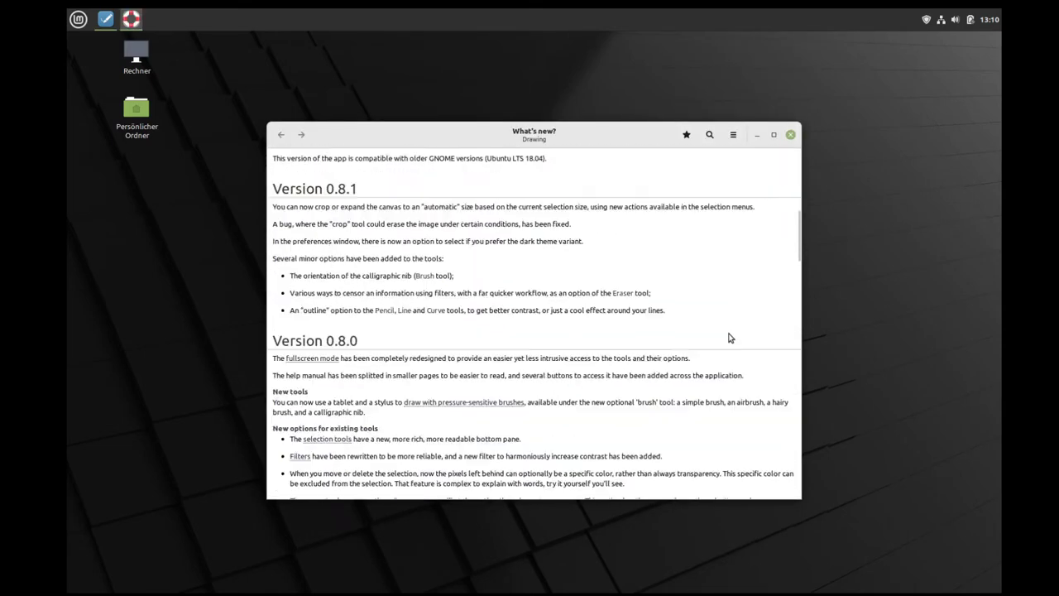
pyautogui.scroll(-20, 730, 338)
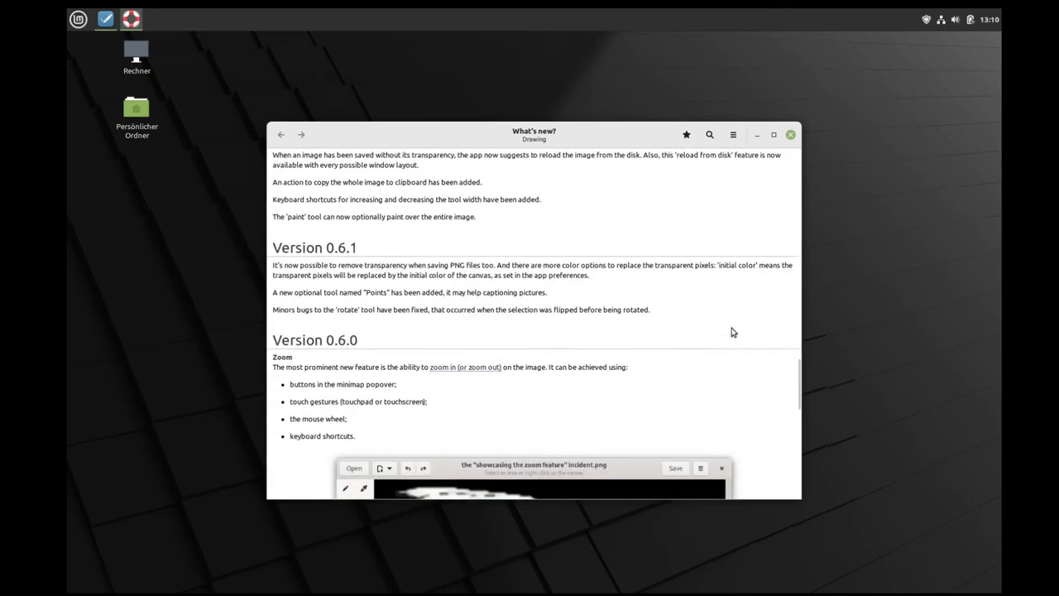
pyautogui.scroll(-5, 733, 332)
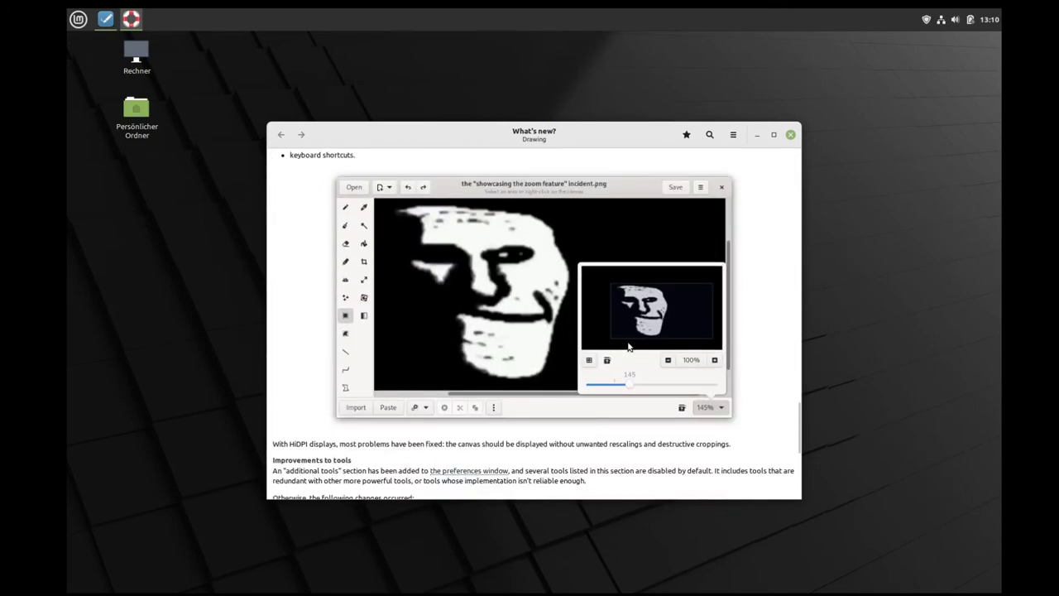
pyautogui.scroll(-7, 628, 347)
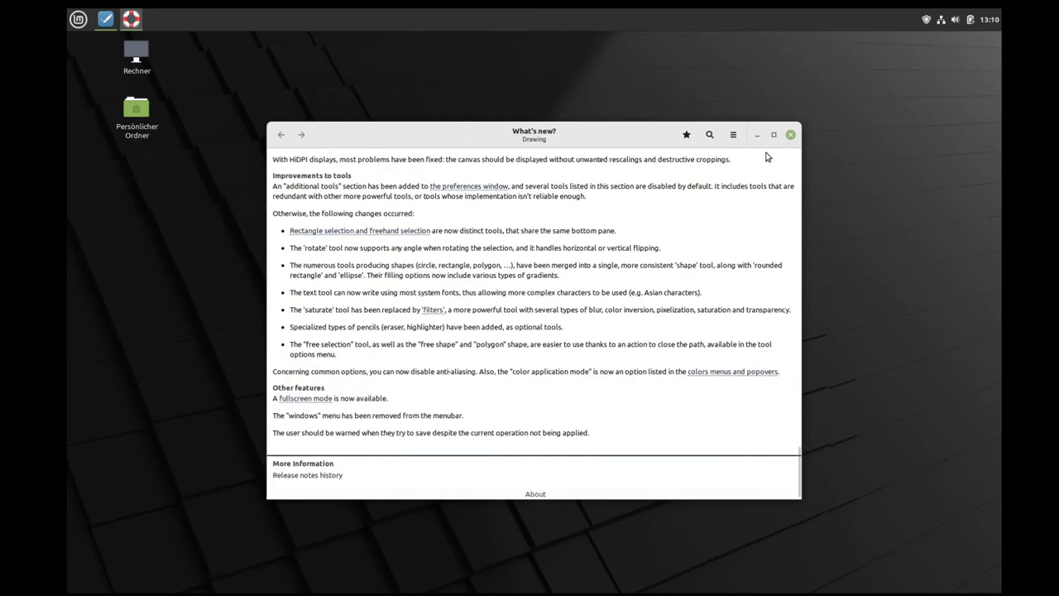
pyautogui.click(790, 134)
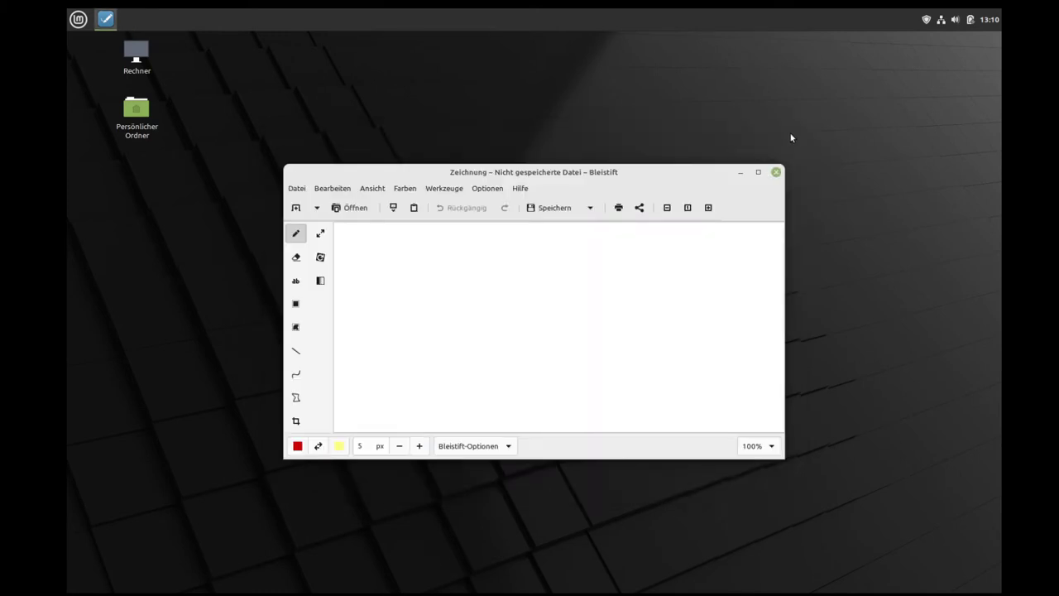
# Step: Draw a red X with the Line tool and sketch polygon lines in the maximized window
pyautogui.click(295, 351)
pyautogui.moveTo(429, 291); pyautogui.dragTo(578, 395)
pyautogui.moveTo(572, 307); pyautogui.dragTo(413, 395)
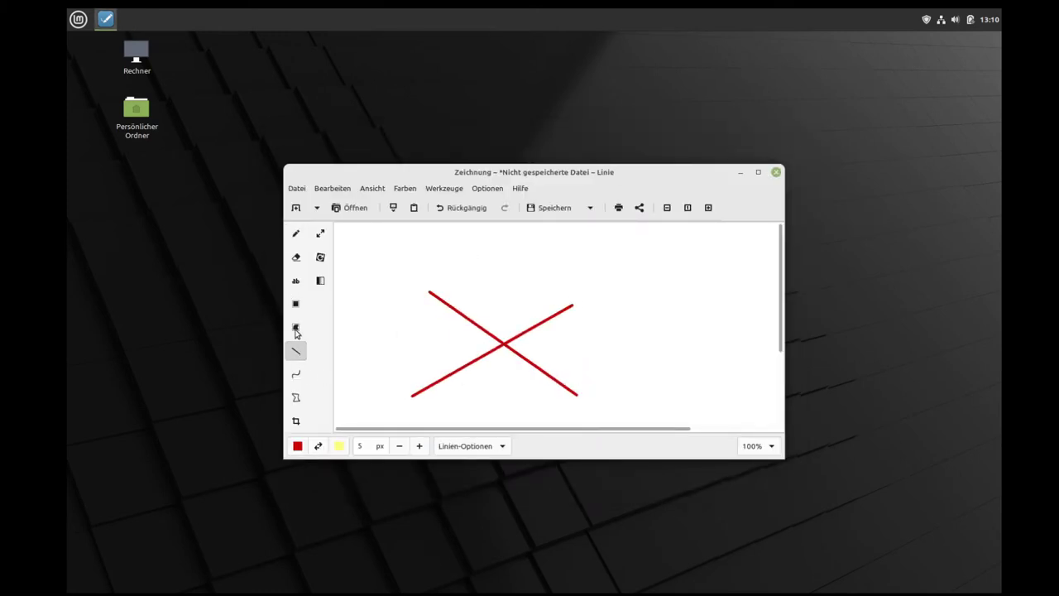
pyautogui.click(296, 397)
pyautogui.click(504, 274)
pyautogui.click(700, 346)
pyautogui.click(479, 269)
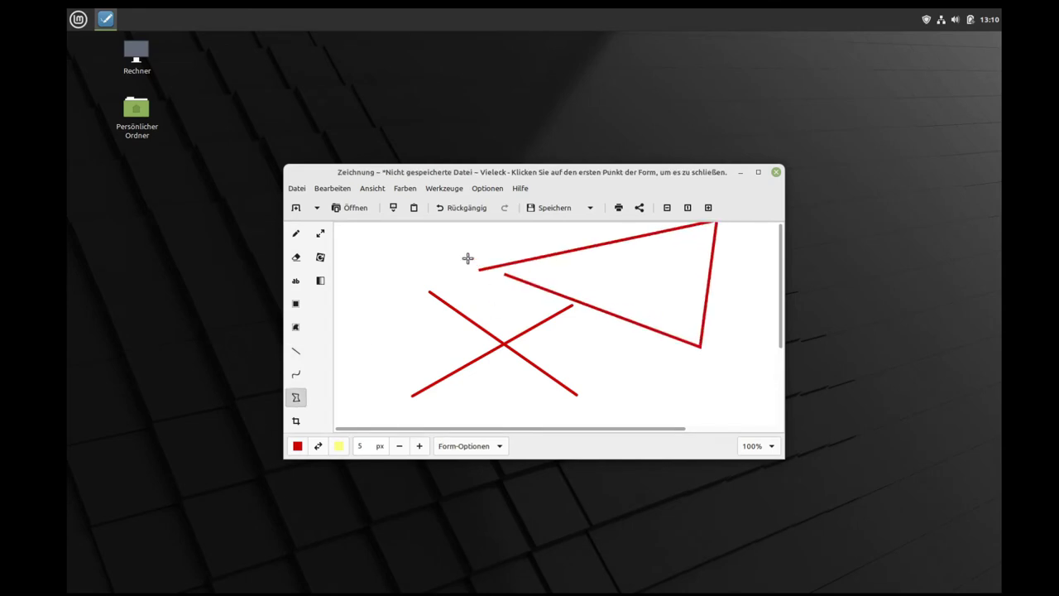
pyautogui.click(419, 253)
pyautogui.click(630, 370)
pyautogui.click(350, 316)
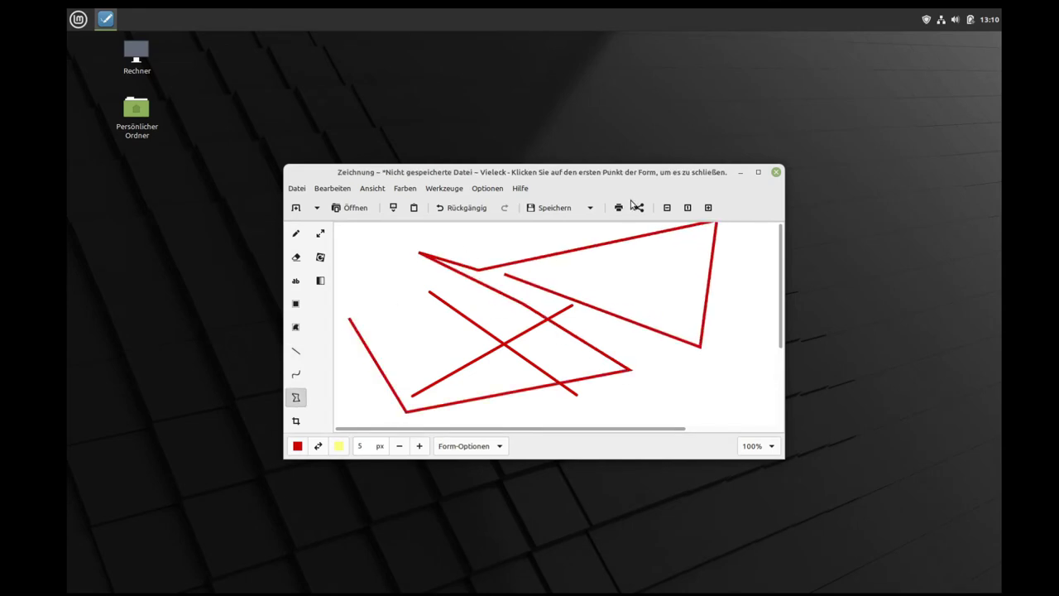
pyautogui.click(758, 172)
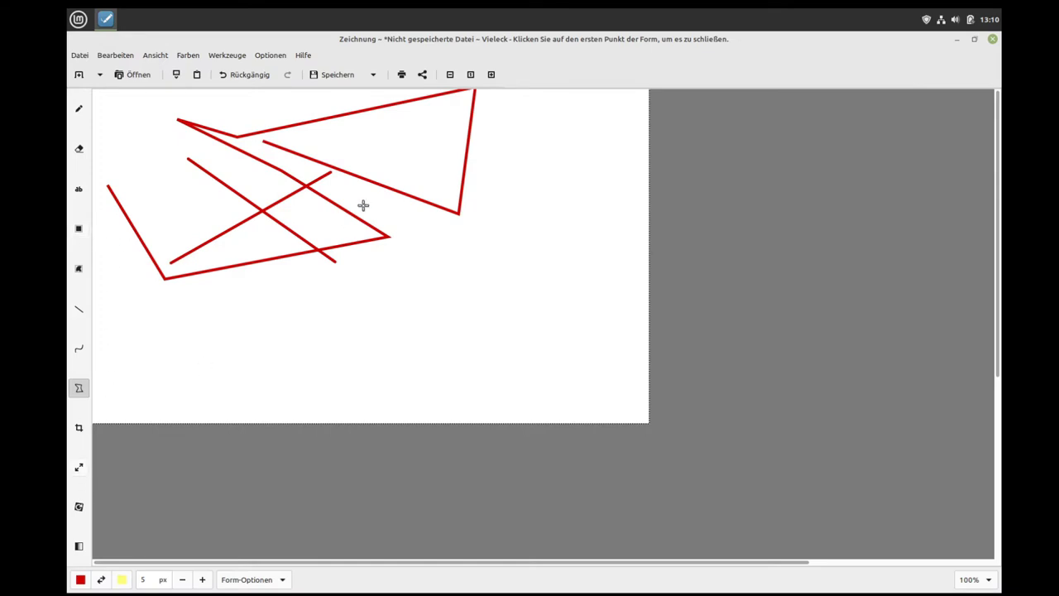
pyautogui.moveTo(532, 217); pyautogui.dragTo(527, 268)
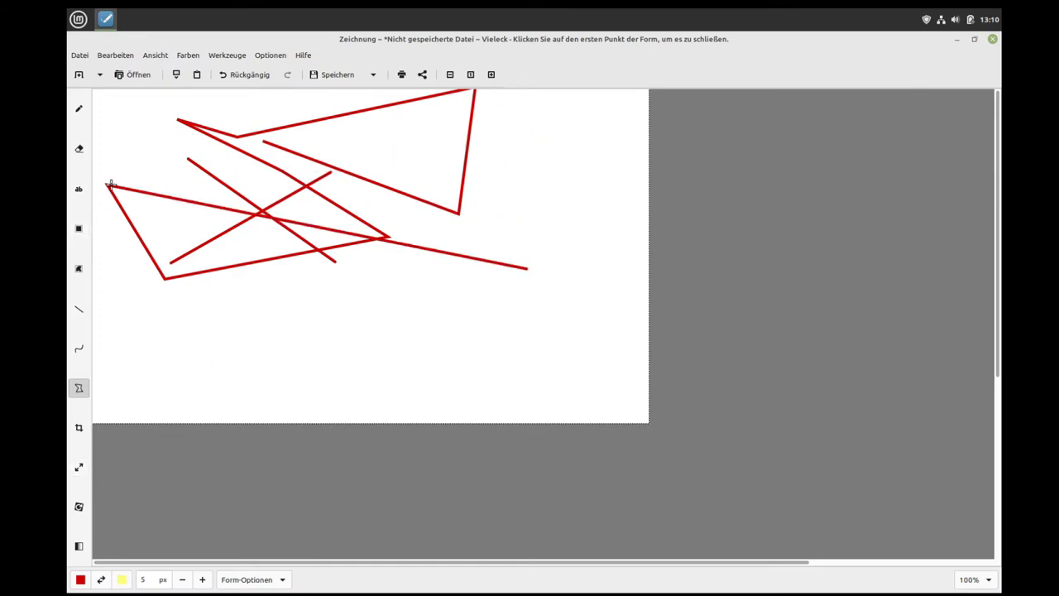
# Step: Switch to the eraser, close Zeichnung and discard the unsaved drawing
pyautogui.click(77, 149)
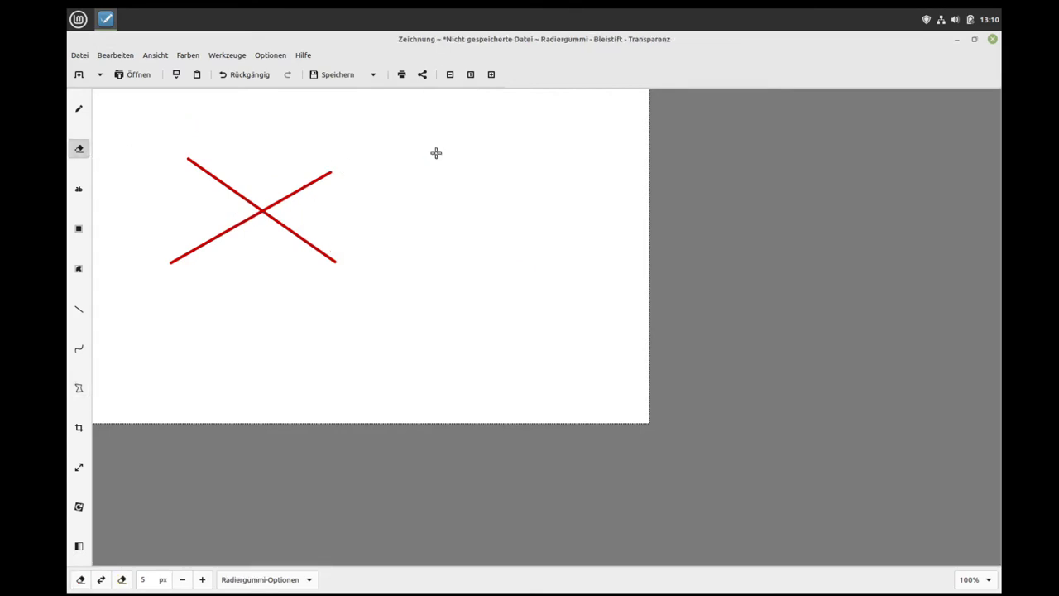
pyautogui.click(992, 39)
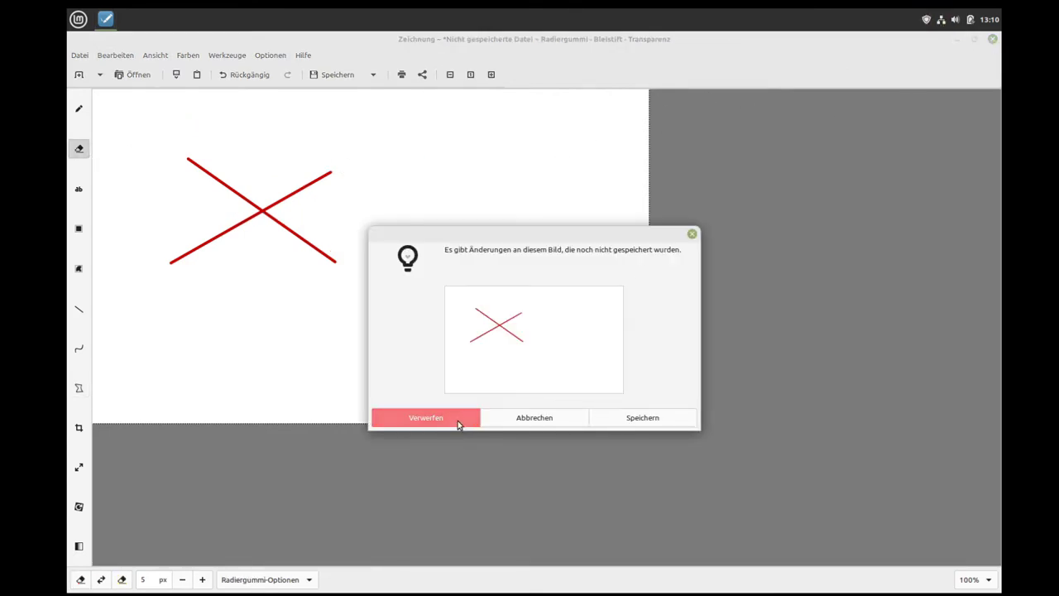
pyautogui.click(459, 422)
# Step: Launch HexChat from Internet, enlarge its window and widen the channel user list
pyautogui.click(78, 19)
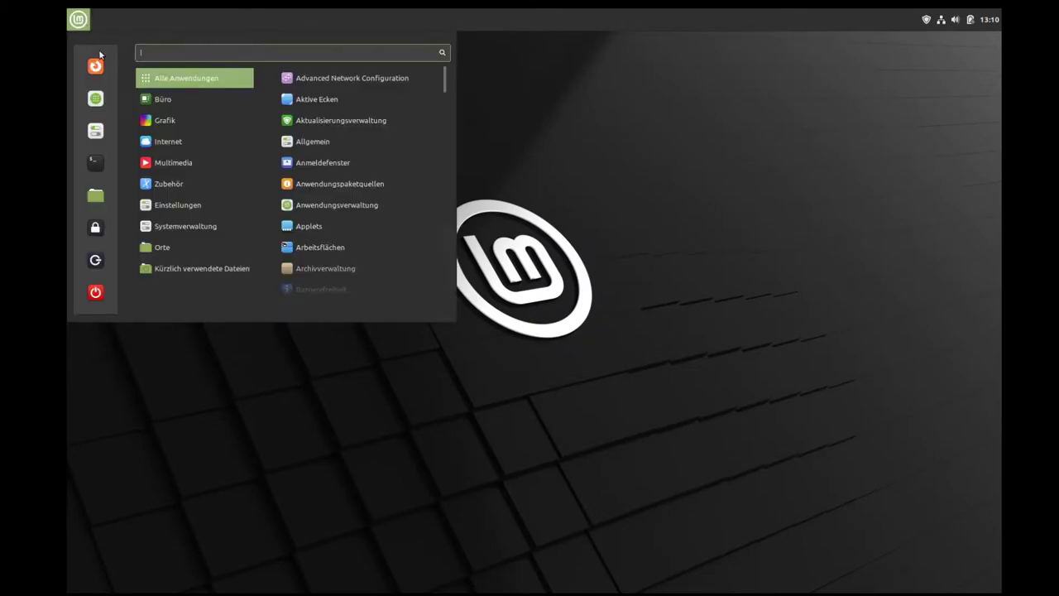
pyautogui.moveTo(174, 116)
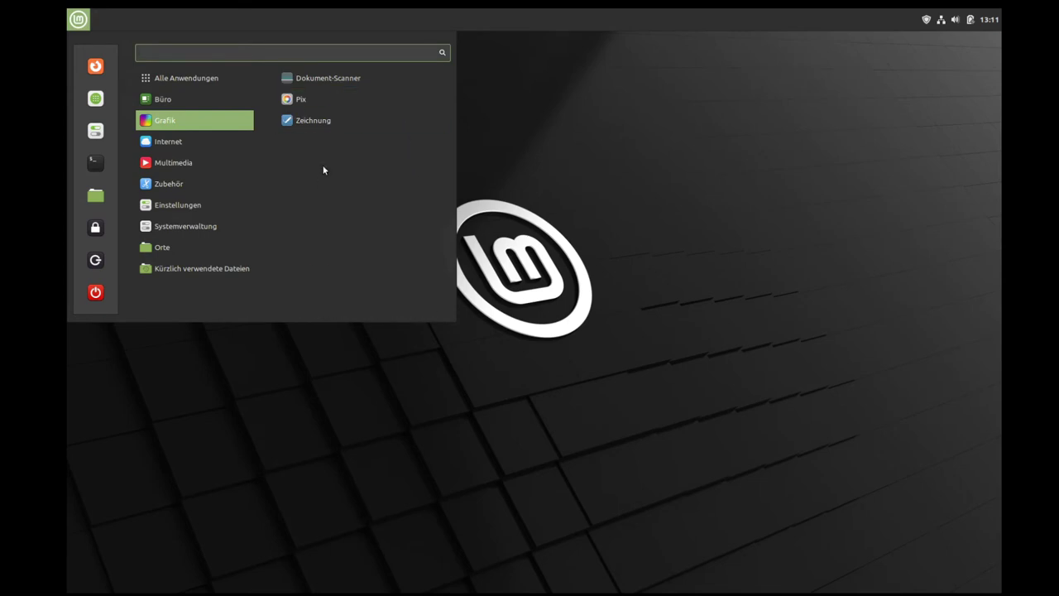
pyautogui.moveTo(230, 142)
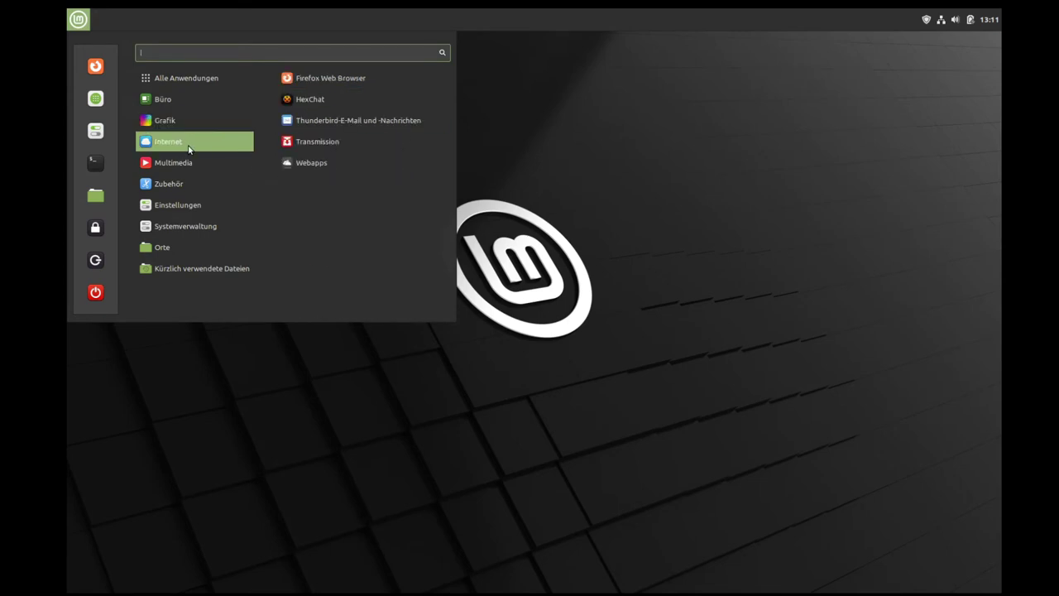
pyautogui.click(312, 100)
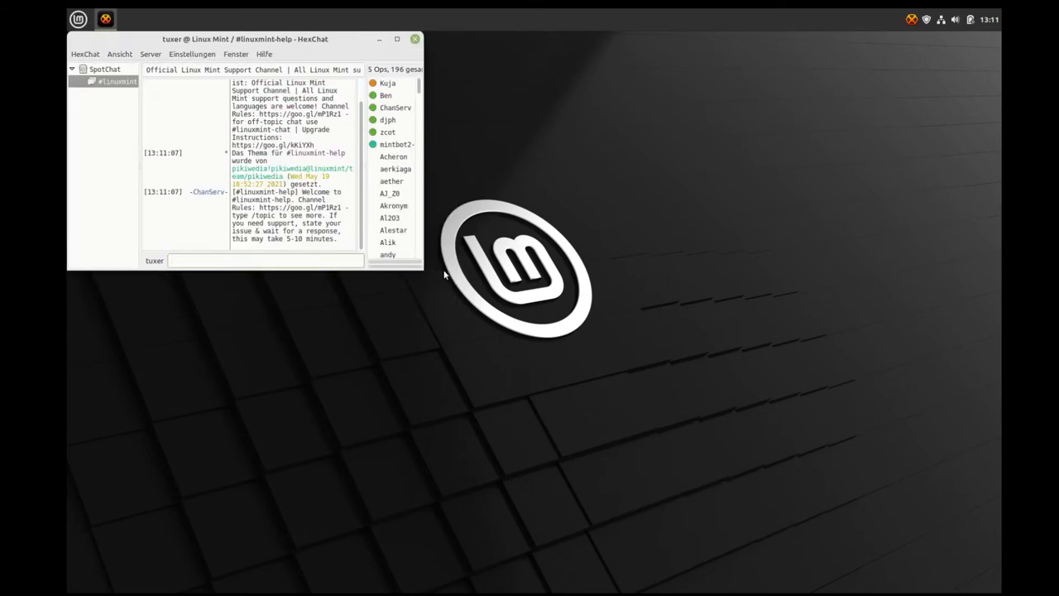
pyautogui.moveTo(418, 269); pyautogui.dragTo(712, 431)
pyautogui.moveTo(655, 256); pyautogui.dragTo(569, 259)
# Step: Select several users in the #linuxmint-help list, then quit HexChat with Beenden
pyautogui.click(601, 219)
pyautogui.click(601, 257)
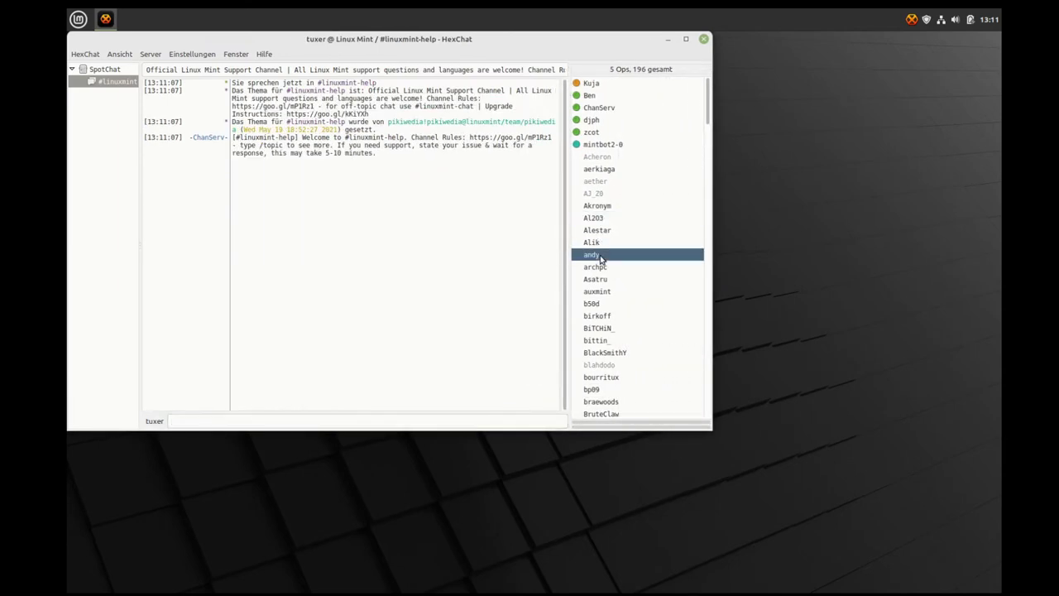
pyautogui.click(608, 306)
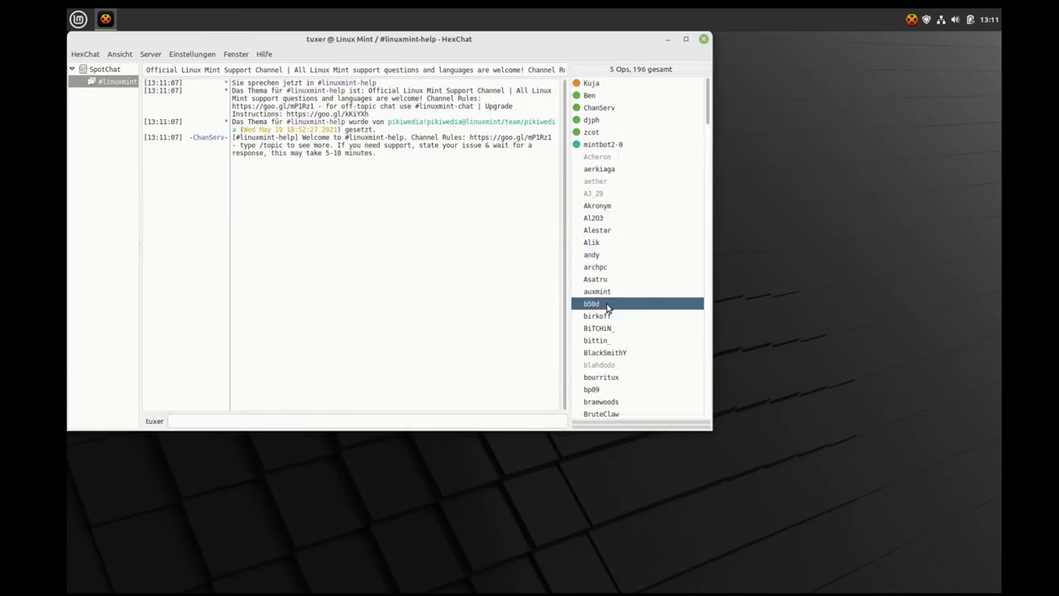
pyautogui.click(704, 39)
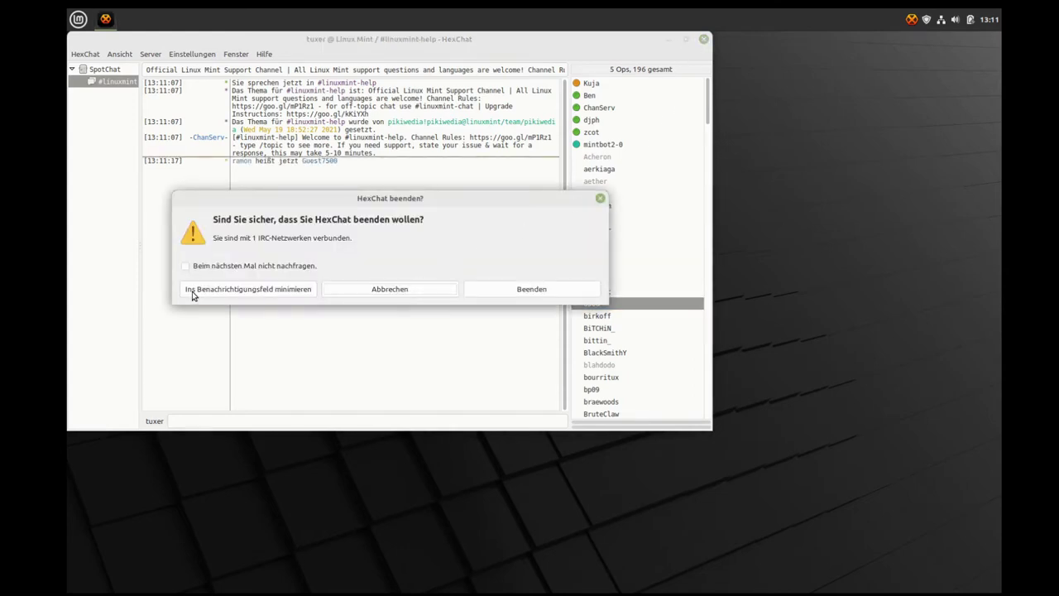
pyautogui.click(523, 291)
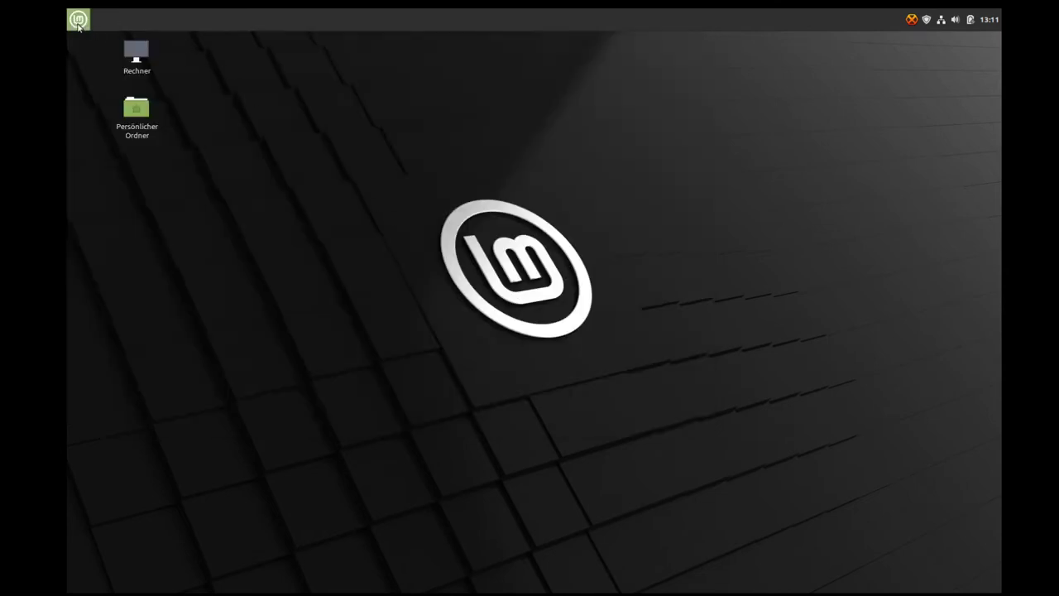
# Step: Uninstall HexChat from its menu entry's options, authorise, and confirm removing the hexchat package
pyautogui.click(74, 21)
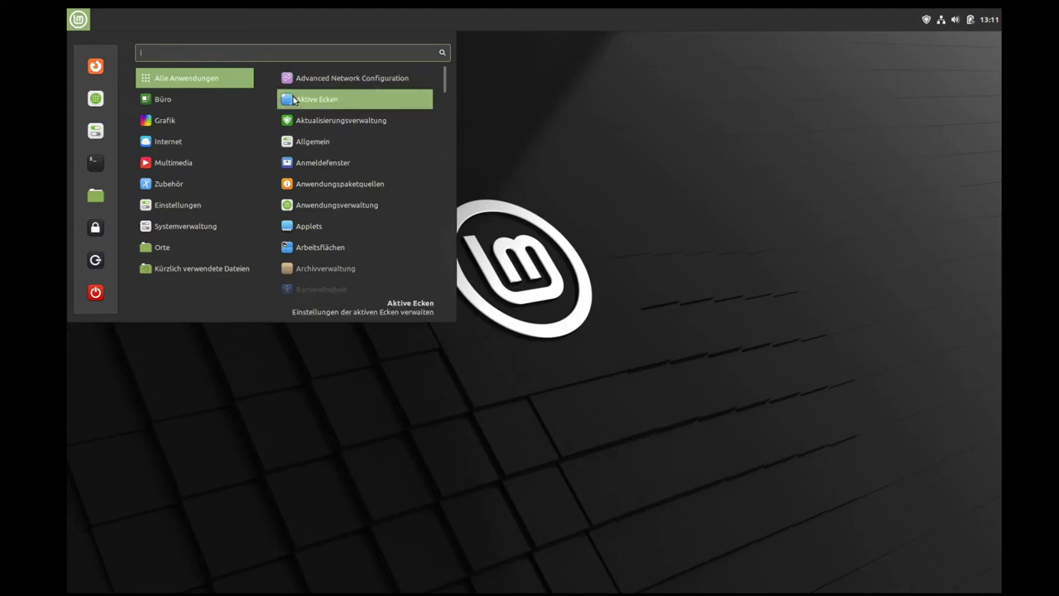
pyautogui.moveTo(165, 140)
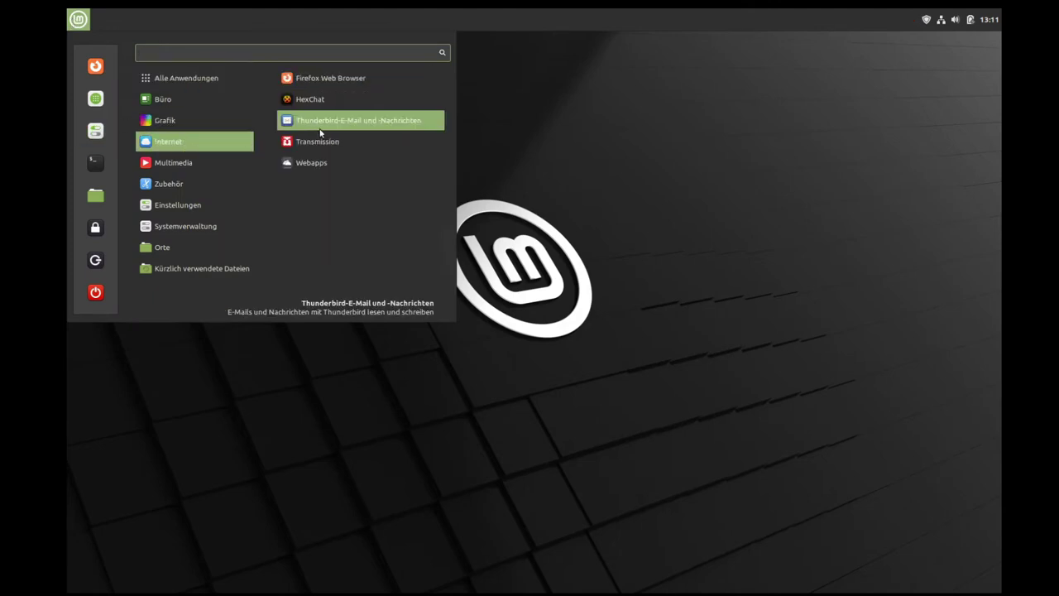
pyautogui.rightClick(325, 98)
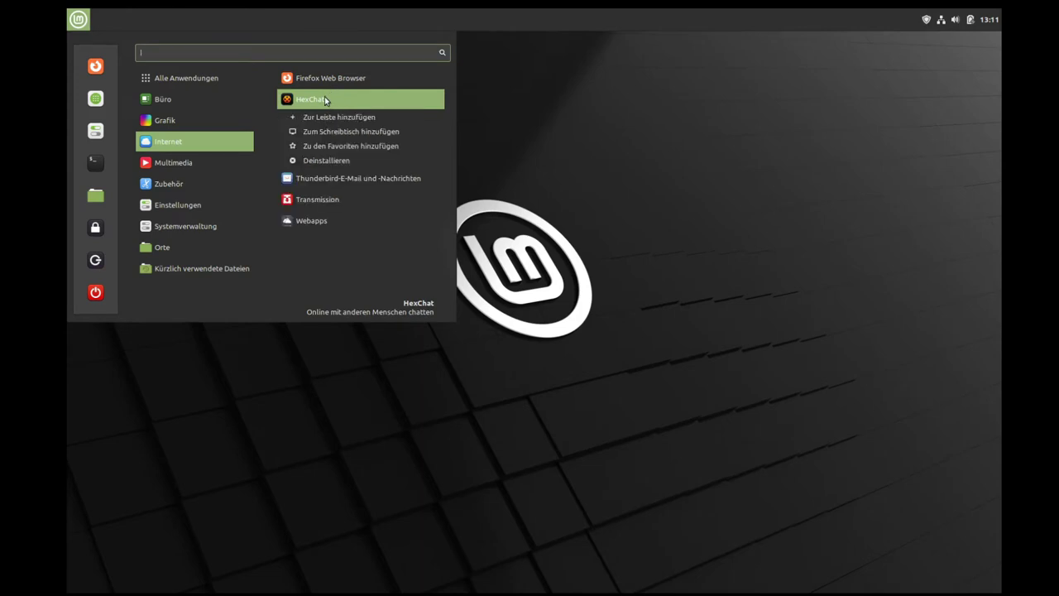
pyautogui.click(342, 161)
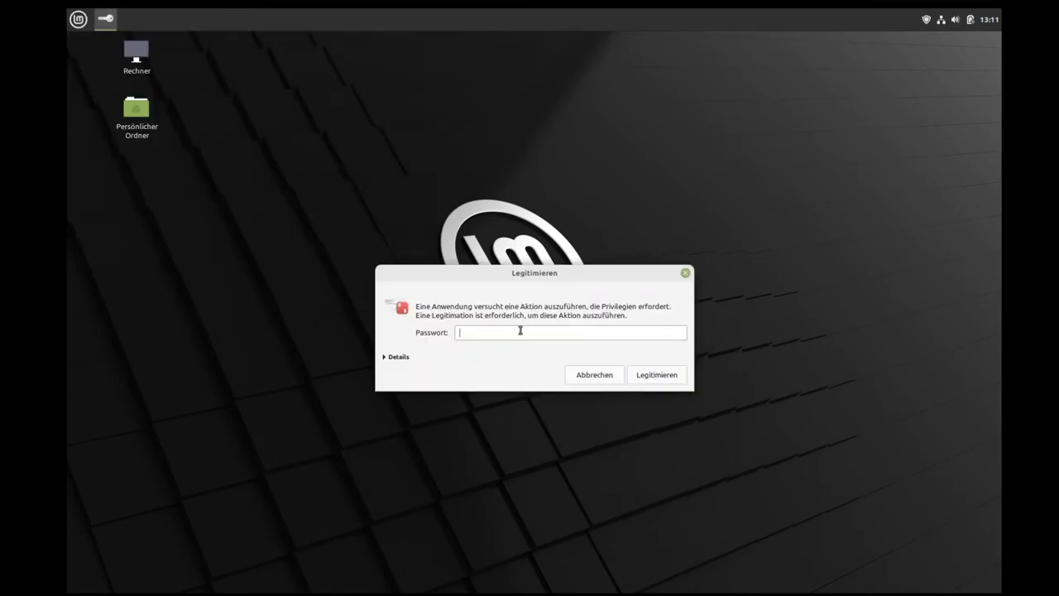
pyautogui.press('Return')
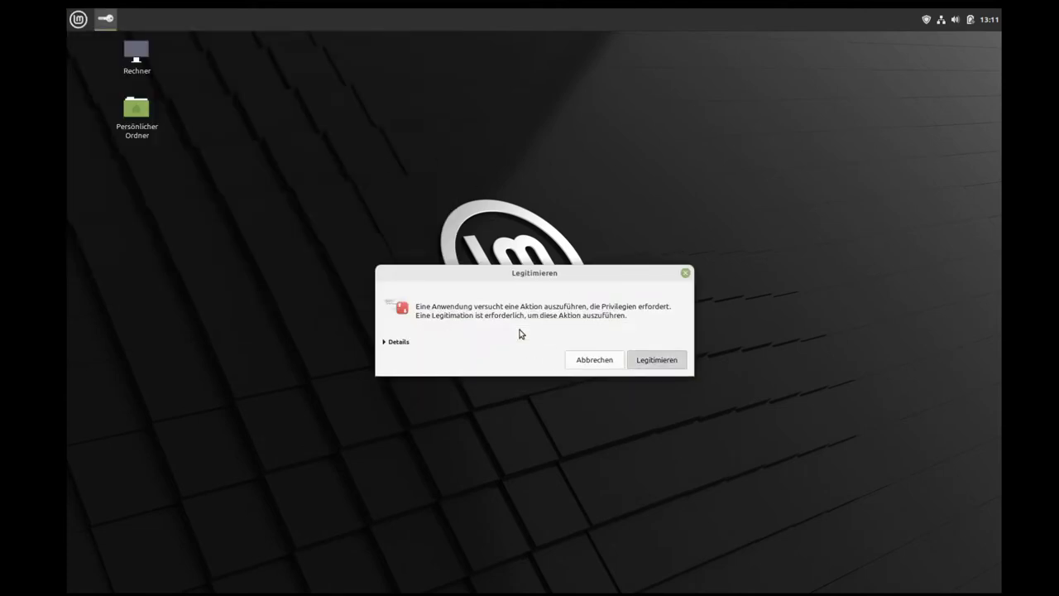
pyautogui.click(78, 18)
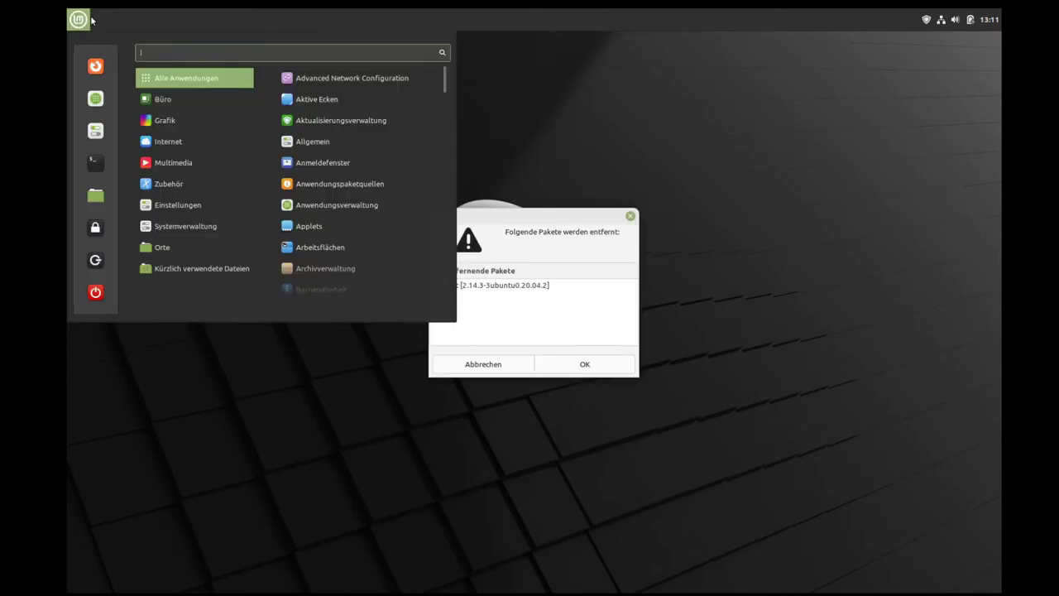
pyautogui.click(521, 143)
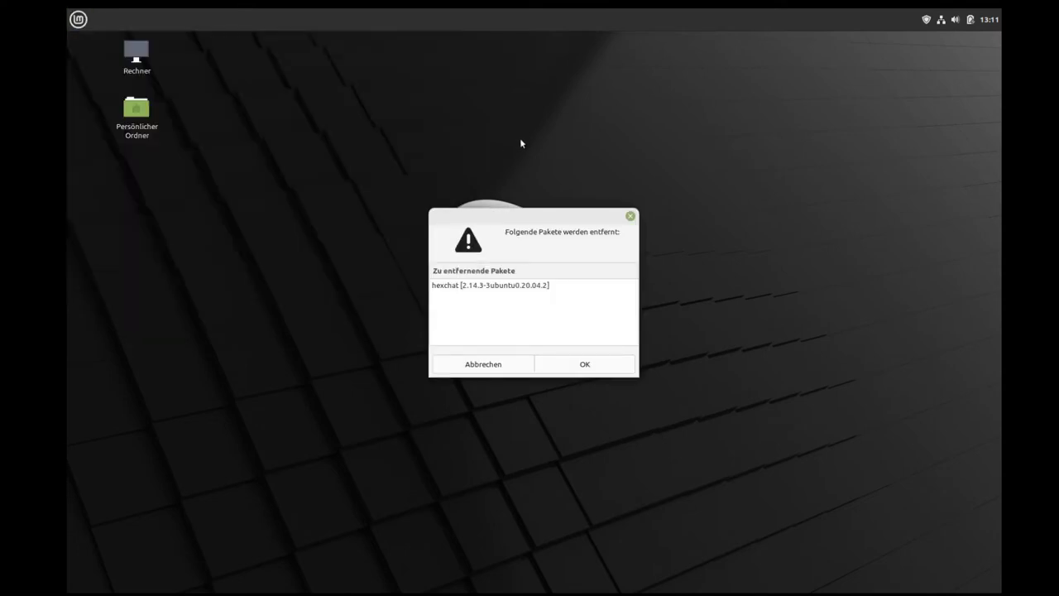
pyautogui.click(579, 366)
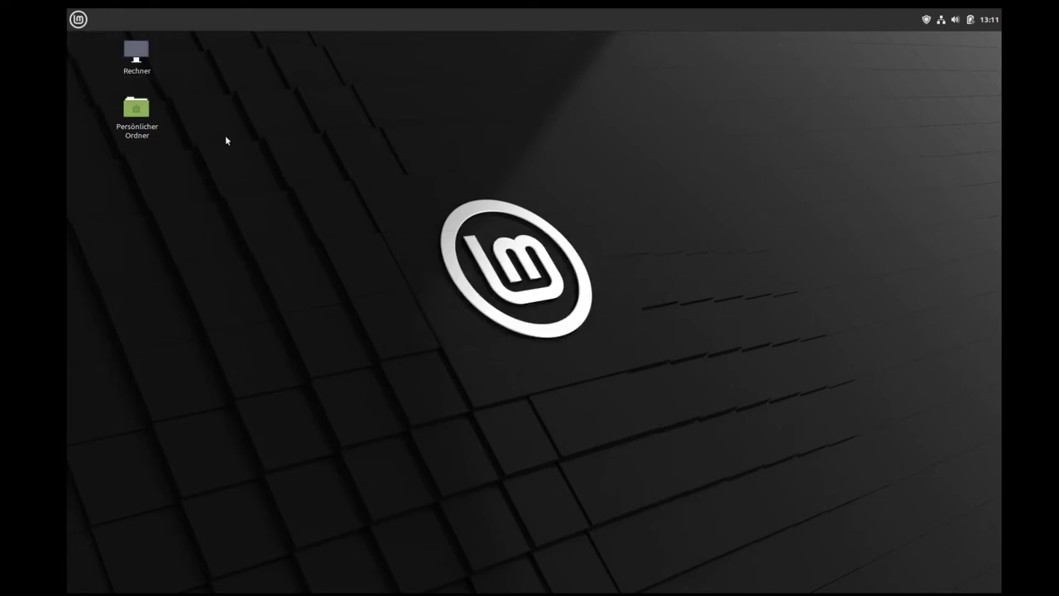
pyautogui.click(80, 20)
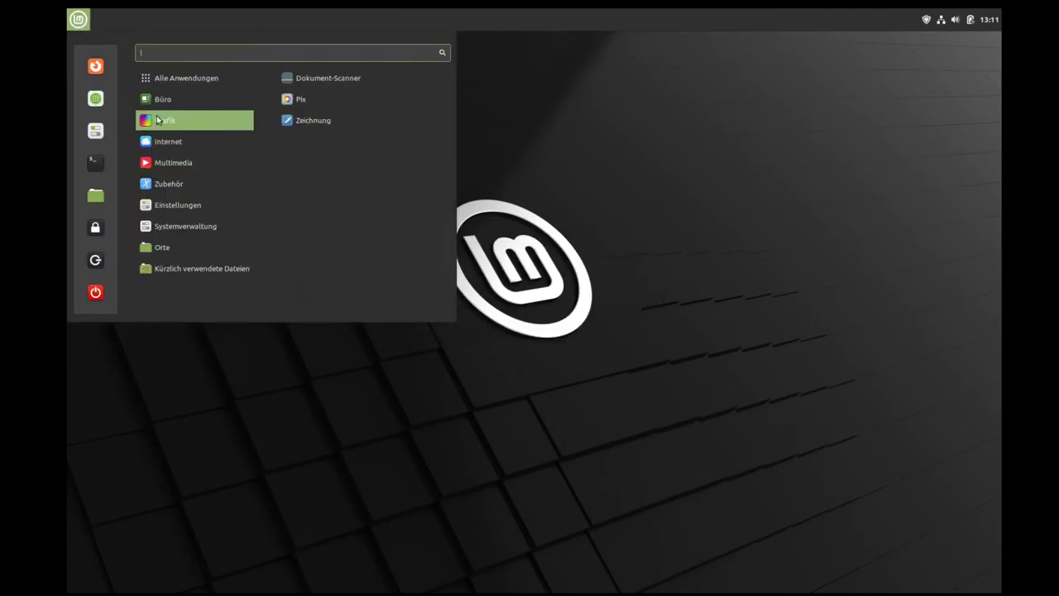
pyautogui.moveTo(208, 144)
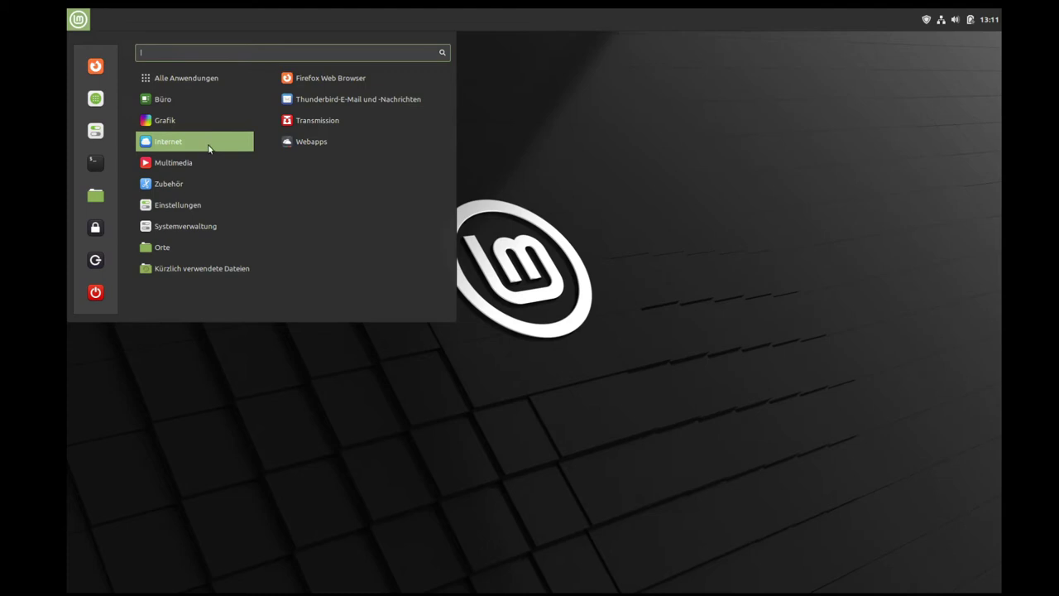
pyautogui.click(309, 147)
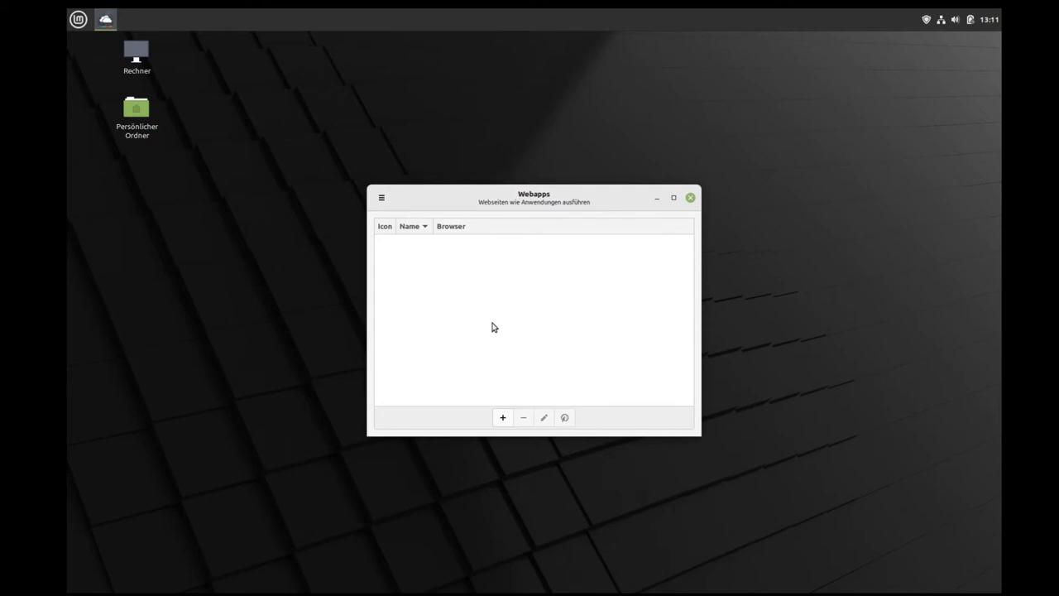
pyautogui.click(503, 417)
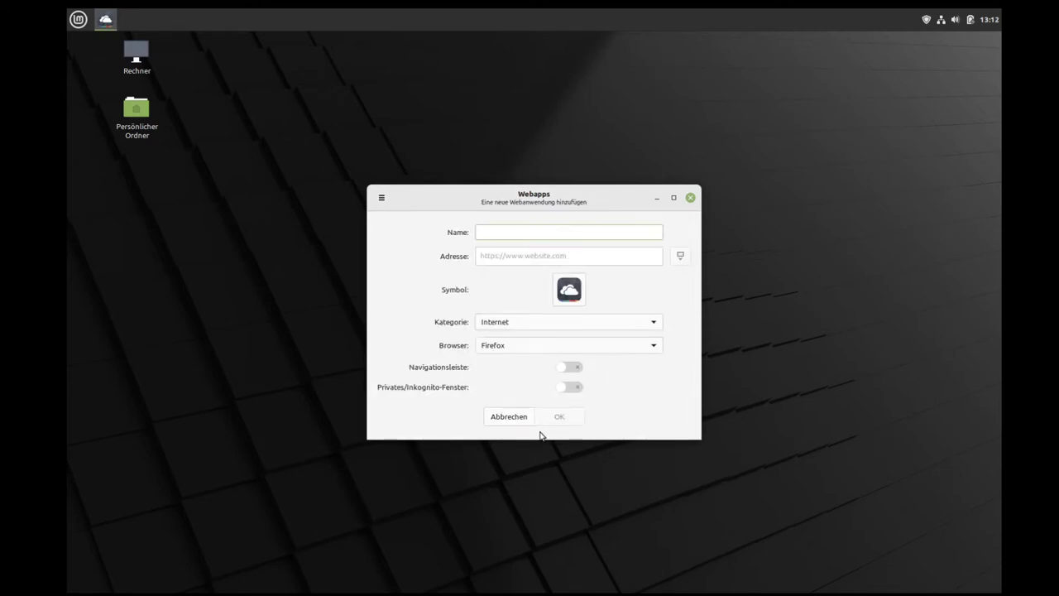
pyautogui.click(691, 197)
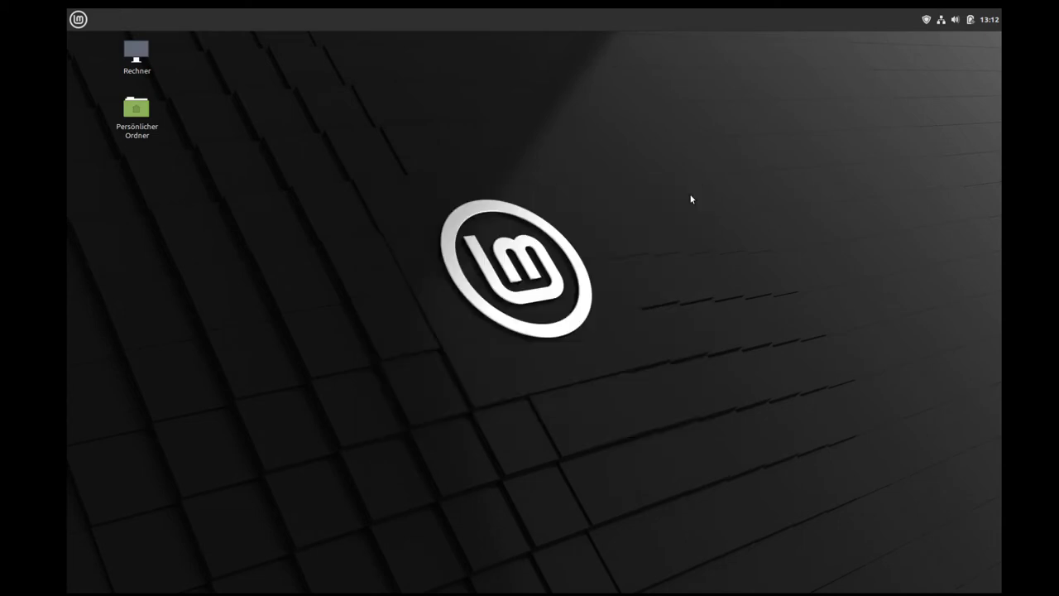
pyautogui.click(78, 19)
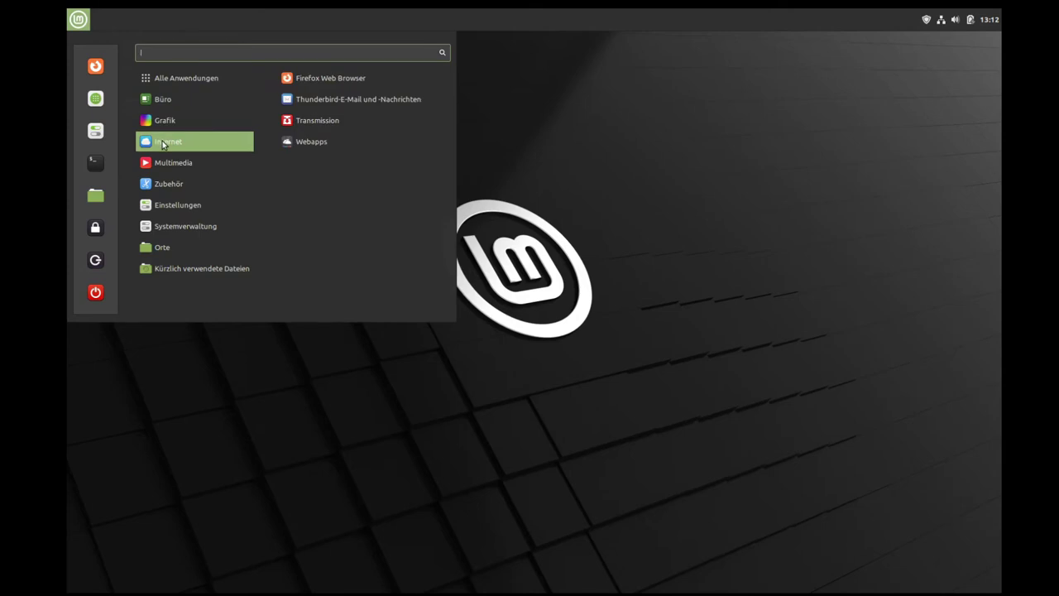
# Step: Launch the Celluloid video player from the Multimedia menu and close it again
pyautogui.moveTo(162, 164)
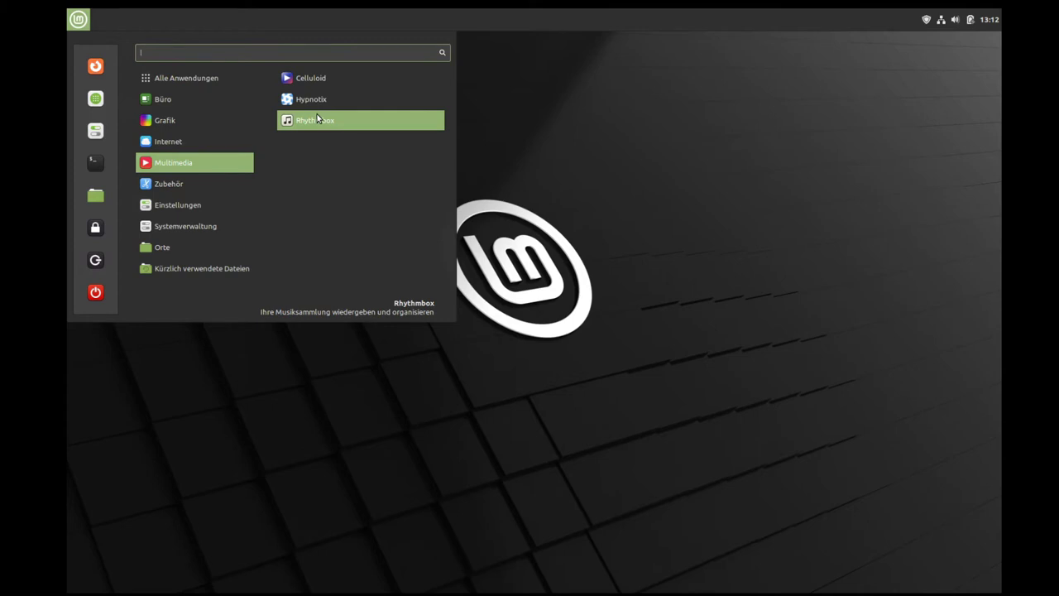
pyautogui.click(342, 83)
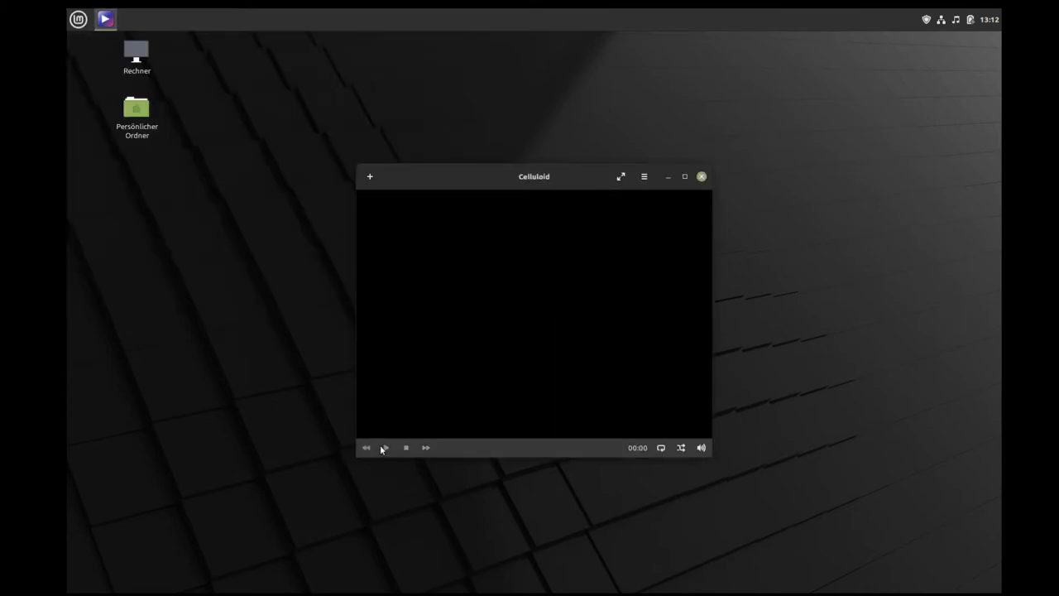
pyautogui.click(702, 177)
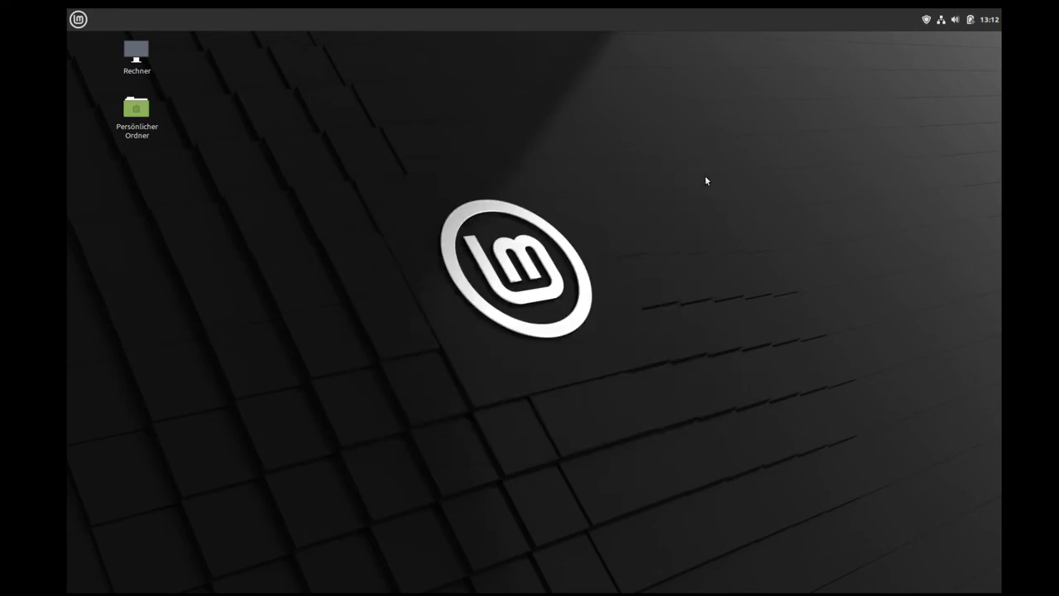
# Step: Uninstall Celluloid via its menu options, re-enter the rejected password, and confirm removal
pyautogui.click(78, 19)
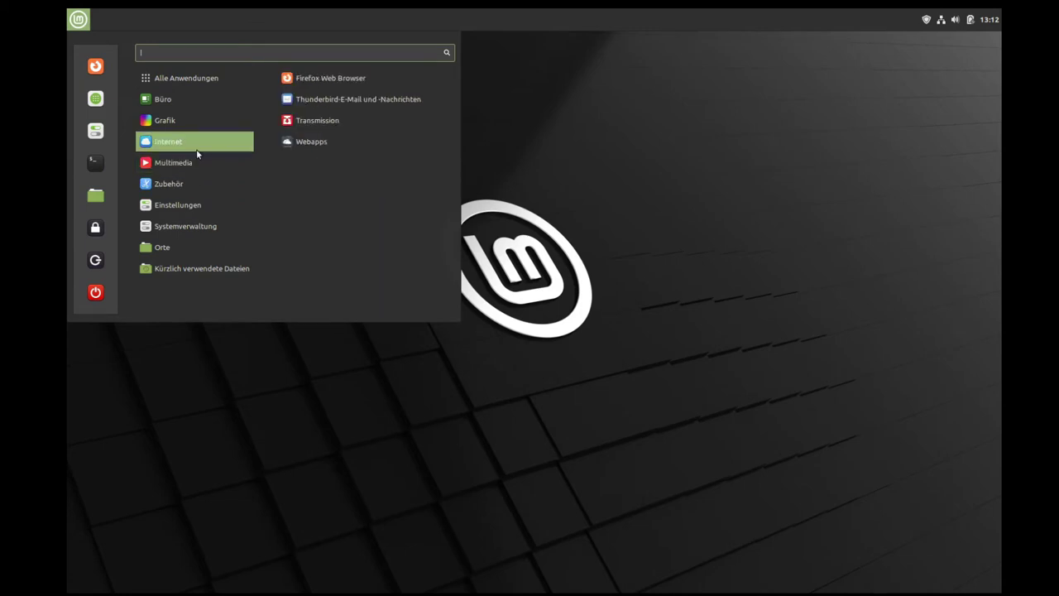
pyautogui.moveTo(199, 162)
pyautogui.rightClick(330, 84)
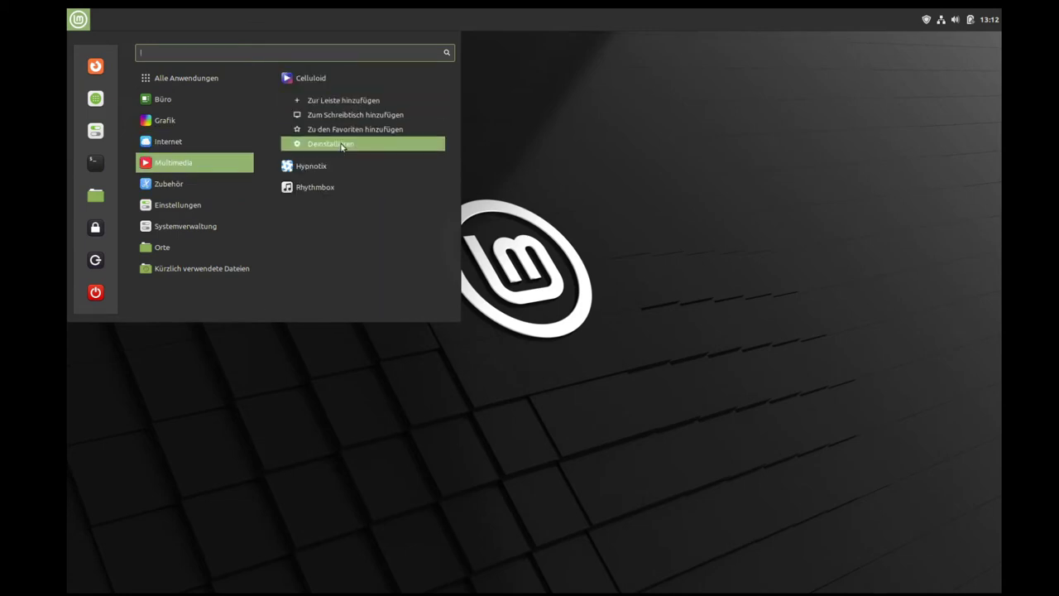
pyautogui.click(342, 143)
pyautogui.write('••')
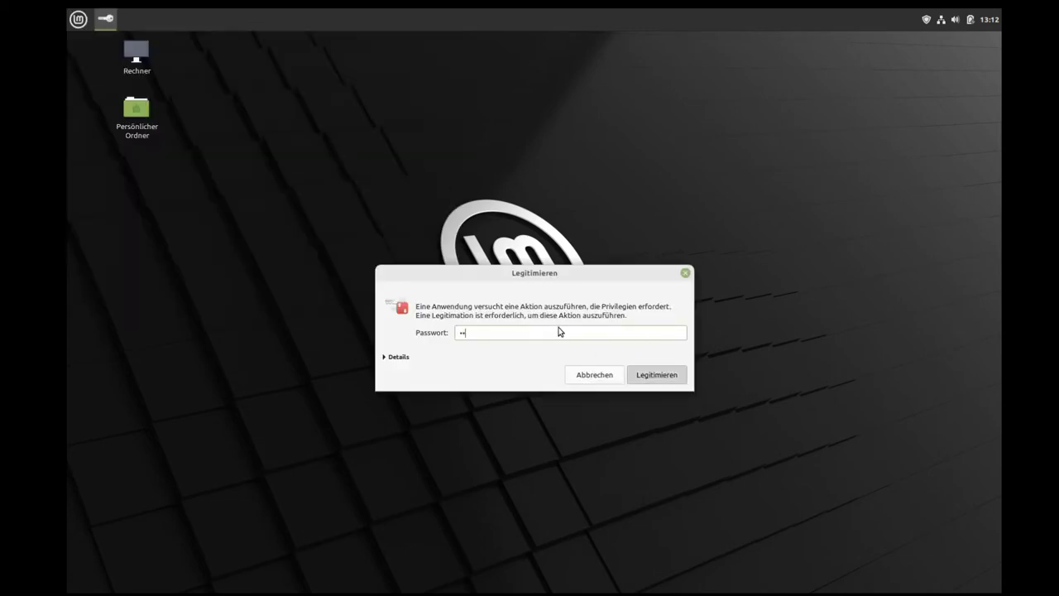
pyautogui.press('Return')
pyautogui.click(638, 364)
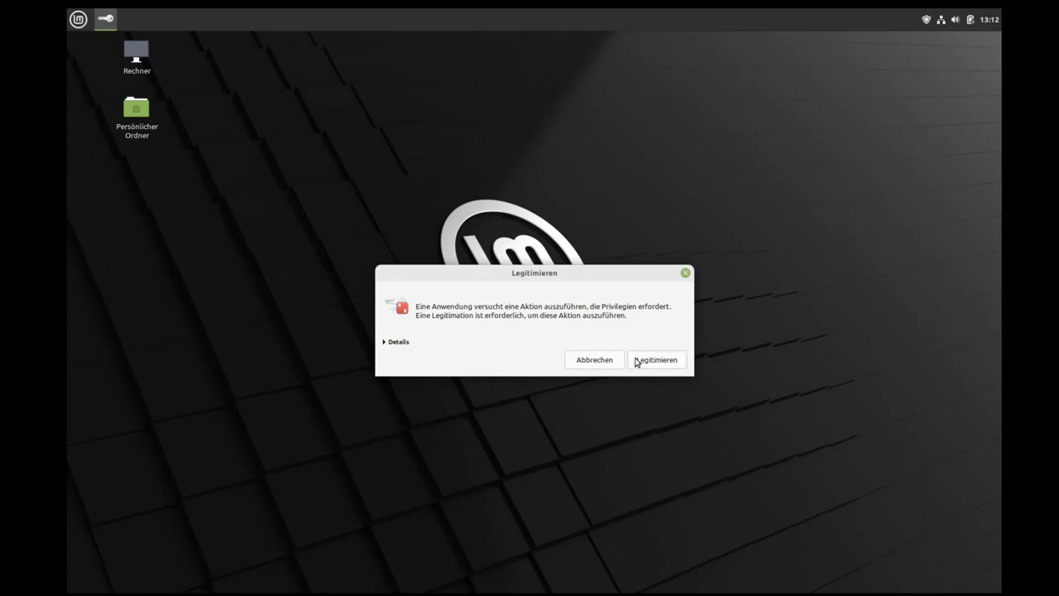
pyautogui.write('••••')
pyautogui.press('Return')
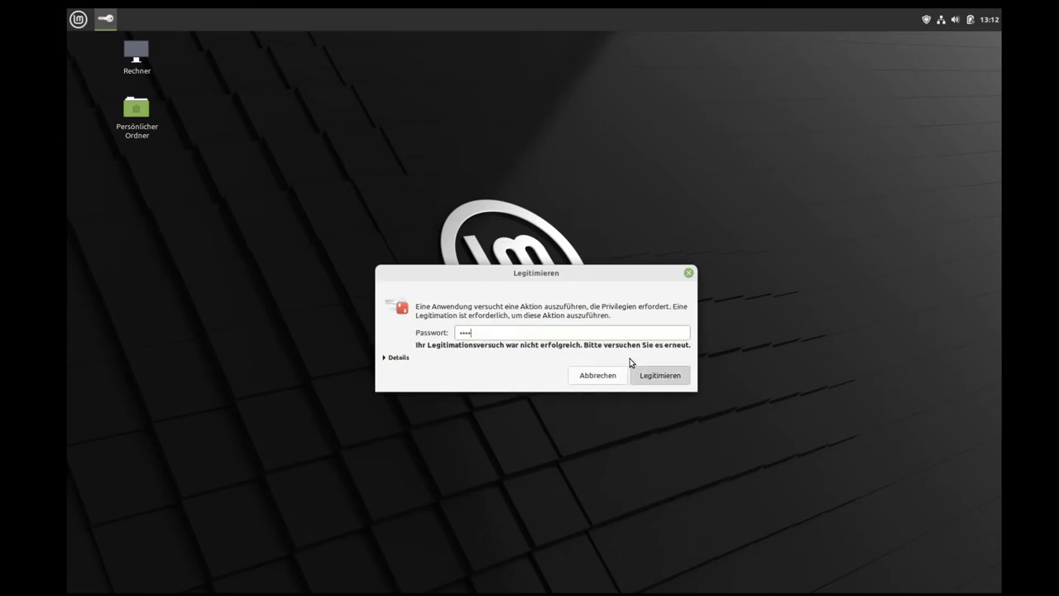
pyautogui.click(602, 371)
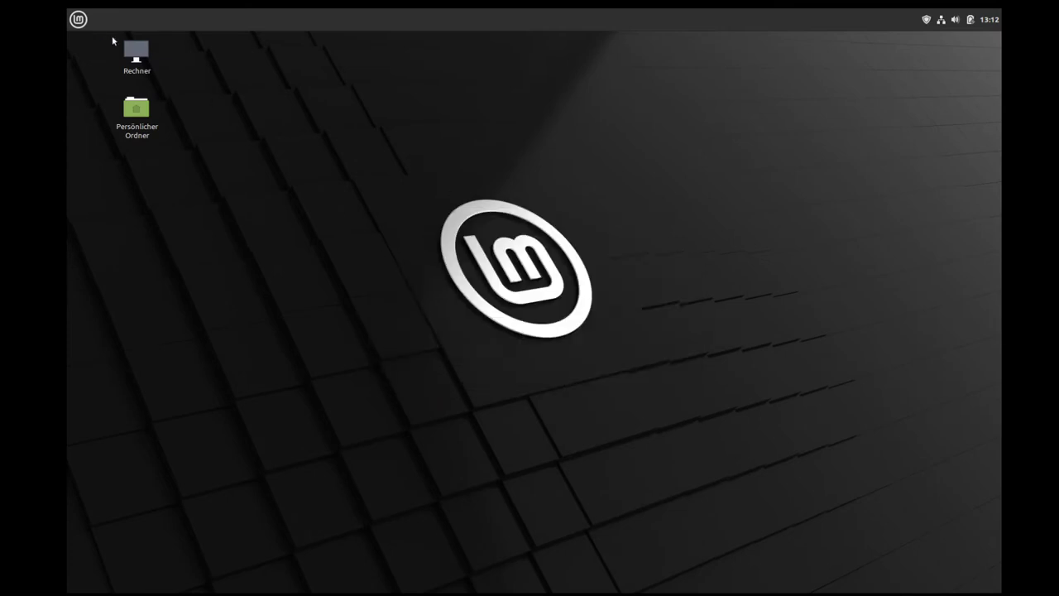
pyautogui.press('super')
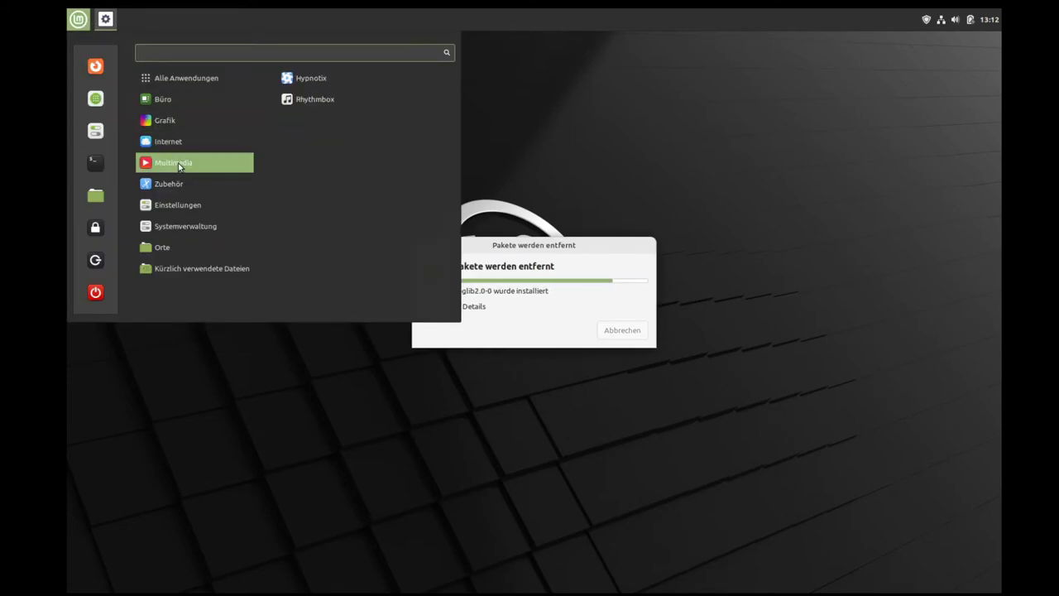
# Step: Launch Hypnotix and play Das Erste from TV Channels > Germany
pyautogui.click(331, 83)
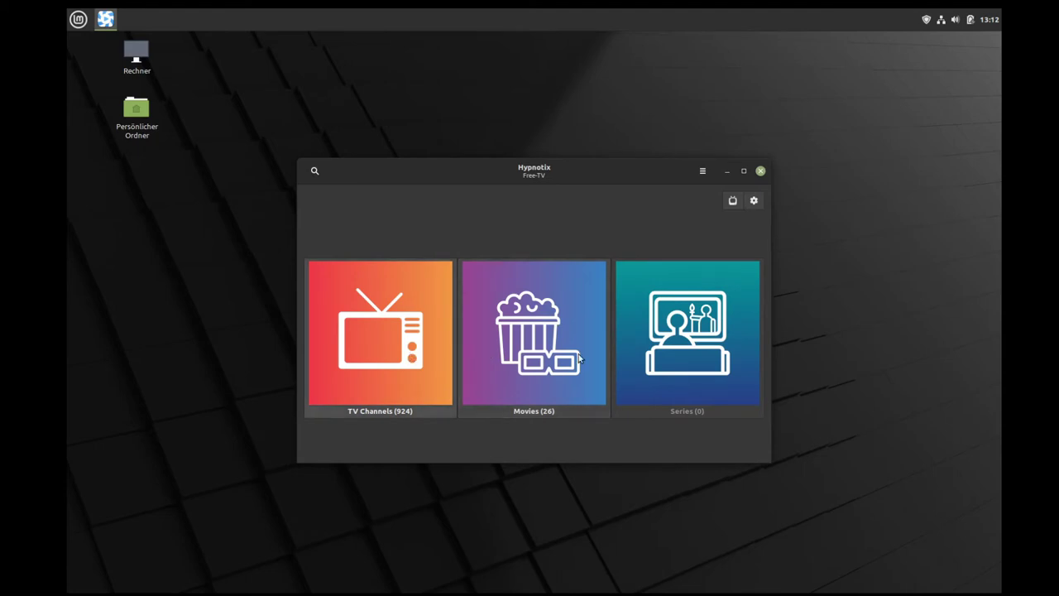
pyautogui.click(376, 365)
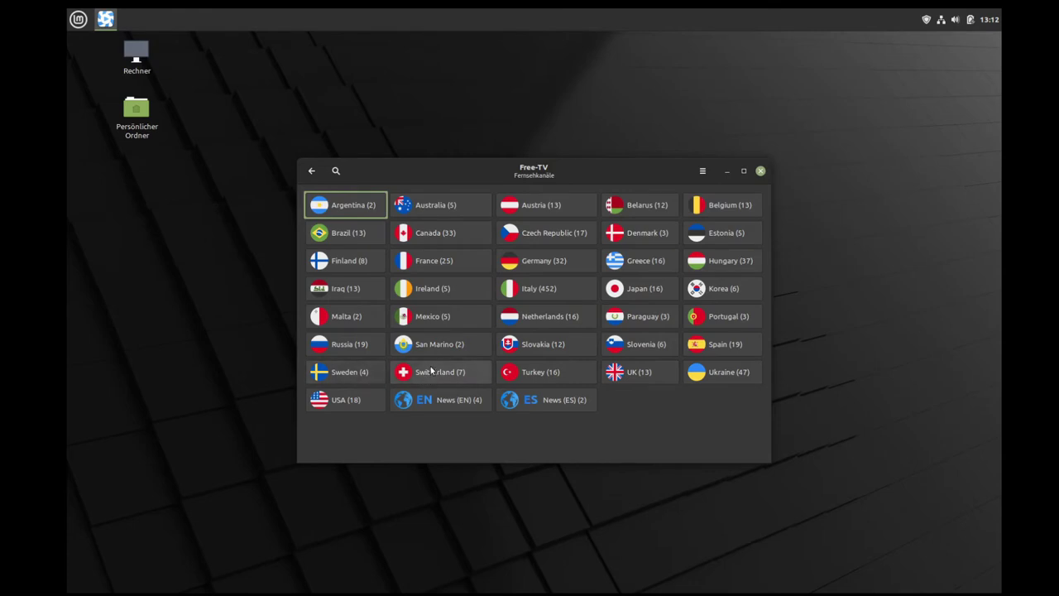
pyautogui.click(548, 266)
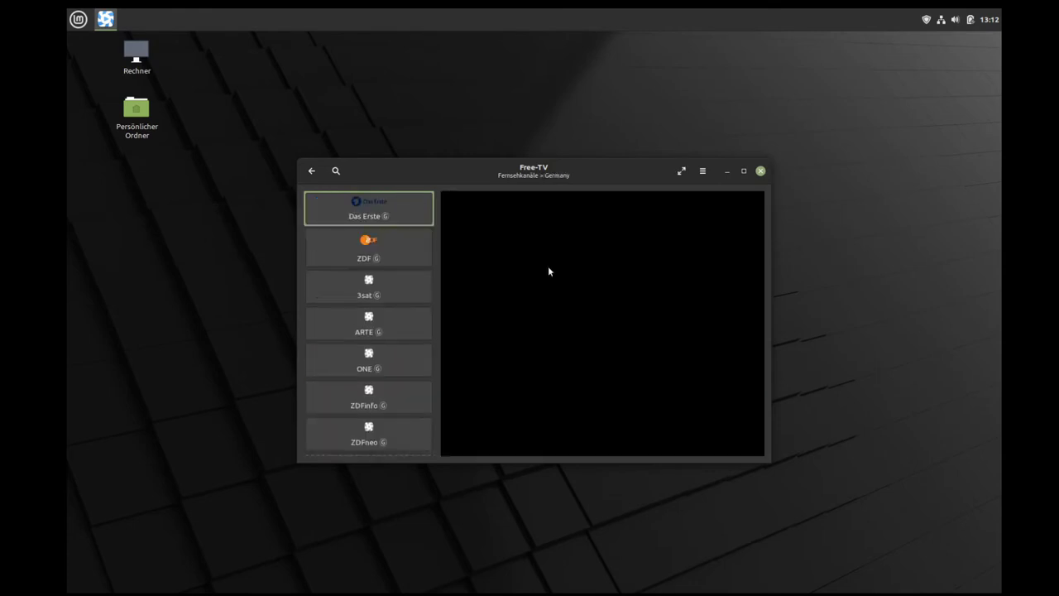
pyautogui.click(386, 213)
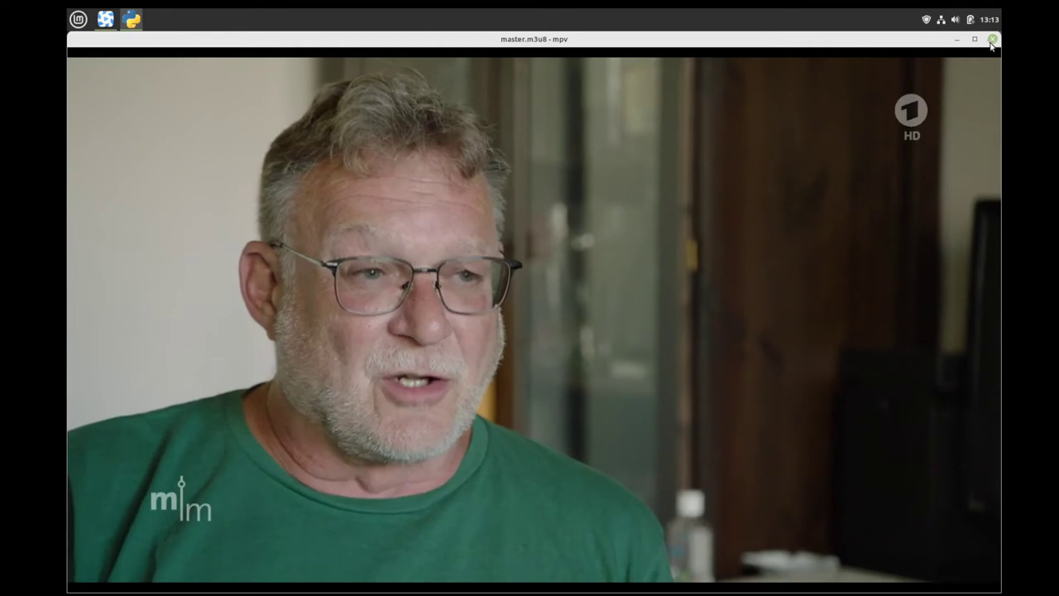
# Step: Restore, shrink and move the mpv window playing Das Erste, then close it
pyautogui.click(993, 40)
pyautogui.moveTo(816, 38); pyautogui.dragTo(962, 54)
pyautogui.moveTo(838, 77); pyautogui.dragTo(842, 115)
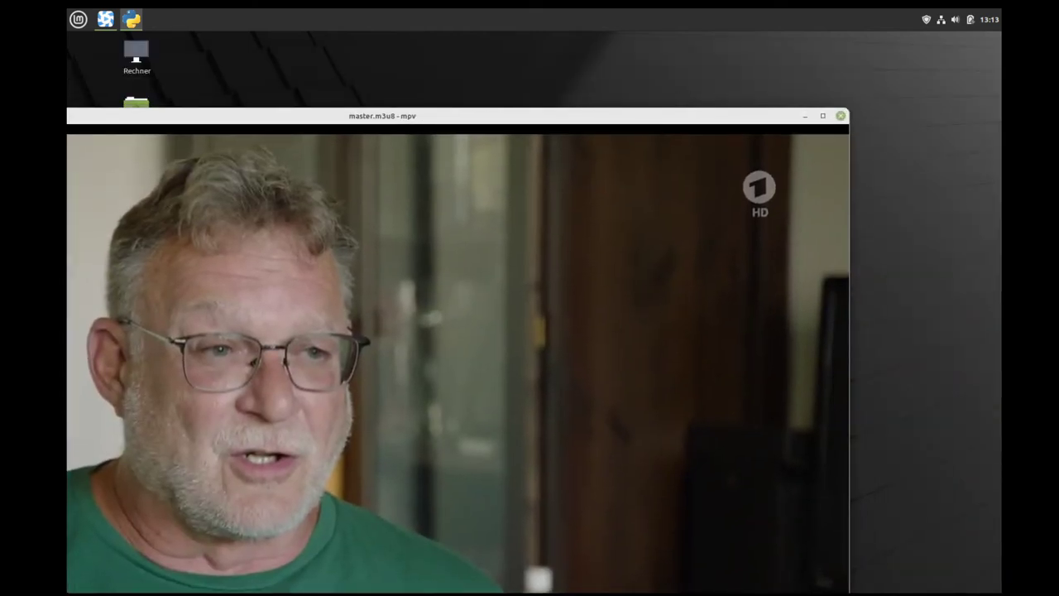
pyautogui.moveTo(633, 120); pyautogui.dragTo(768, 203)
pyautogui.click(748, 210)
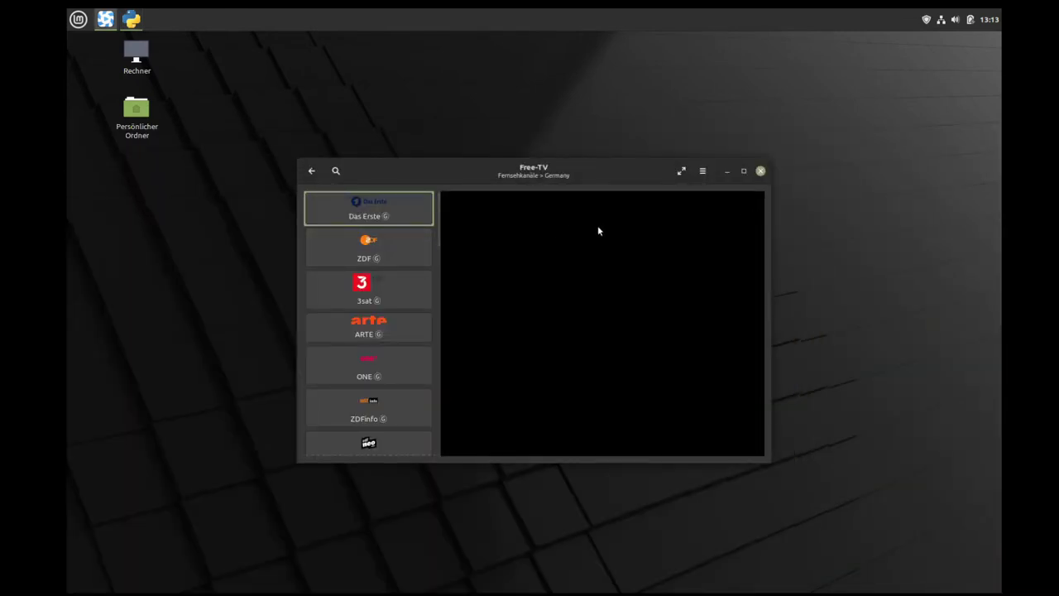
pyautogui.scroll(-15, 394, 306)
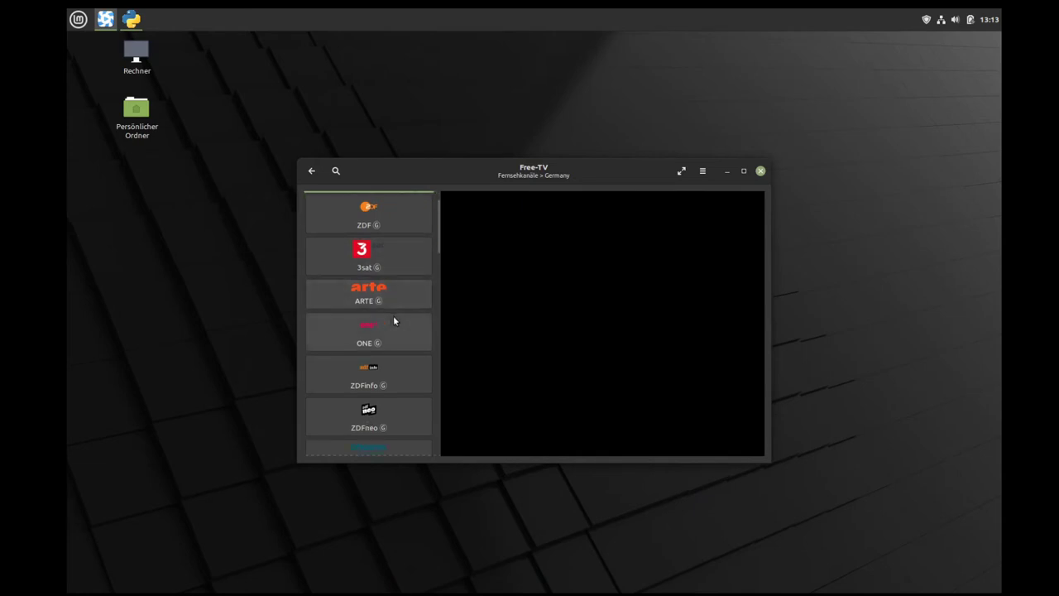
pyautogui.scroll(-15, 400, 319)
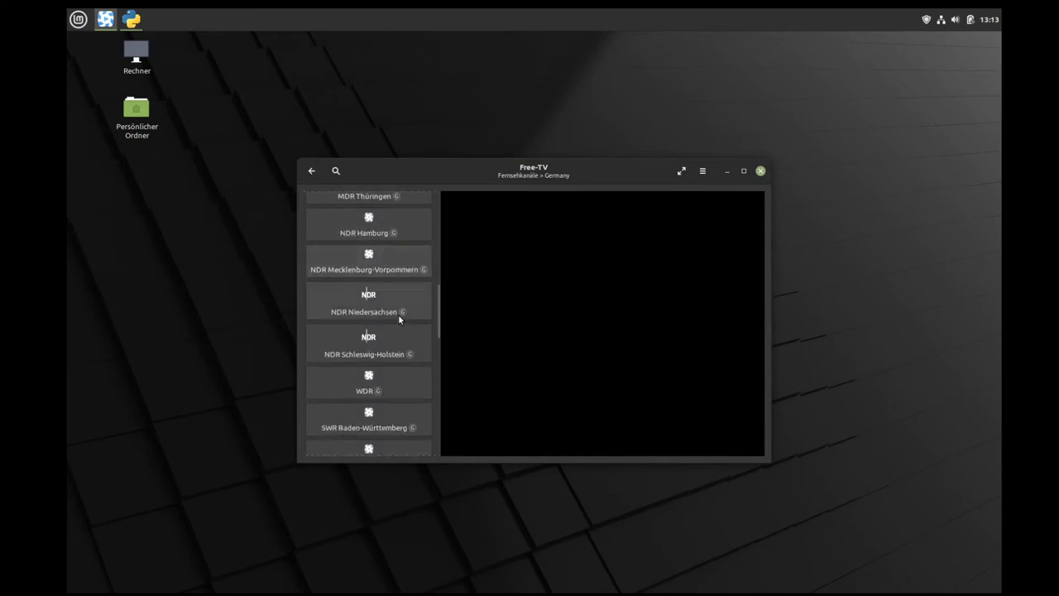
pyautogui.scroll(-4, 399, 319)
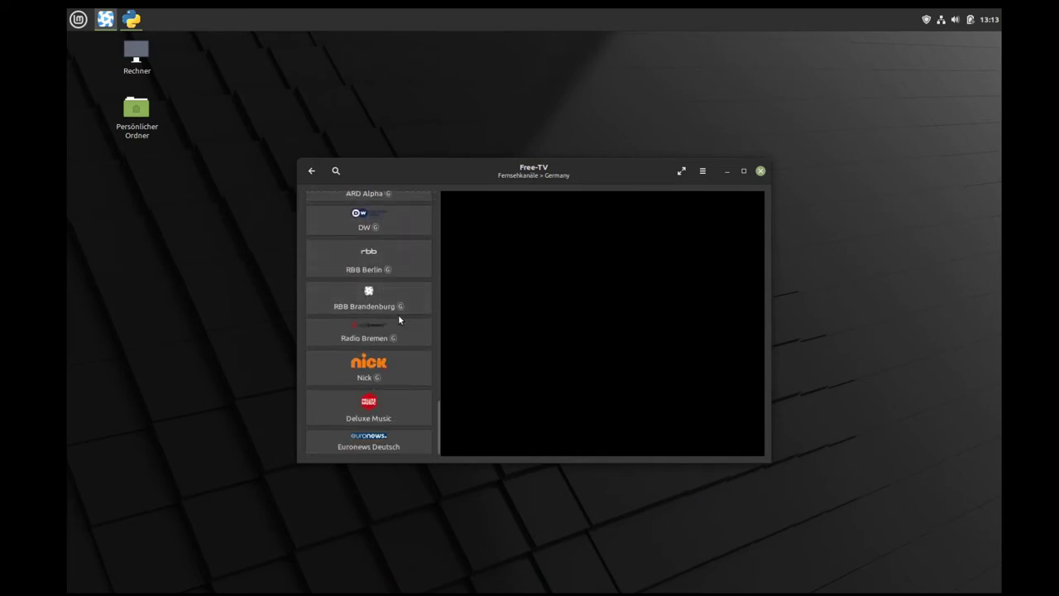
pyautogui.scroll(2, 399, 319)
pyautogui.scroll(20, 398, 320)
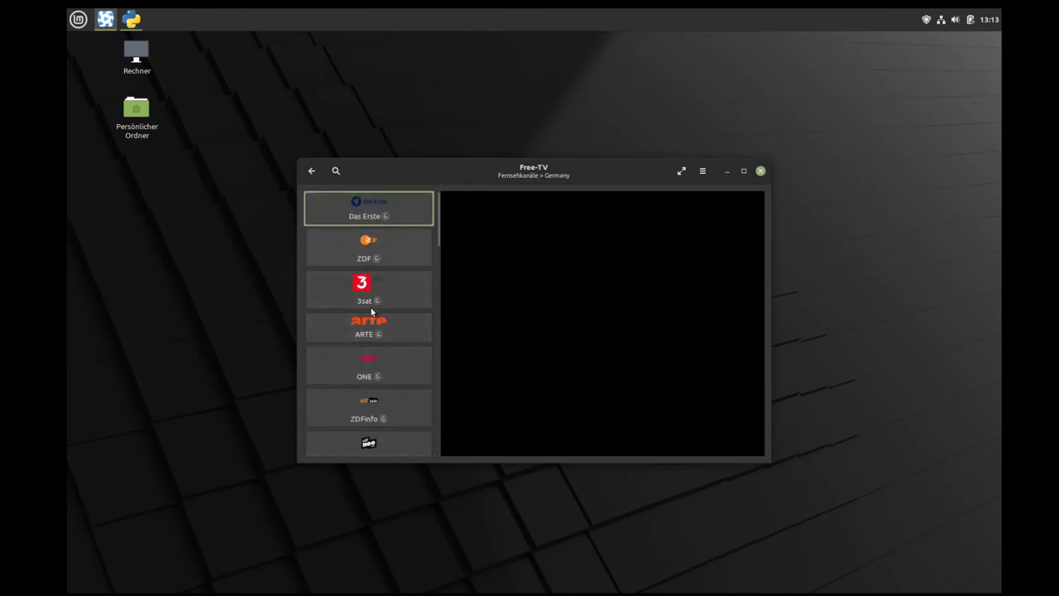
# Step: Close Hypnotix and move through the menu categories from Grafik to Zubehör's accessory list
pyautogui.click(762, 171)
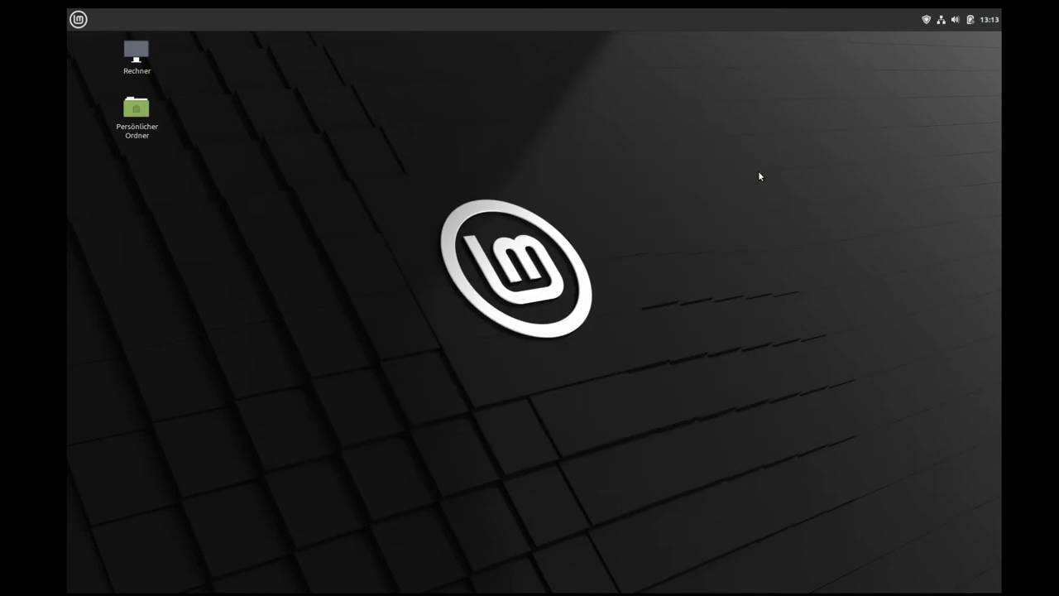
pyautogui.click(78, 19)
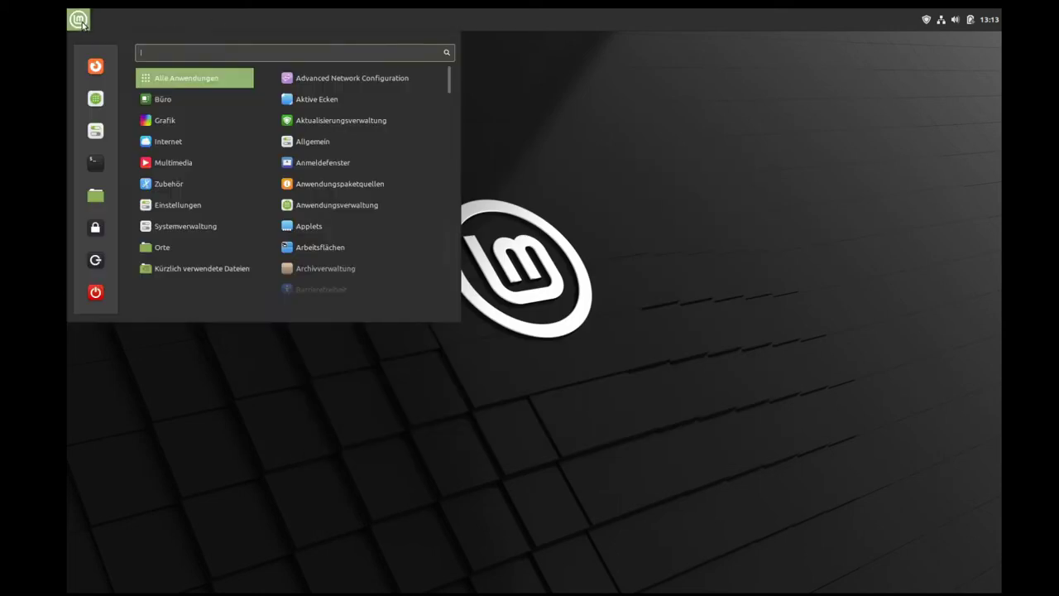
pyautogui.moveTo(185, 163)
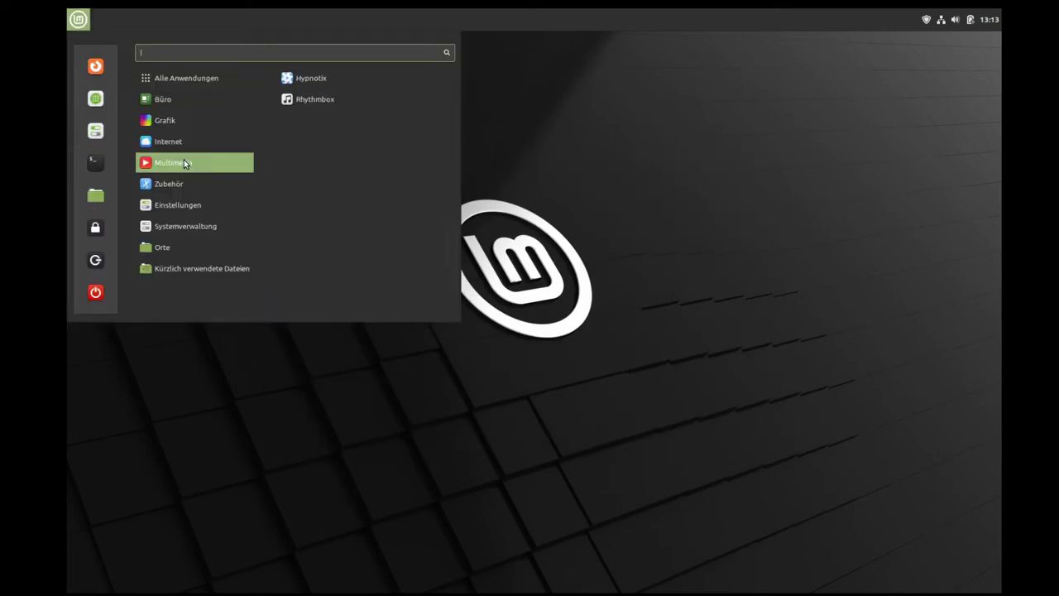
pyautogui.moveTo(170, 181)
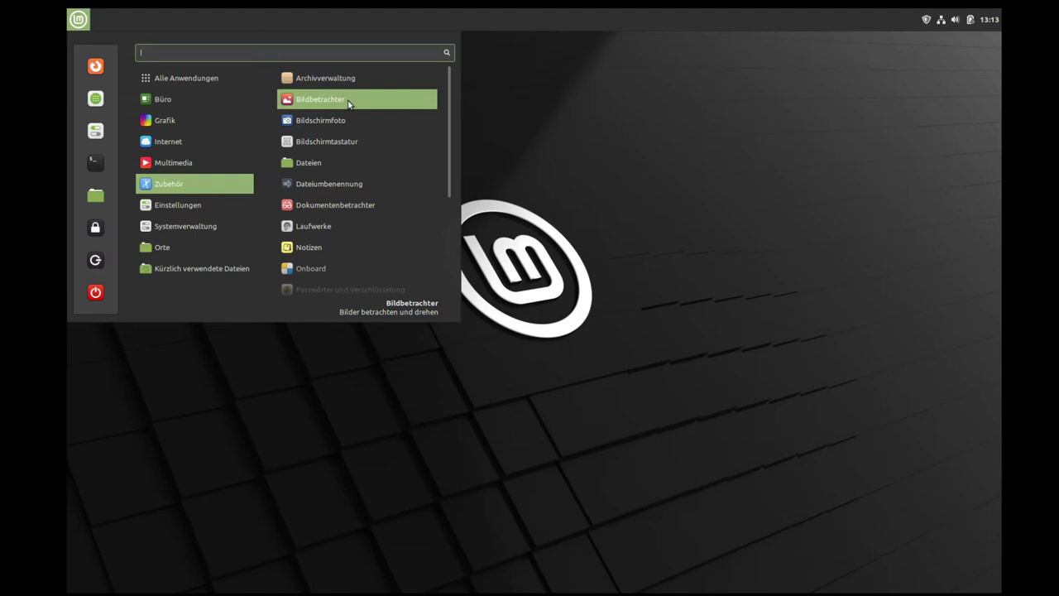
pyautogui.moveTo(193, 118)
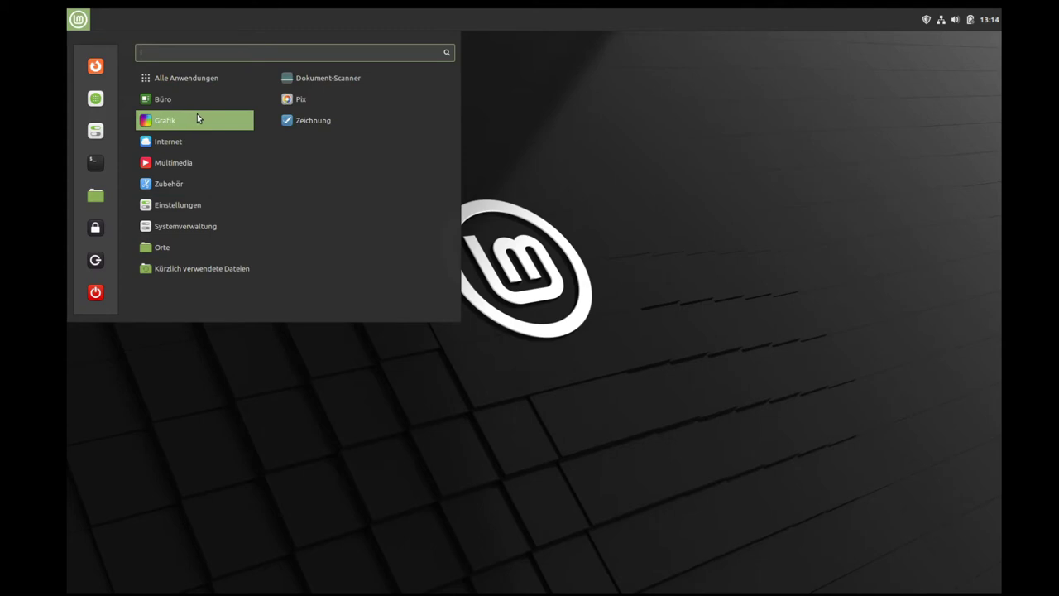
pyautogui.moveTo(235, 184)
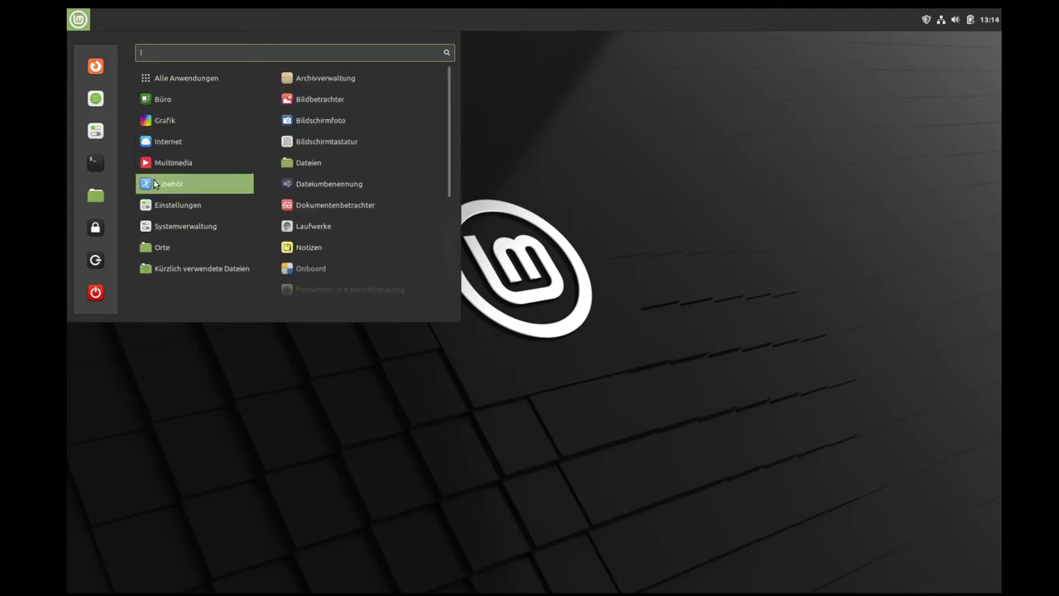
# Step: Launch and close Bildschirmfoto, capture the full screen with Print, and discard the image unsaved
pyautogui.click(343, 121)
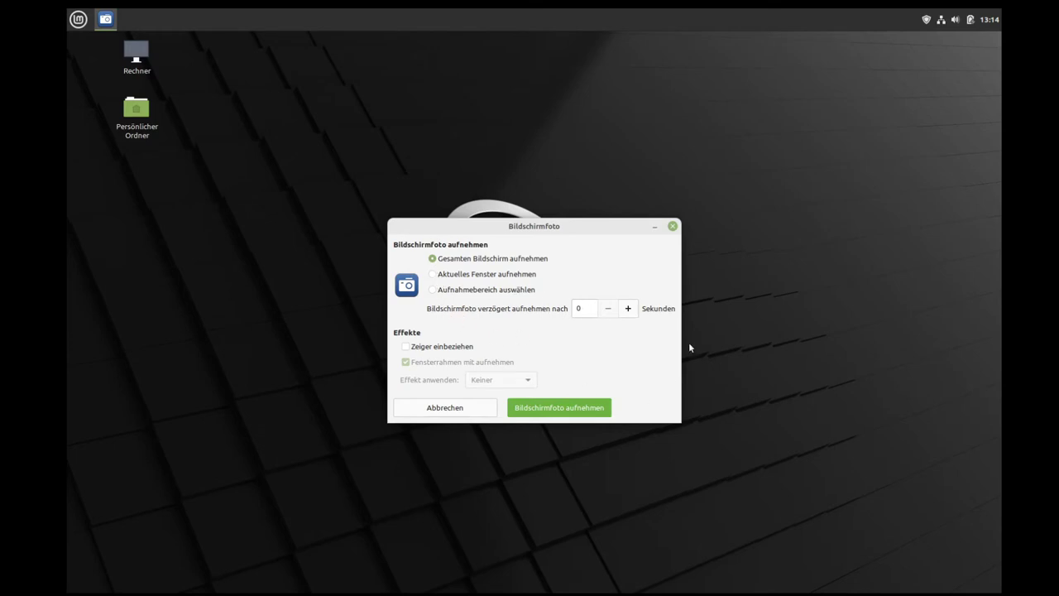
pyautogui.click(672, 227)
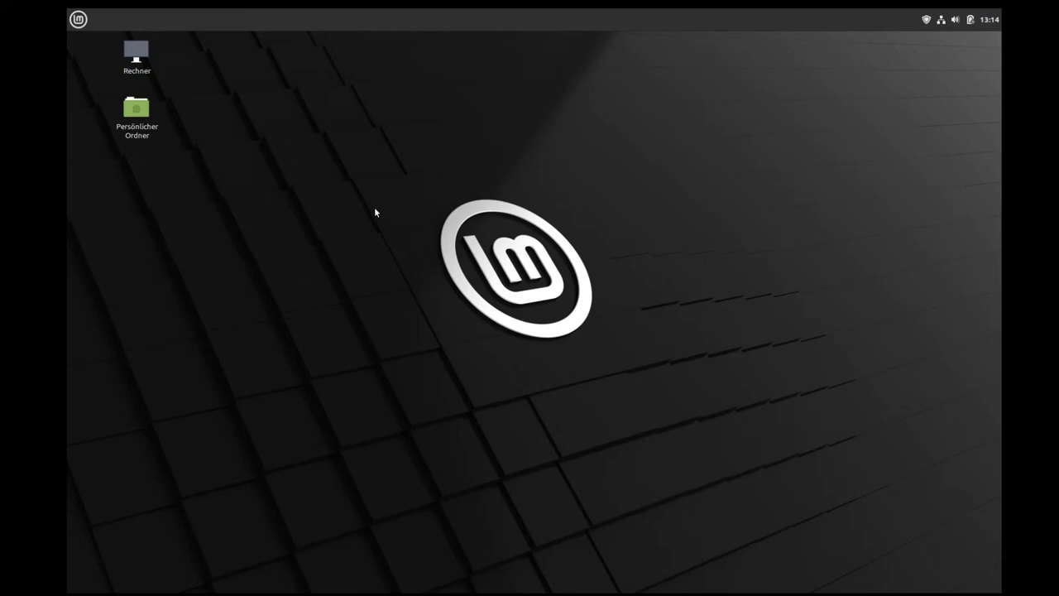
pyautogui.press('Print')
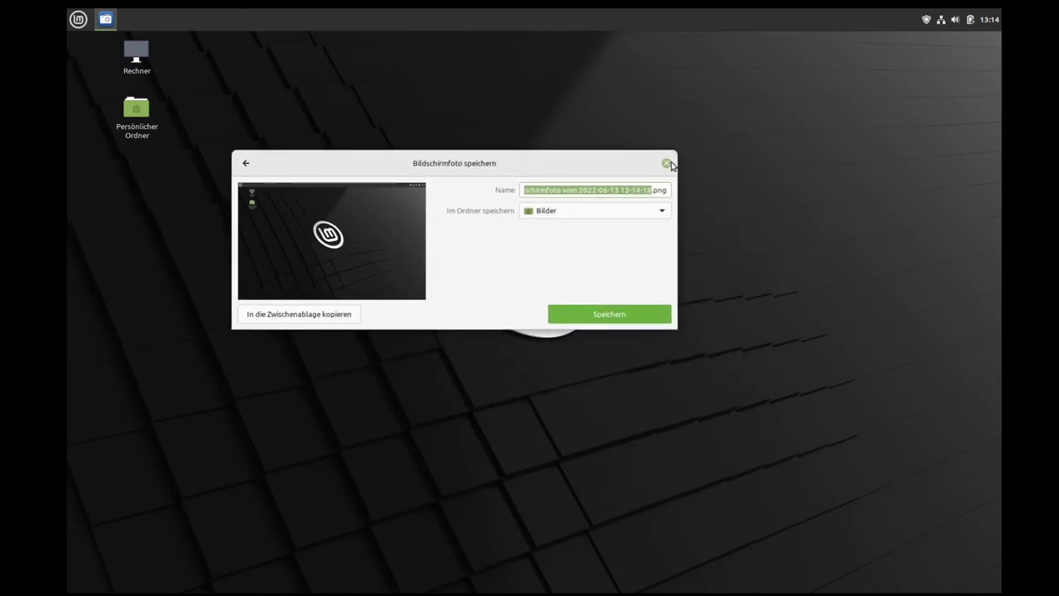
pyautogui.click(667, 164)
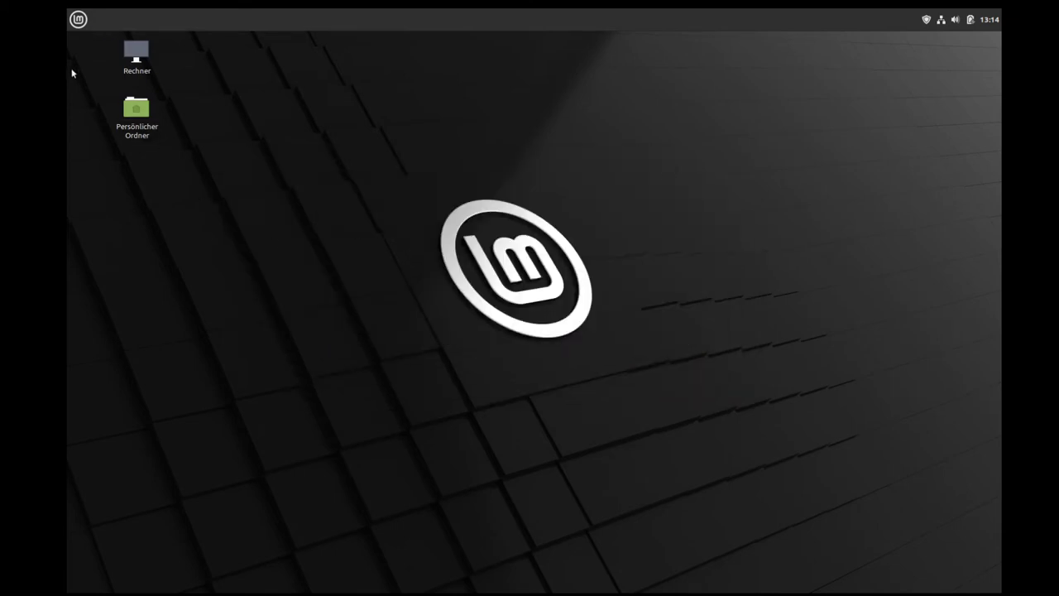
pyautogui.click(77, 20)
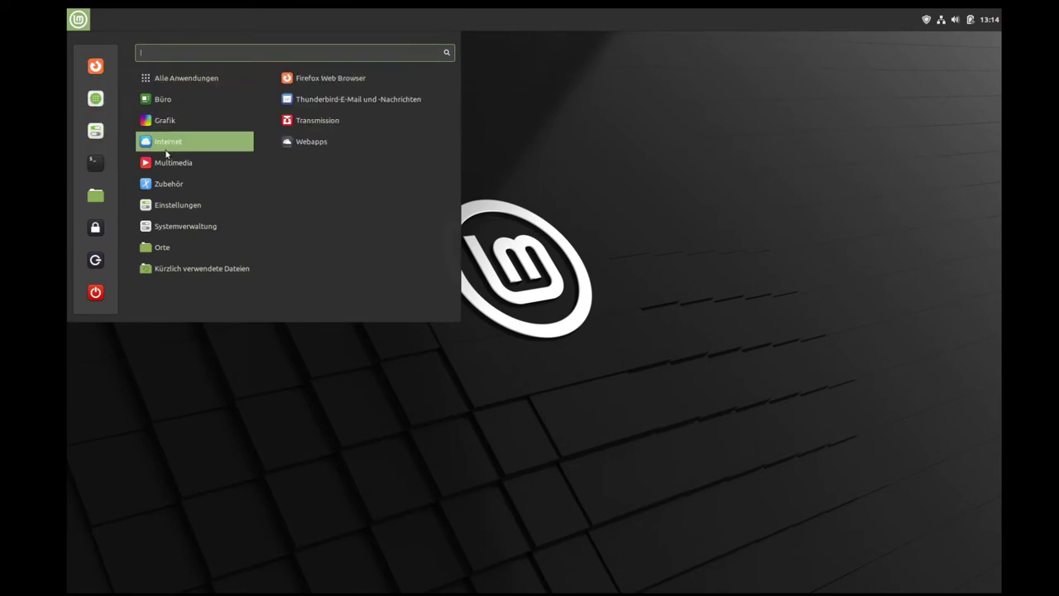
# Step: Open Dateien on the home folder, view Hilfe > Über for Nemo 5.2.4, then close Nemo
pyautogui.moveTo(167, 163)
pyautogui.moveTo(210, 180)
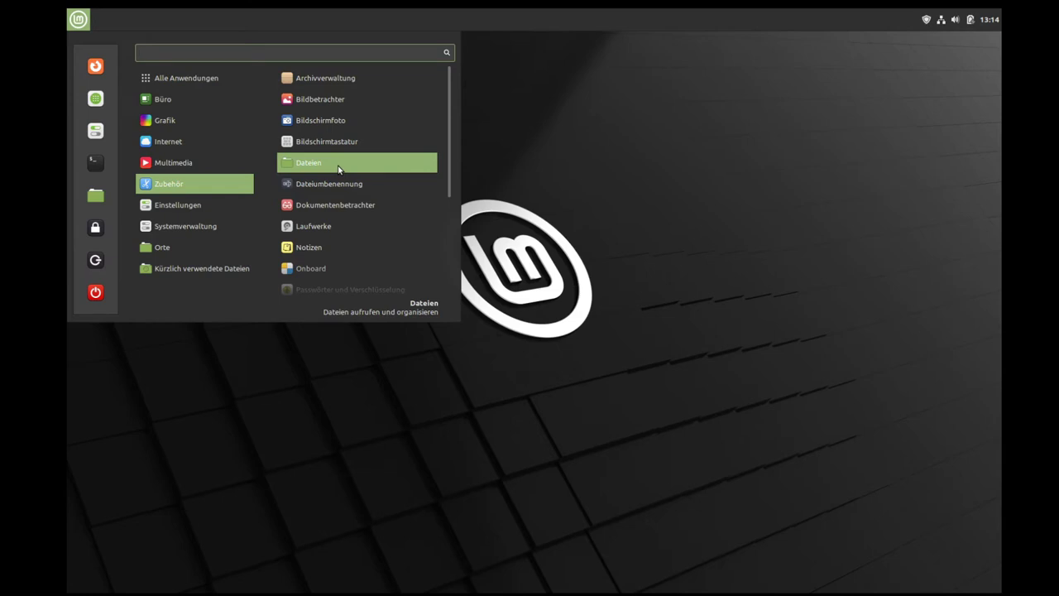
pyautogui.click(310, 164)
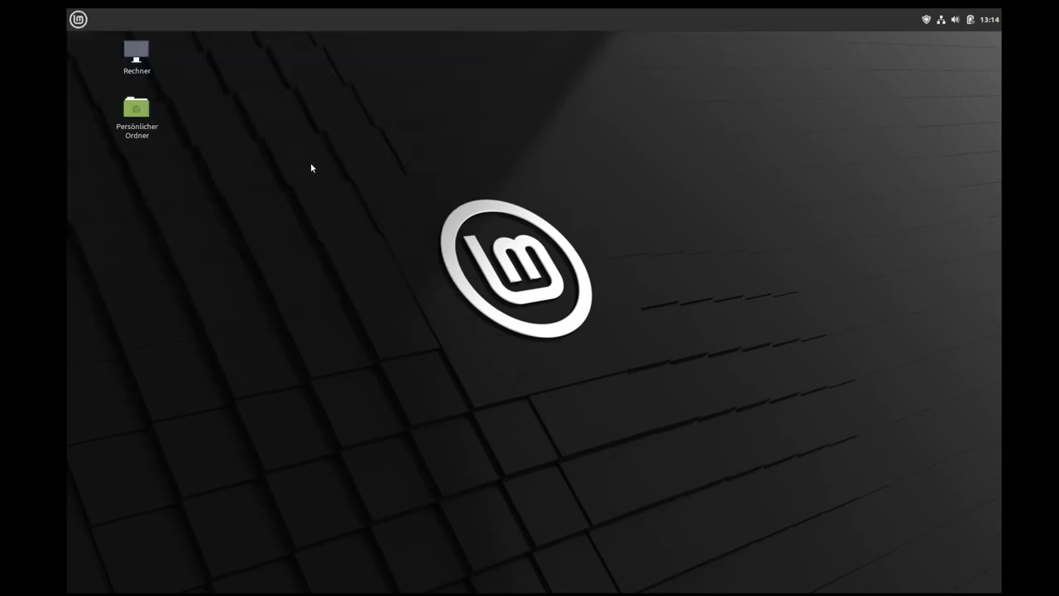
pyautogui.click(273, 56)
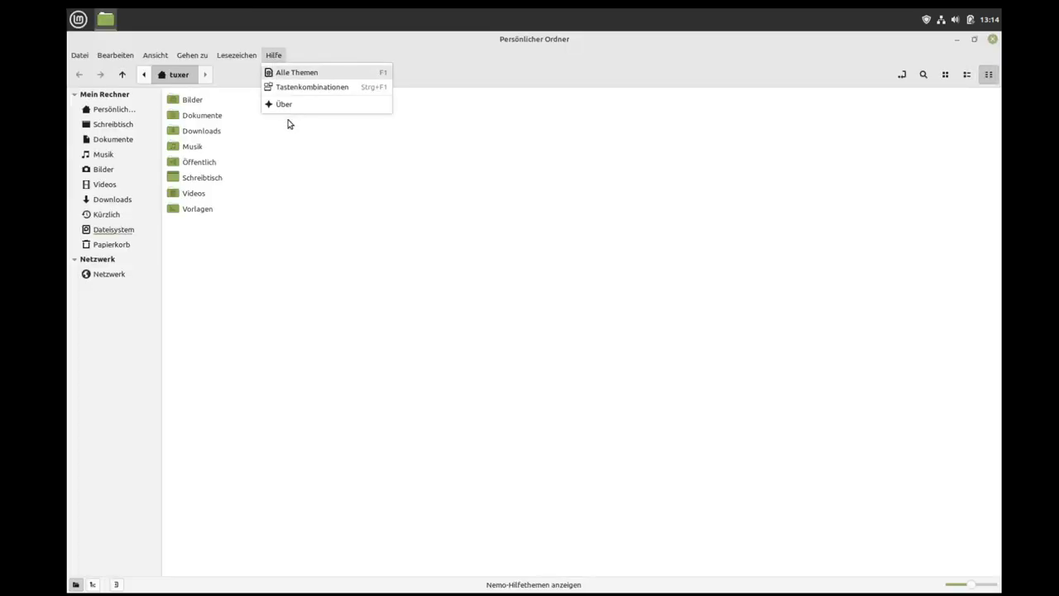
pyautogui.click(287, 106)
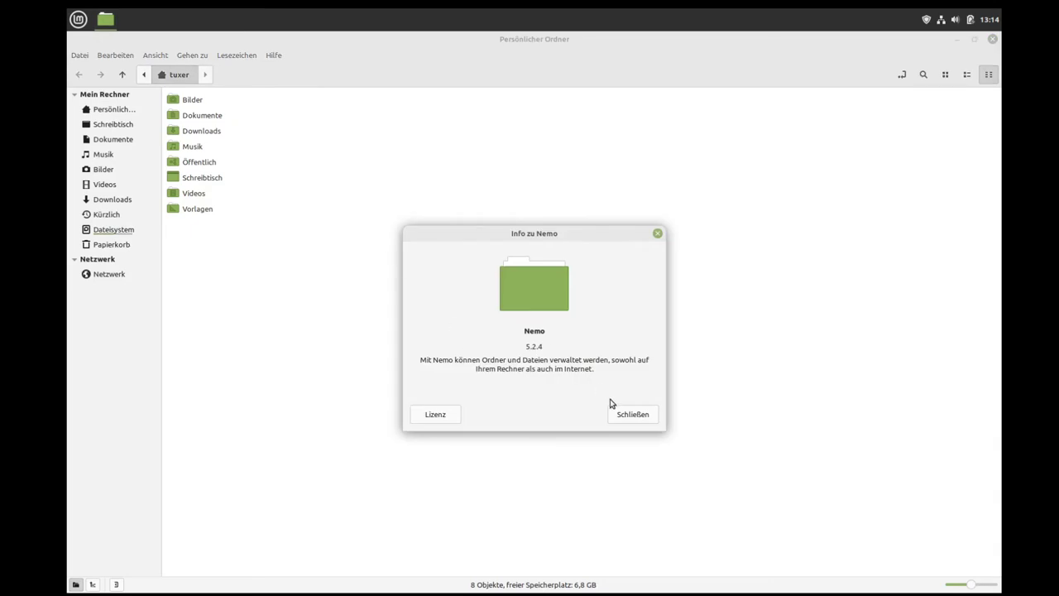
pyautogui.click(620, 414)
pyautogui.click(992, 42)
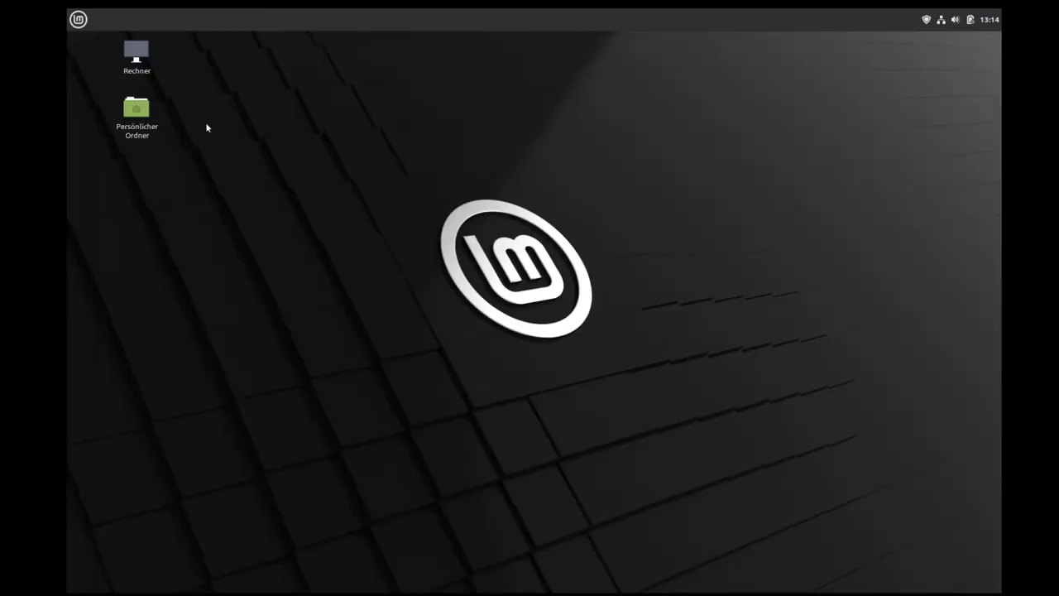
# Step: Launch the Dateiumbenennung file-renaming tool and close it again
pyautogui.click(77, 19)
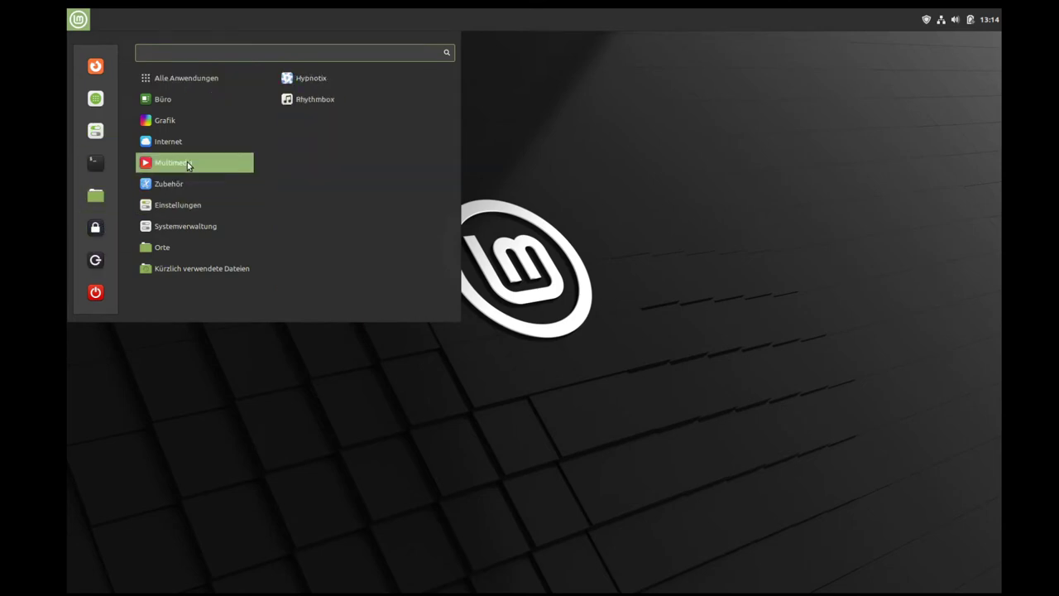
pyautogui.moveTo(190, 184)
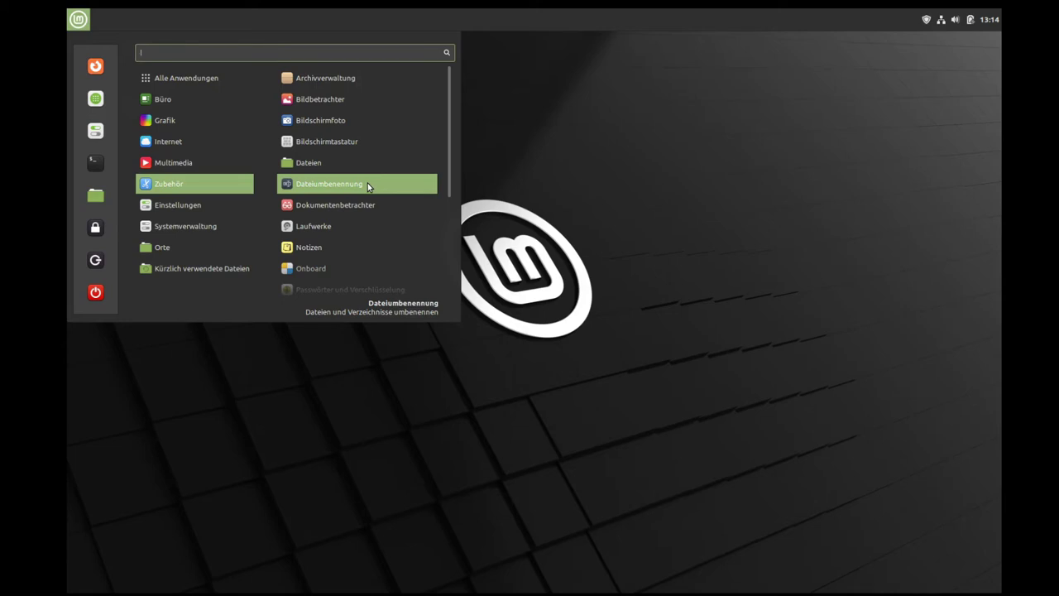
pyautogui.click(367, 184)
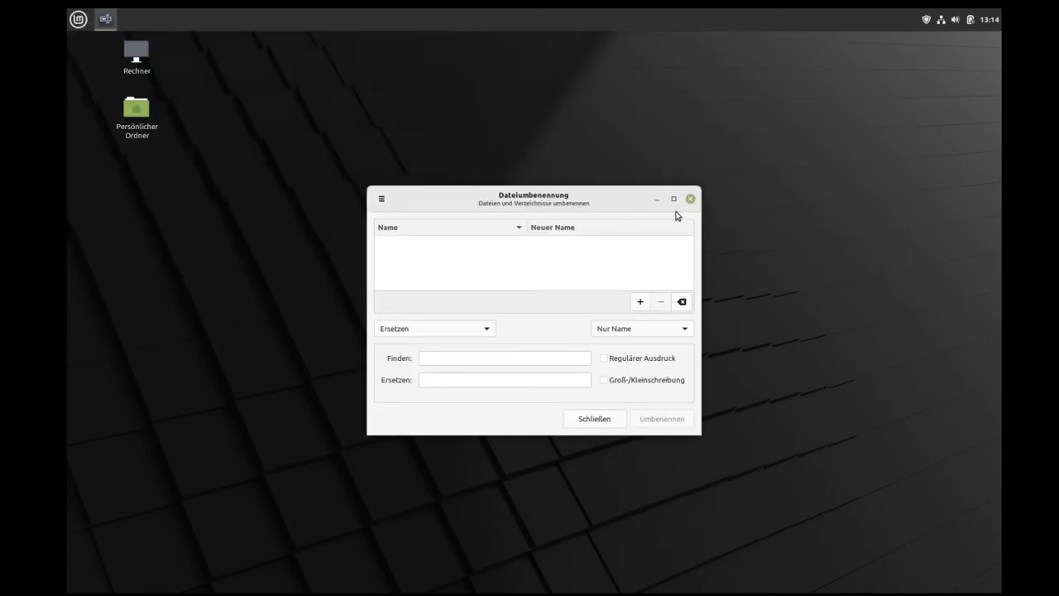
pyautogui.click(690, 199)
# Step: Create an empty document named Unbenanntes Dokument in the home folder and paste copies of it
pyautogui.doubleClick(136, 110)
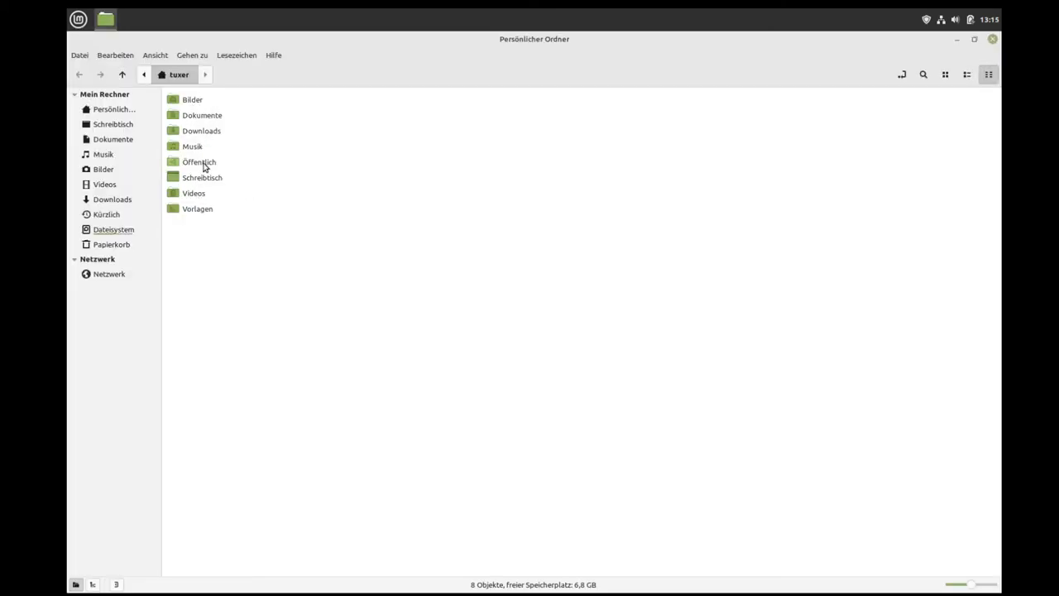
pyautogui.rightClick(205, 278)
pyautogui.moveTo(265, 299)
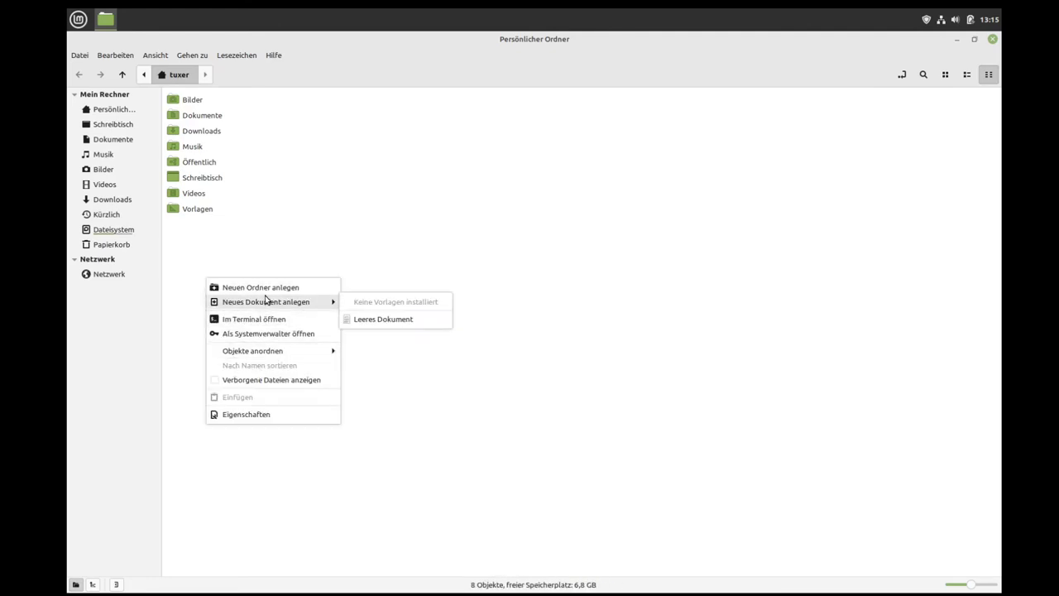
pyautogui.click(351, 320)
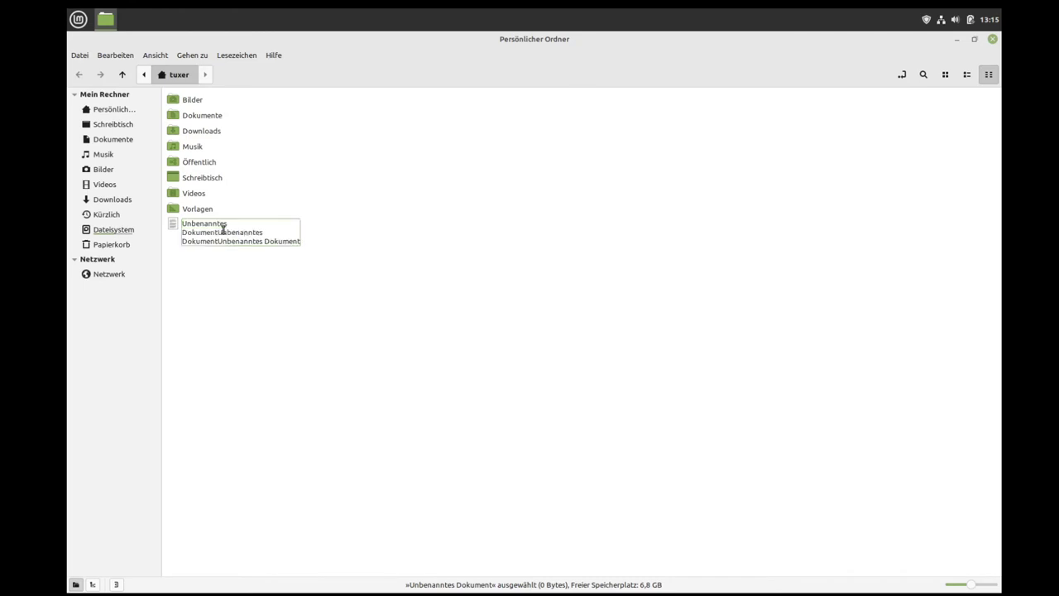
pyautogui.press('Return')
pyautogui.hotkey('ctrl', 'c')
pyautogui.hotkey('ctrl', 'v')
pyautogui.hotkey('ctrl', 'v')
pyautogui.hotkey('ctrl', 'v')
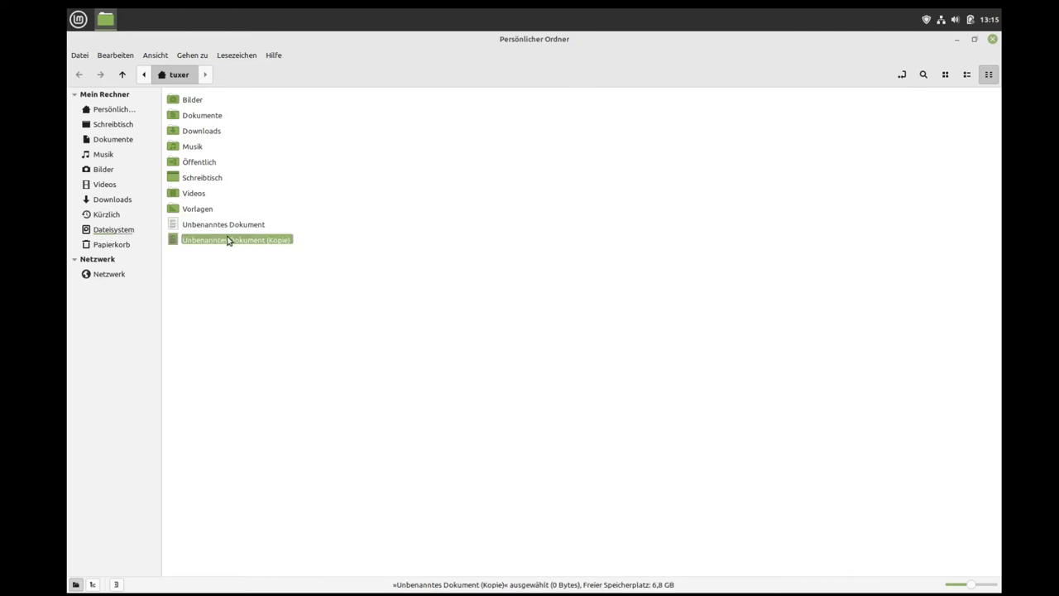
# Step: Select all four documents, open F2 bulk renaming, close it unchanged, and minimise Nemo
pyautogui.click(273, 307)
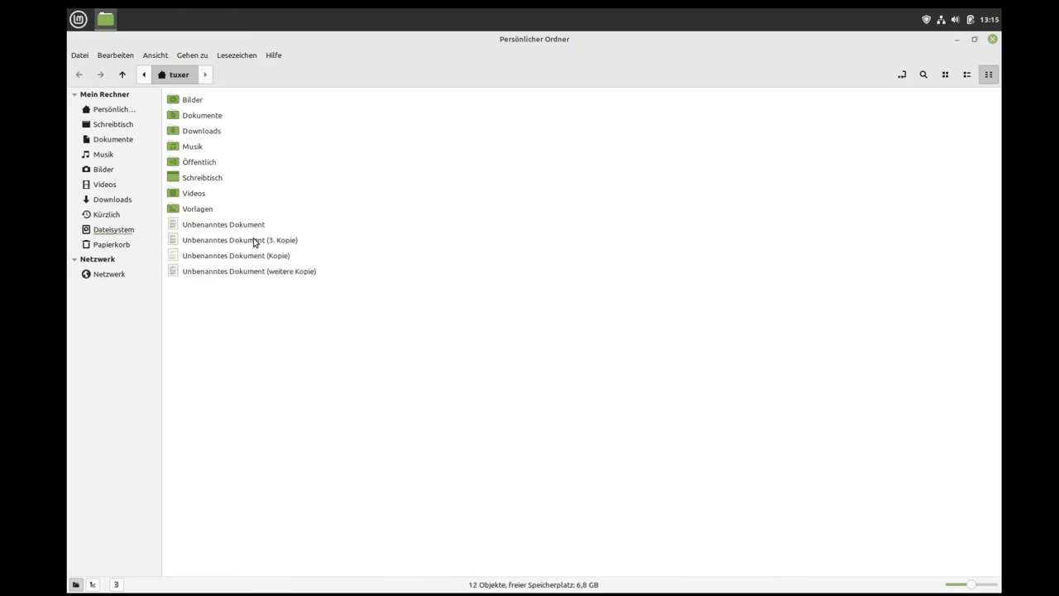
pyautogui.click(257, 225)
pyautogui.keyDown('shift'); pyautogui.click(250, 271); pyautogui.keyUp('shift')
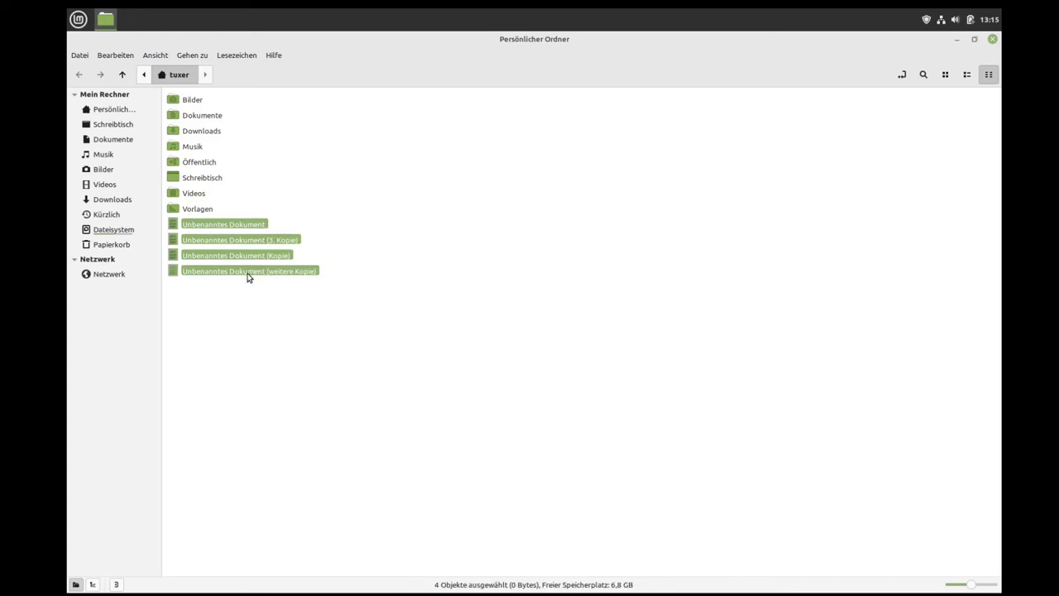
pyautogui.press('F2')
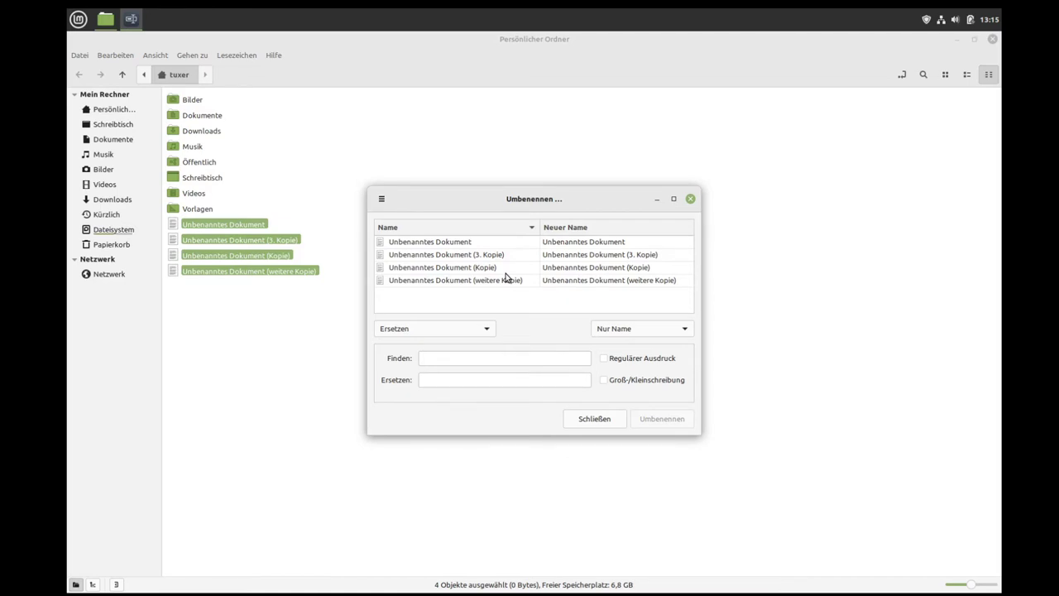
pyautogui.click(691, 198)
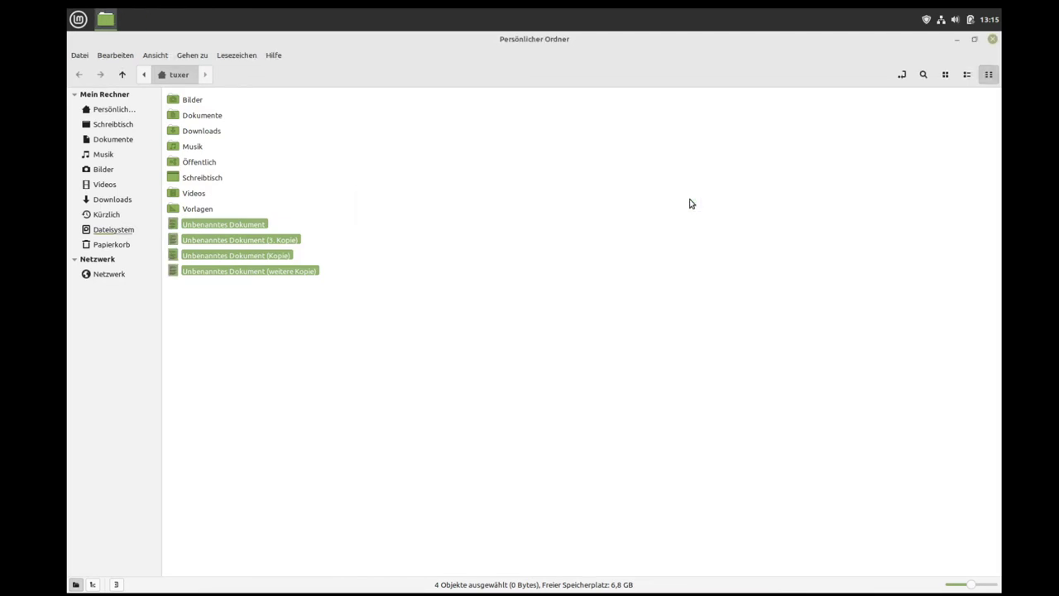
pyautogui.click(960, 38)
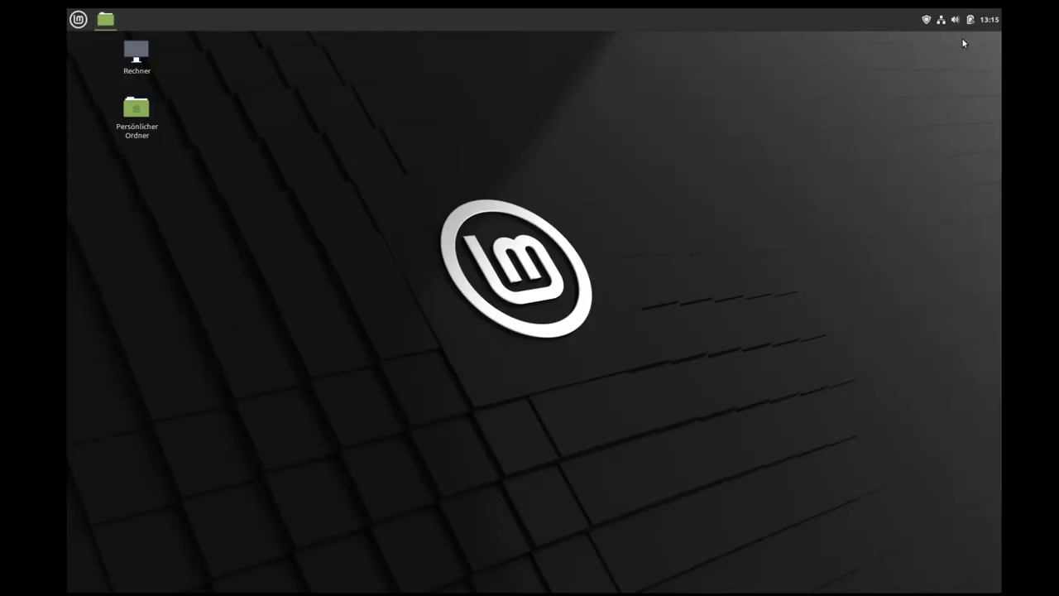
pyautogui.click(79, 20)
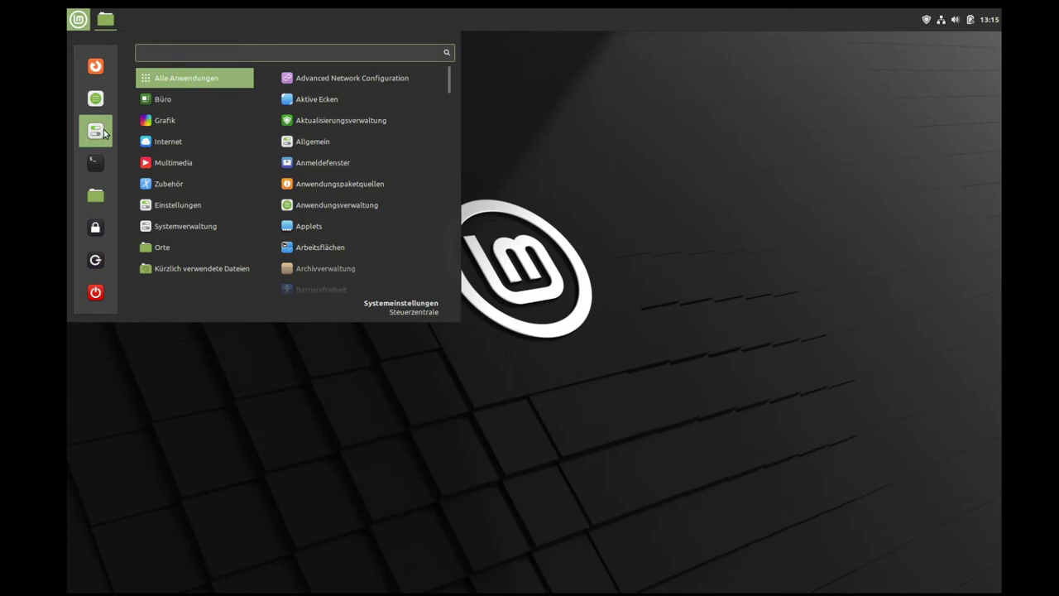
pyautogui.moveTo(176, 183)
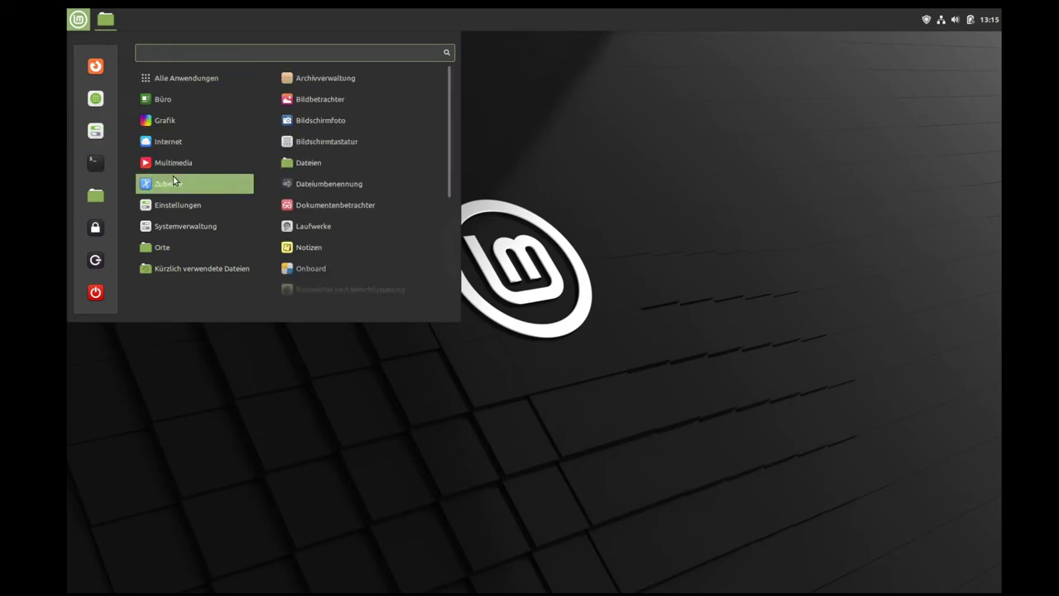
pyautogui.rightClick(331, 191)
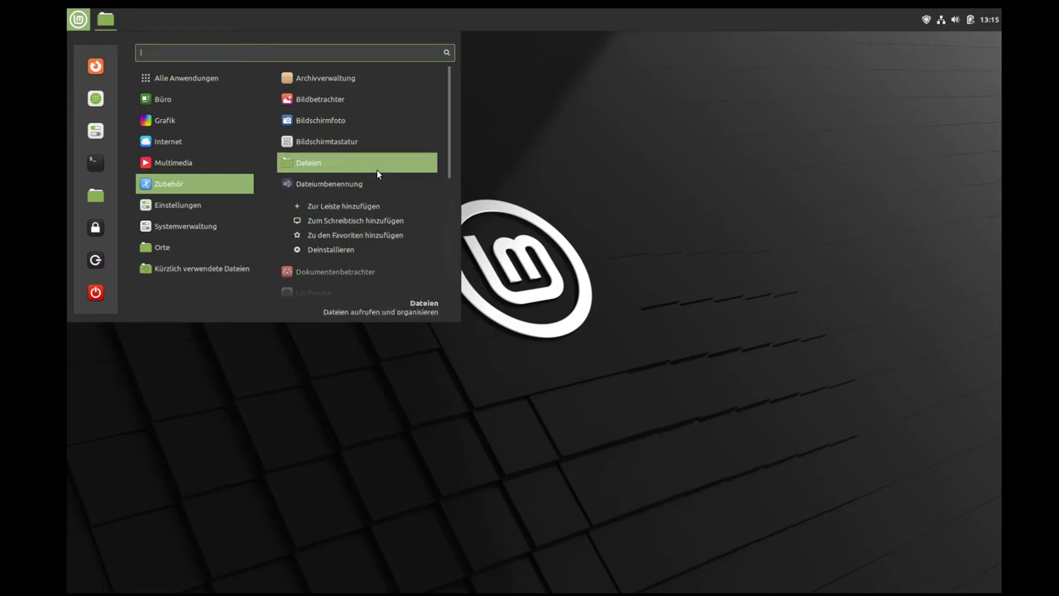
pyautogui.click(327, 186)
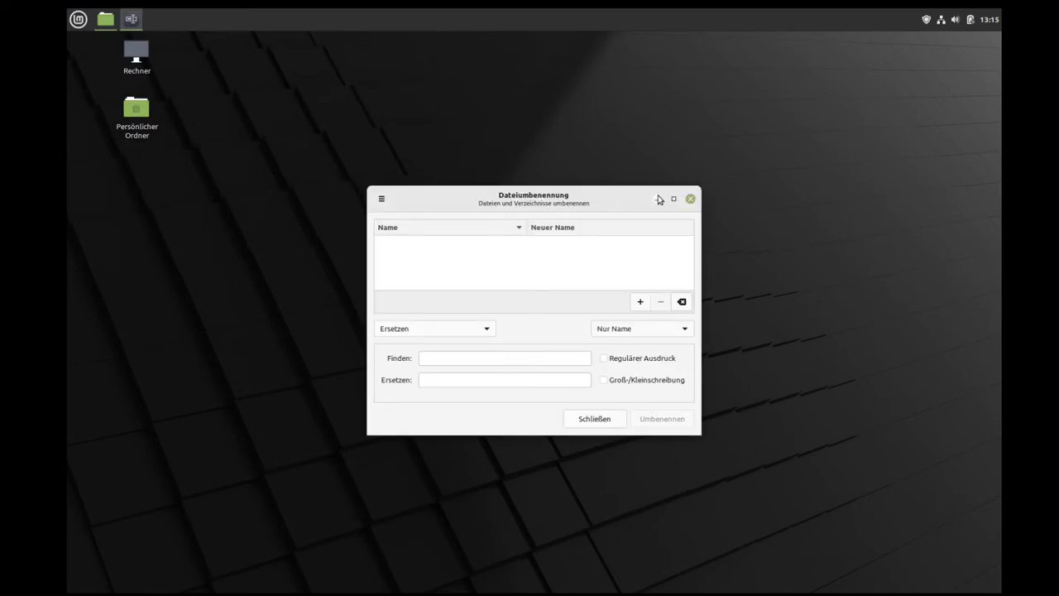
pyautogui.click(691, 201)
pyautogui.press('super')
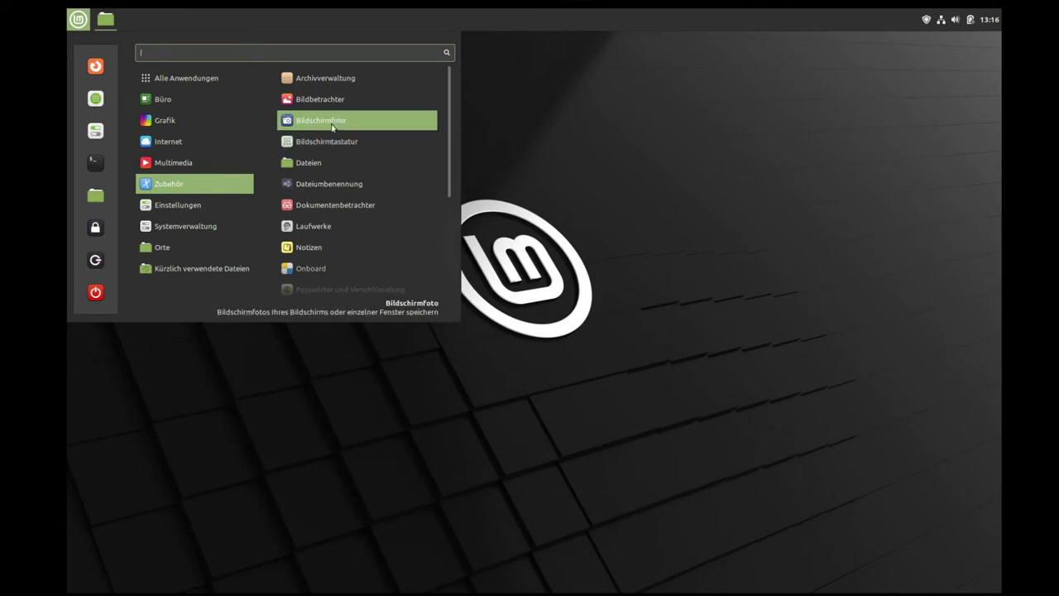
pyautogui.click(315, 228)
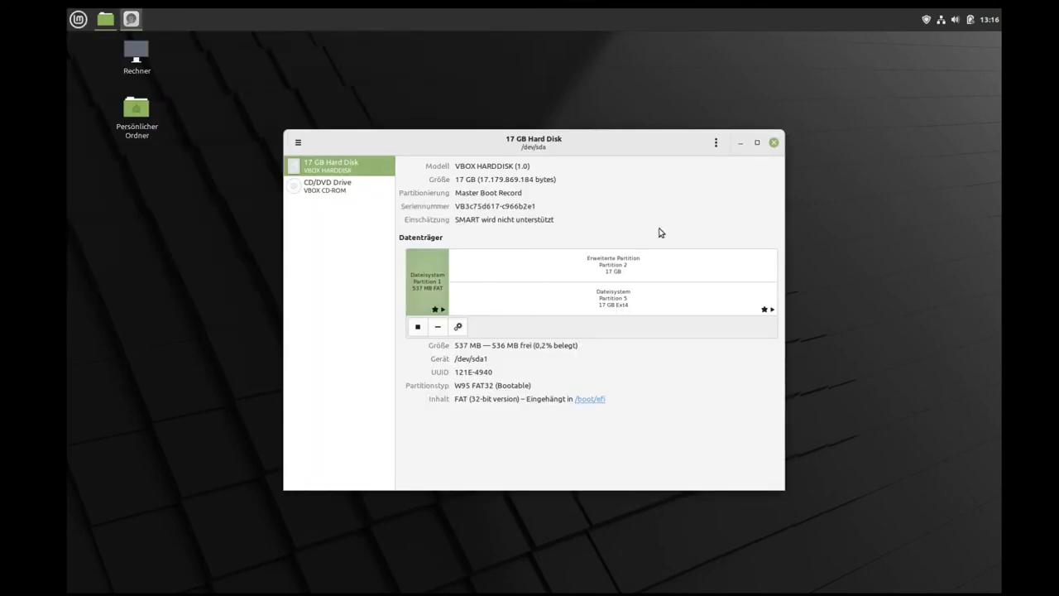
pyautogui.click(774, 143)
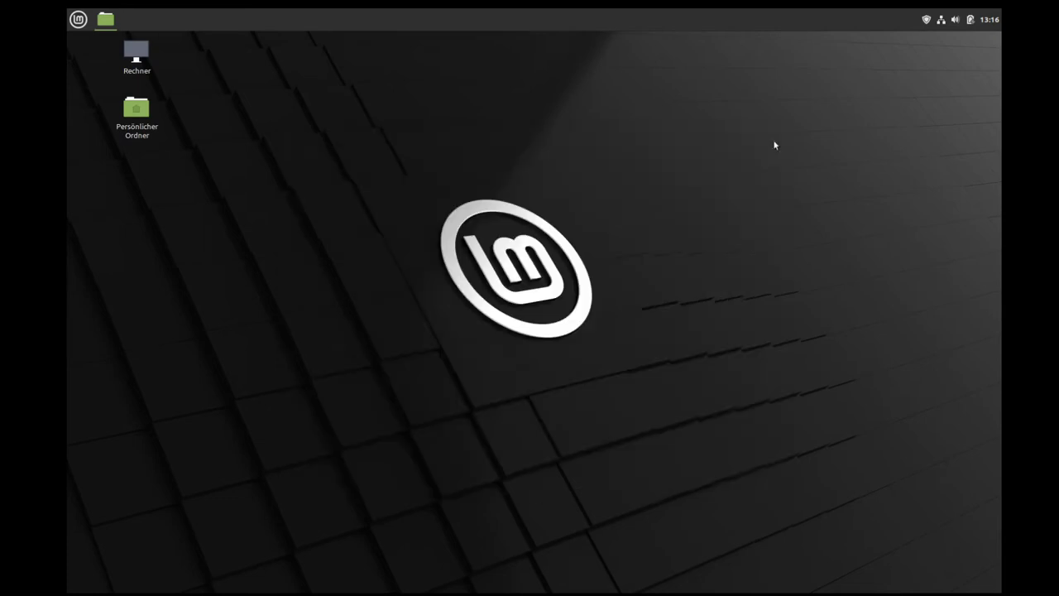
# Step: Launch Notizen, drag its blank sticky note to the desktop centre, then delete it, confirming with Ja
pyautogui.click(78, 19)
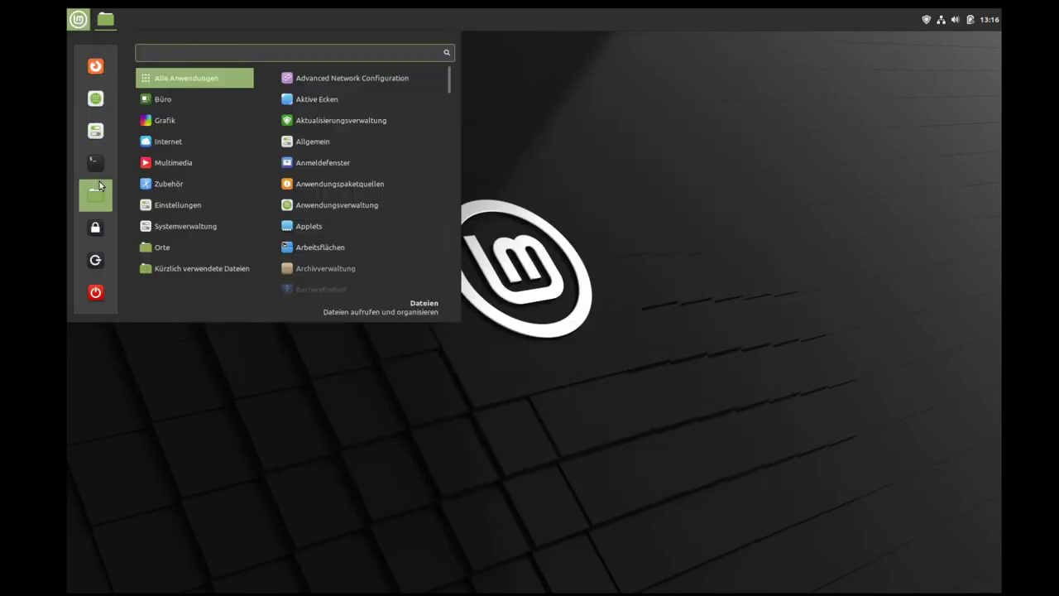
pyautogui.moveTo(186, 189)
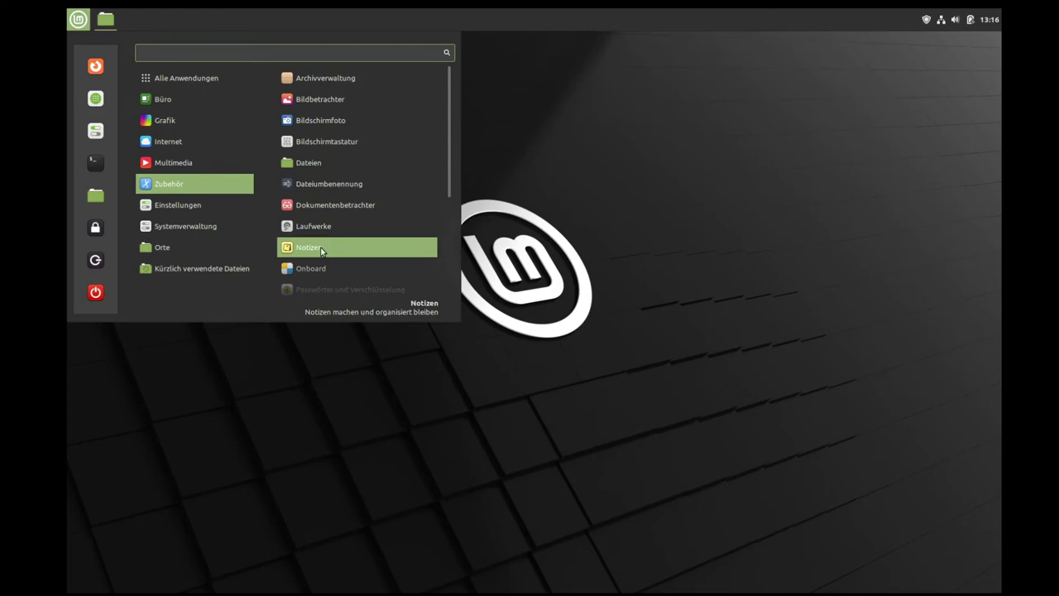
pyautogui.click(332, 246)
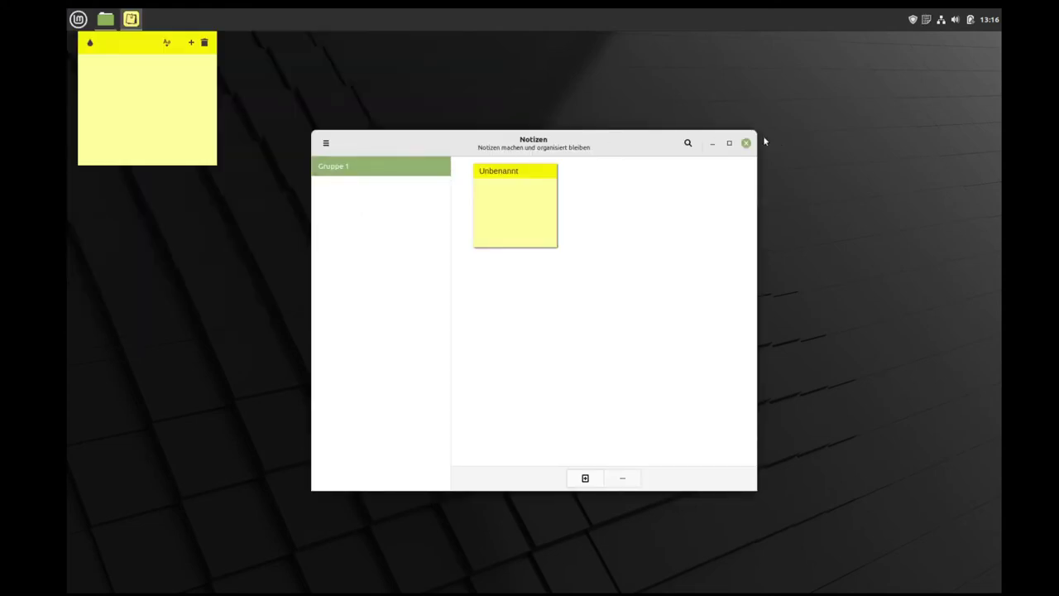
pyautogui.click(745, 143)
pyautogui.moveTo(142, 47); pyautogui.dragTo(698, 135)
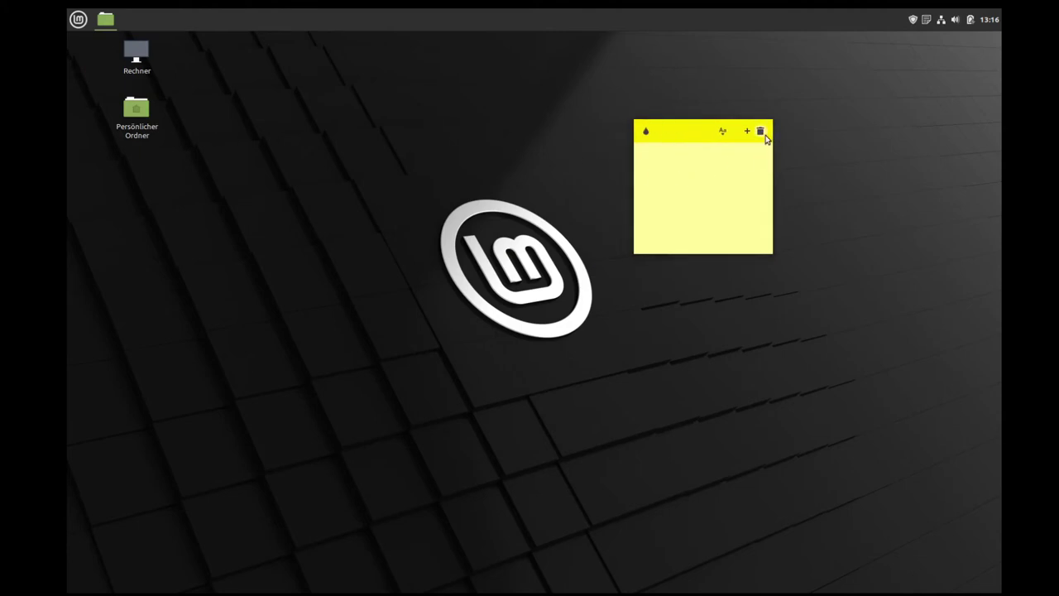
pyautogui.click(700, 221)
pyautogui.click(761, 130)
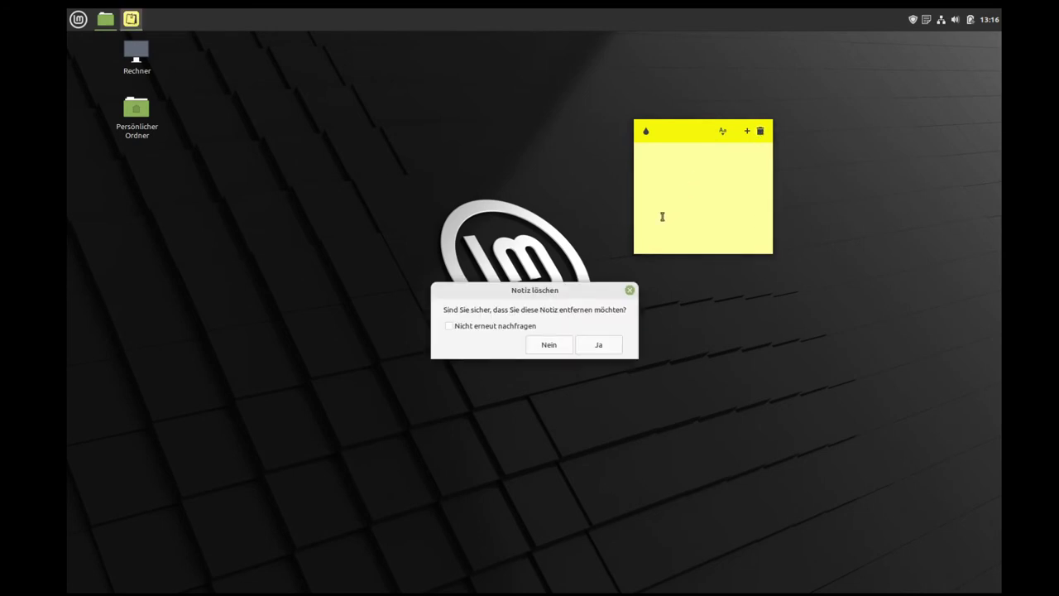
pyautogui.click(600, 345)
pyautogui.click(78, 18)
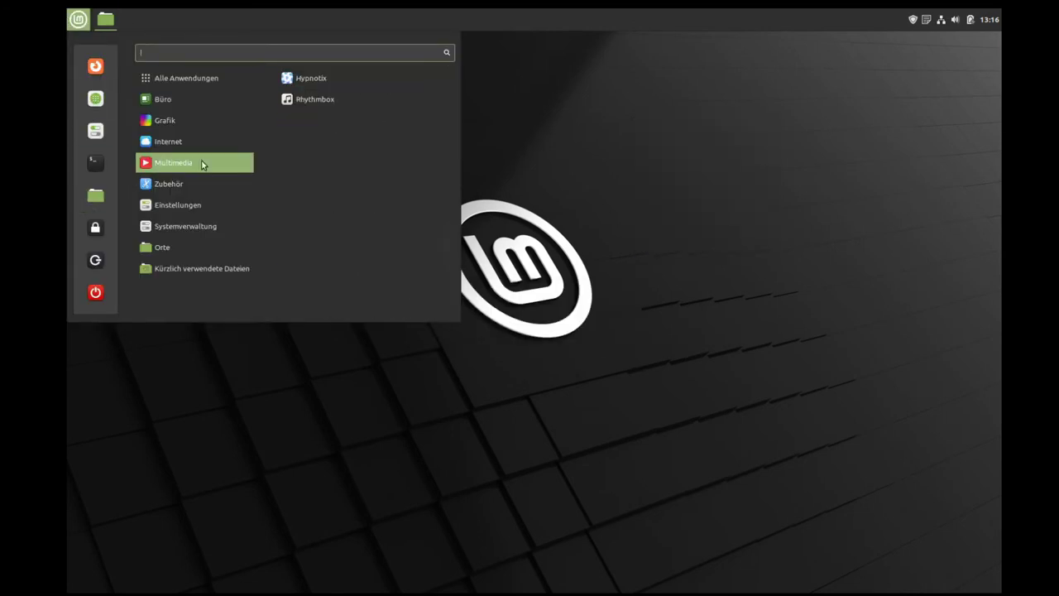
# Step: Launch the Onboard on-screen keyboard from Zubehör and close it
pyautogui.moveTo(191, 184)
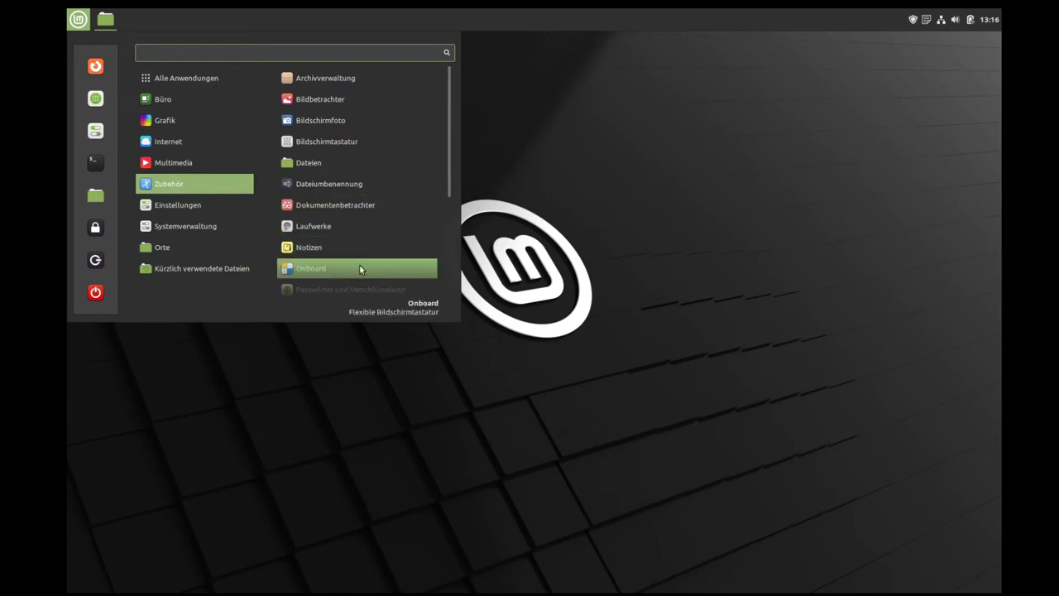
pyautogui.click(359, 267)
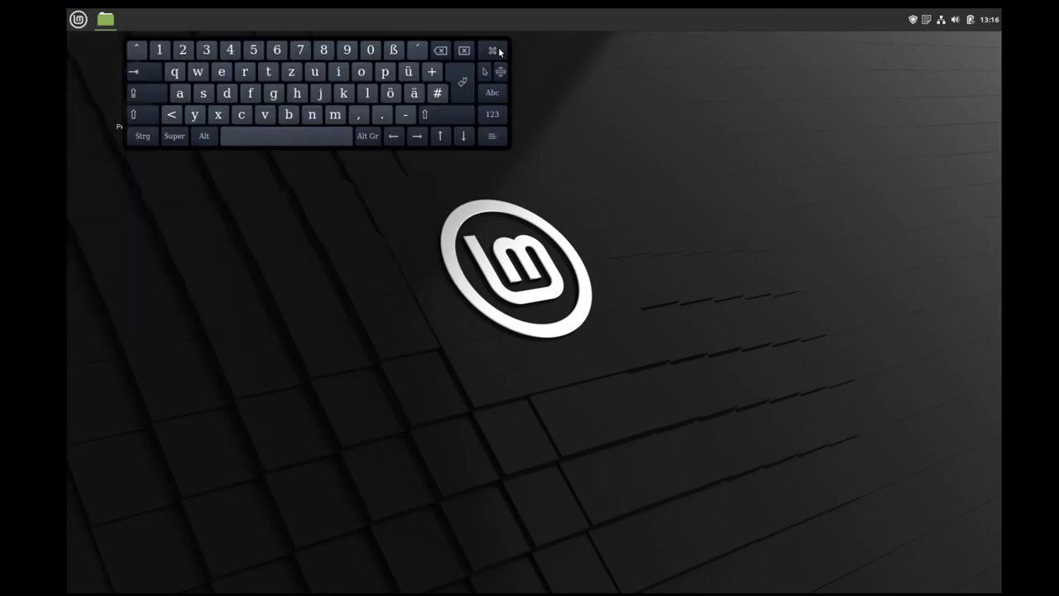
pyautogui.click(498, 51)
# Step: Launch Redshift, view its status Information from the tray menu, then choose Beenden
pyautogui.click(78, 18)
pyautogui.moveTo(190, 184)
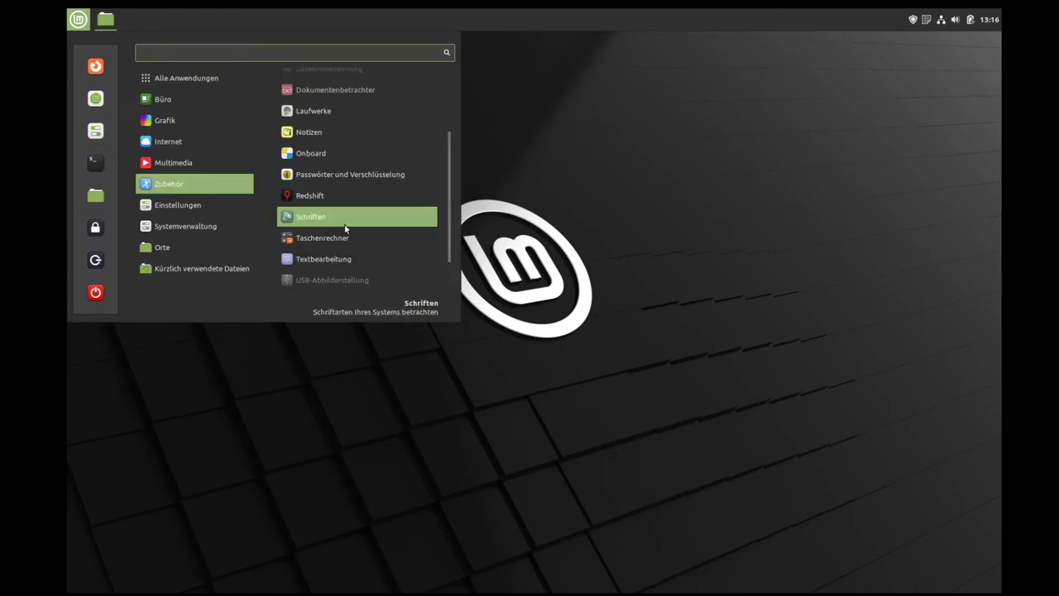
pyautogui.click(302, 199)
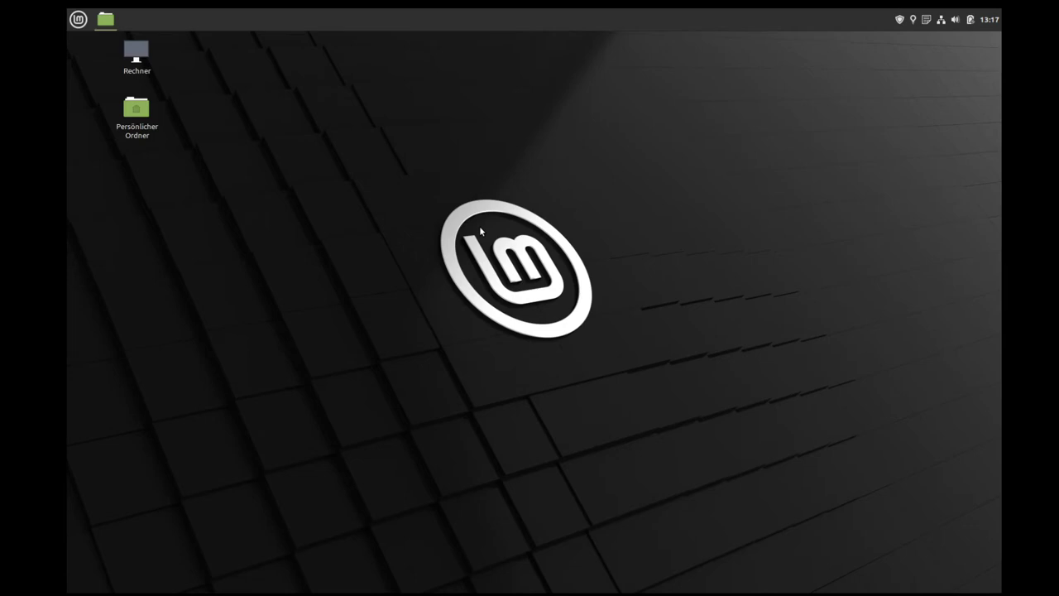
pyautogui.click(914, 24)
pyautogui.click(936, 81)
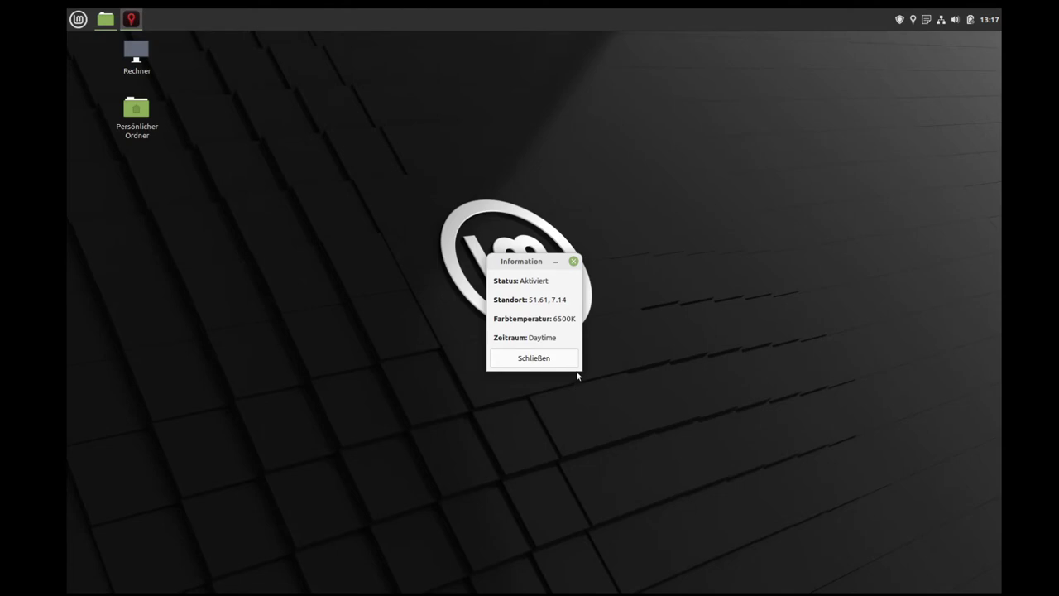
pyautogui.click(560, 359)
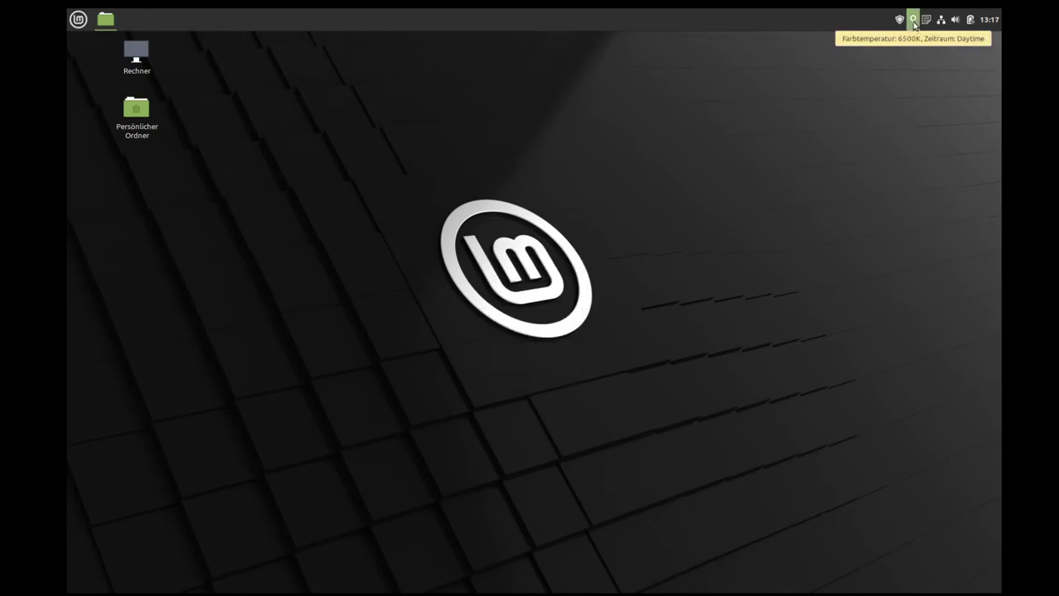
pyautogui.click(914, 23)
pyautogui.click(934, 96)
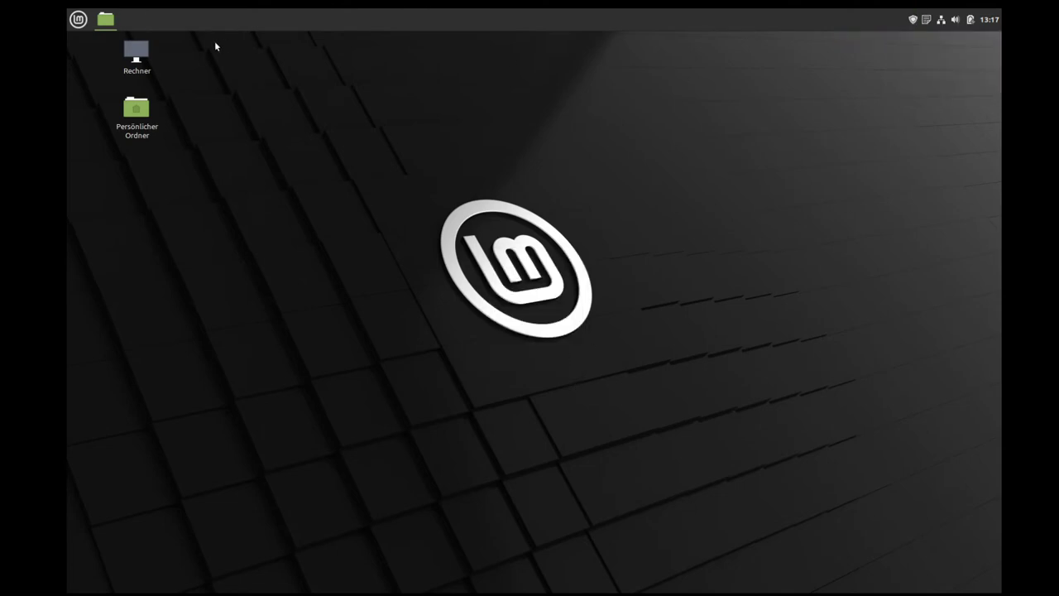
# Step: Relaunch Redshift from the menu and quit it again from its tray options
pyautogui.click(78, 19)
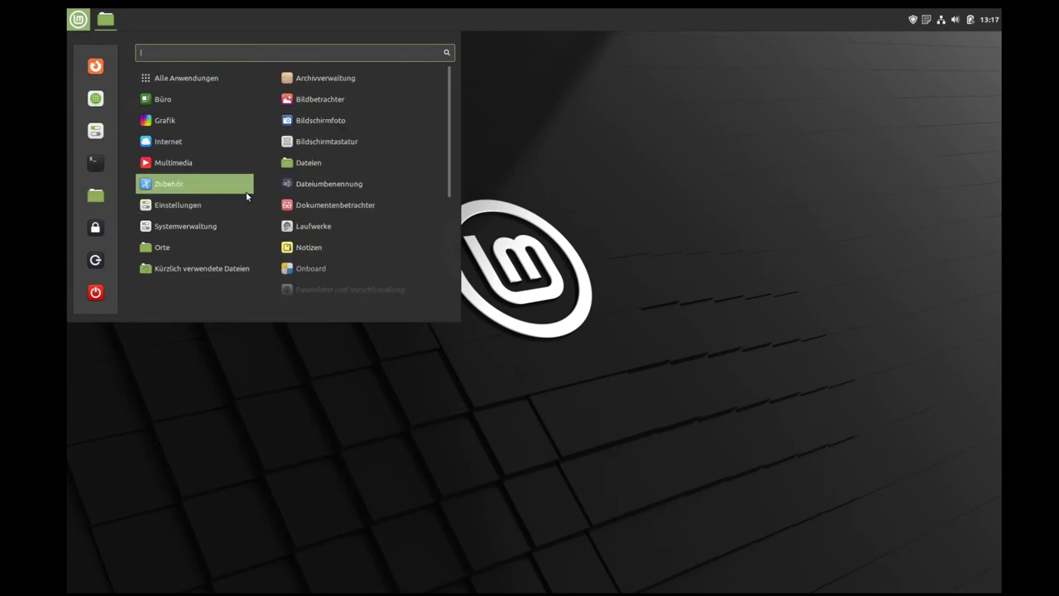
pyautogui.scroll(-5, 323, 231)
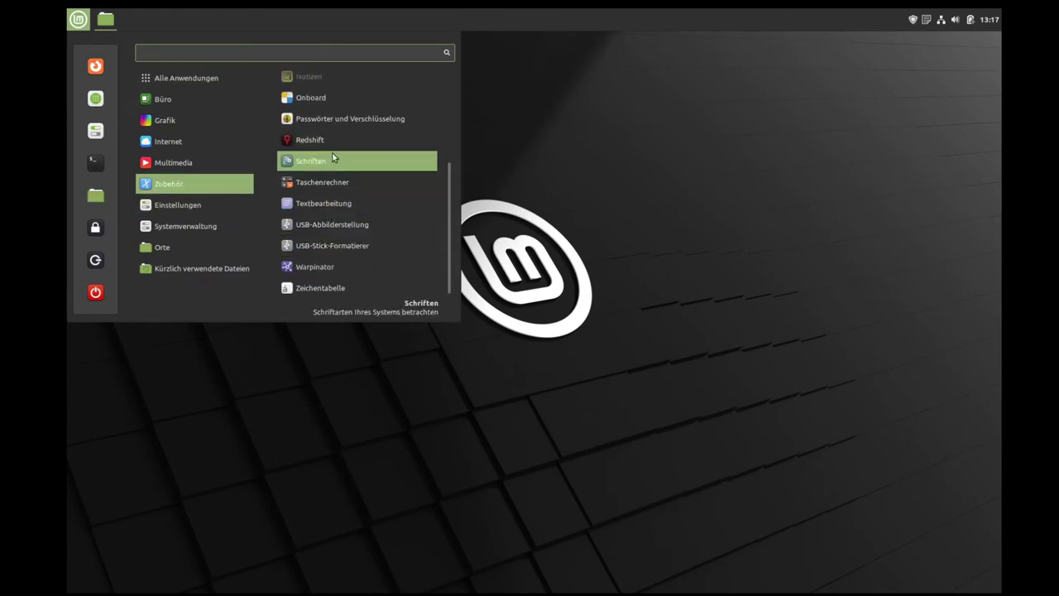
pyautogui.click(332, 144)
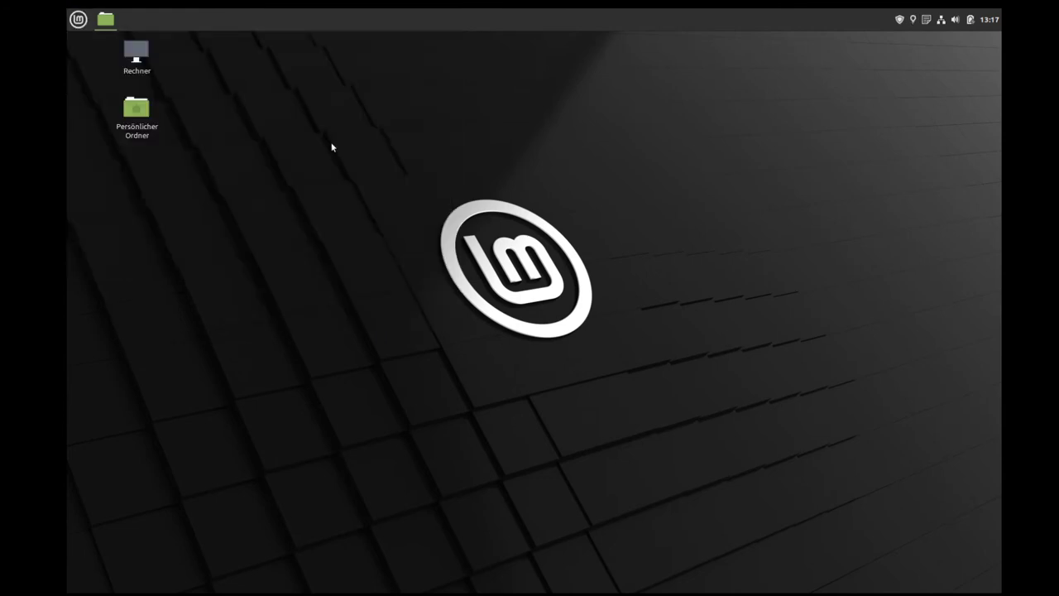
pyautogui.rightClick(913, 19)
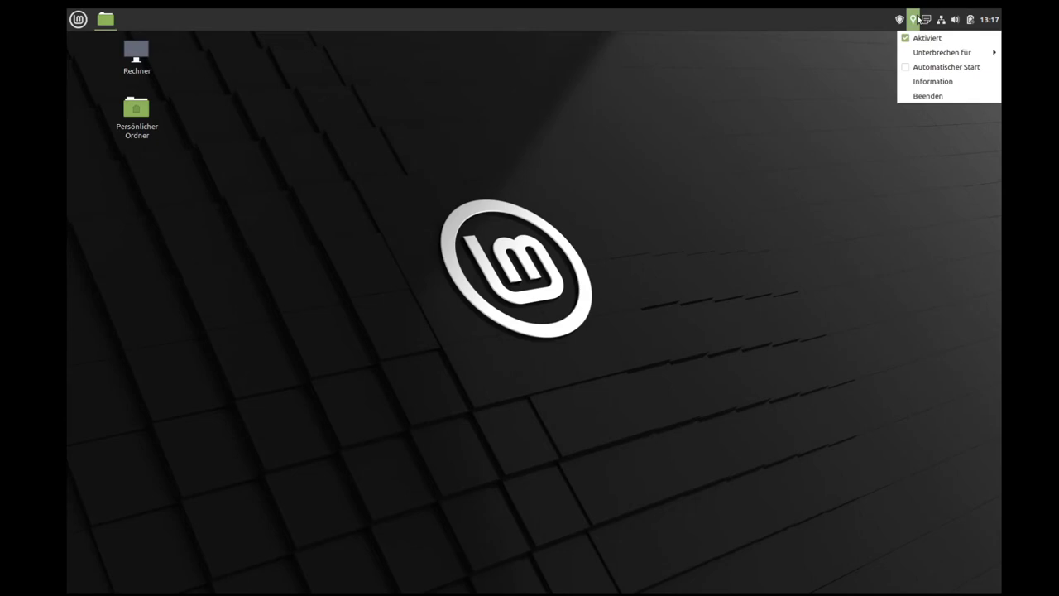
pyautogui.click(915, 95)
pyautogui.click(71, 23)
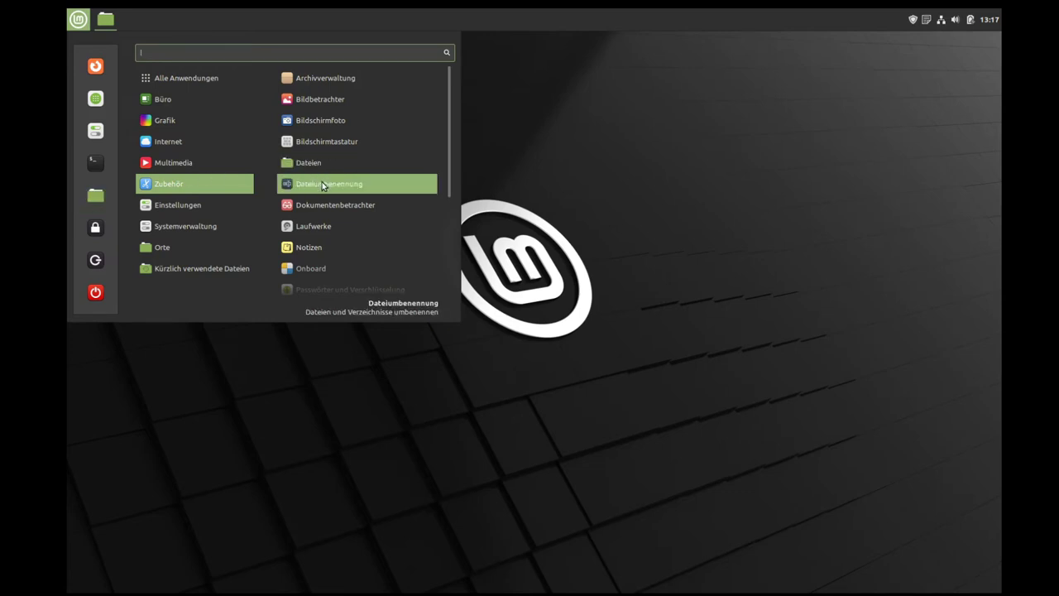
# Step: Launch the Schriften font viewer from Zubehör, scroll through the font grid, and close it
pyautogui.rightClick(323, 184)
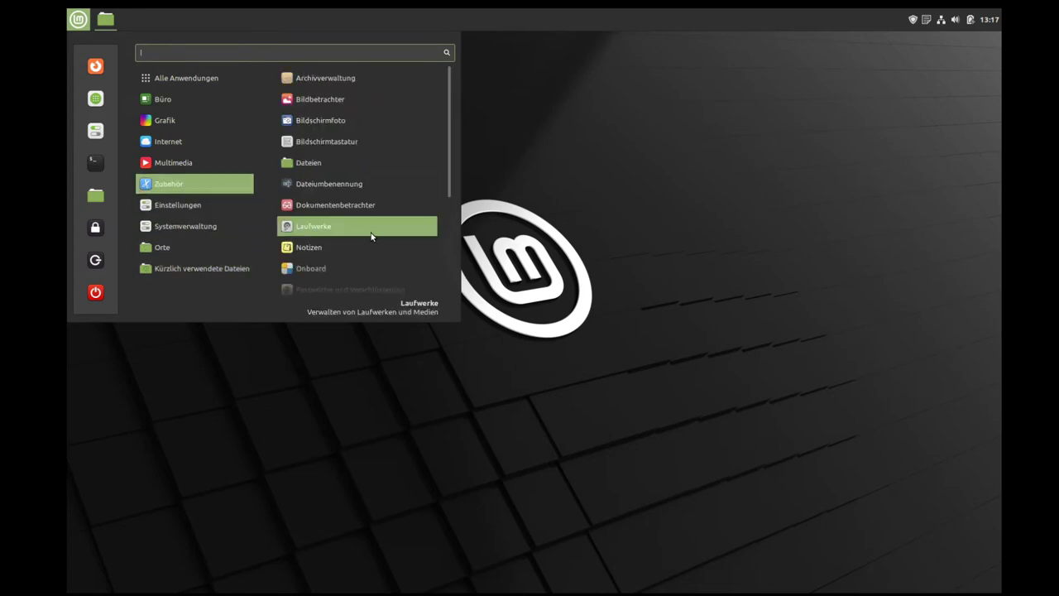
pyautogui.scroll(-1, 371, 234)
pyautogui.scroll(-3, 373, 237)
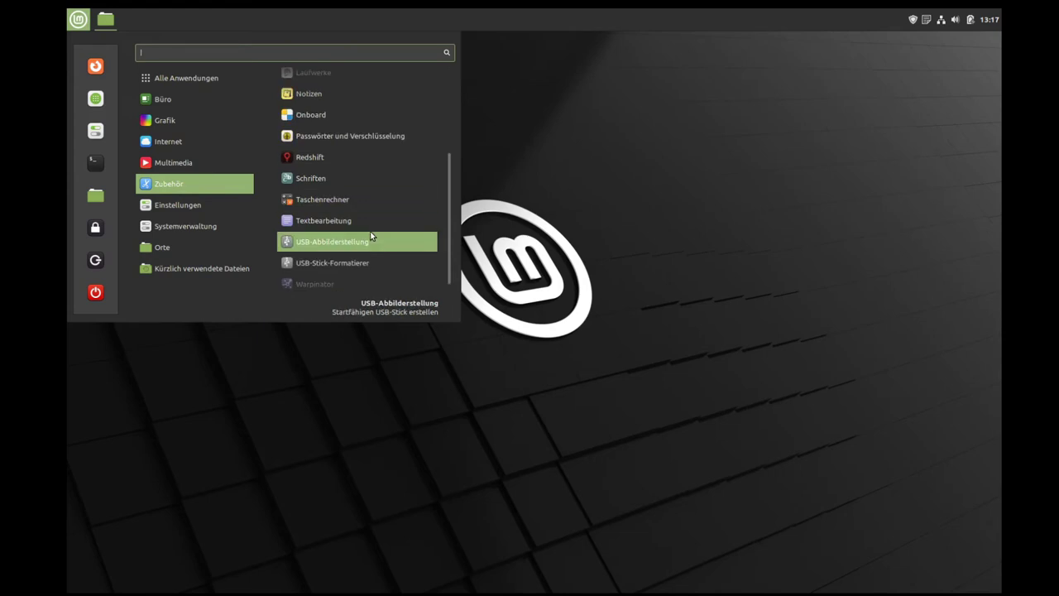
pyautogui.click(339, 181)
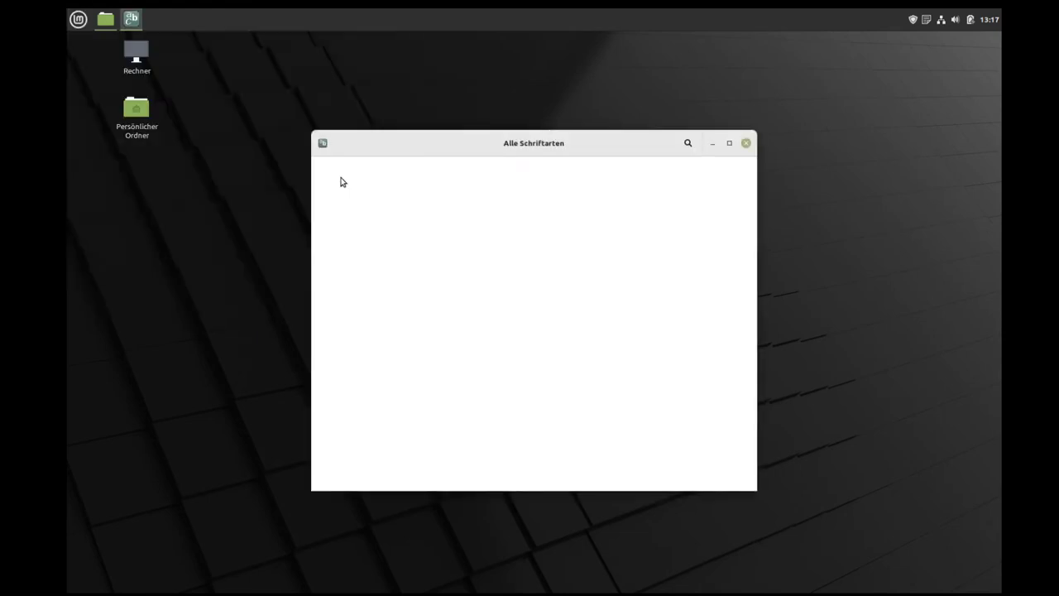
pyautogui.scroll(-4, 613, 248)
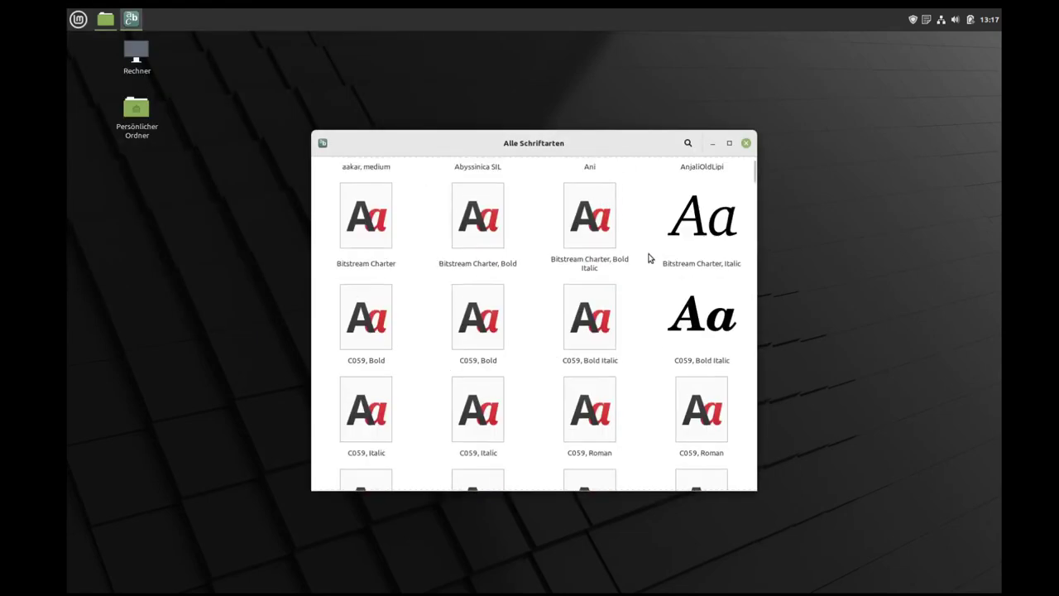
pyautogui.scroll(-3, 672, 245)
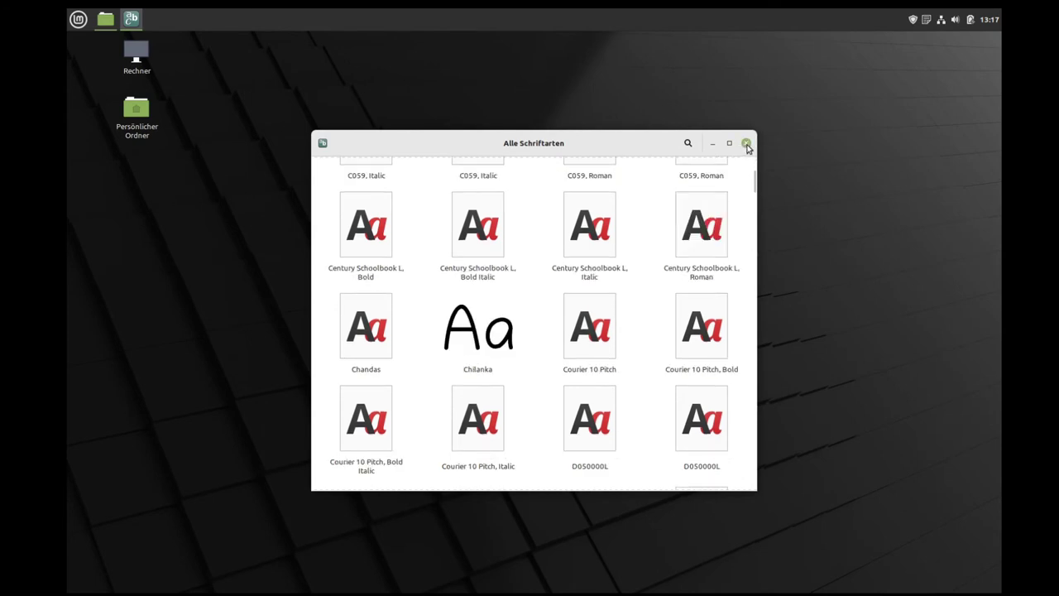
pyautogui.click(746, 143)
# Step: Launch USB-Abbilderstellung from the menu and close it without writing an image
pyautogui.click(74, 18)
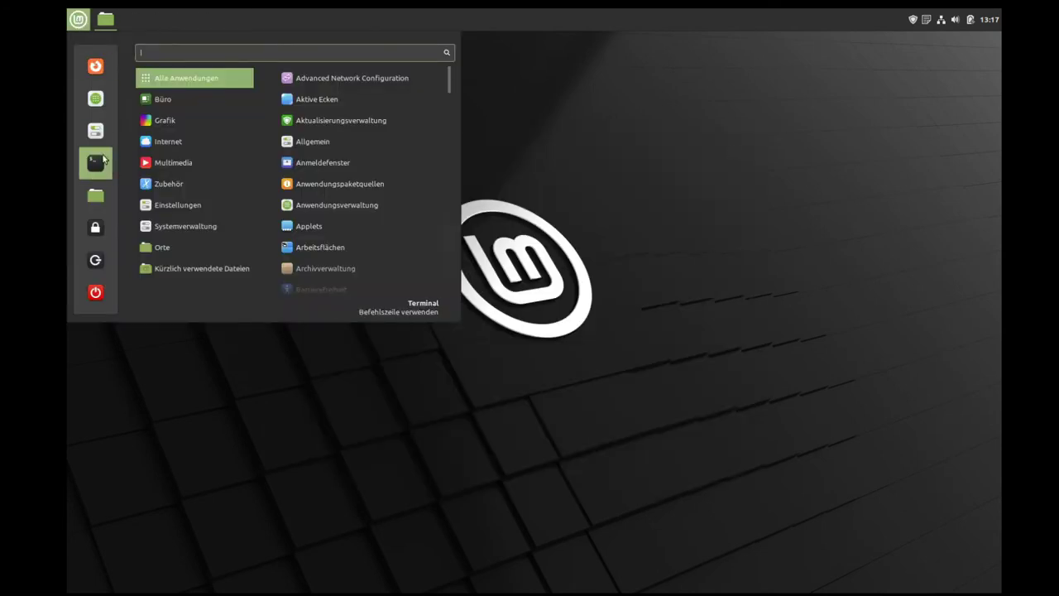
pyautogui.moveTo(231, 183)
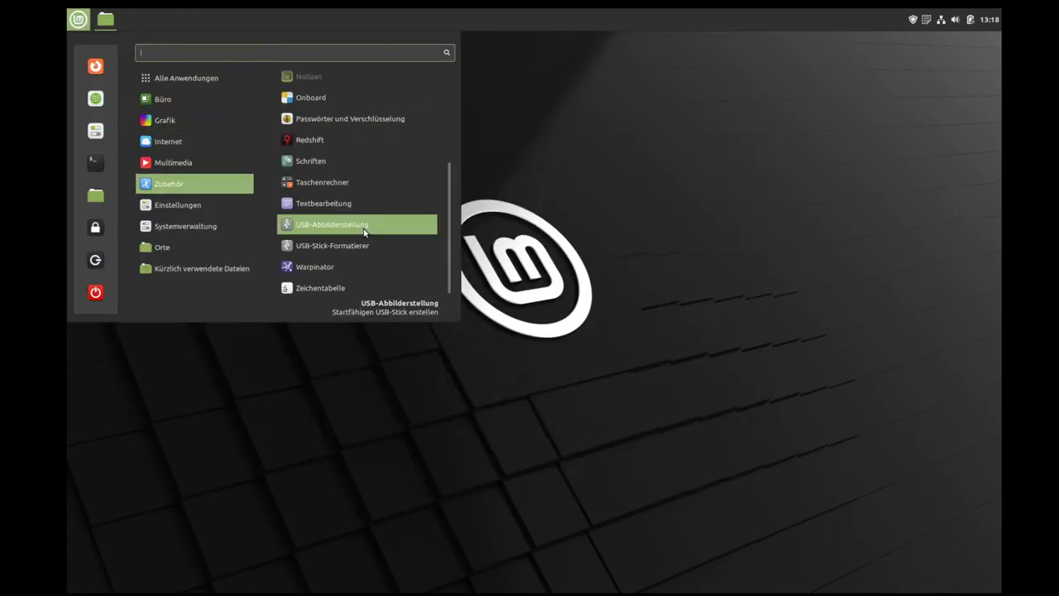
pyautogui.click(364, 230)
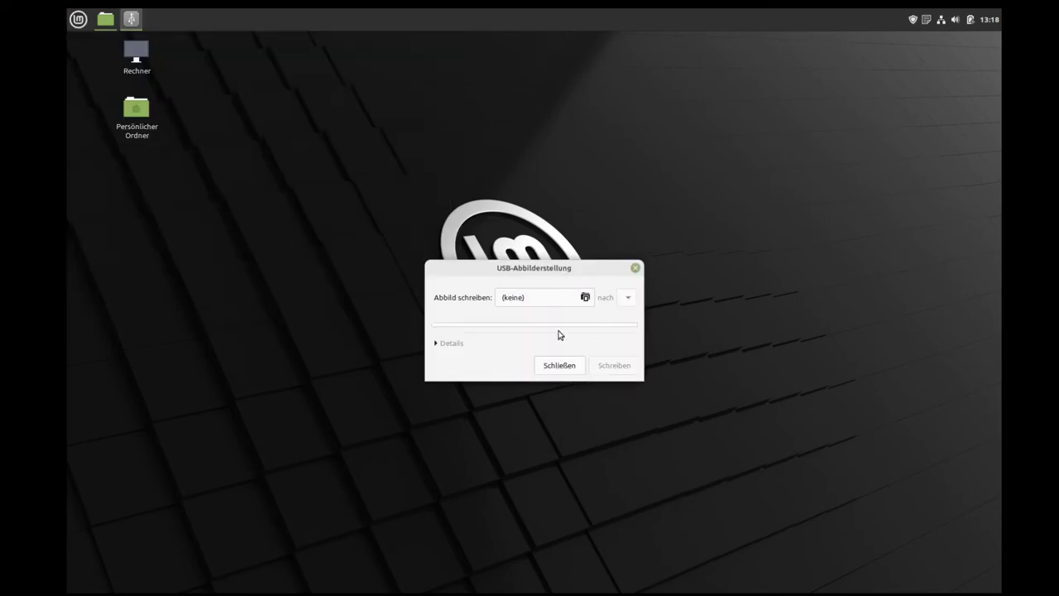
pyautogui.click(635, 265)
# Step: Launch USB-Stick-Formatierer, view its FAT32/exFAT/NTFS/EXT4 format list, keep FAT32, and close it
pyautogui.click(78, 19)
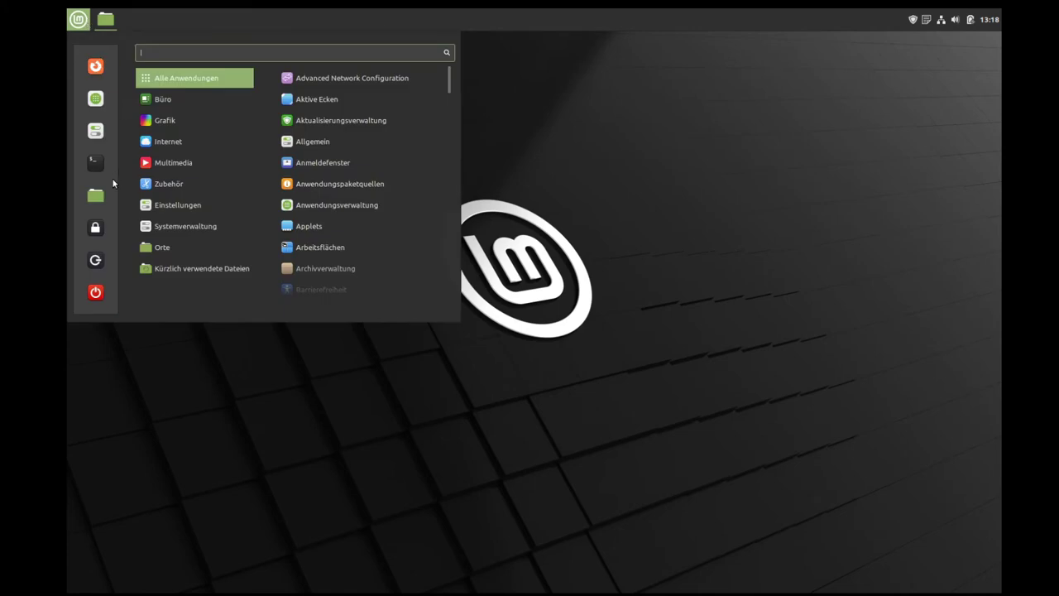
pyautogui.scroll(-4, 331, 245)
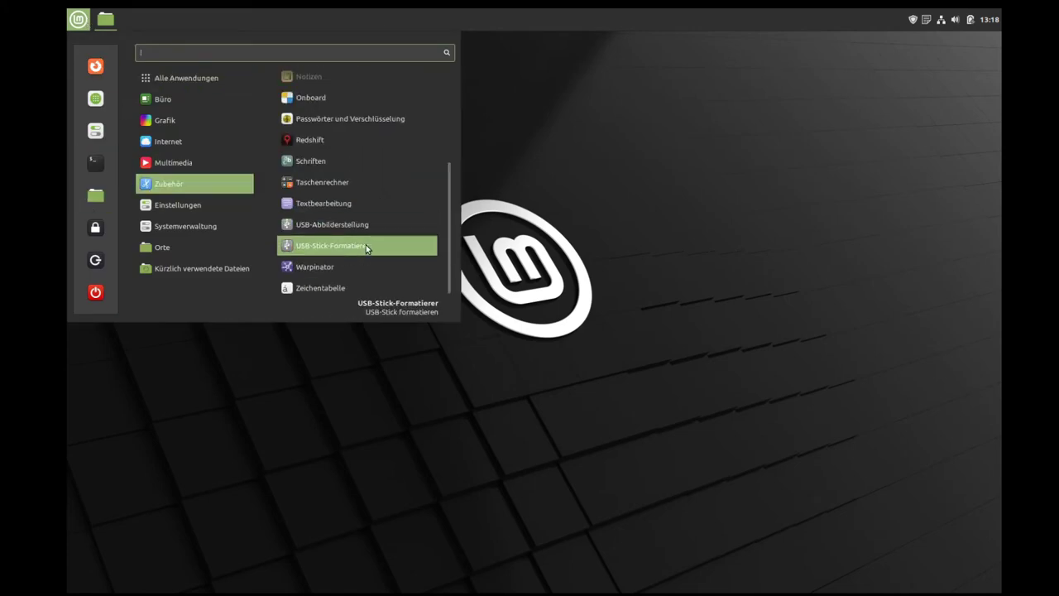
pyautogui.click(367, 247)
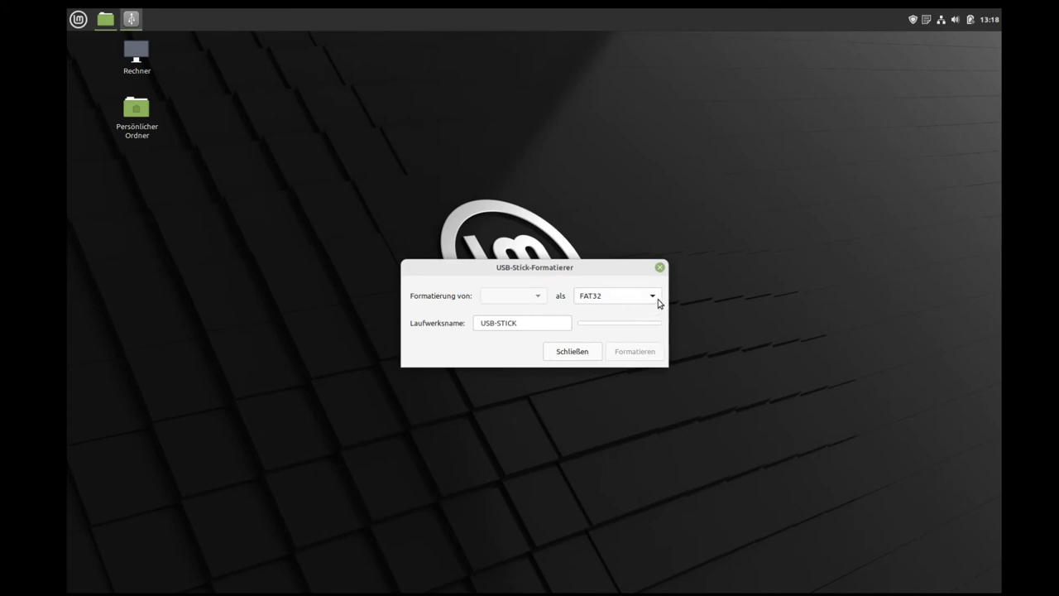
pyautogui.click(659, 299)
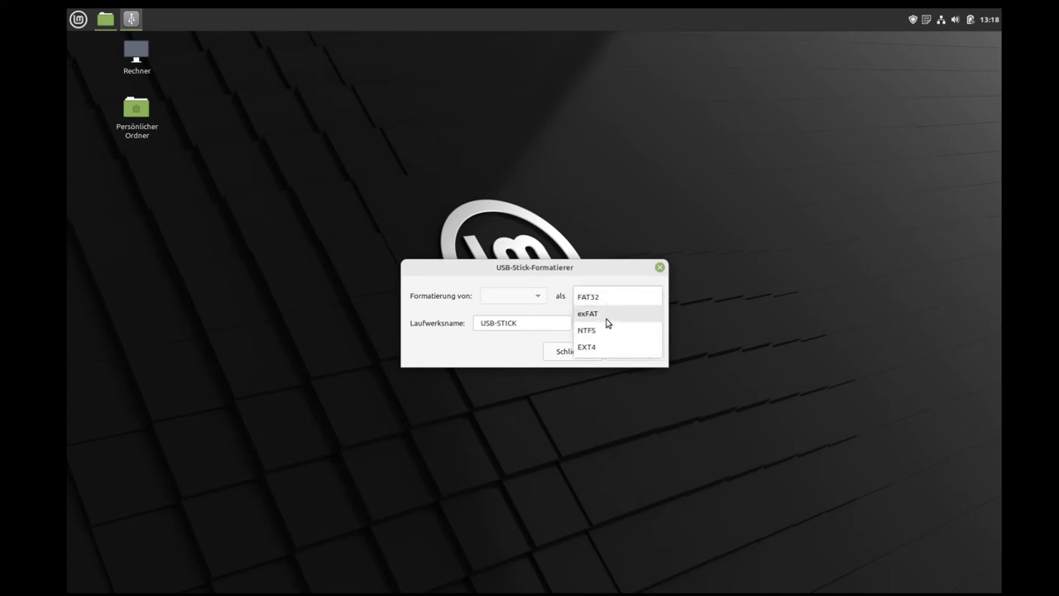
pyautogui.click(662, 269)
pyautogui.click(661, 269)
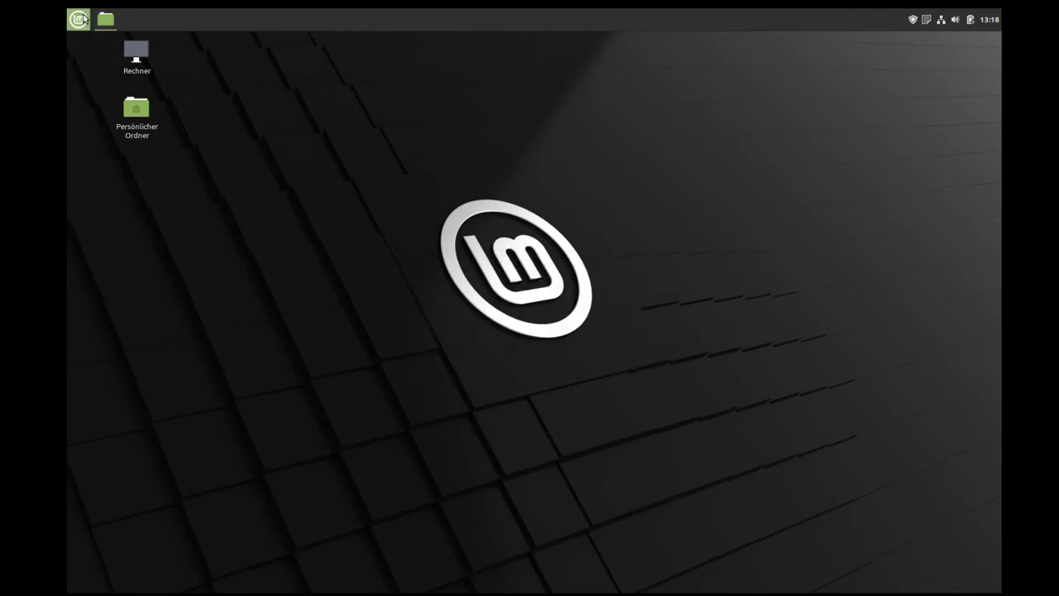
# Step: Launch Warpinator, let it report no other computers found, then close it
pyautogui.click(78, 19)
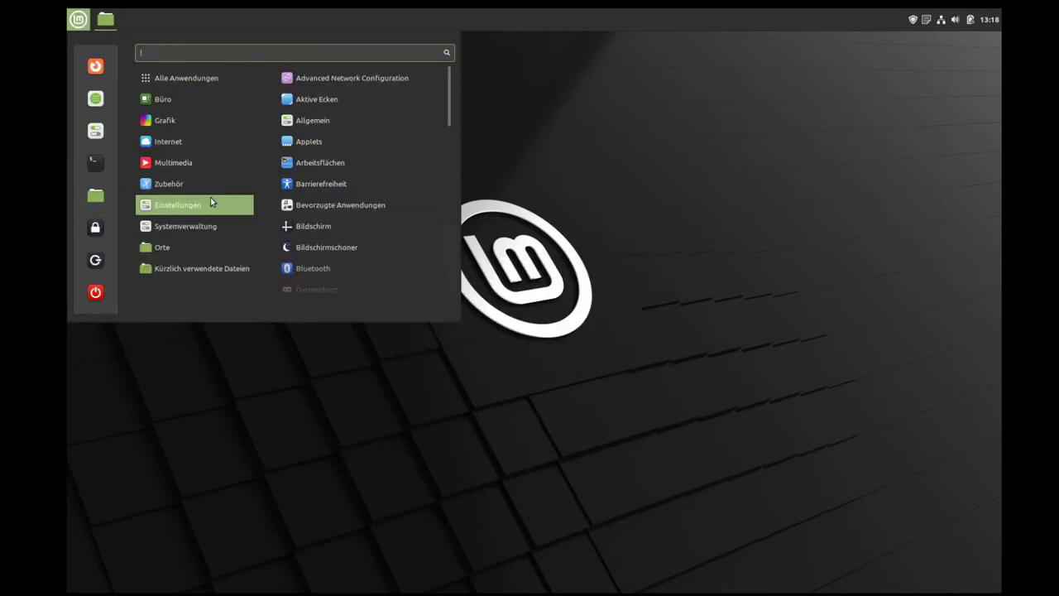
pyautogui.moveTo(240, 184)
pyautogui.scroll(-3, 365, 246)
pyautogui.scroll(-1, 365, 246)
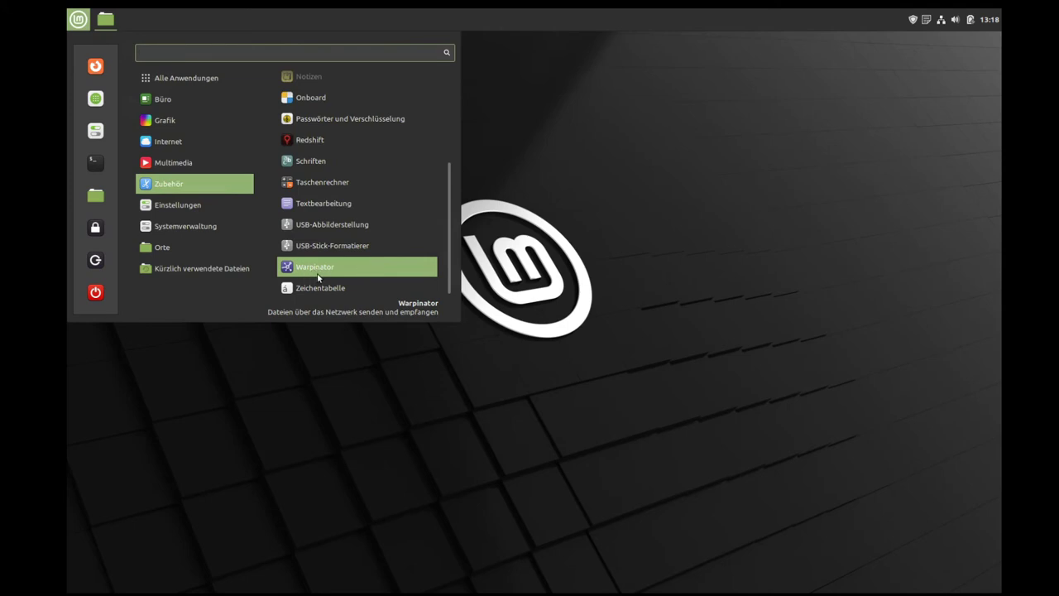
pyautogui.click(322, 274)
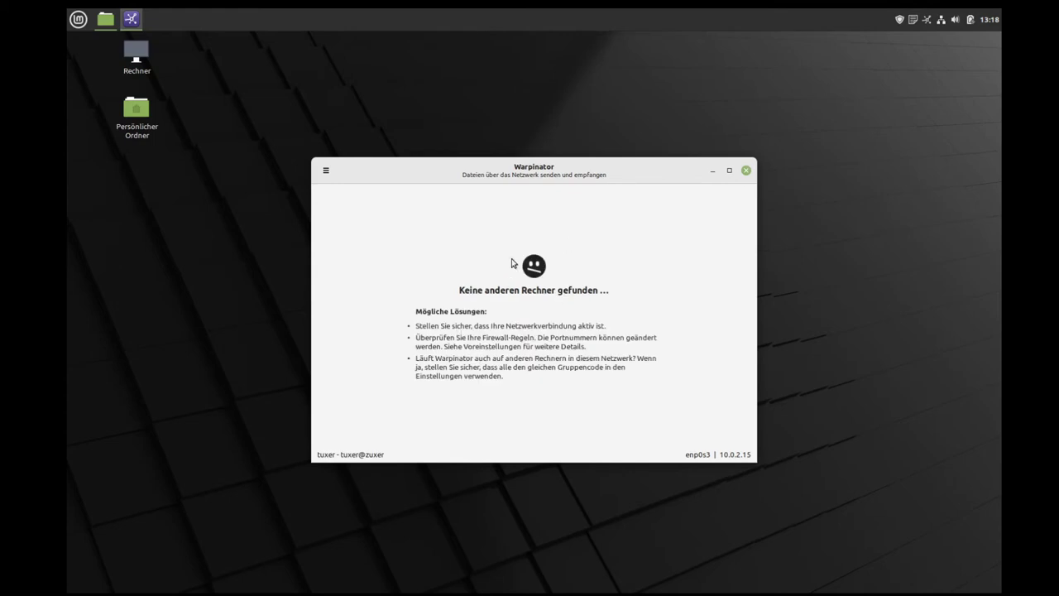
pyautogui.click(747, 171)
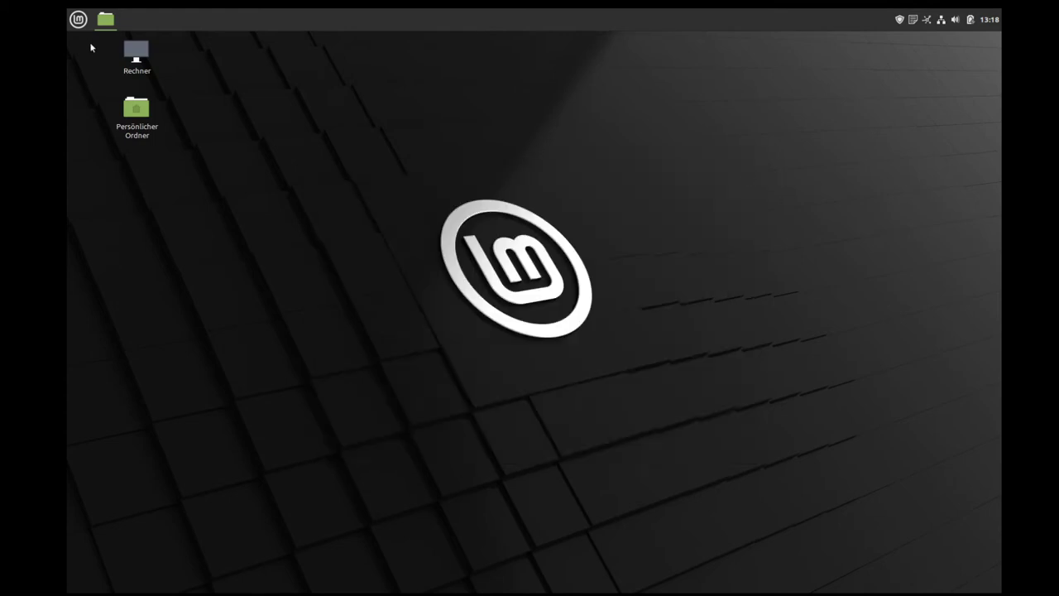
# Step: Browse the application menu's Zubehör and Einstellungen categories
pyautogui.click(78, 20)
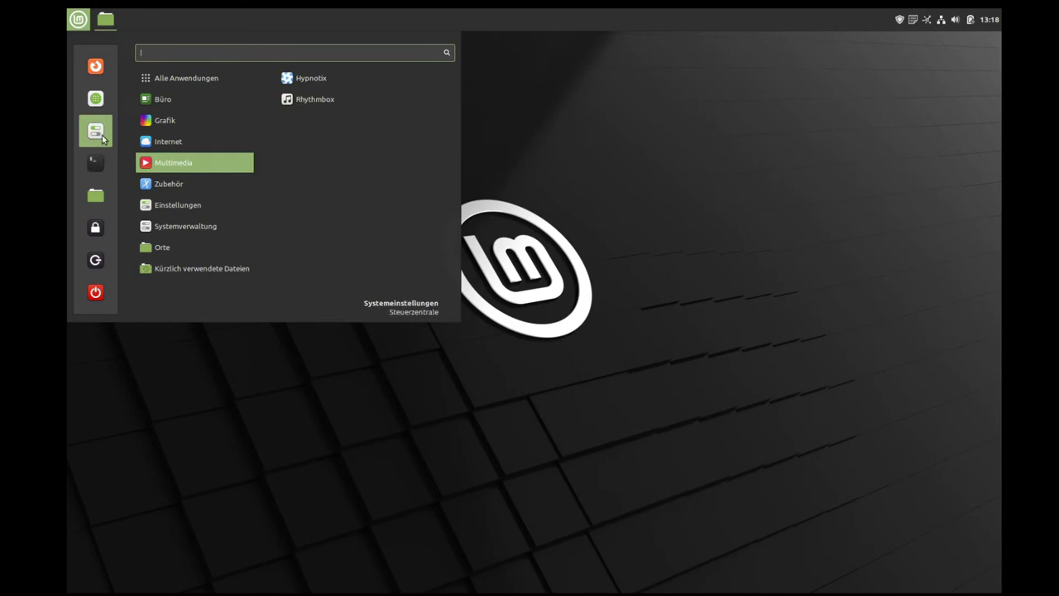
pyautogui.moveTo(179, 177)
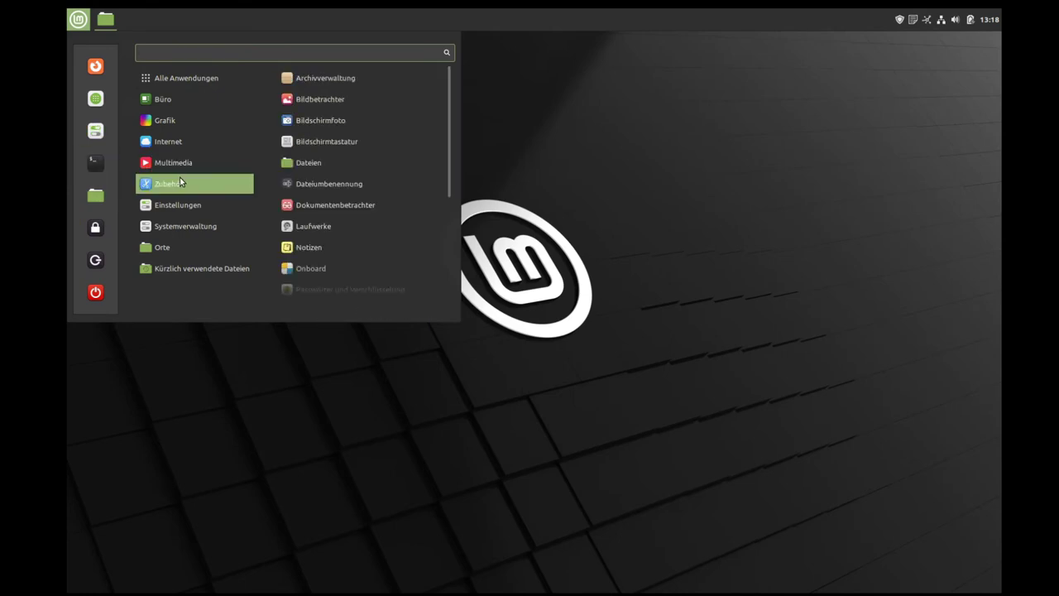
pyautogui.scroll(-3, 327, 235)
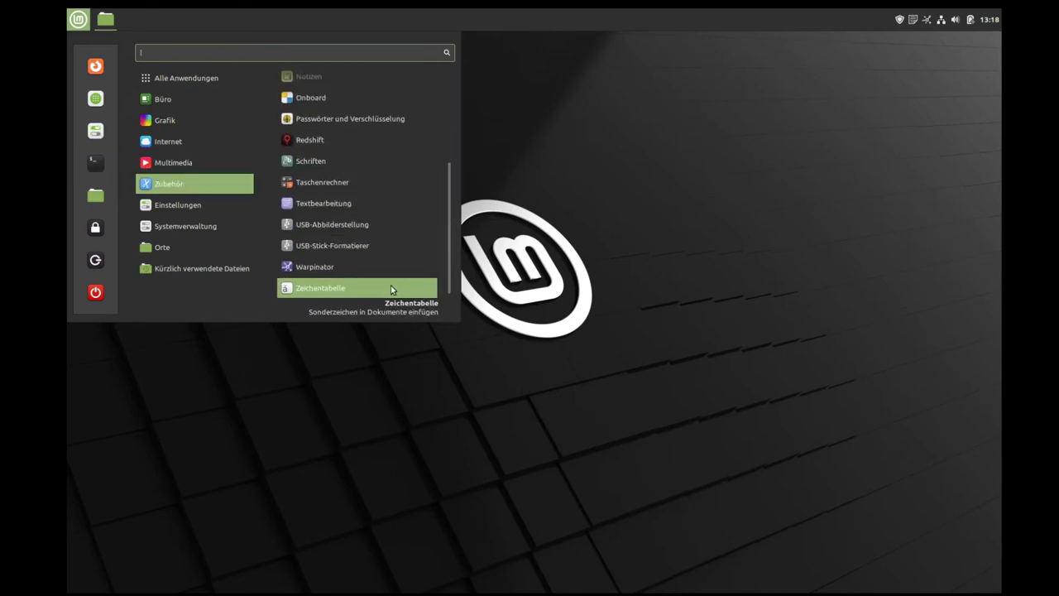
pyautogui.moveTo(201, 237)
pyautogui.moveTo(191, 211)
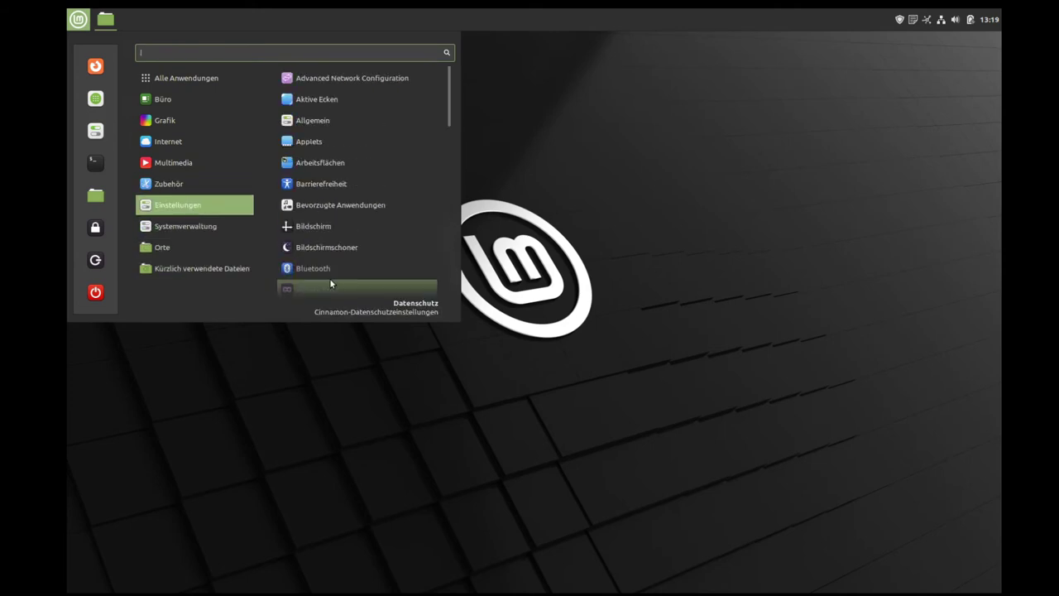
pyautogui.scroll(-7, 330, 280)
pyautogui.scroll(7, 330, 278)
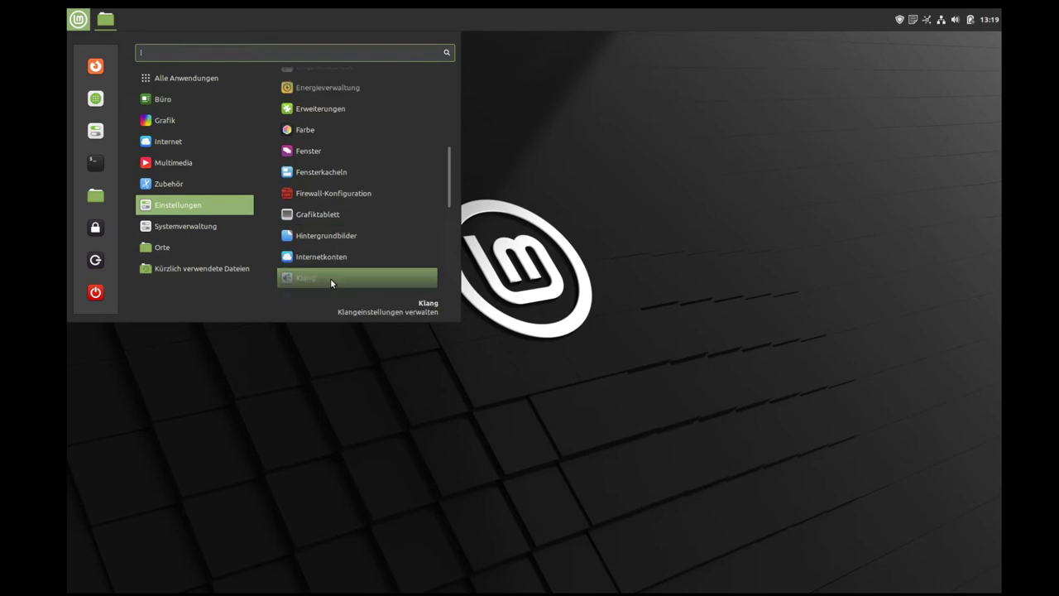
# Step: Open Systemeinstellungen, move its window higher, glance at the menu again, then close it
pyautogui.click(92, 138)
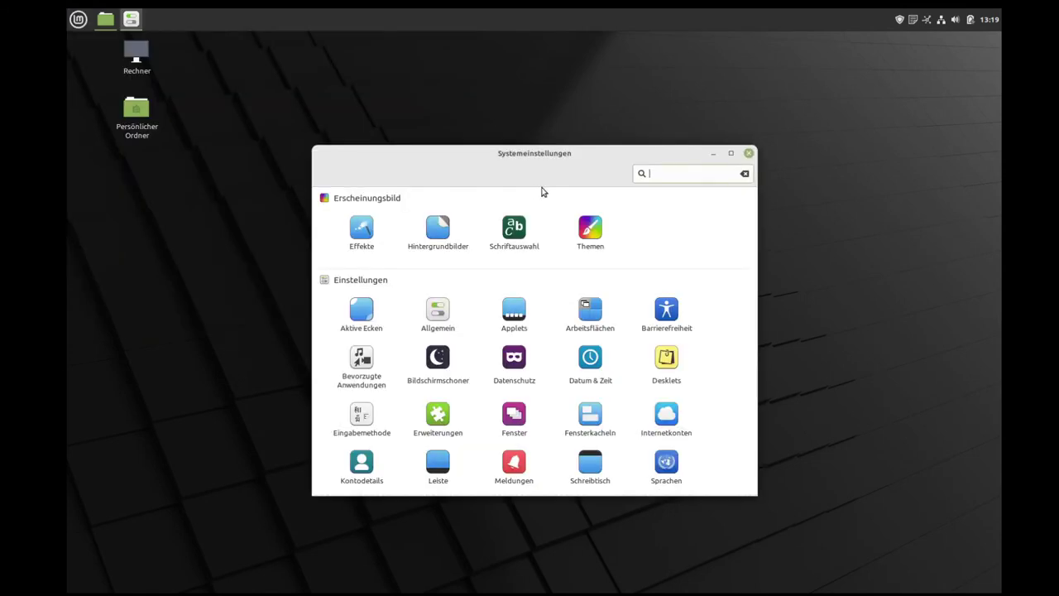
pyautogui.moveTo(525, 156); pyautogui.dragTo(518, 75)
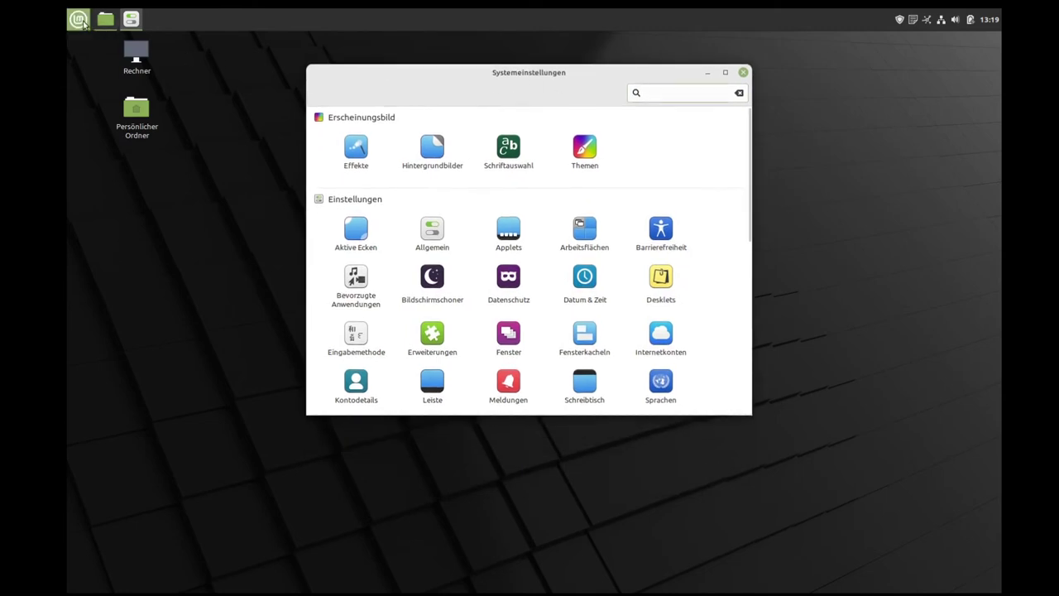
pyautogui.click(78, 19)
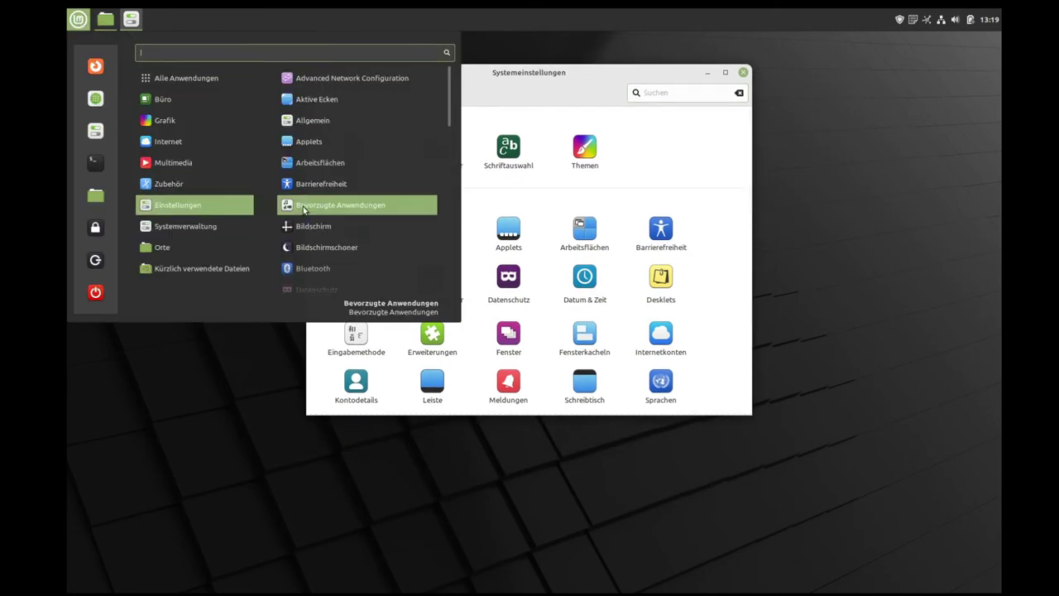
pyautogui.scroll(-6, 305, 213)
pyautogui.scroll(6, 311, 136)
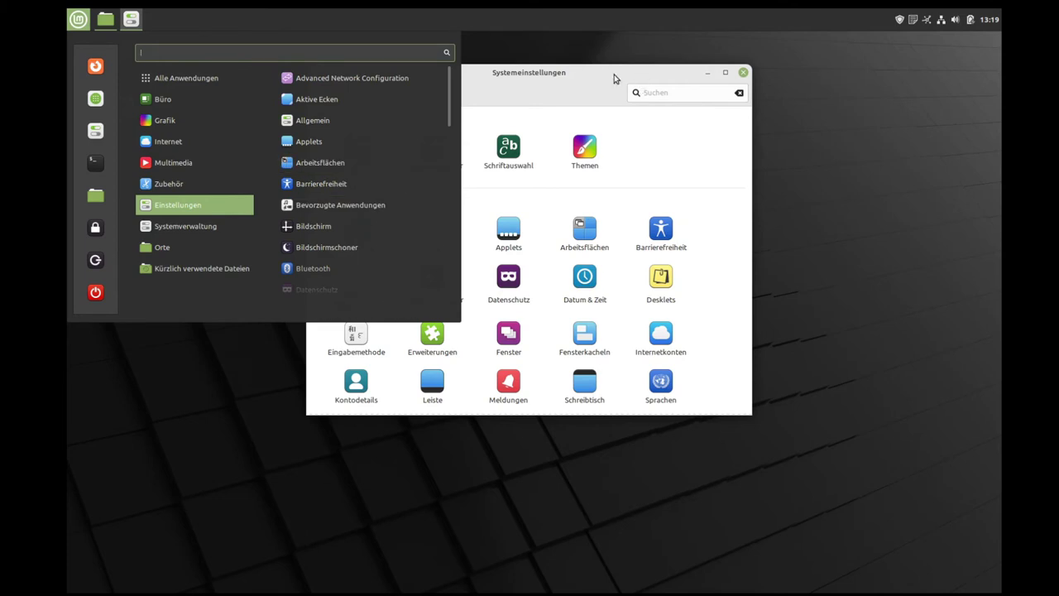
pyautogui.click(576, 73)
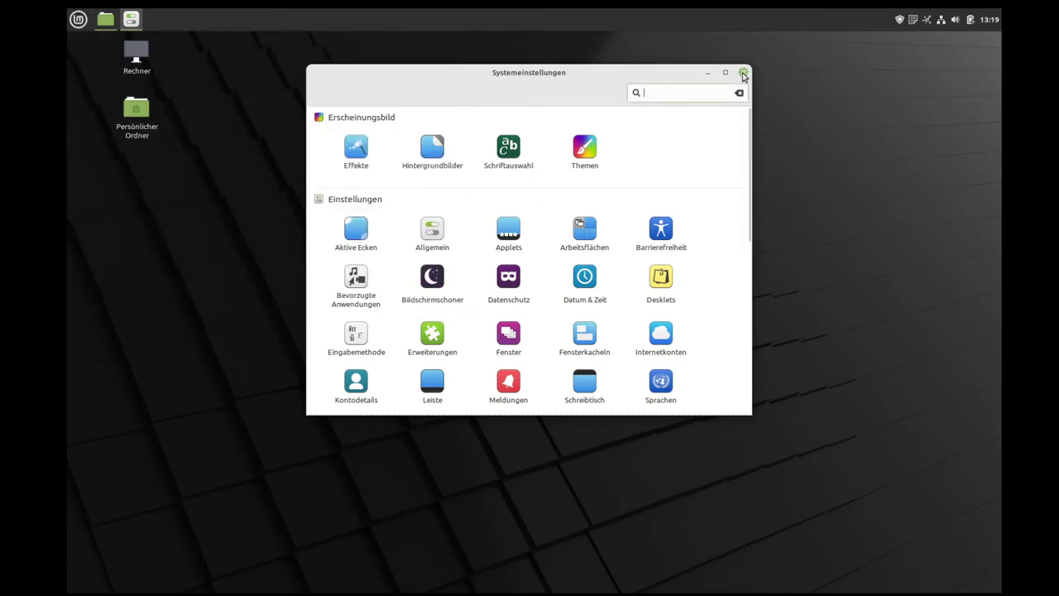
pyautogui.click(743, 72)
# Step: Reopen the application menu and scroll to the Einstellungen modules like Aktive Ecken and Applets
pyautogui.click(81, 20)
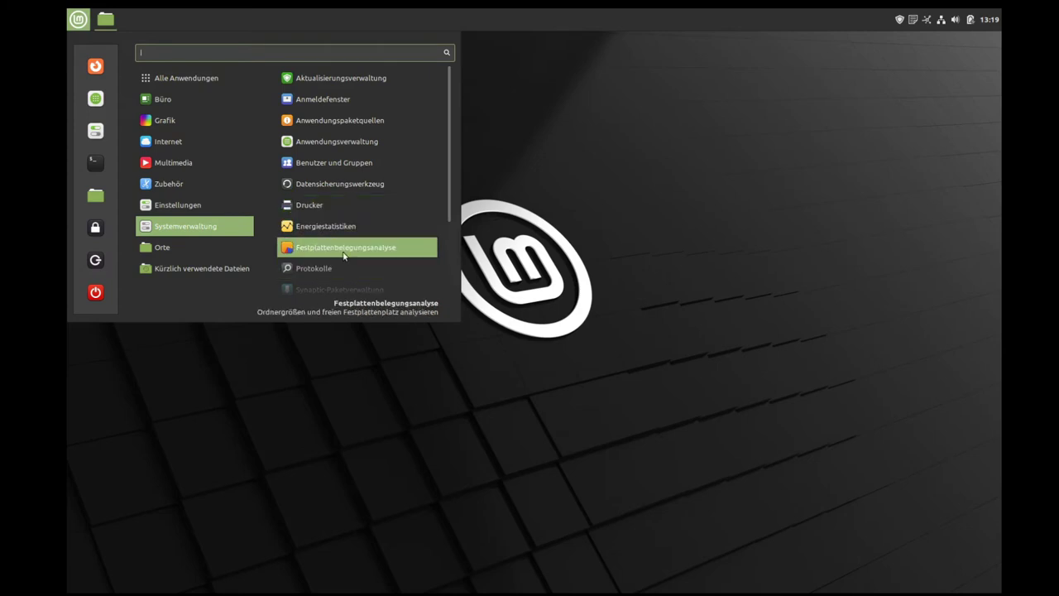
pyautogui.scroll(-2, 346, 254)
pyautogui.scroll(-1, 346, 254)
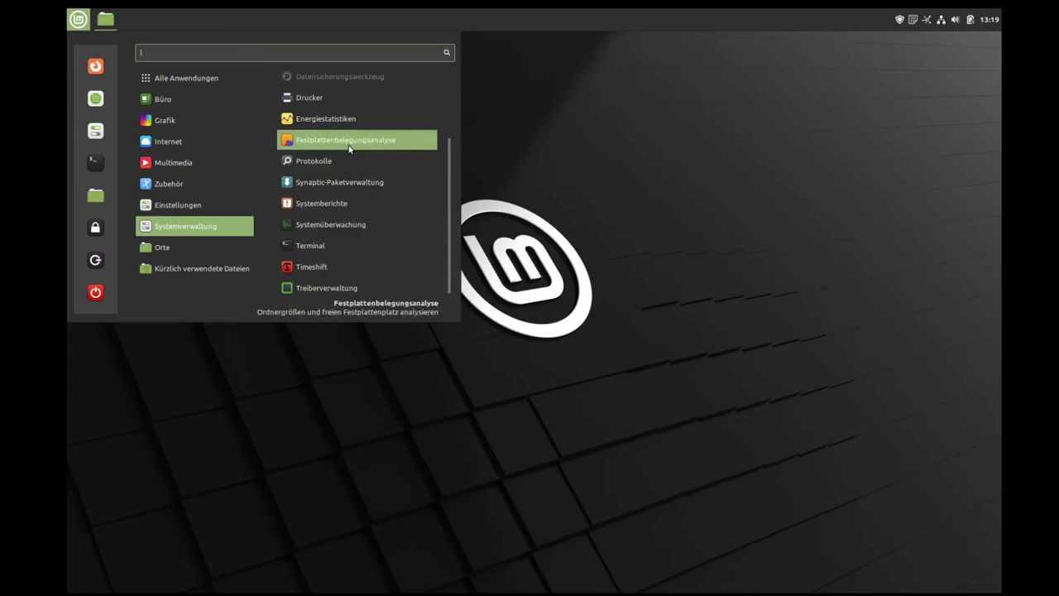
pyautogui.scroll(2, 350, 150)
pyautogui.scroll(1, 349, 151)
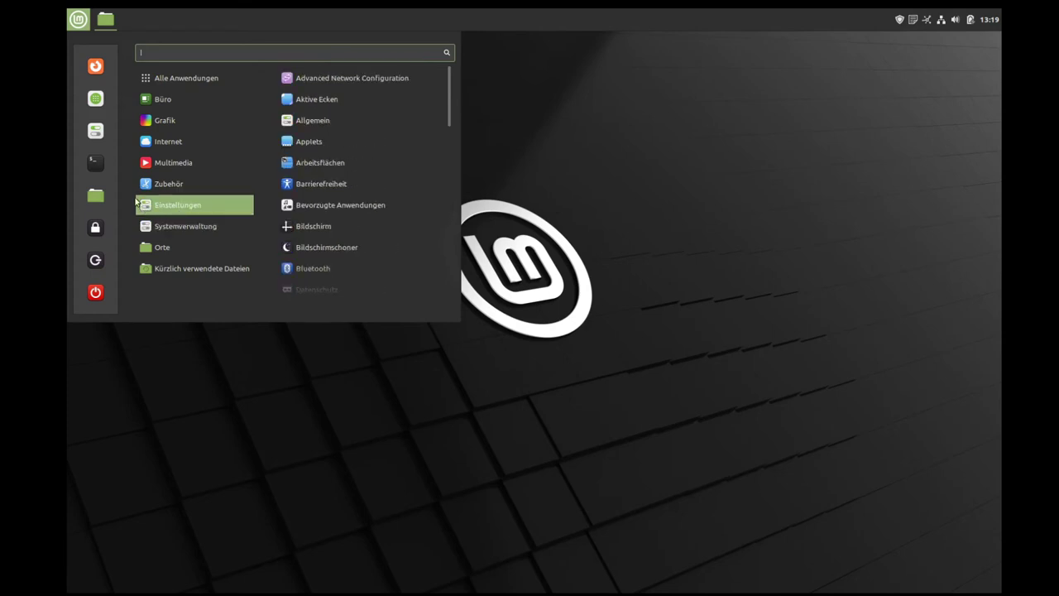
pyautogui.click(96, 132)
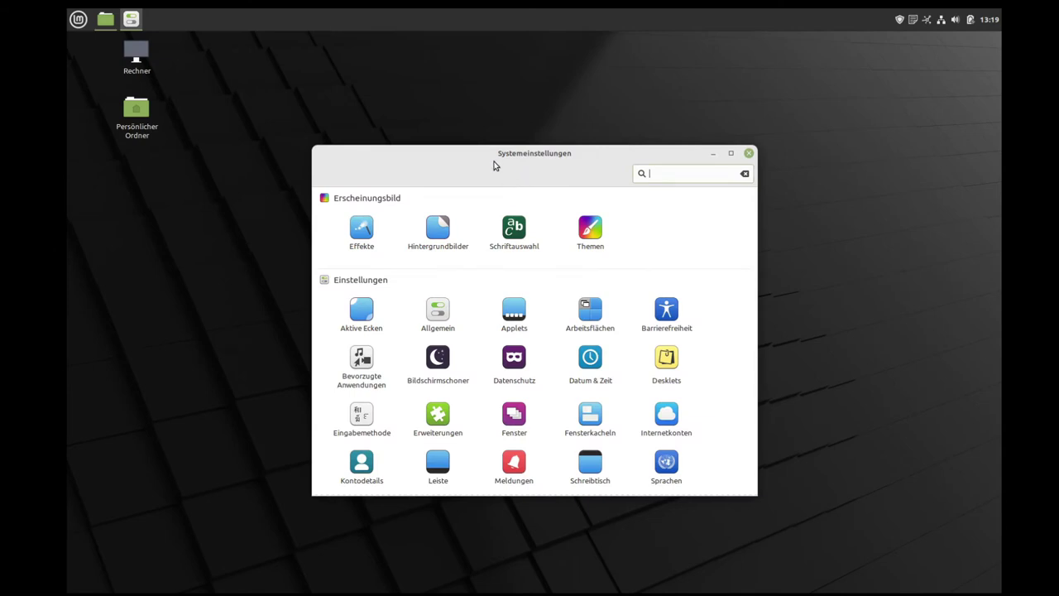
pyautogui.moveTo(494, 166); pyautogui.dragTo(302, 81)
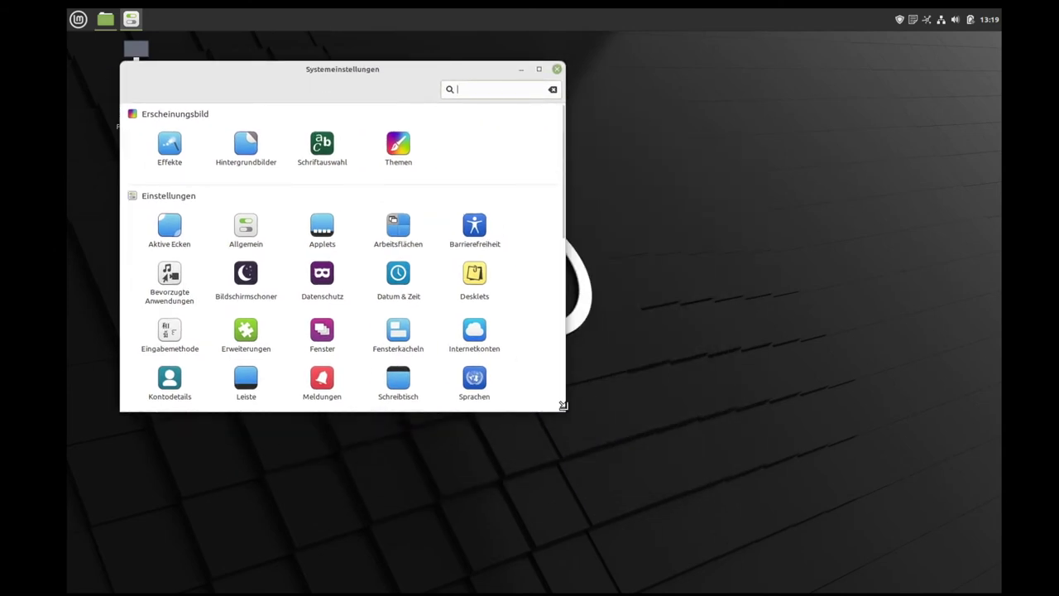
pyautogui.moveTo(563, 405); pyautogui.dragTo(926, 589)
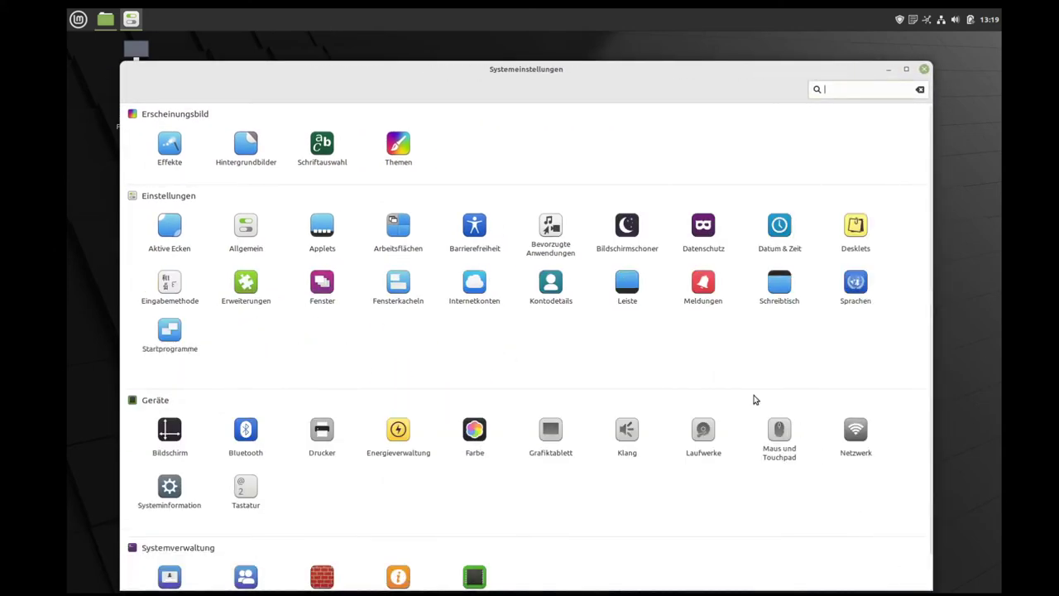
pyautogui.scroll(-1, 657, 218)
pyautogui.scroll(1, 439, 290)
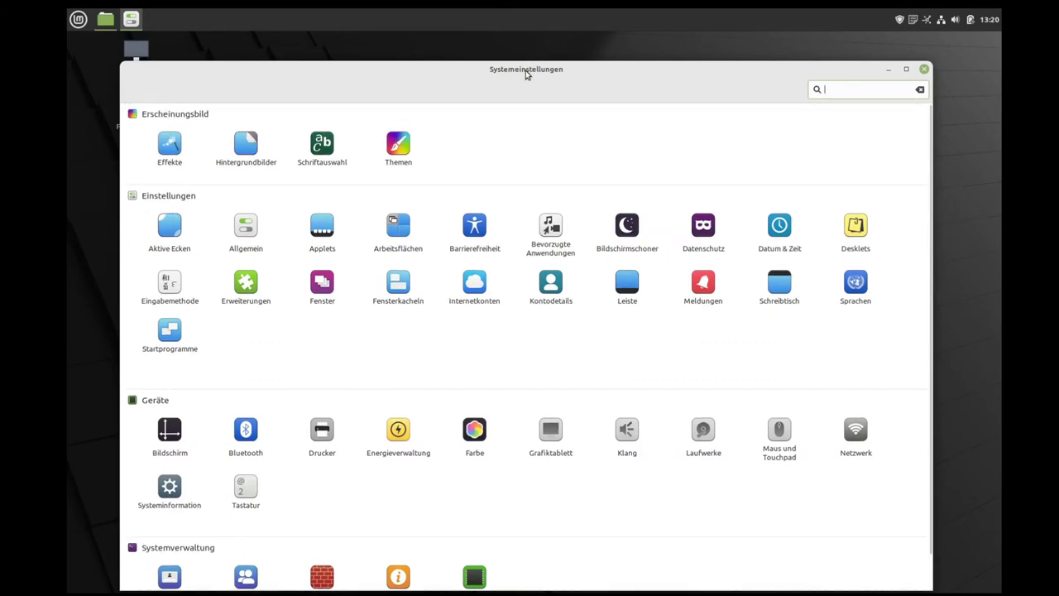
pyautogui.scroll(-2, 185, 423)
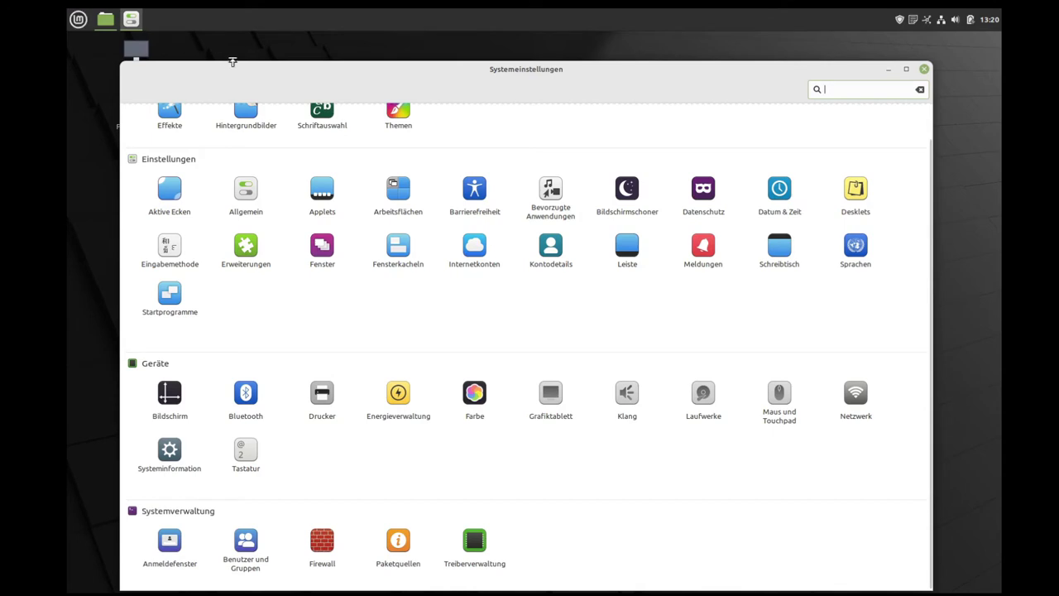
pyautogui.moveTo(238, 79); pyautogui.dragTo(361, 50)
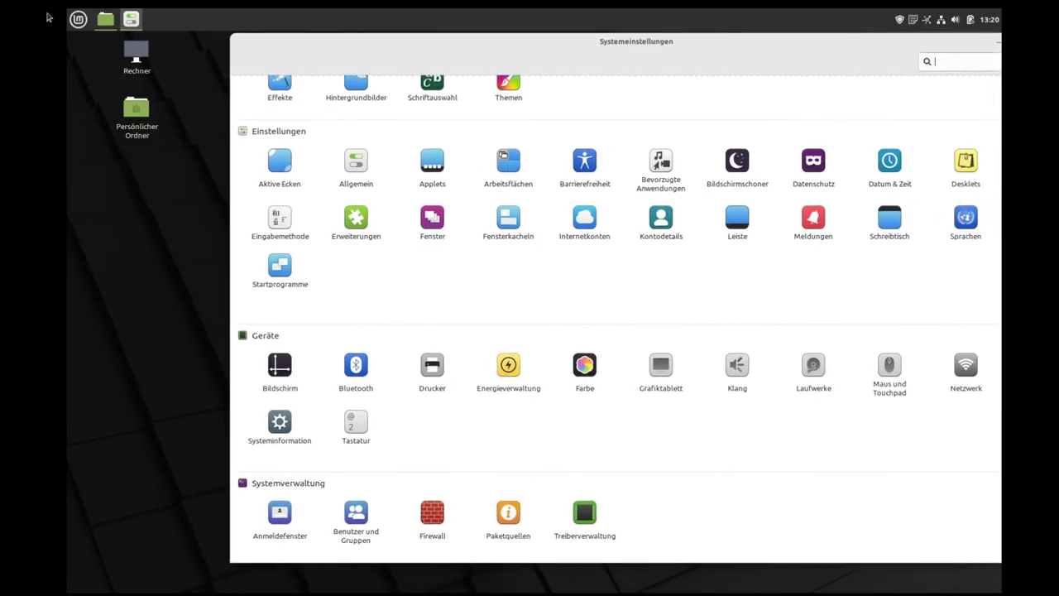
pyautogui.click(77, 18)
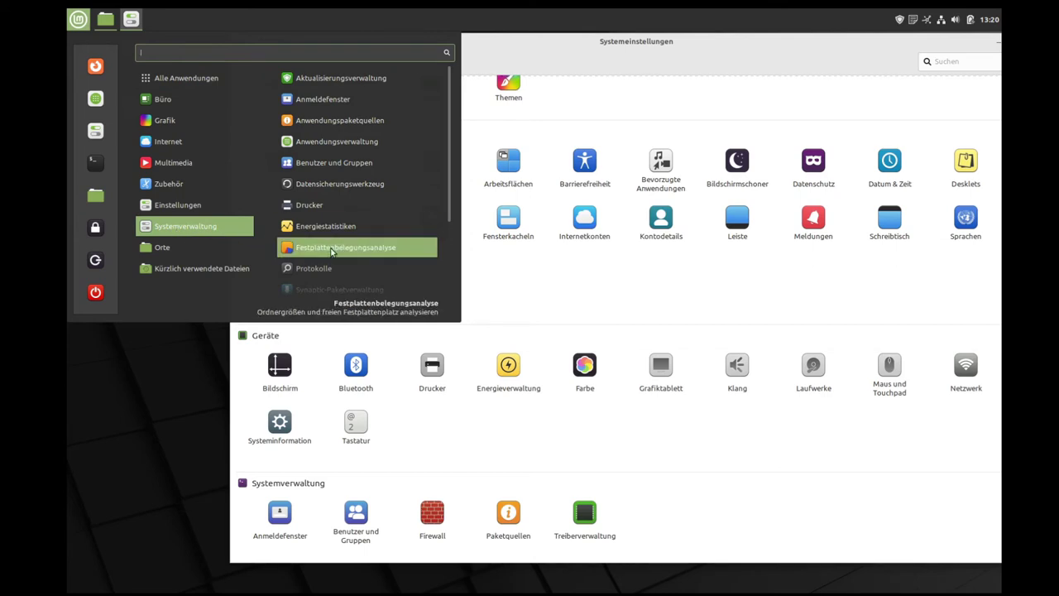
pyautogui.scroll(-3, 331, 253)
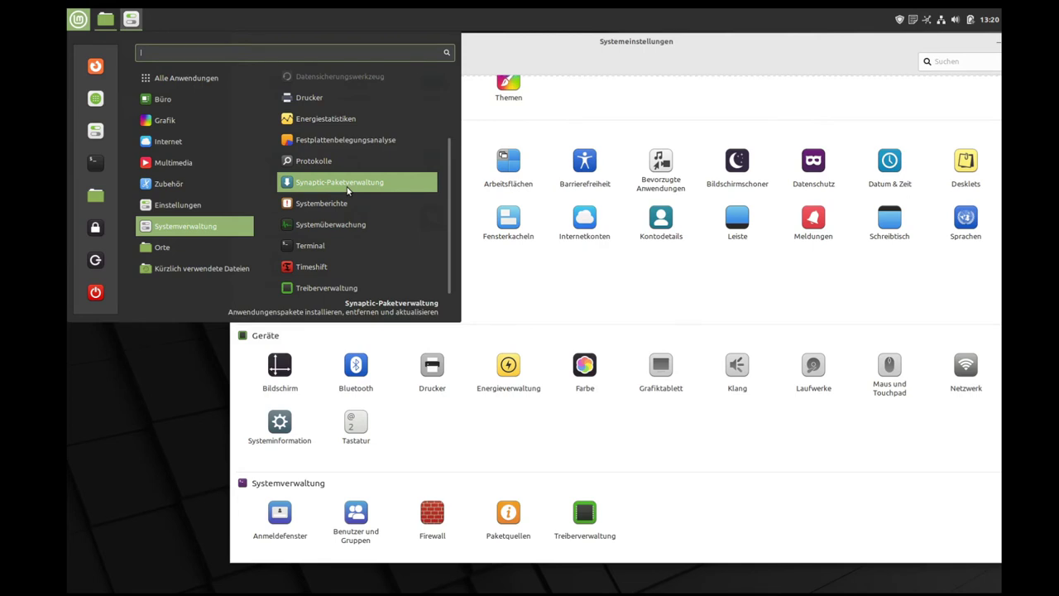
pyautogui.click(717, 437)
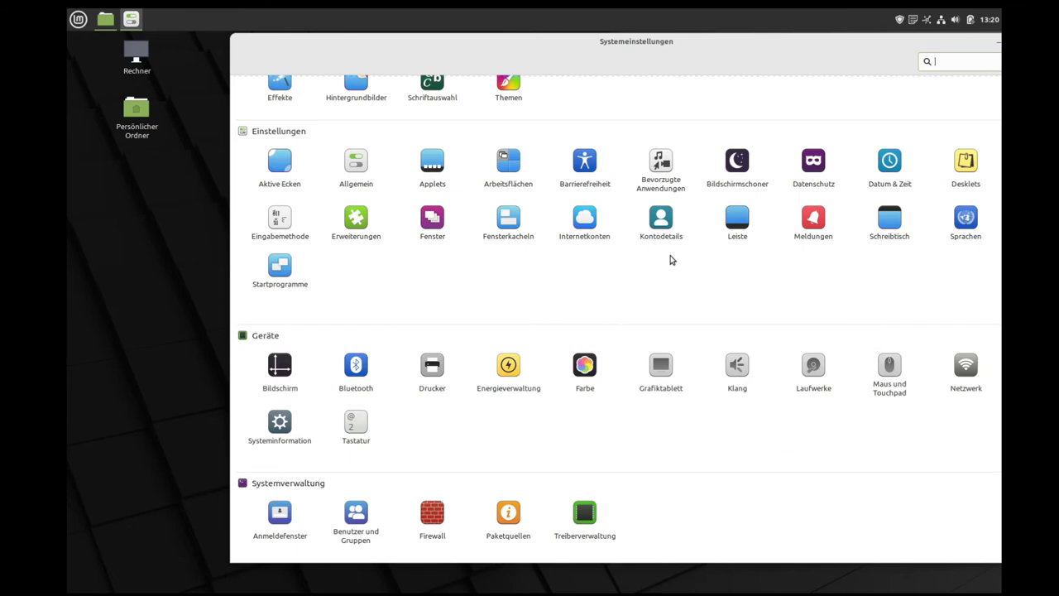
pyautogui.hotkey('alt', 'F4')
pyautogui.click(79, 19)
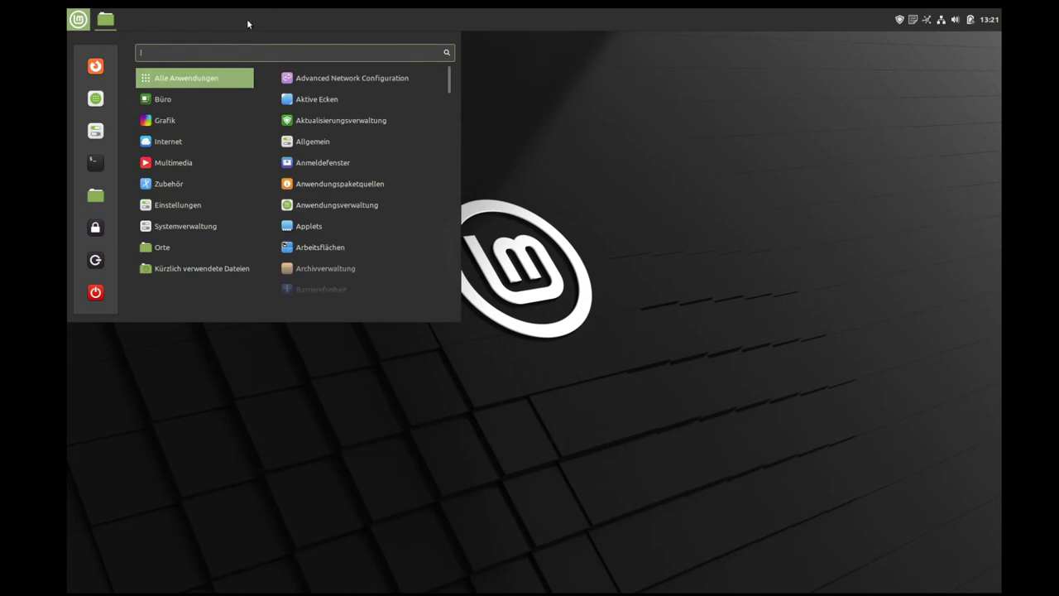
pyautogui.scroll(-5, 350, 261)
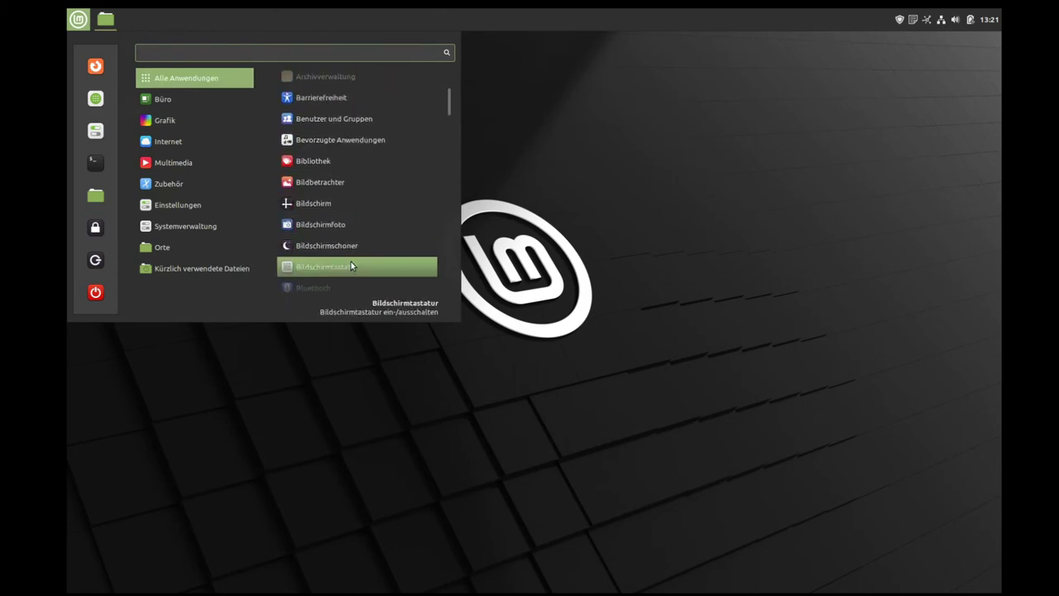
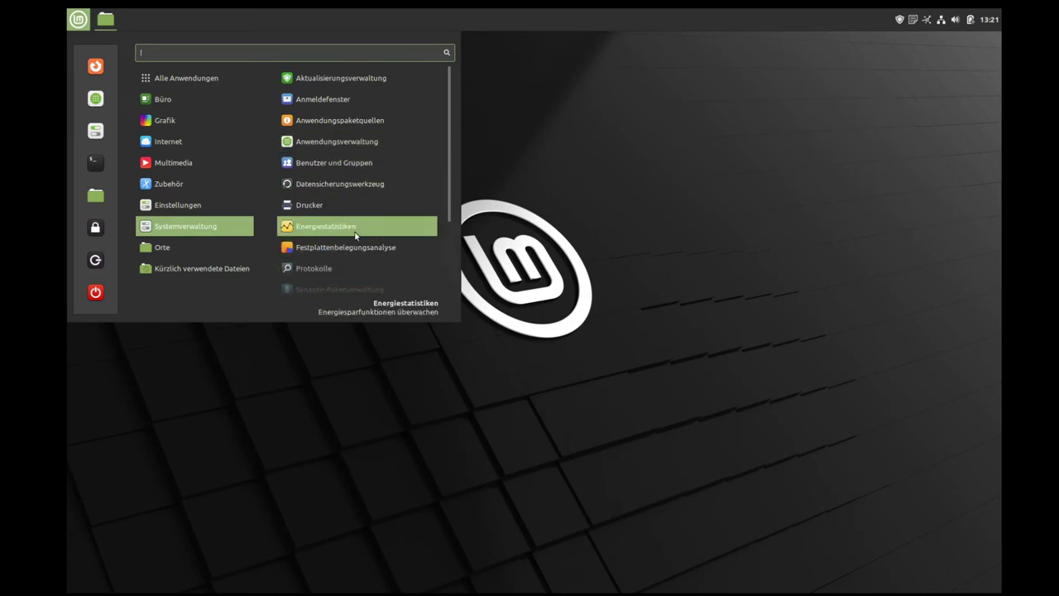
# Step: Launch the Software Manager from the Mint menu and move and enlarge its window
pyautogui.click(598, 128)
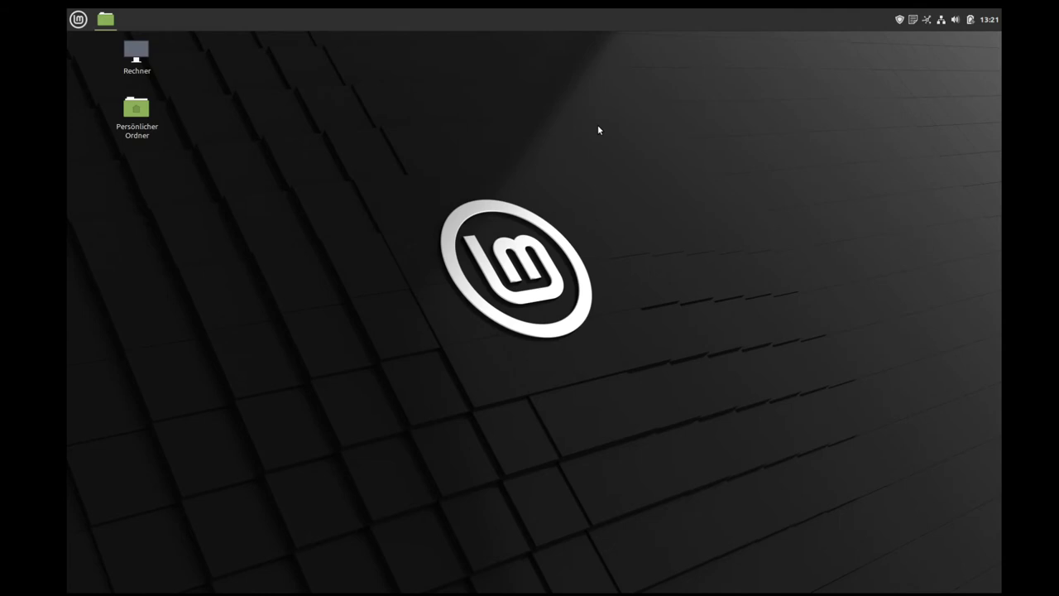
pyautogui.click(78, 20)
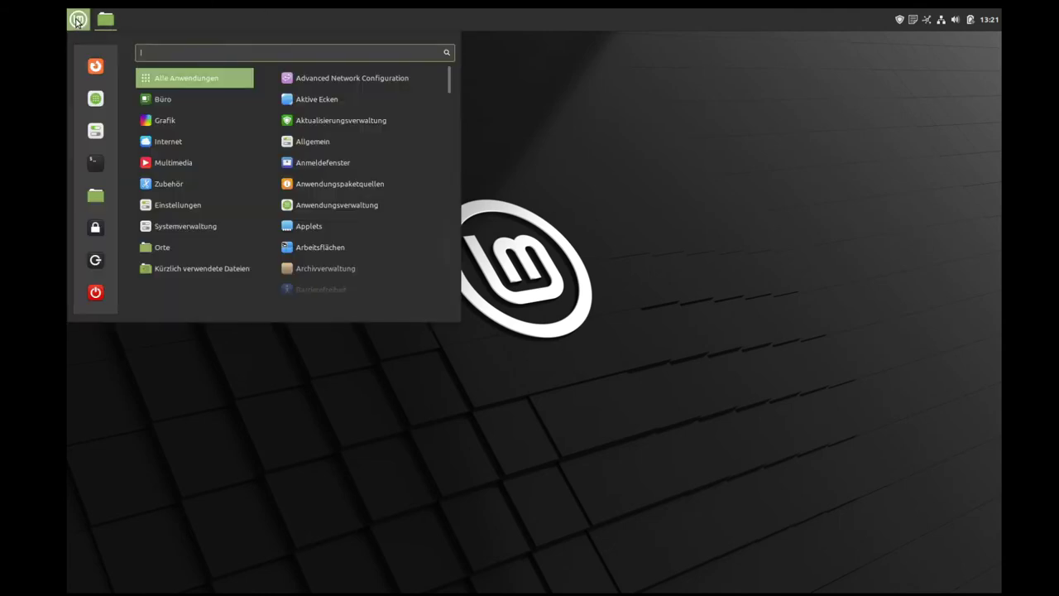
pyautogui.click(94, 99)
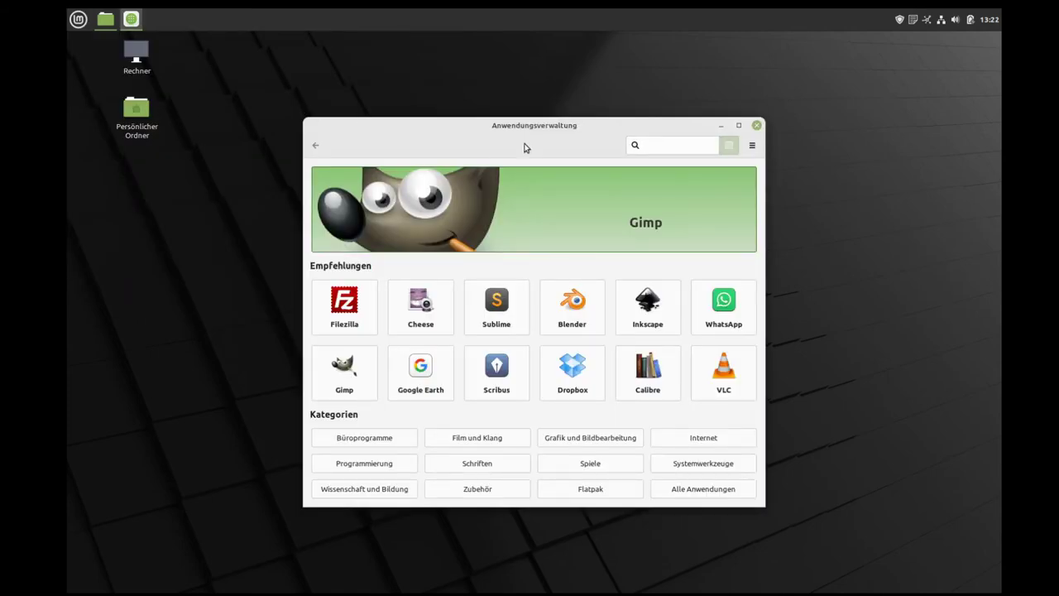
pyautogui.moveTo(543, 127); pyautogui.dragTo(422, 82)
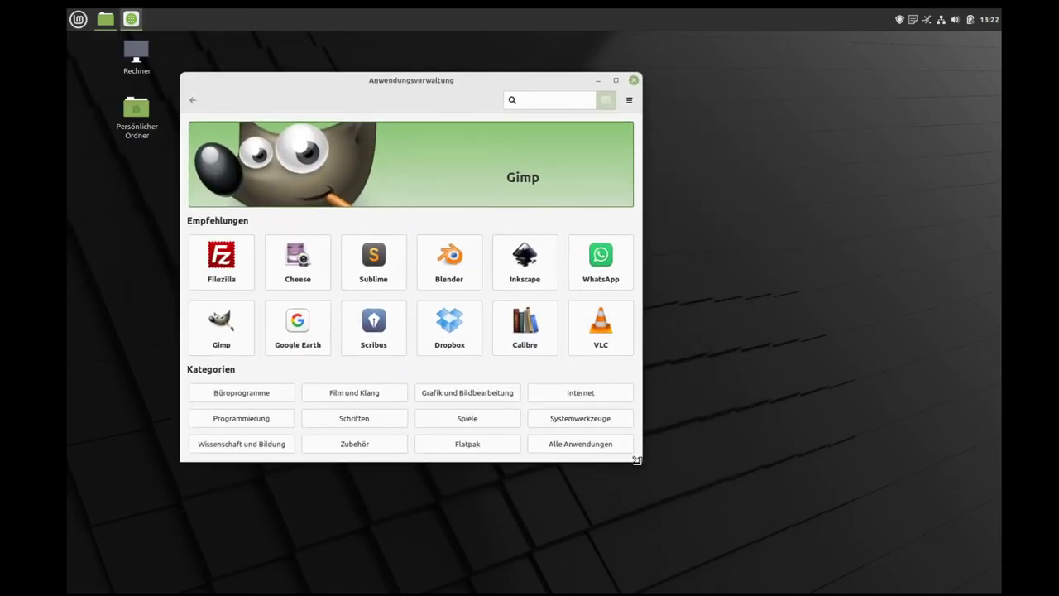
pyautogui.moveTo(638, 460); pyautogui.dragTo(778, 507)
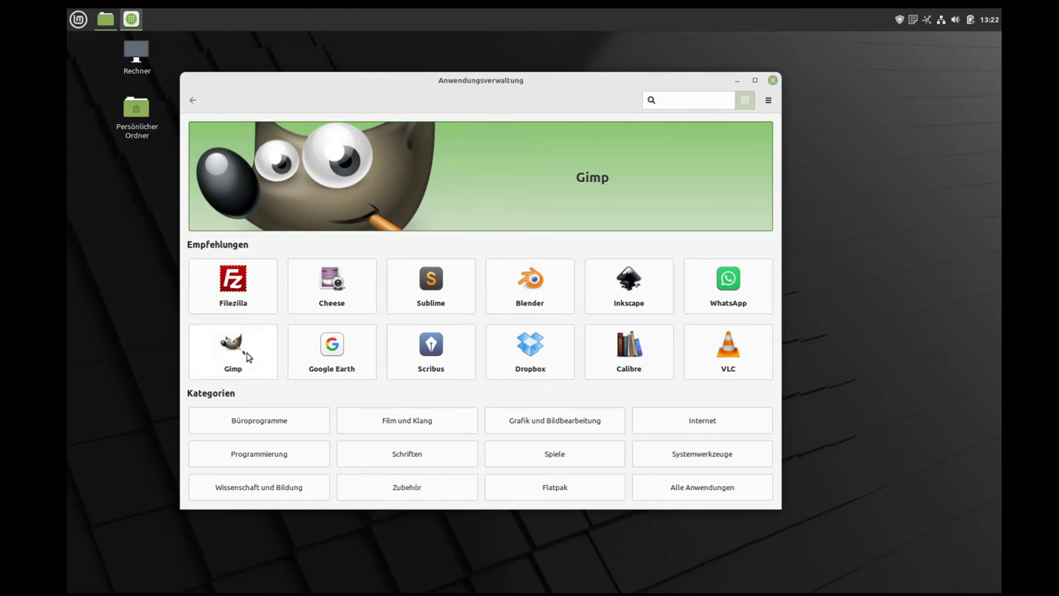
# Step: Look over the Gimp details page, rated 4.6, and its reviews, then return to the overview
pyautogui.click(248, 353)
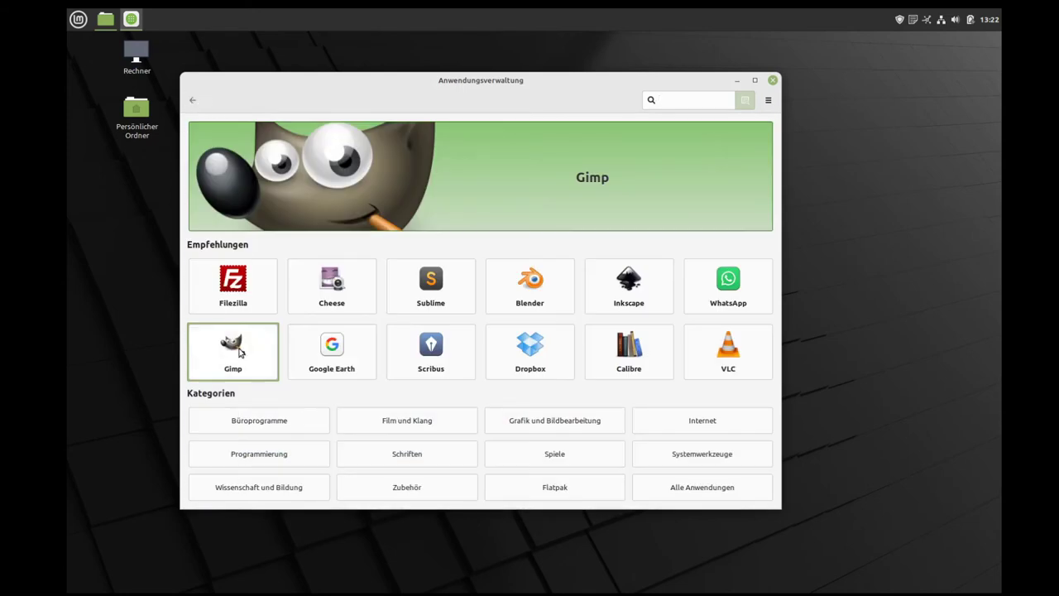
pyautogui.click(240, 352)
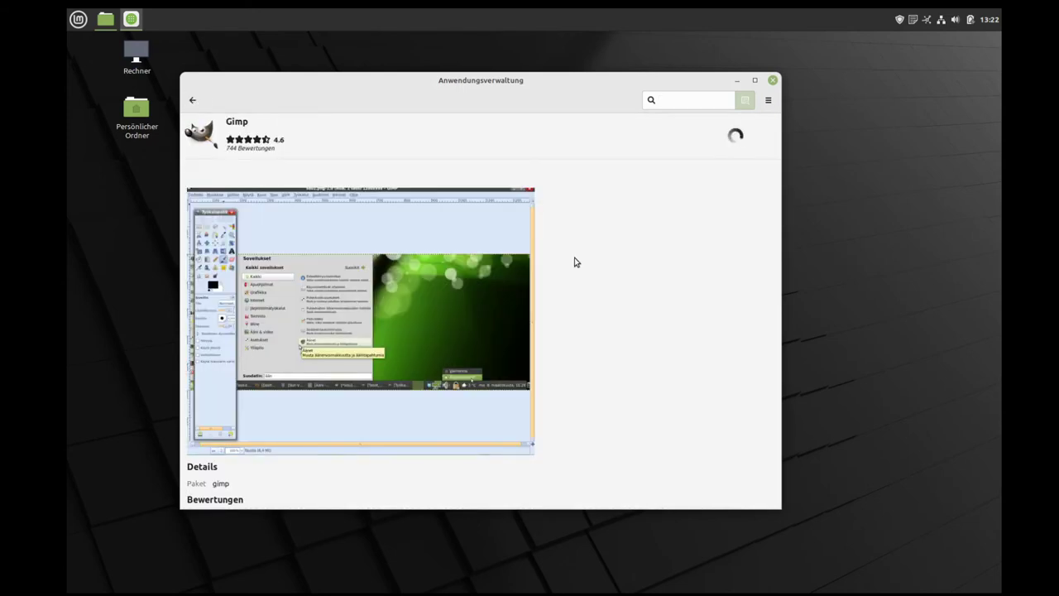
pyautogui.scroll(-10, 576, 262)
pyautogui.scroll(10, 704, 232)
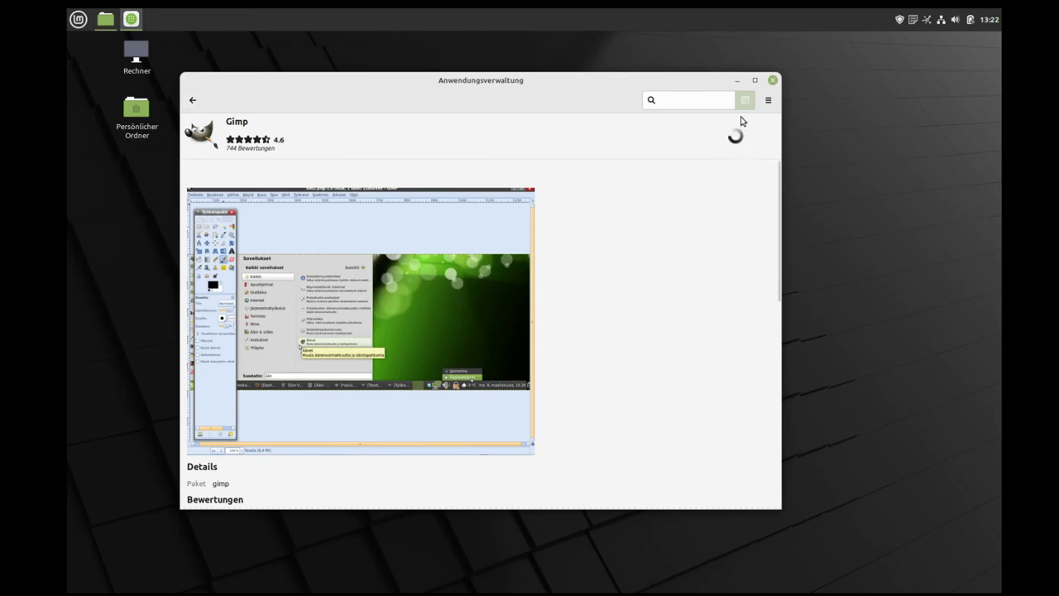
pyautogui.scroll(-5, 371, 389)
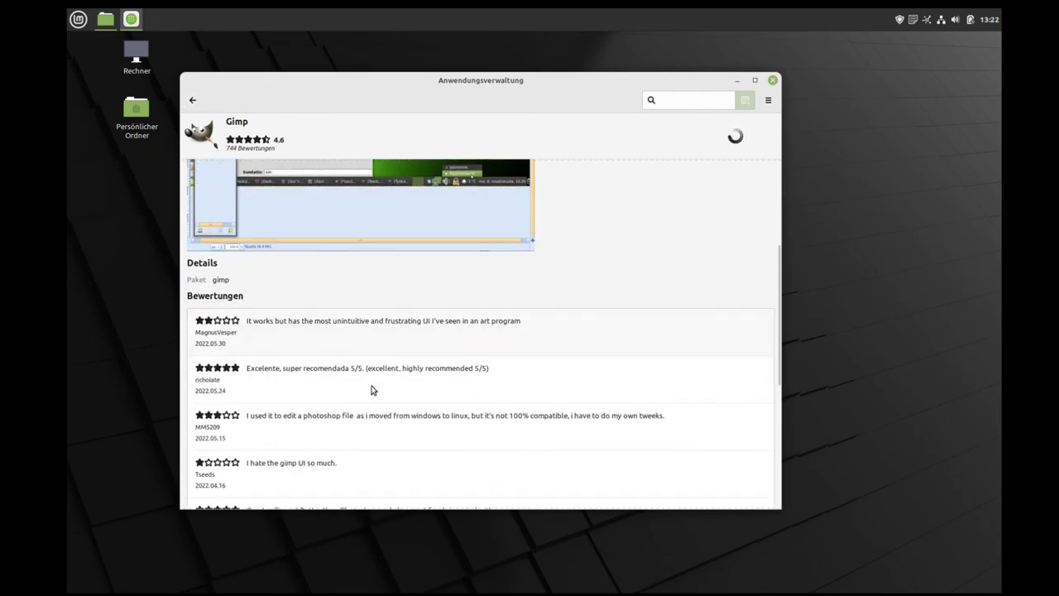
pyautogui.scroll(5, 372, 384)
pyautogui.click(193, 101)
pyautogui.click(697, 100)
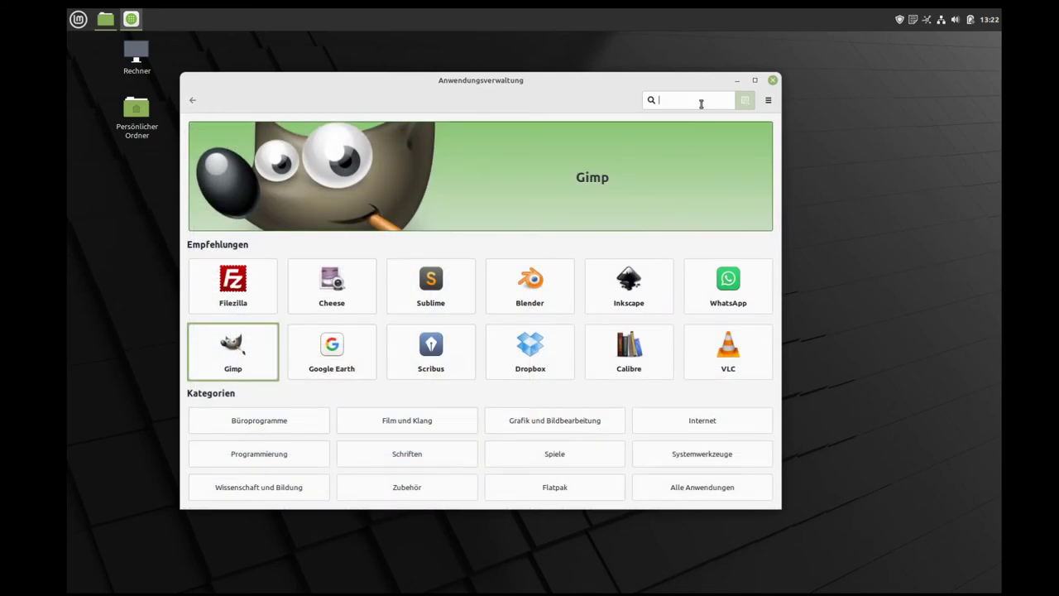
# Step: Search for 'gimp' and look over the Gimp result's details
pyautogui.write('gimp')
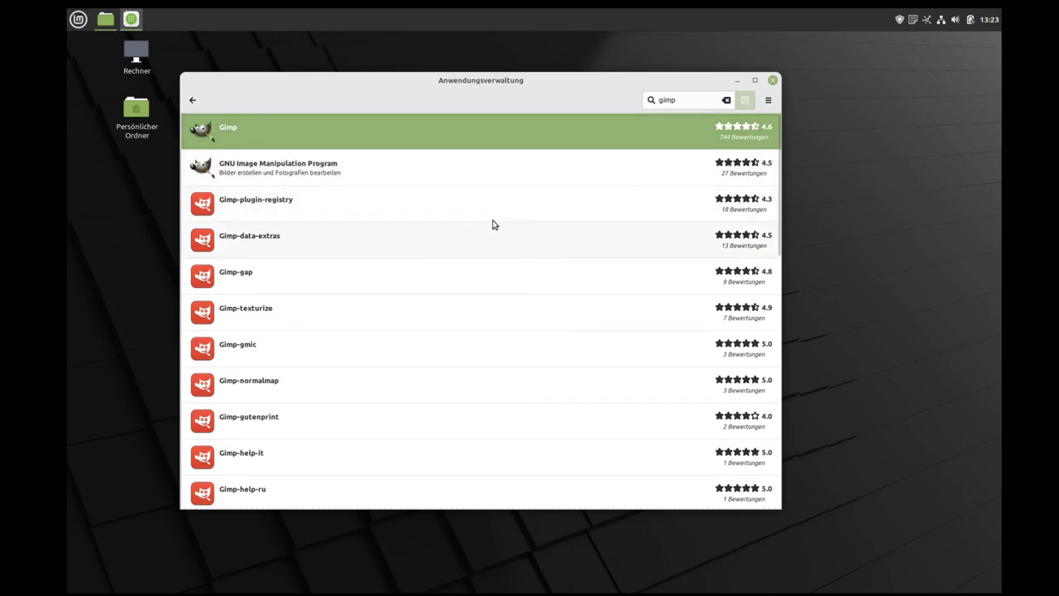
pyautogui.click(226, 136)
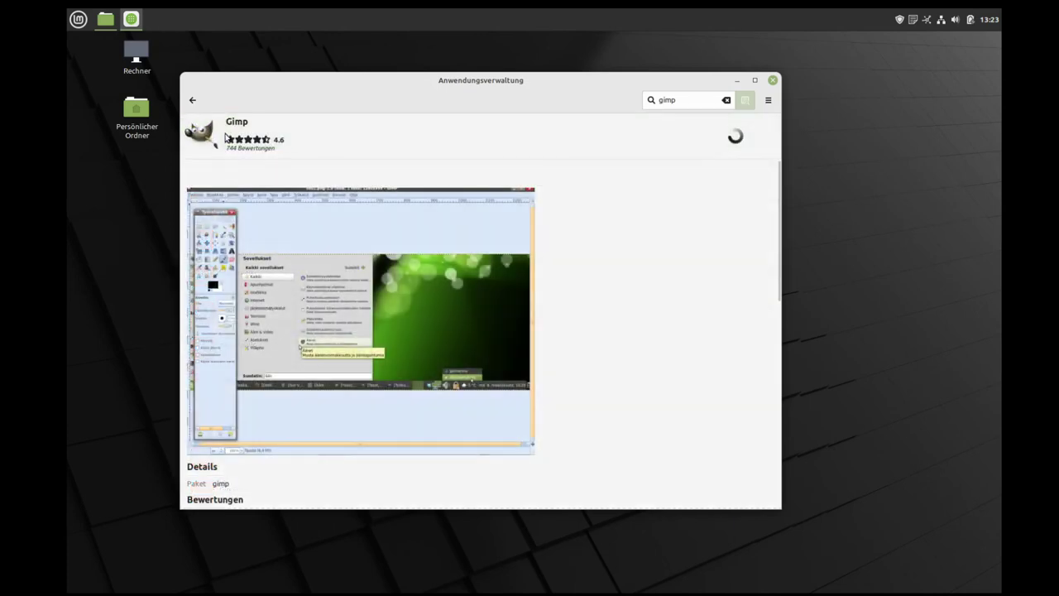
pyautogui.scroll(-8, 535, 331)
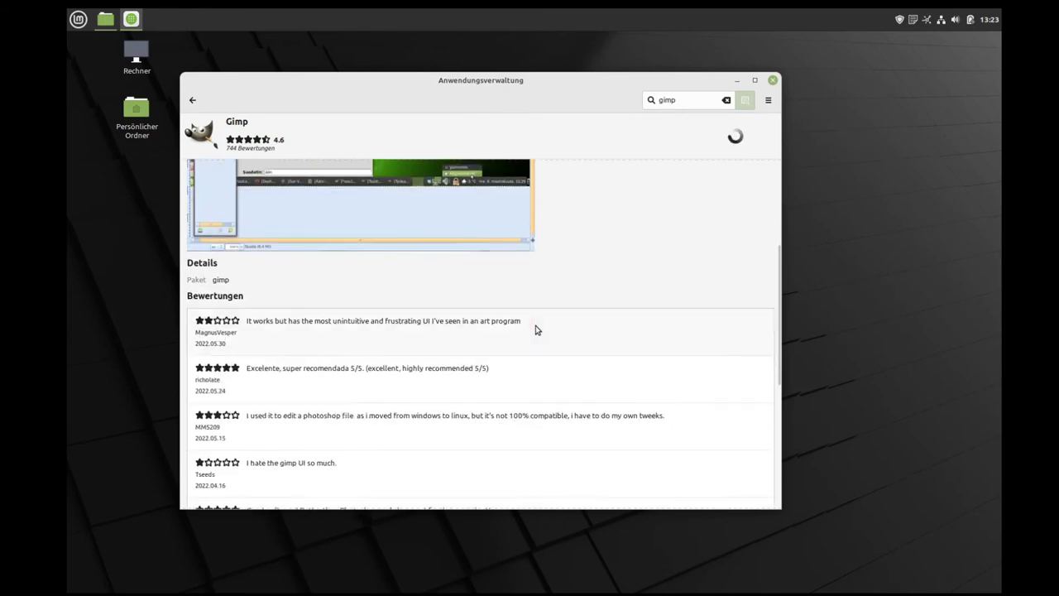
pyautogui.scroll(8, 535, 330)
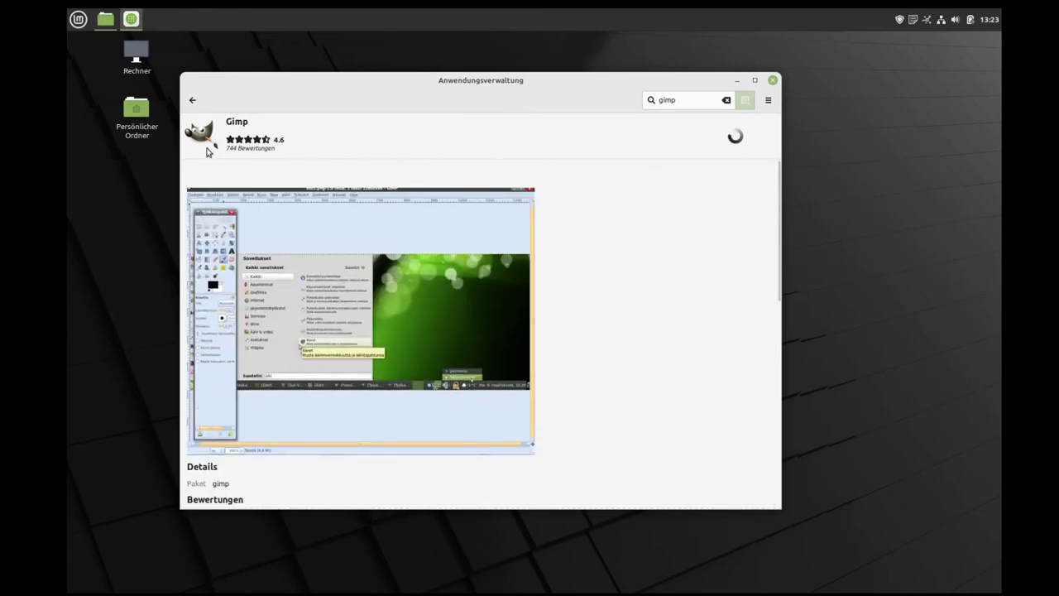
pyautogui.click(192, 100)
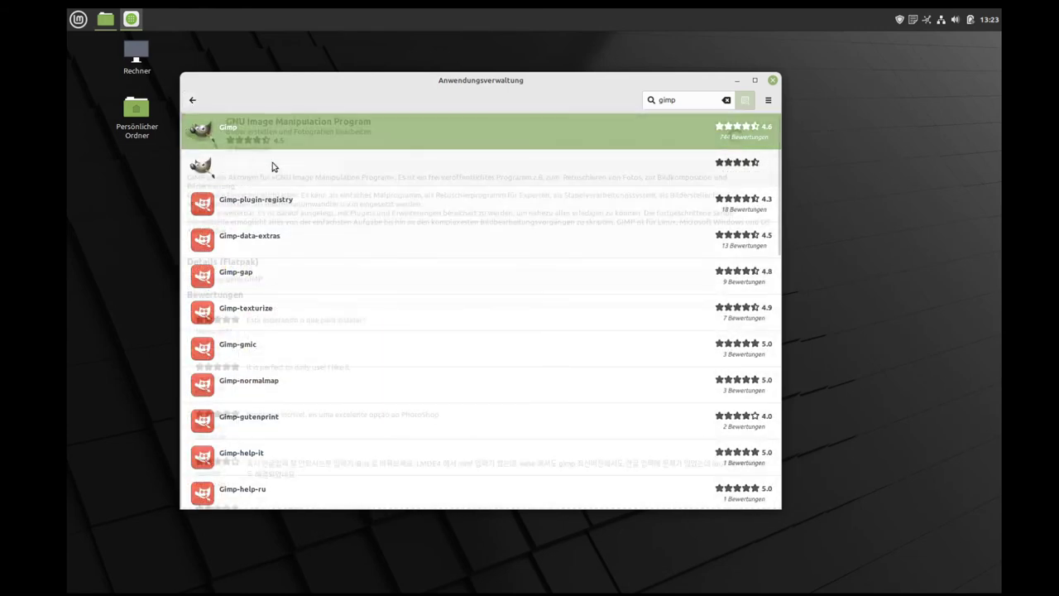
# Step: Review the GNU Image Manipulation Program Flatpak page (version 2.10.30), then return to the results
pyautogui.click(272, 168)
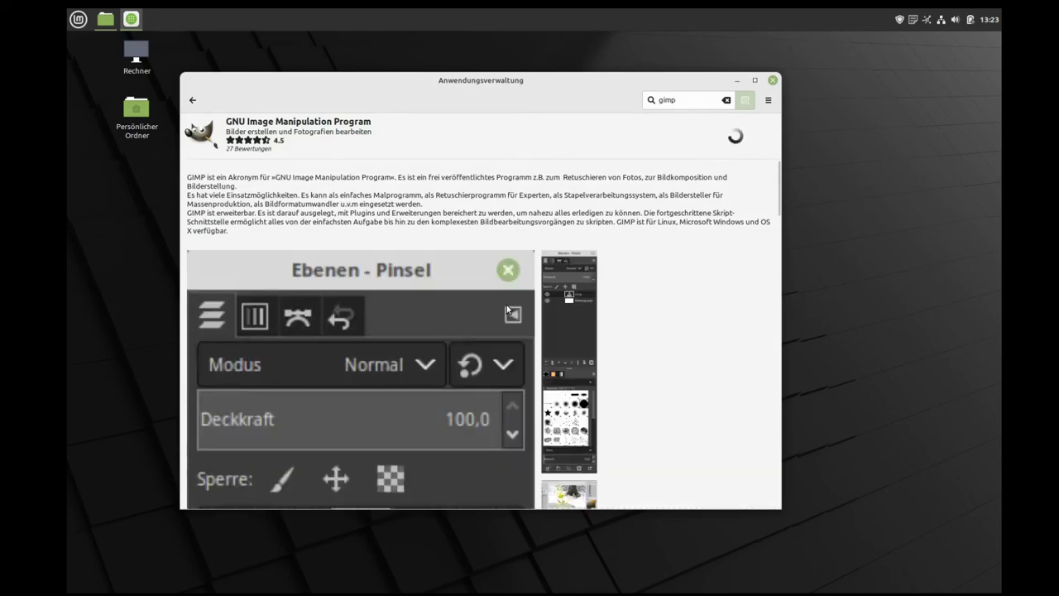
pyautogui.scroll(-5, 326, 222)
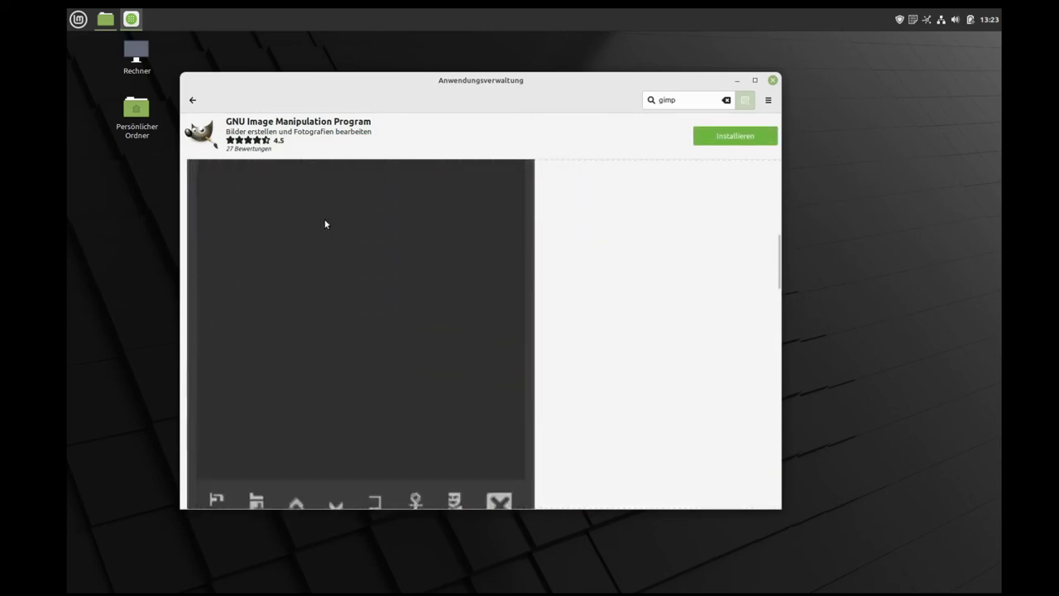
pyautogui.scroll(-15, 327, 225)
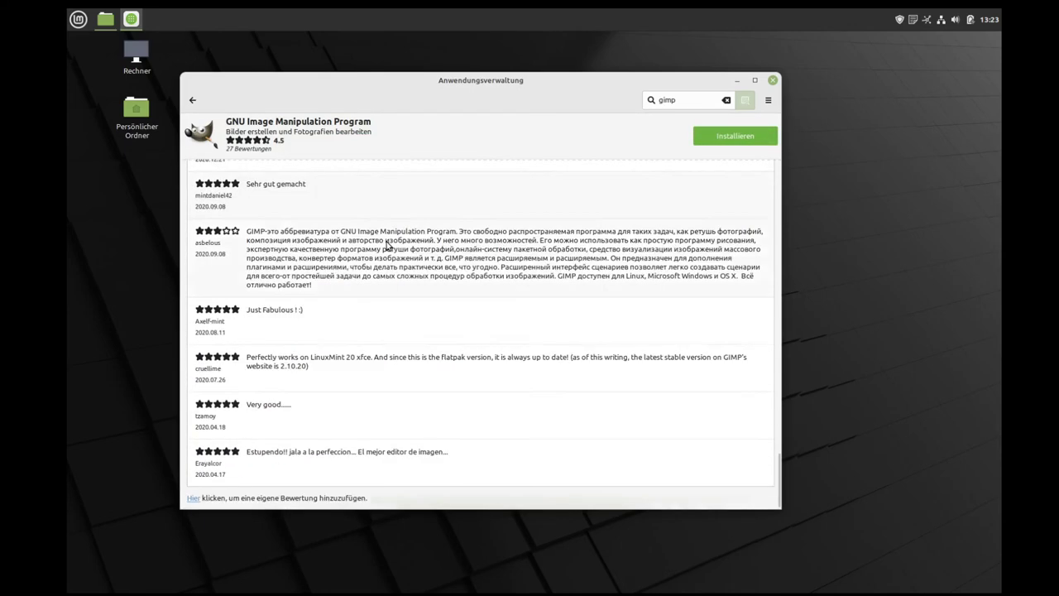
pyautogui.scroll(5, 386, 246)
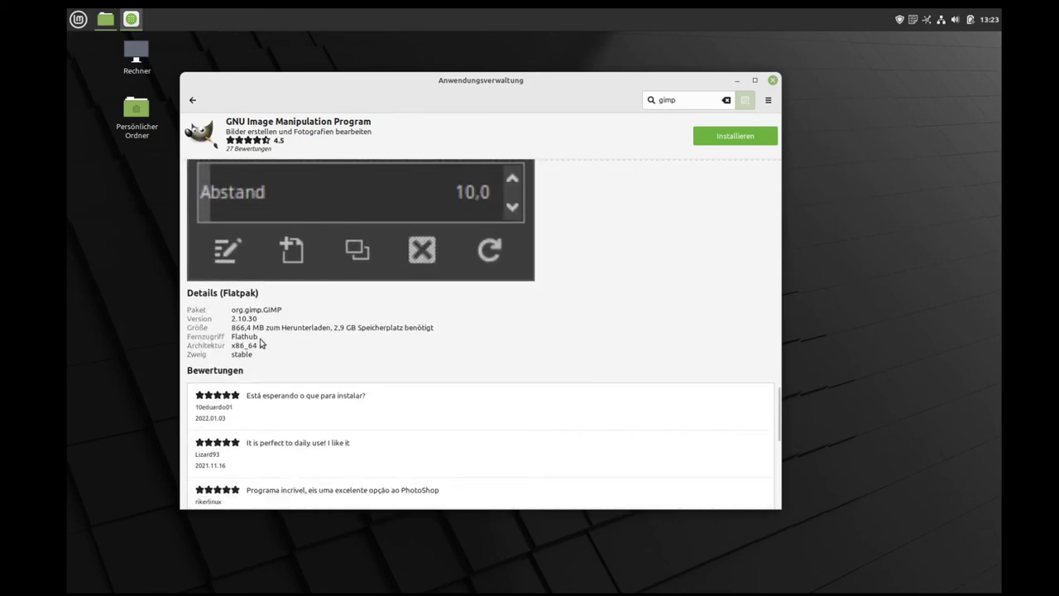
pyautogui.scroll(10, 322, 348)
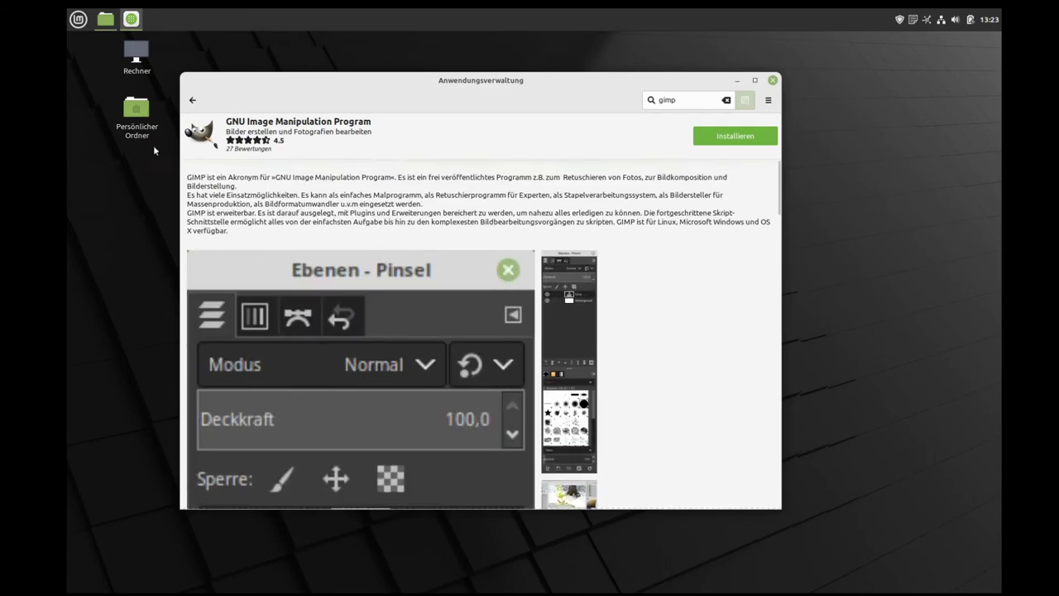
pyautogui.click(192, 101)
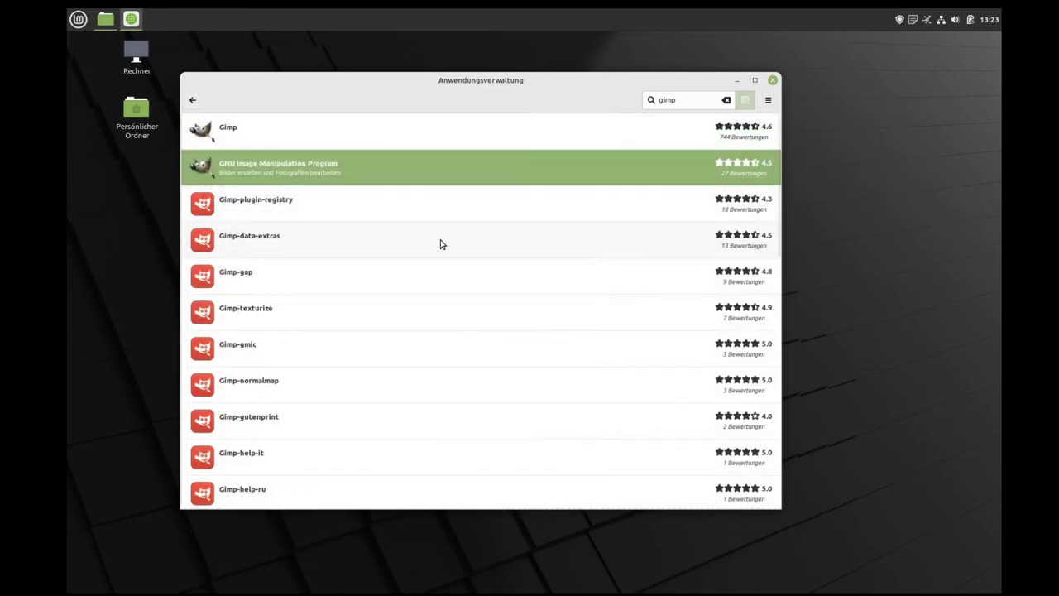
pyautogui.click(265, 124)
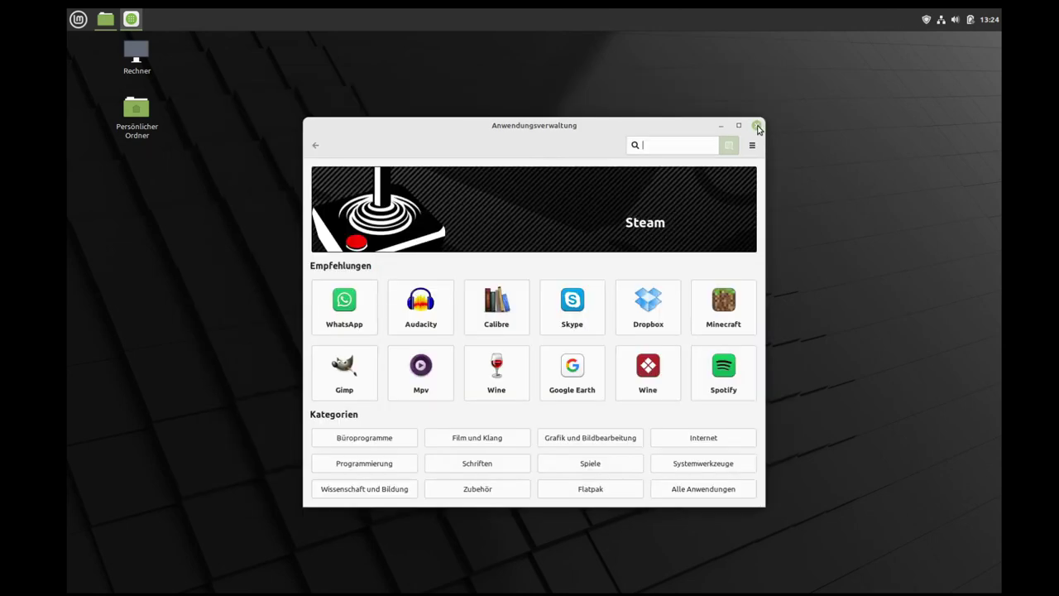
# Step: Close the Software Manager, open a Terminal, and start an apt install command in an enlarged window
pyautogui.click(759, 126)
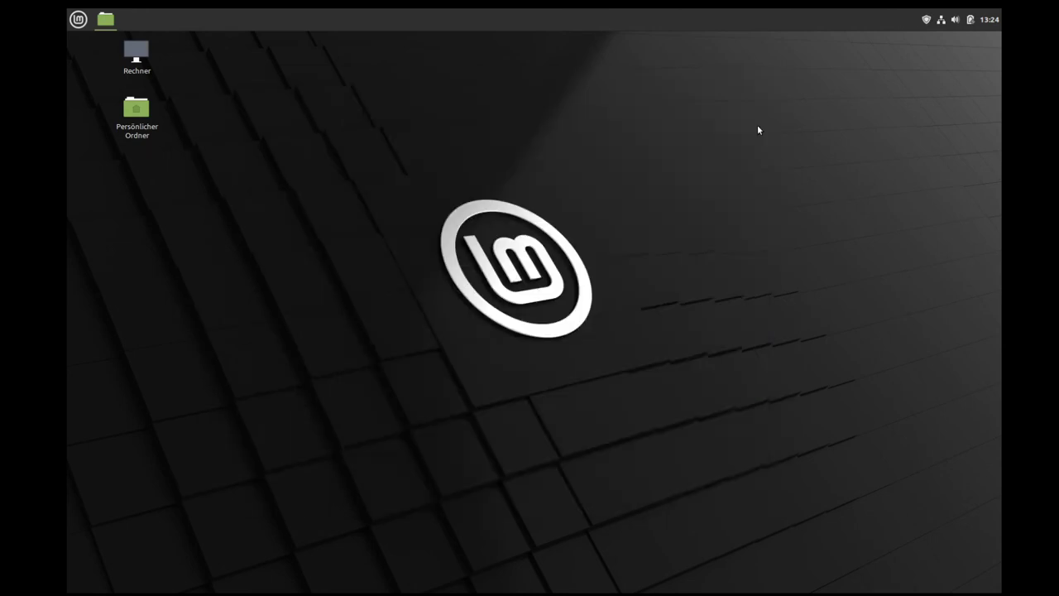
pyautogui.click(78, 18)
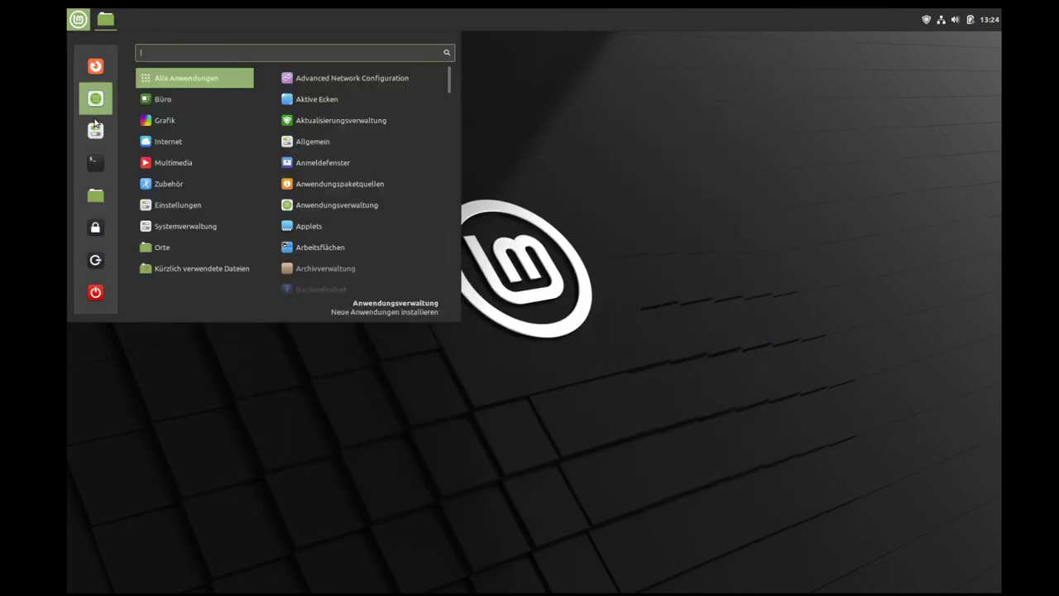
pyautogui.click(96, 164)
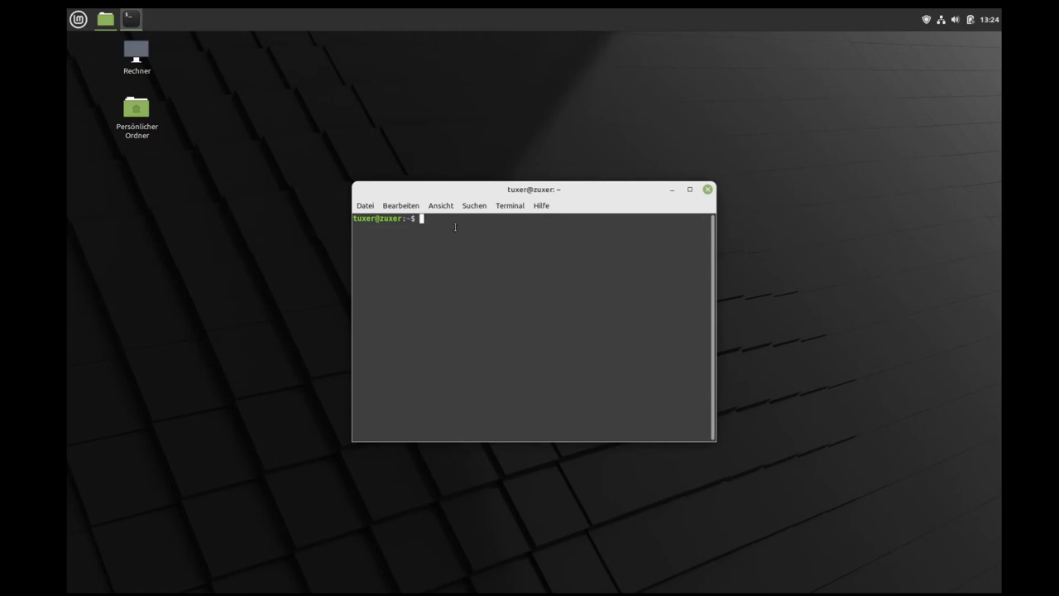
pyautogui.write('sudo apt install kdenli')
pyautogui.press('BackSpace')
pyautogui.press('BackSpace')
pyautogui.press('BackSpace')
pyautogui.press('BackSpace')
pyautogui.press('BackSpace')
pyautogui.press('BackSpace')
pyautogui.press('Tab')
pyautogui.press('Tab')
pyautogui.write('n')
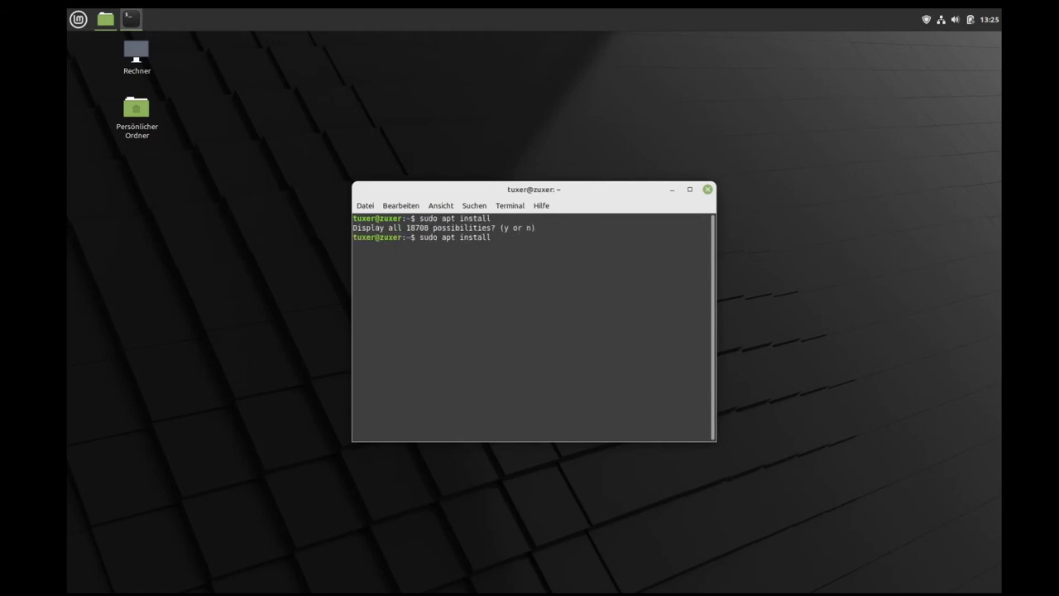
pyautogui.write('gim')
pyautogui.moveTo(715, 441); pyautogui.dragTo(873, 489)
pyautogui.moveTo(612, 189); pyautogui.dragTo(470, 121)
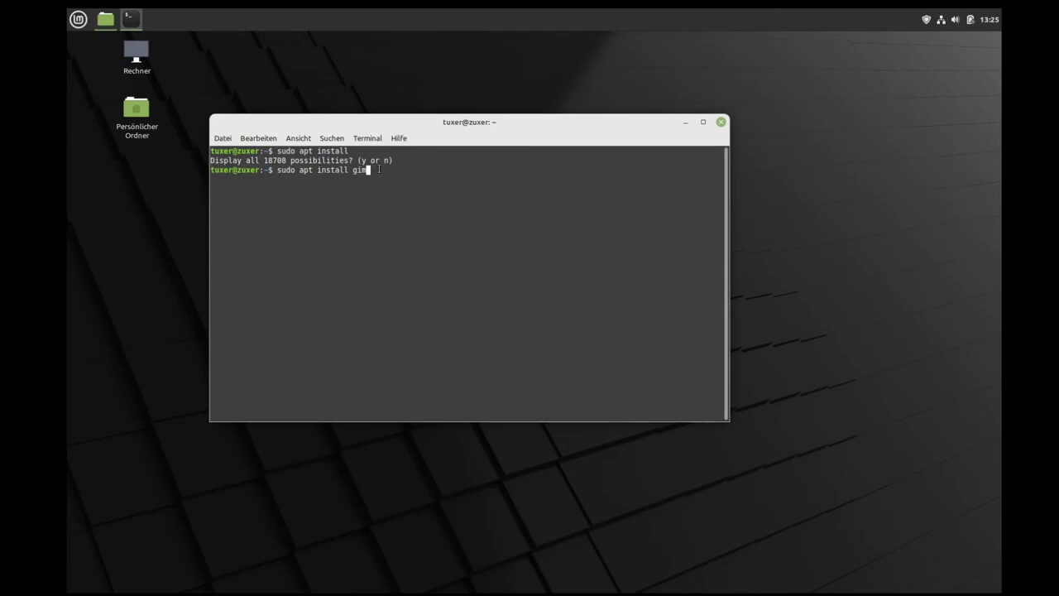
# Step: Run 'sudo apt-get install gimp' and enter the administrator password
pyautogui.write('p')
pyautogui.press('BackSpace')
pyautogui.press('BackSpace')
pyautogui.press('BackSpace')
pyautogui.press('BackSpace')
pyautogui.press('BackSpace')
pyautogui.press('BackSpace')
pyautogui.press('BackSpace')
pyautogui.press('BackSpace')
pyautogui.press('BackSpace')
pyautogui.press('Tab')
pyautogui.write('gim')
pyautogui.press('BackSpace')
pyautogui.press('BackSpace')
pyautogui.press('BackSpace')
pyautogui.press('BackSpace')
pyautogui.press('BackSpace')
pyautogui.press('BackSpace')
pyautogui.press('BackSpace')
pyautogui.press('BackSpace')
pyautogui.press('BackSpace')
pyautogui.press('BackSpace')
pyautogui.press('BackSpace')
pyautogui.press('BackSpace')
pyautogui.write('-get install gim')
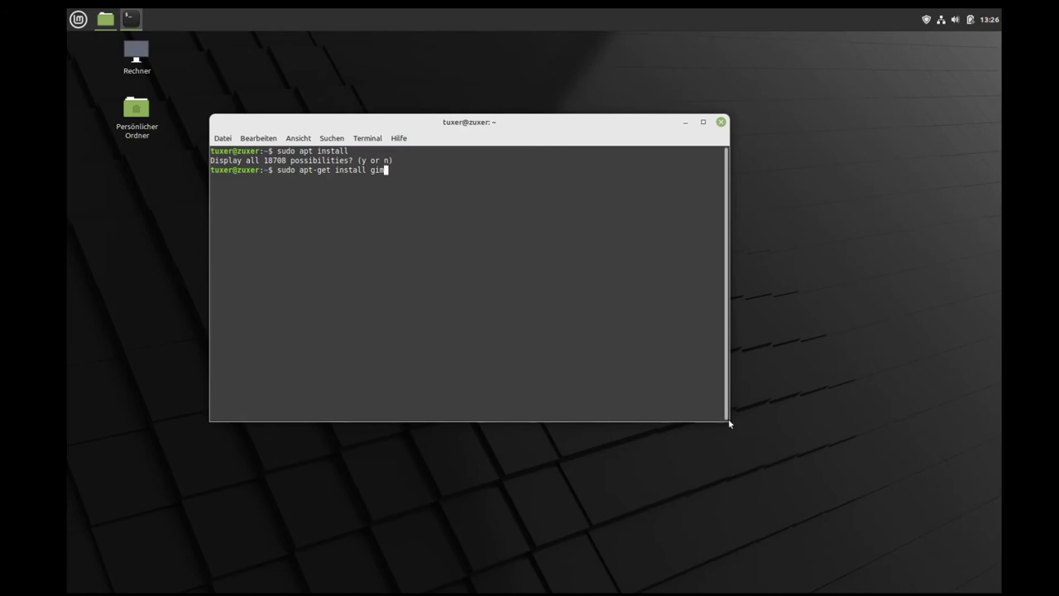
pyautogui.moveTo(735, 423); pyautogui.dragTo(799, 454)
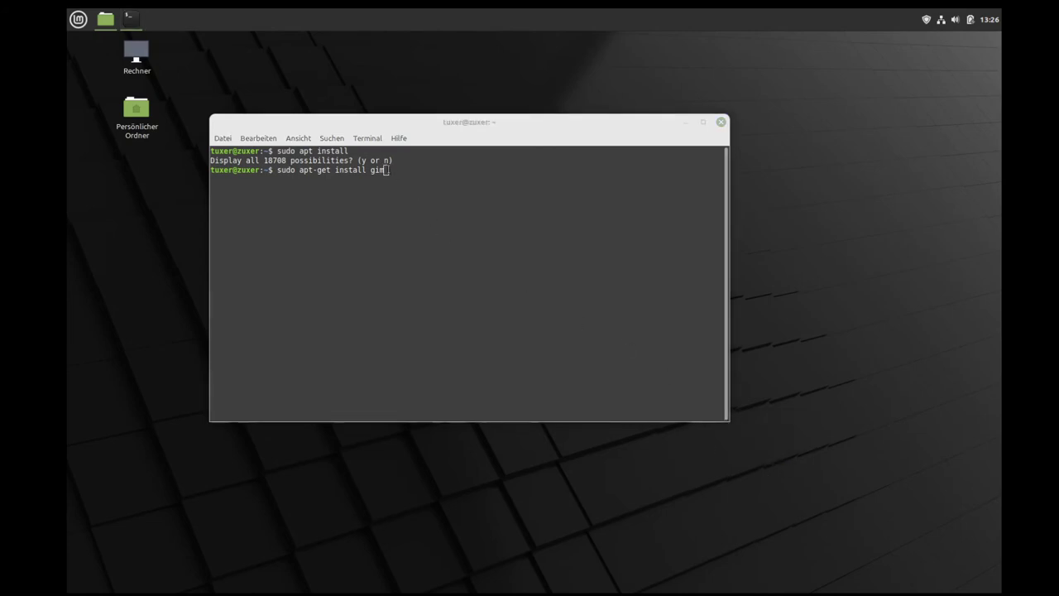
pyautogui.click(416, 173)
pyautogui.write('p')
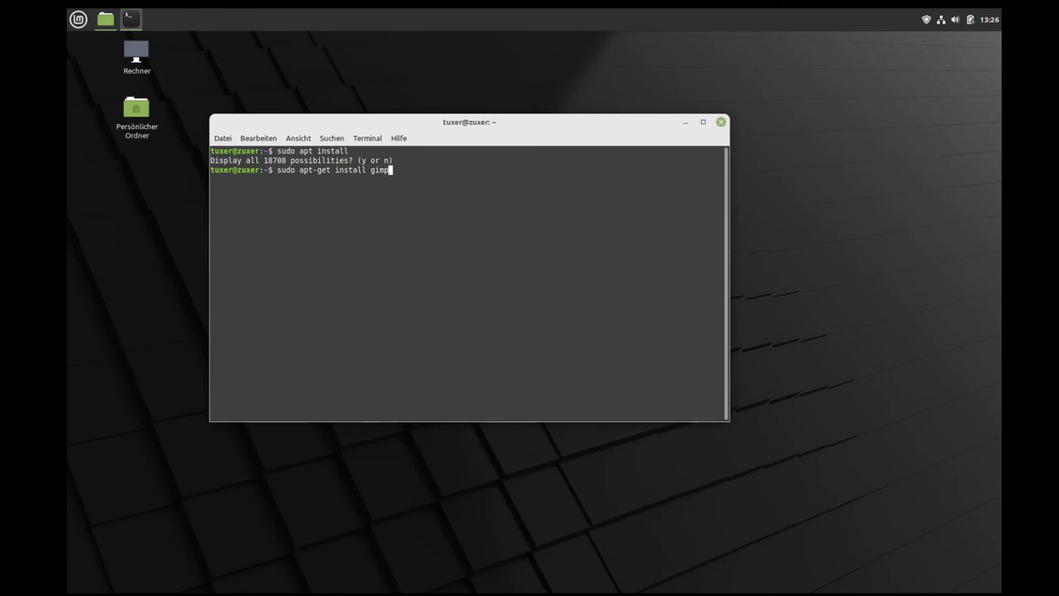
pyautogui.press('Return')
pyautogui.write('****')
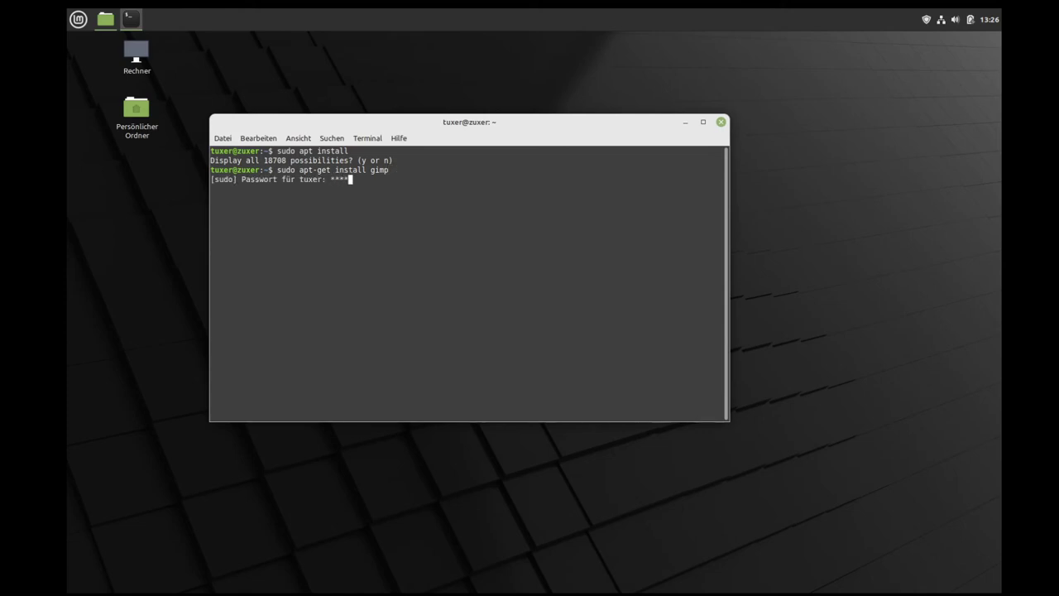
pyautogui.press('Return')
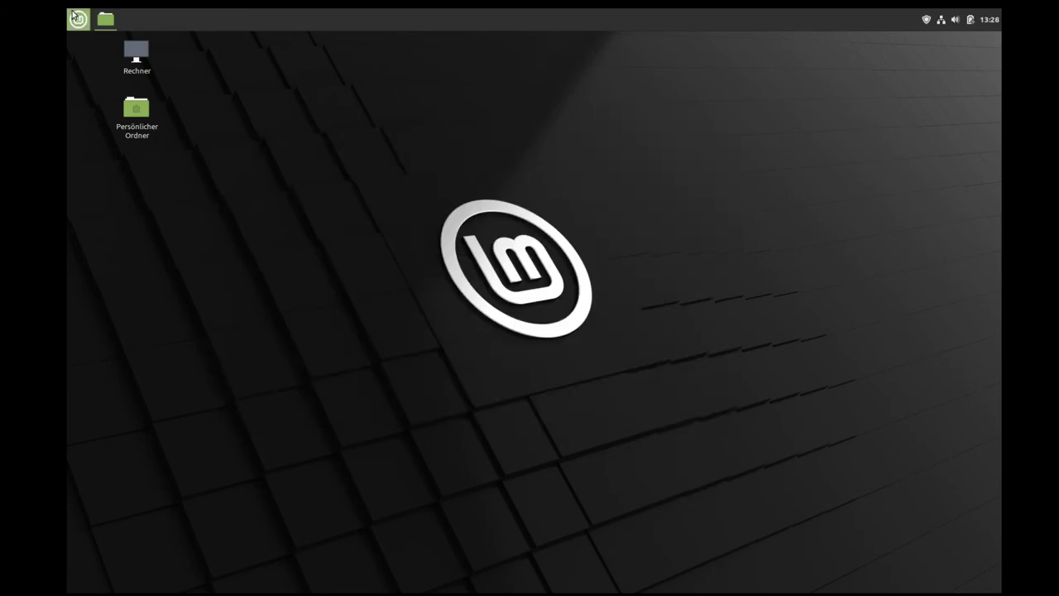
# Step: In a new terminal, run 'gimp' to check whether it is installed
pyautogui.click(78, 19)
pyautogui.click(336, 226)
pyautogui.hotkey('ctrl', 'alt', 't')
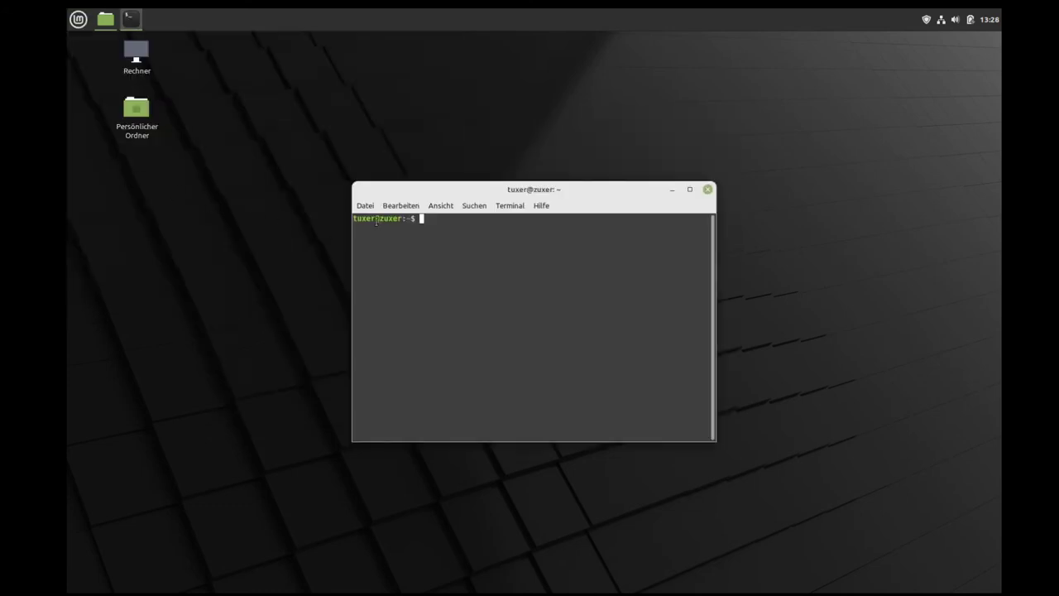
pyautogui.write('gimp')
pyautogui.press('Return')
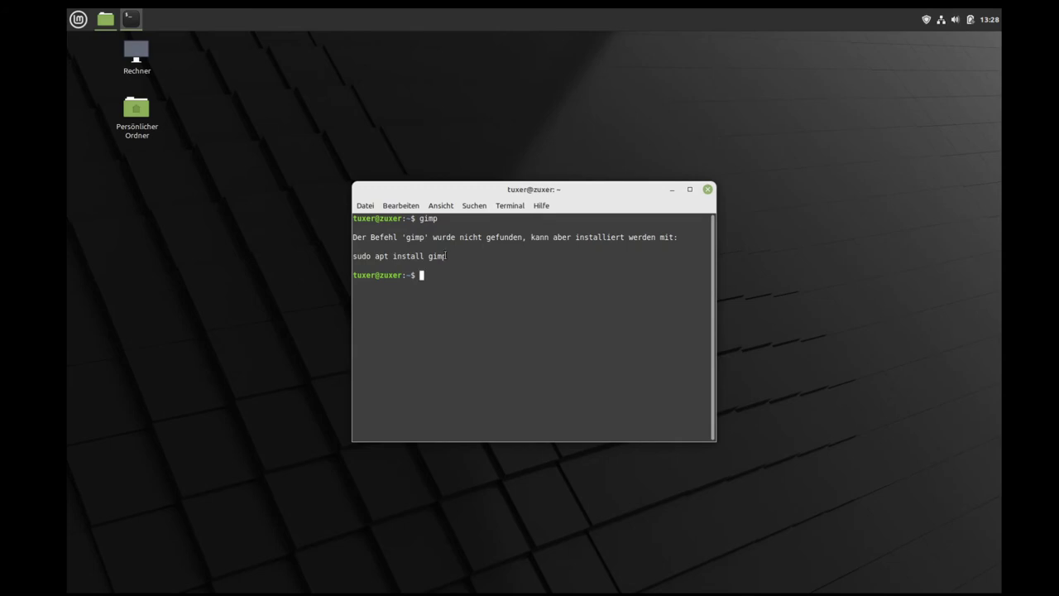
# Step: Select the suggested 'sudo apt install gimp' command in the output
pyautogui.moveTo(446, 257); pyautogui.dragTo(353, 256)
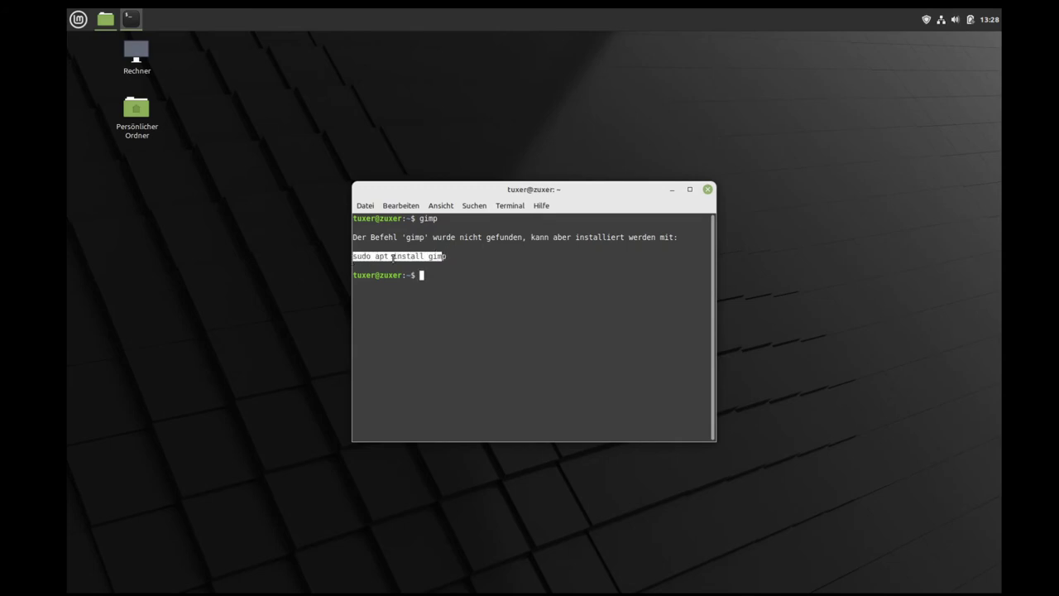
pyautogui.click(446, 256)
pyautogui.moveTo(448, 256); pyautogui.dragTo(354, 257)
# Step: Copy the suggested 'sudo apt install gimp' line to the prompt and run it with the password
pyautogui.rightClick(362, 259)
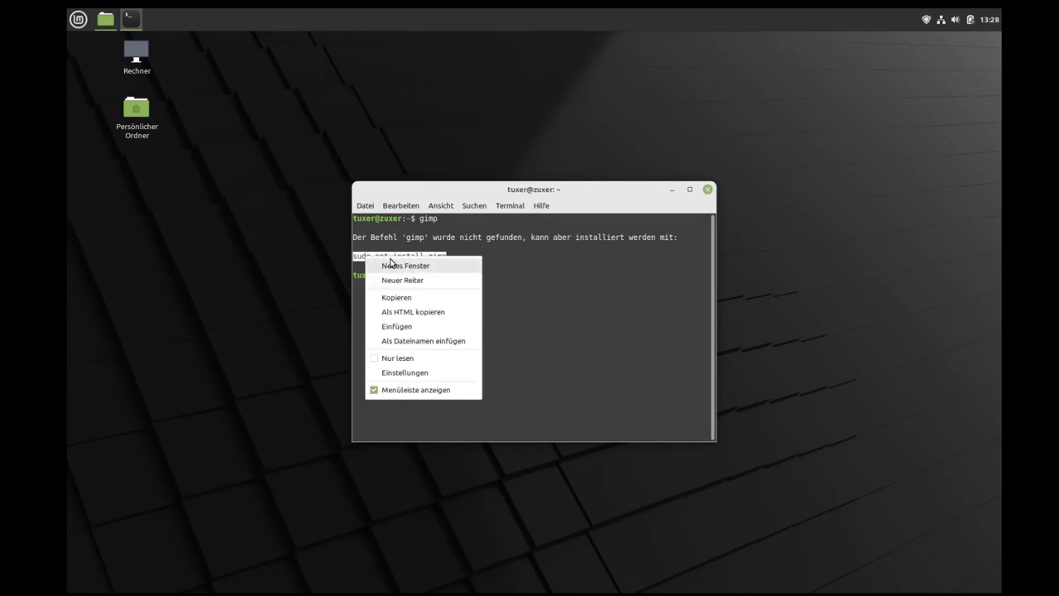
pyautogui.click(400, 296)
pyautogui.click(438, 278)
pyautogui.rightClick(439, 278)
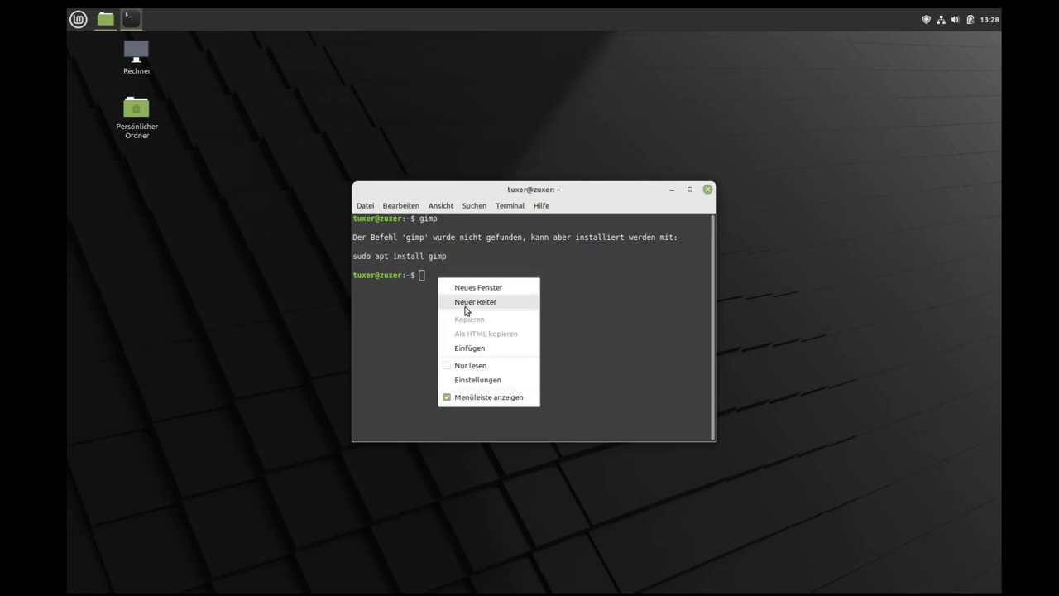
pyautogui.click(469, 345)
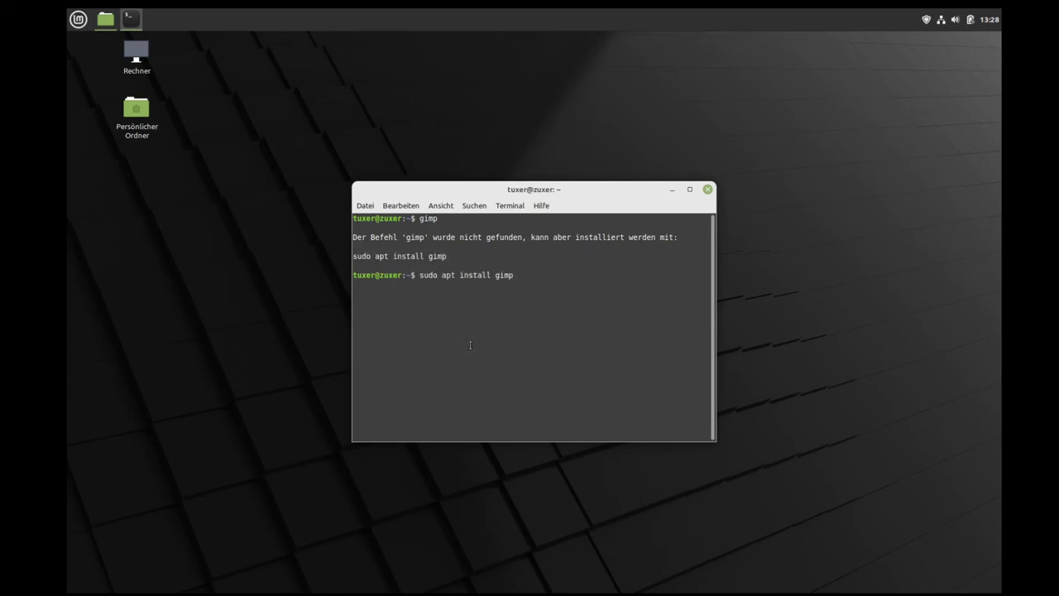
pyautogui.press('Return')
pyautogui.write('*****')
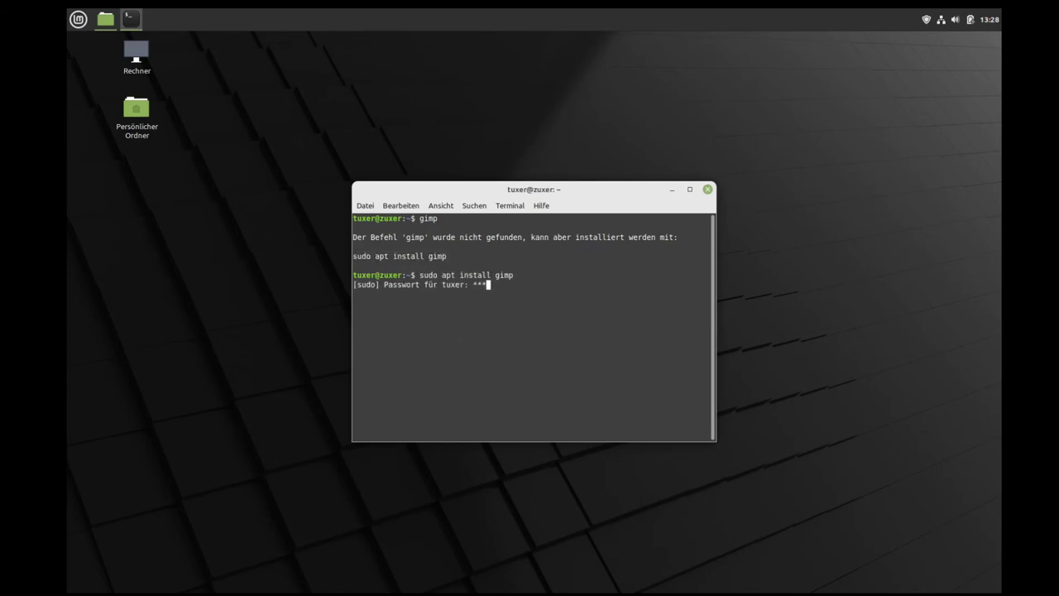
pyautogui.press('Return')
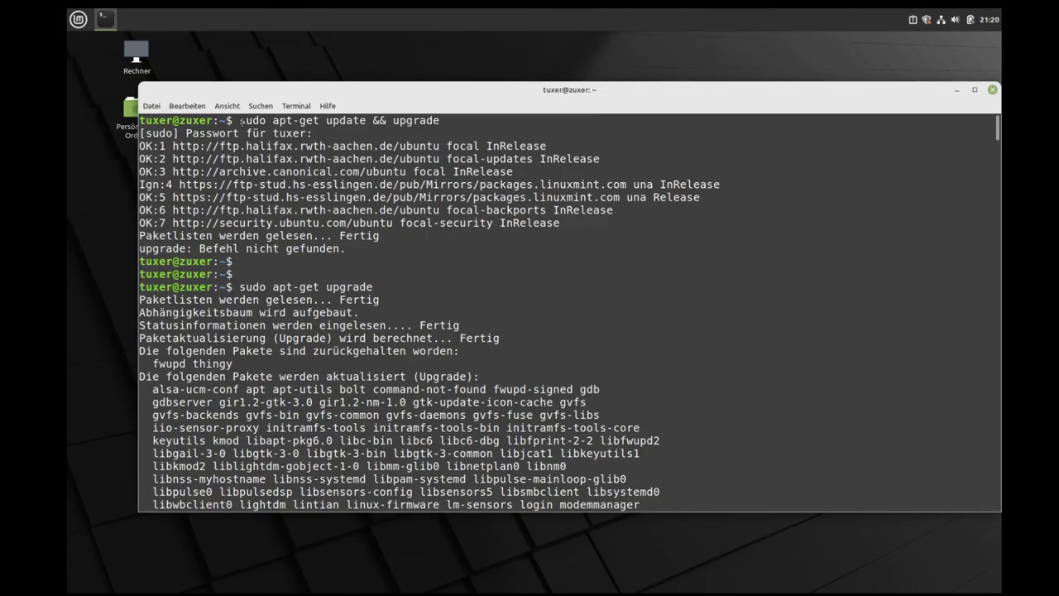
# Step: Highlight the sudo apt-get update and upgrade commands and confirm upgrading the listed packages
pyautogui.moveTo(242, 122); pyautogui.dragTo(369, 122)
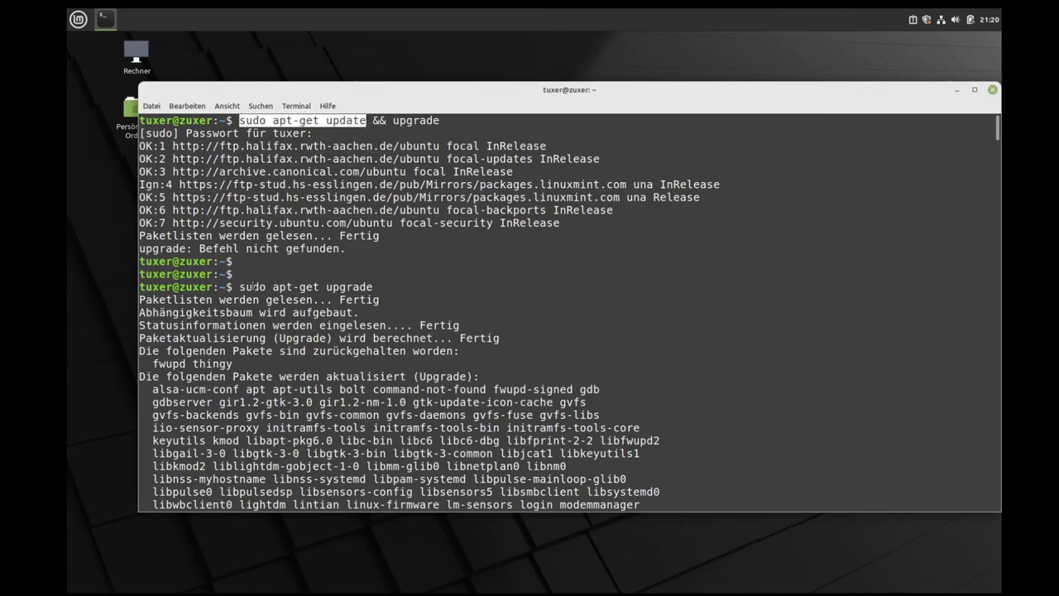
pyautogui.moveTo(240, 286); pyautogui.dragTo(374, 287)
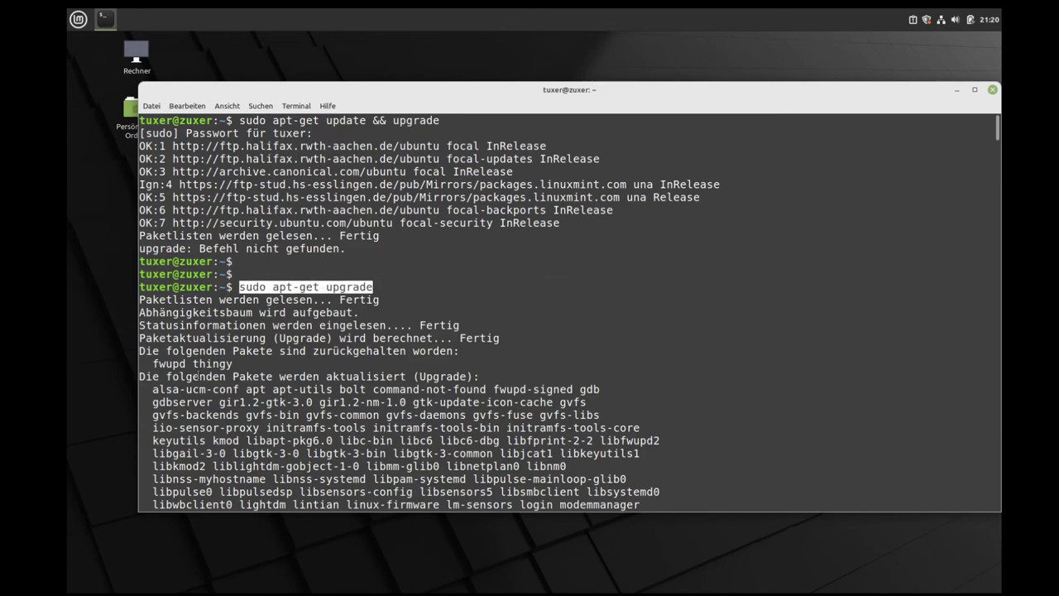
pyautogui.press('Return')
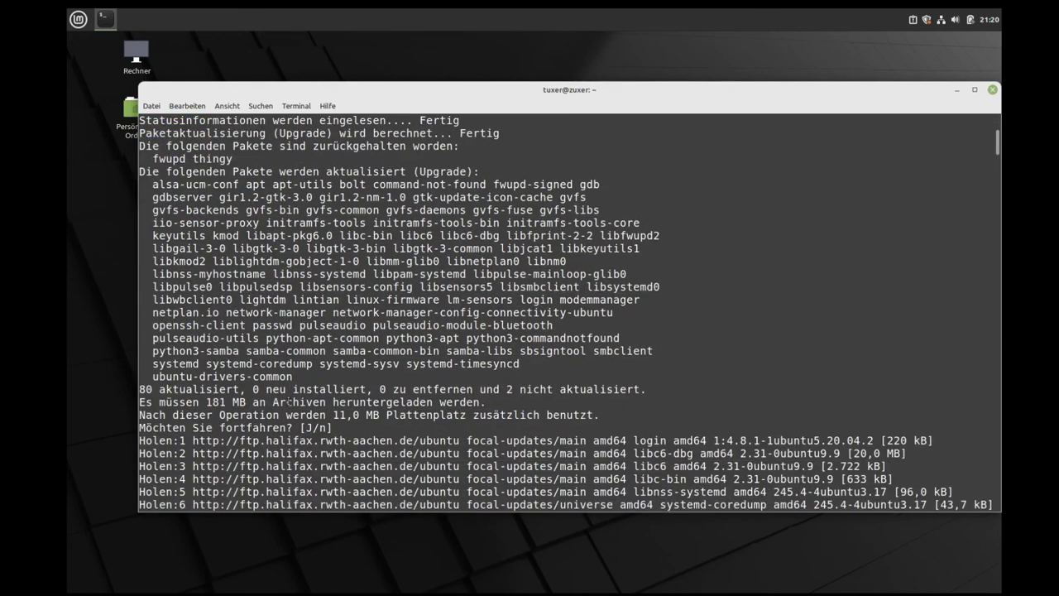
pyautogui.moveTo(292, 376); pyautogui.dragTo(148, 184)
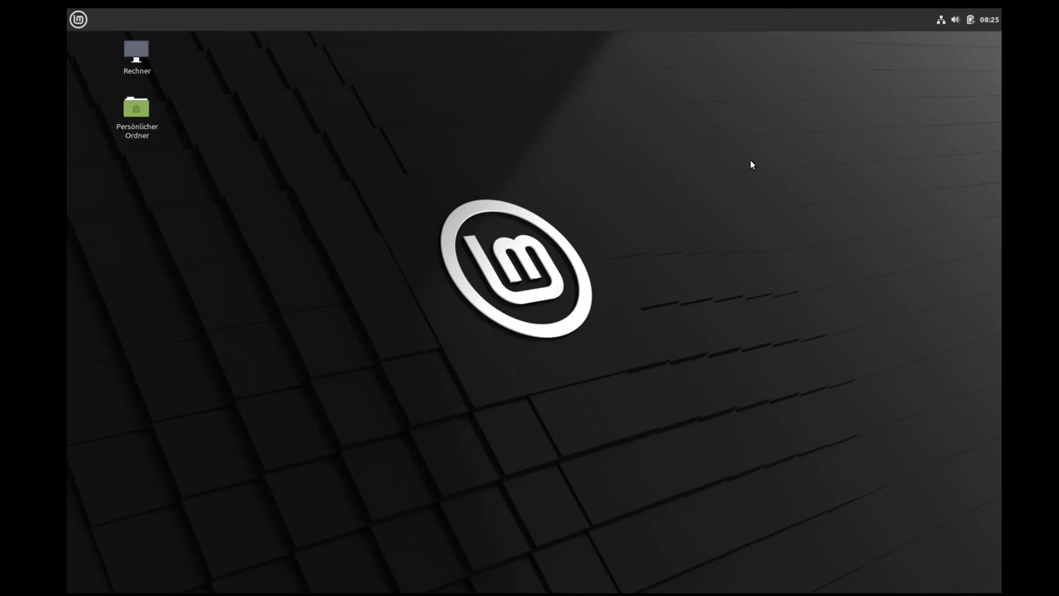
# Step: Launch the Update Manager, reposition its window, and open its Bearbeiten menu
pyautogui.click(81, 21)
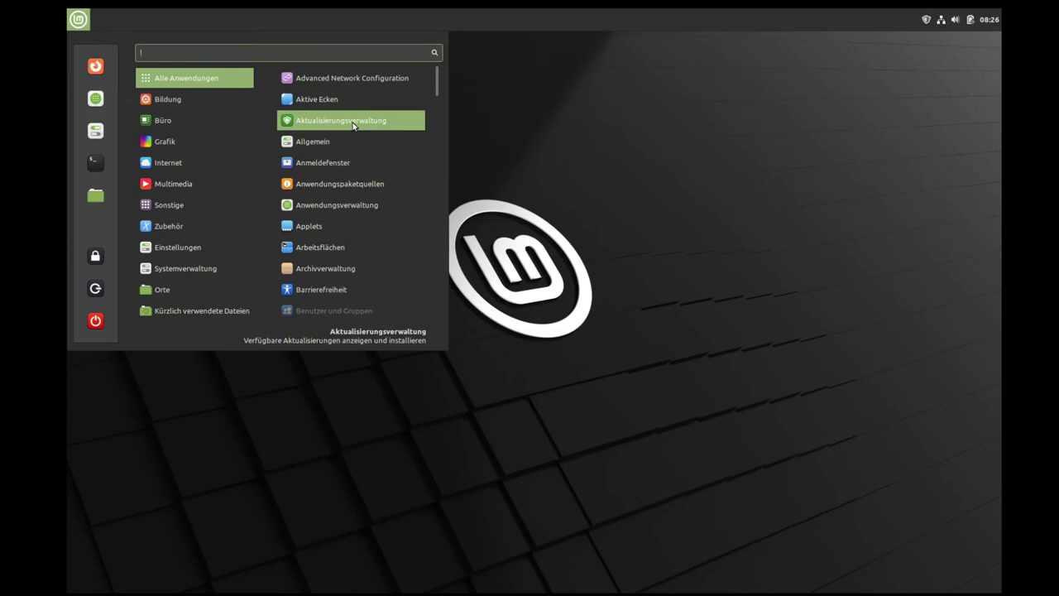
pyautogui.click(343, 128)
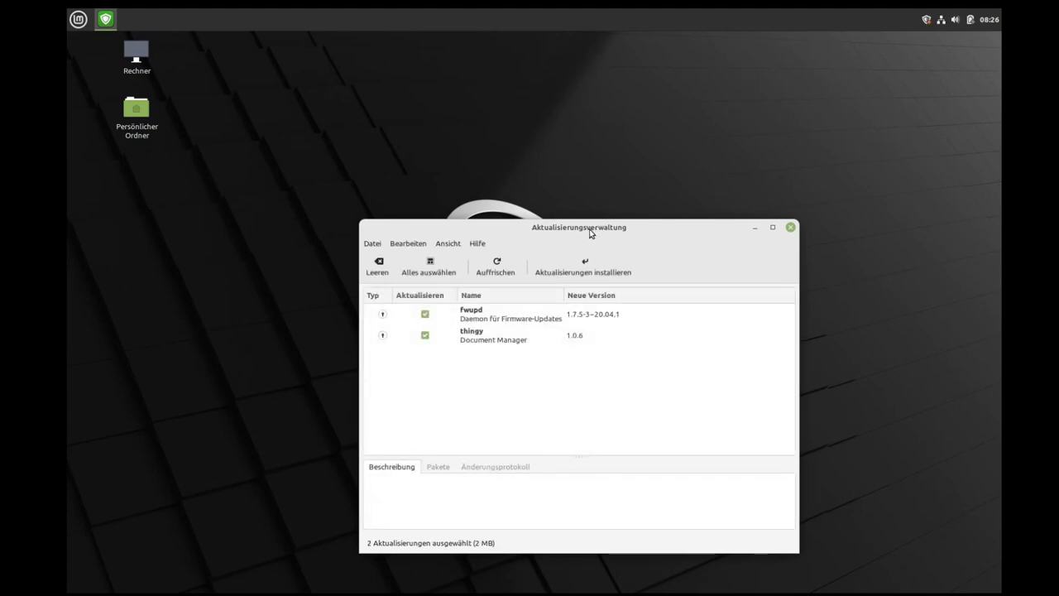
pyautogui.moveTo(592, 231); pyautogui.dragTo(518, 161)
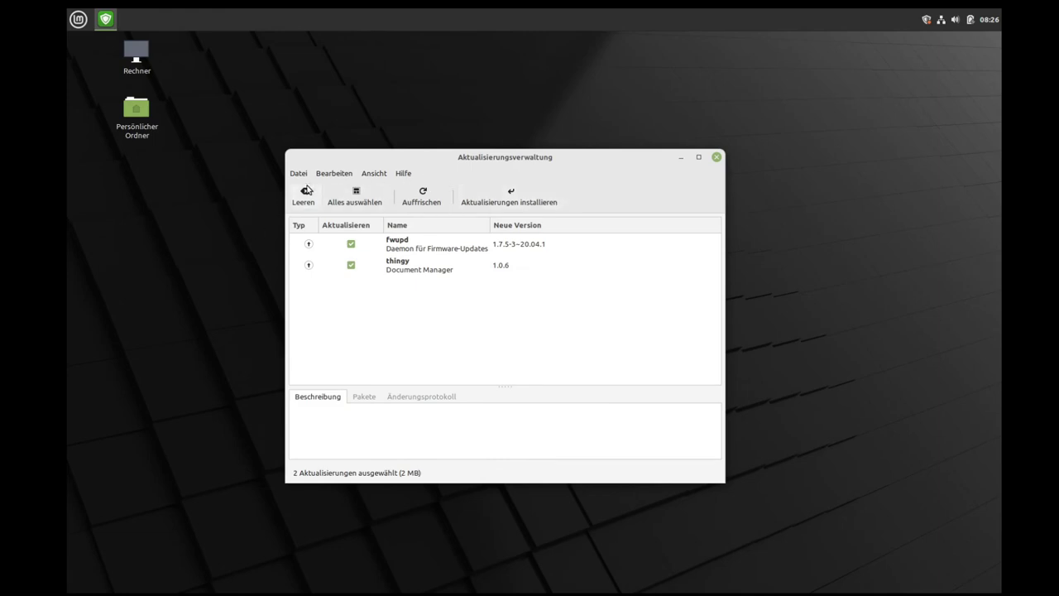
pyautogui.click(298, 173)
pyautogui.moveTo(336, 175)
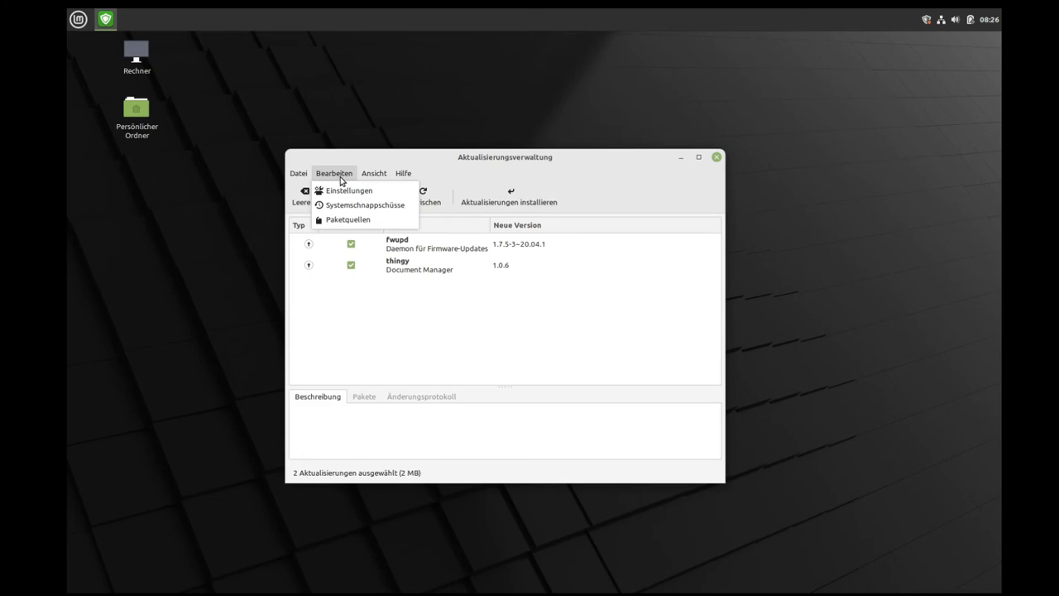
pyautogui.click(349, 222)
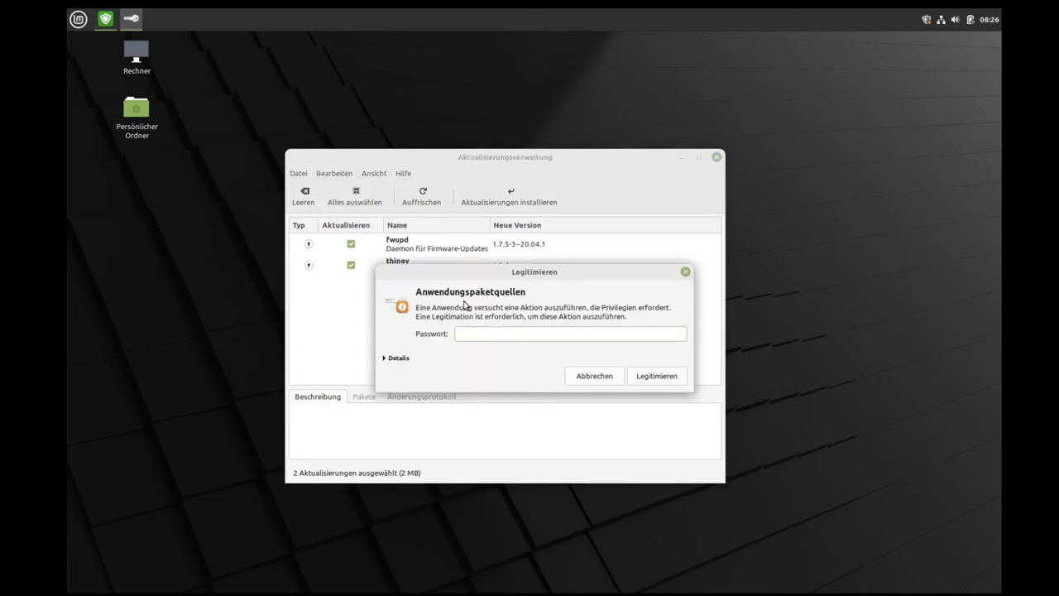
pyautogui.press('Return')
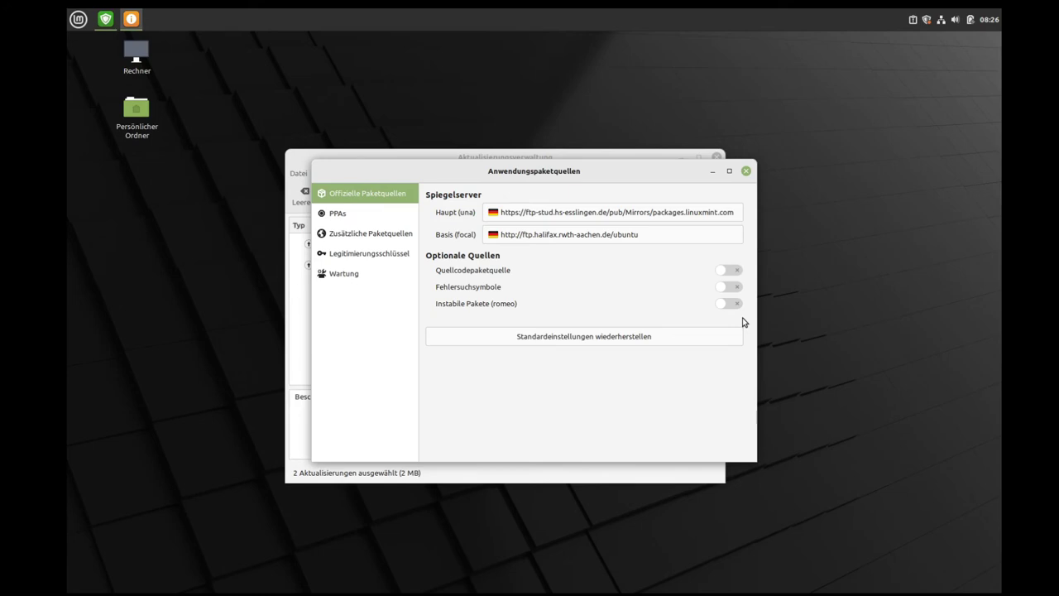
pyautogui.click(746, 171)
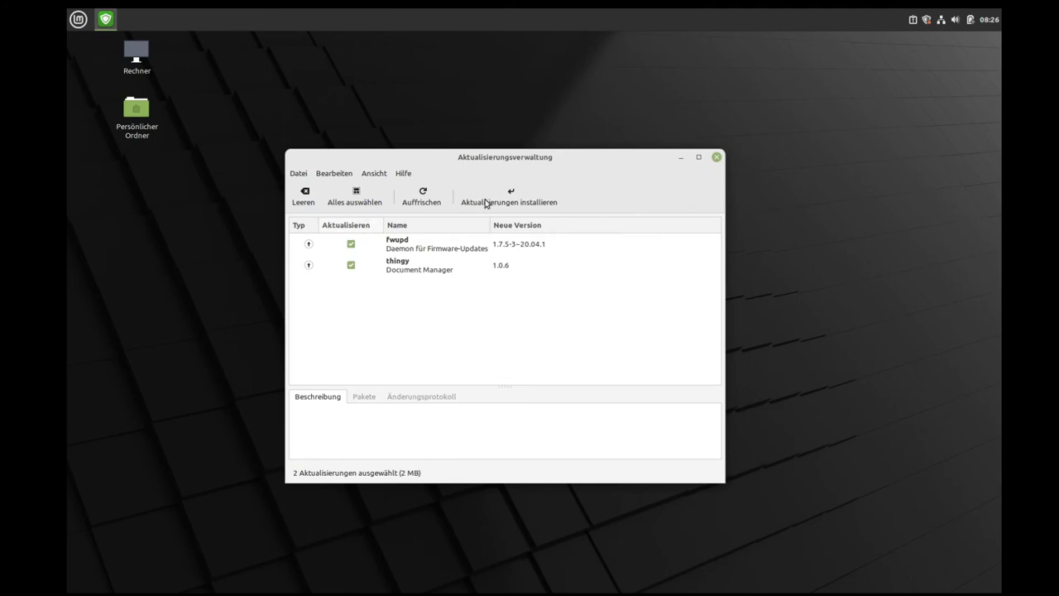
# Step: Install the fwupd and thingy updates with the password, then close the Update Manager
pyautogui.click(528, 201)
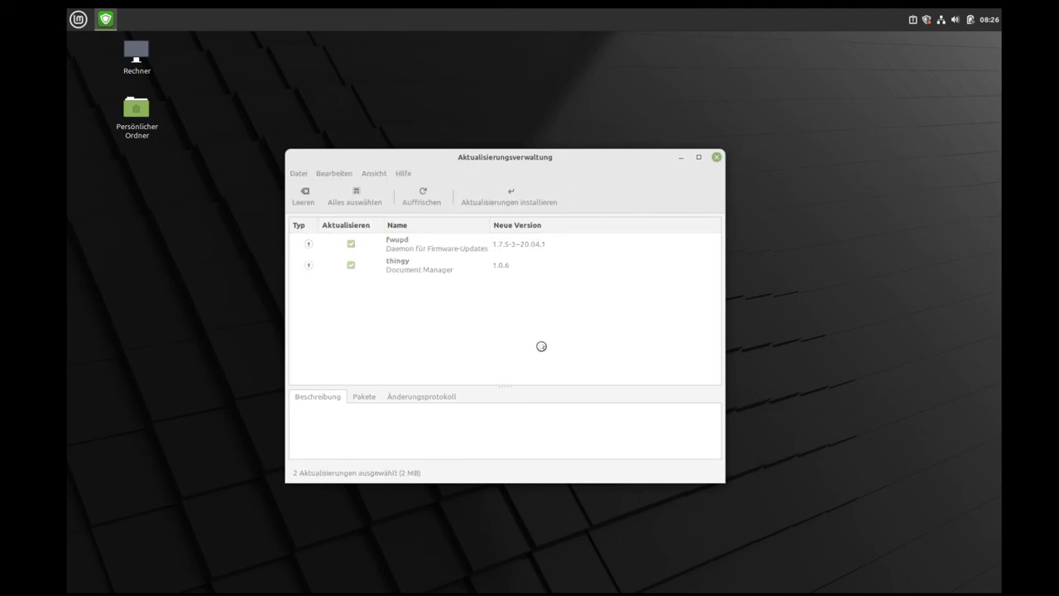
pyautogui.click(565, 439)
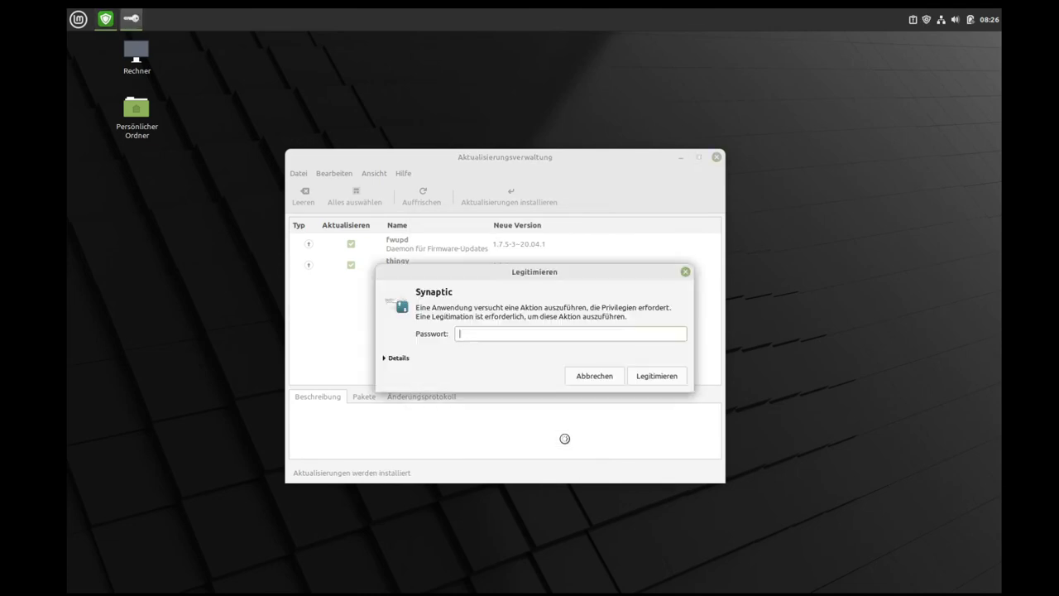
pyautogui.write('••••')
pyautogui.press('Return')
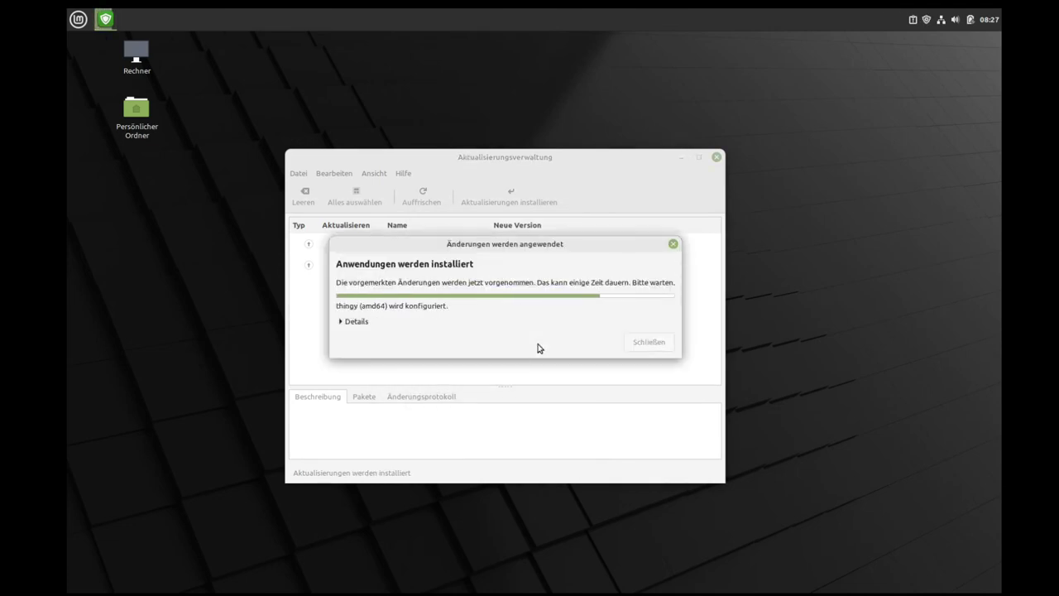
pyautogui.click(716, 159)
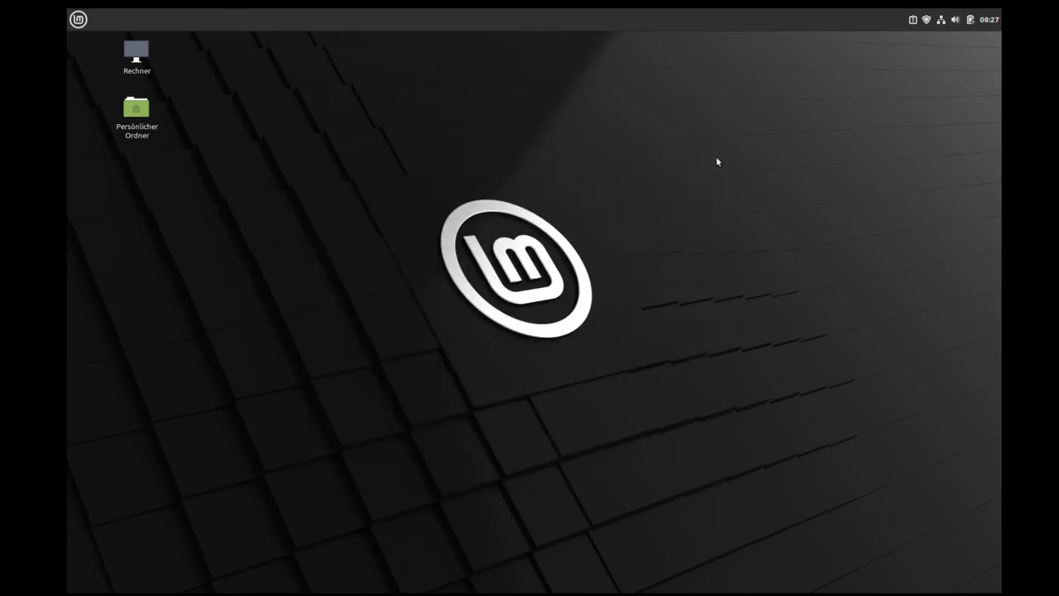
# Step: Open a Terminal and rerun 'sudo apt-get update' from history with the password
pyautogui.click(78, 19)
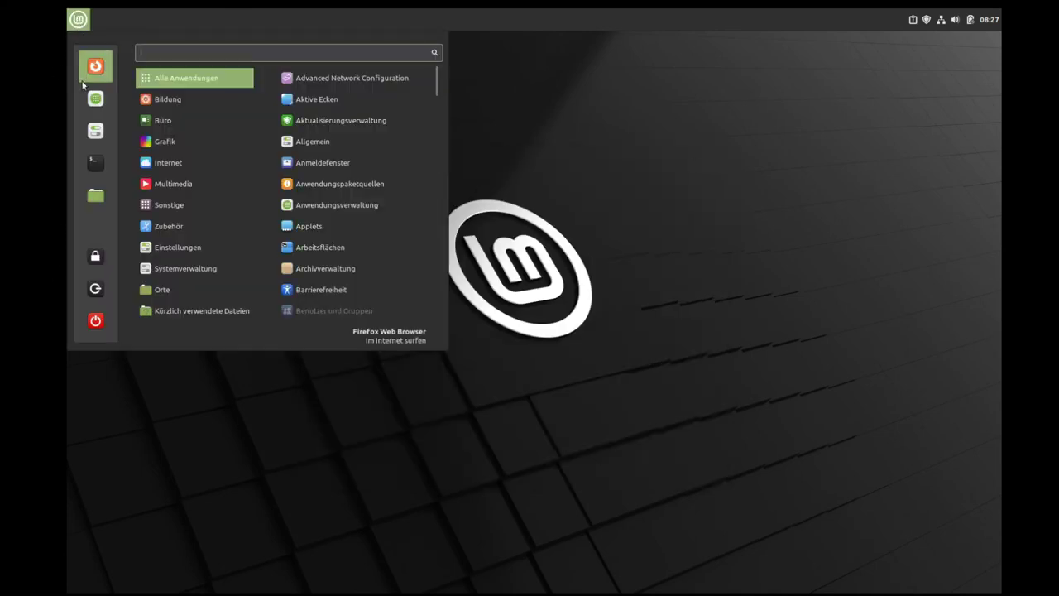
pyautogui.click(94, 160)
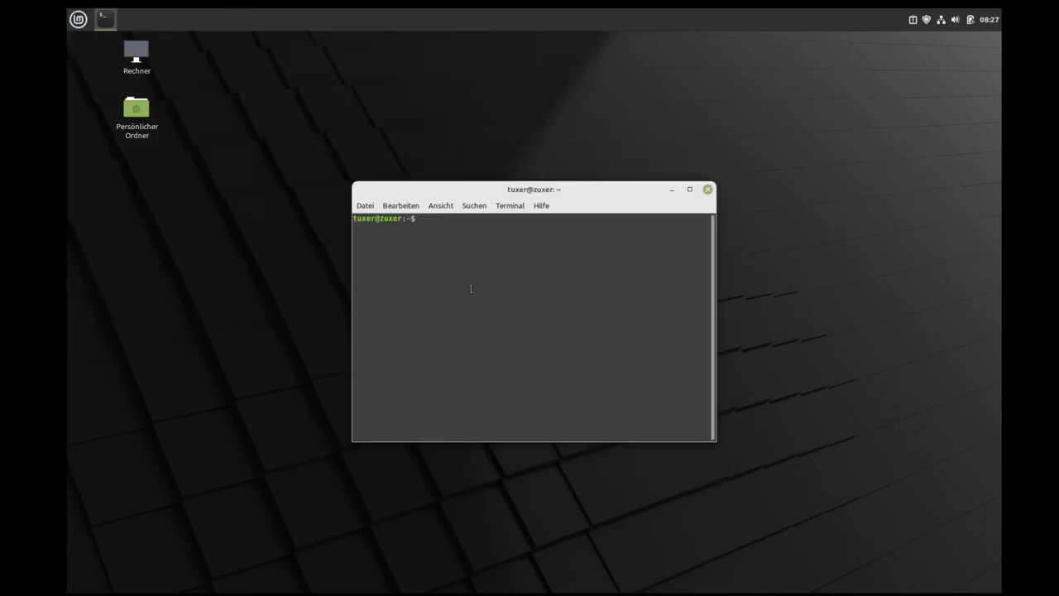
pyautogui.press('Up')
pyautogui.press('Up')
pyautogui.press('Up')
pyautogui.press('Return')
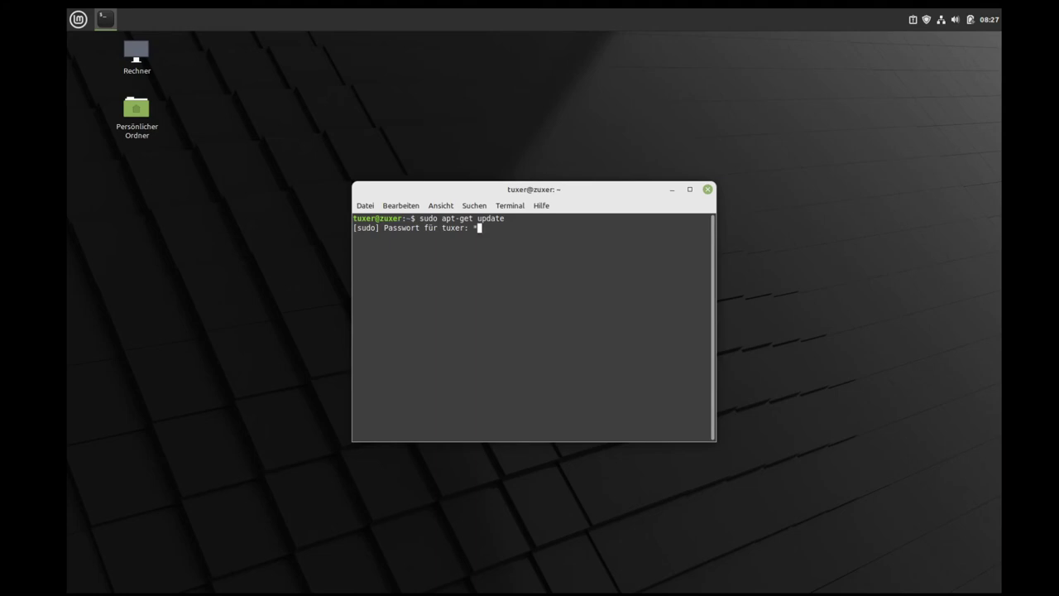
pyautogui.press('Return')
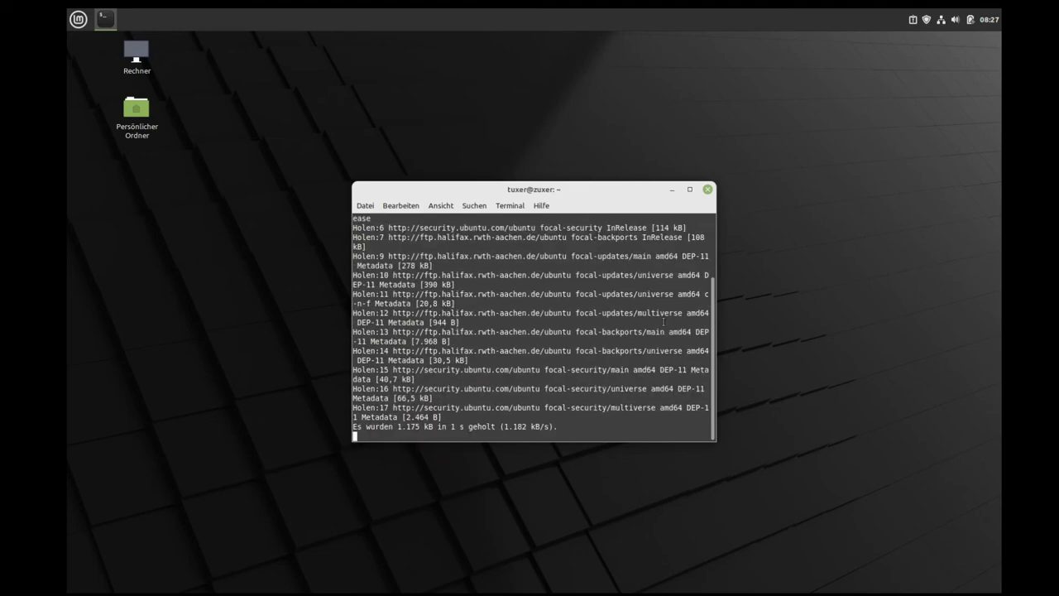
# Step: Enlarge the terminal font and window to show all the output
pyautogui.hotkey('ctrl', '+')
pyautogui.hotkey('ctrl', '+')
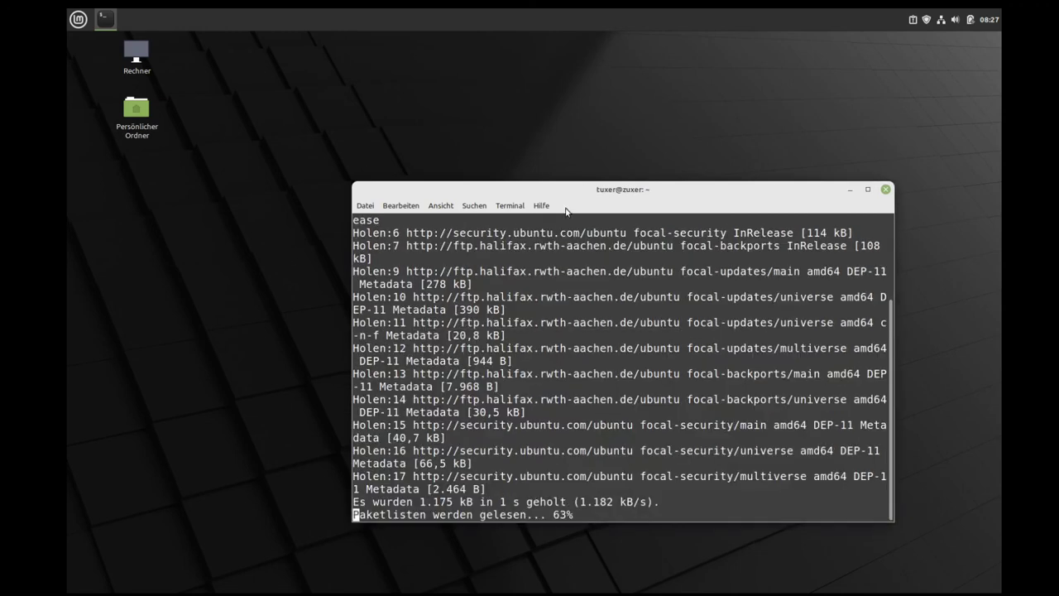
pyautogui.moveTo(582, 192); pyautogui.dragTo(307, 81)
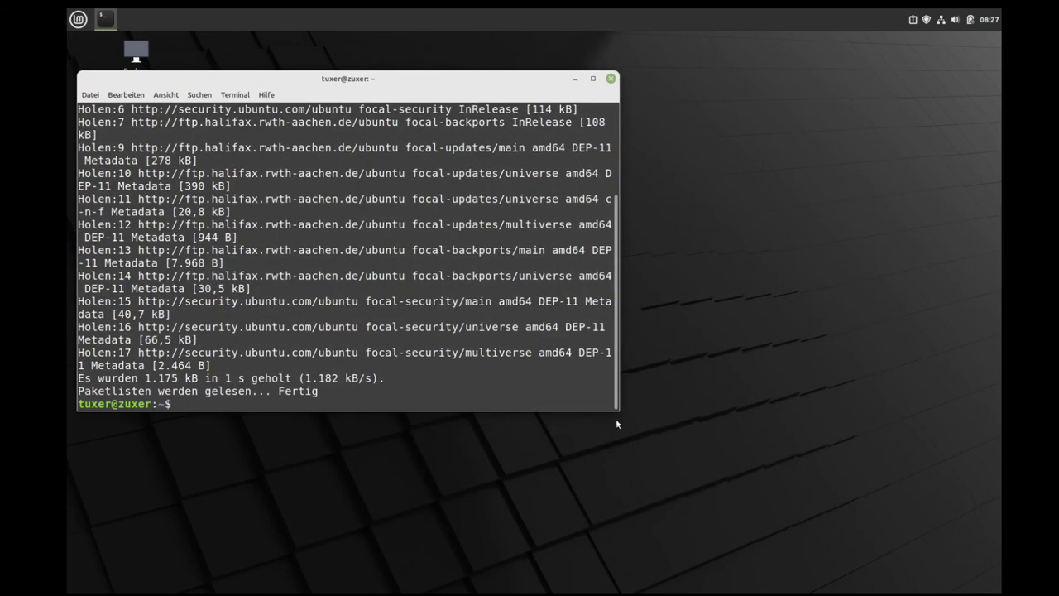
pyautogui.moveTo(615, 408); pyautogui.dragTo(966, 461)
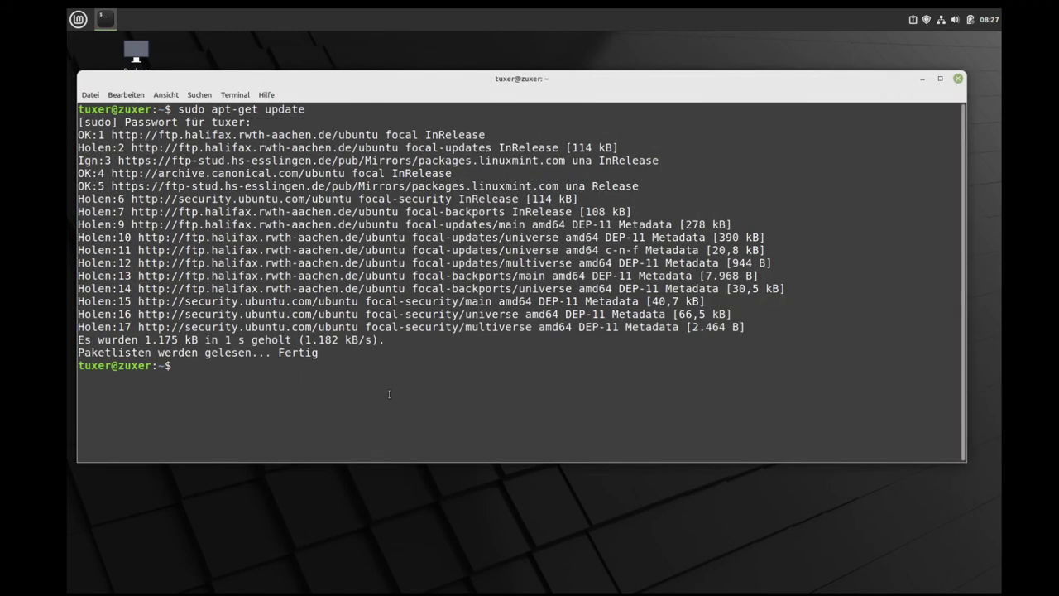
# Step: Rerun 'sudo apt-get upgrade', which finds 0 packages to update
pyautogui.press('Return')
pyautogui.press('Return')
pyautogui.press('Return')
pyautogui.press('Up')
pyautogui.press('Up')
pyautogui.press('Up')
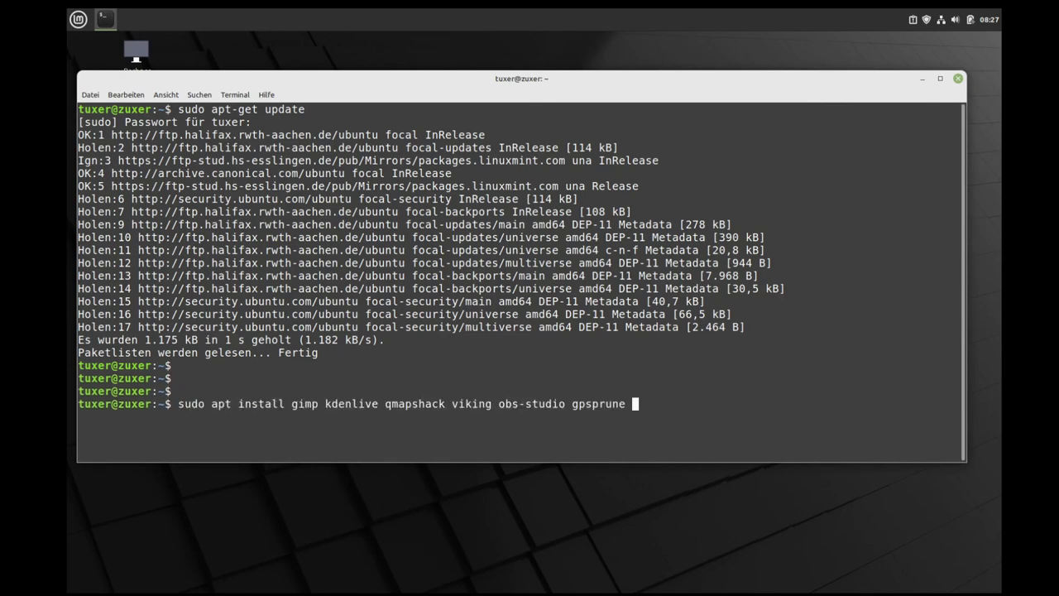
pyautogui.press('Return')
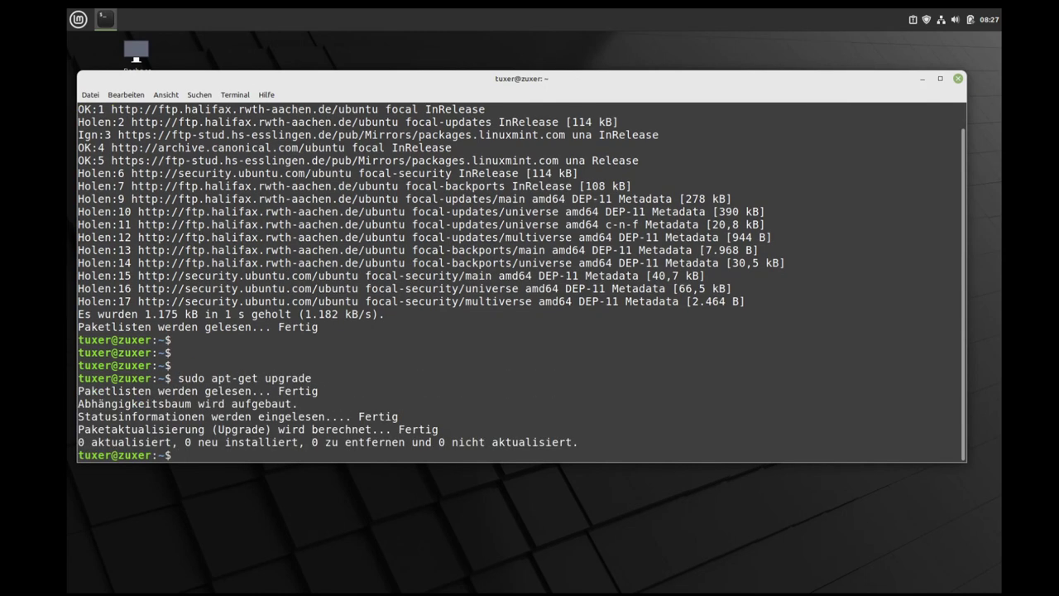
pyautogui.press('Return')
pyautogui.press('Return')
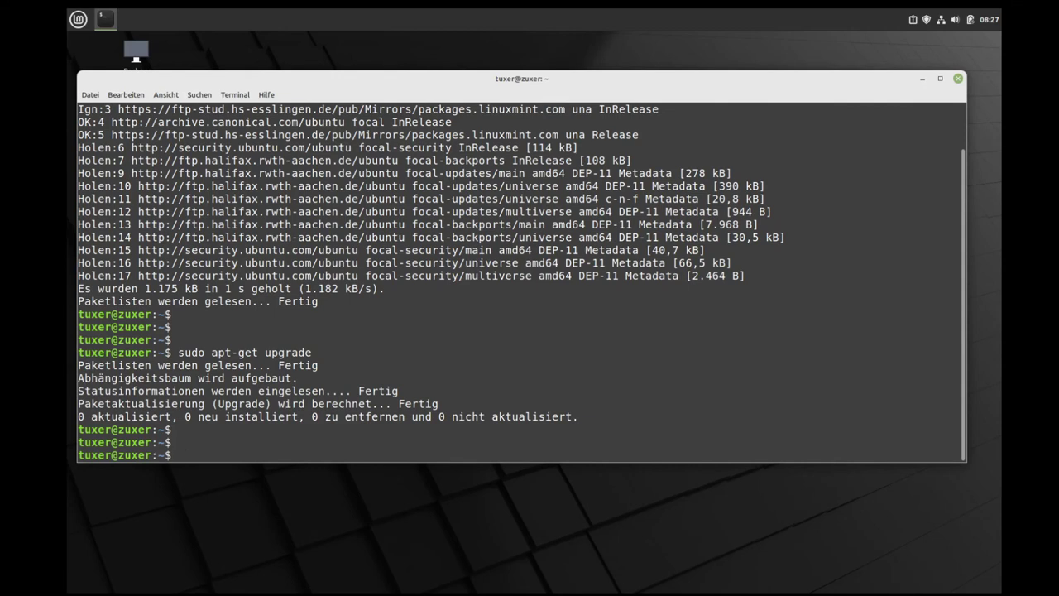
# Step: Edit the recalled command into 'sudo apt-get install q4-win'
pyautogui.press('Up')
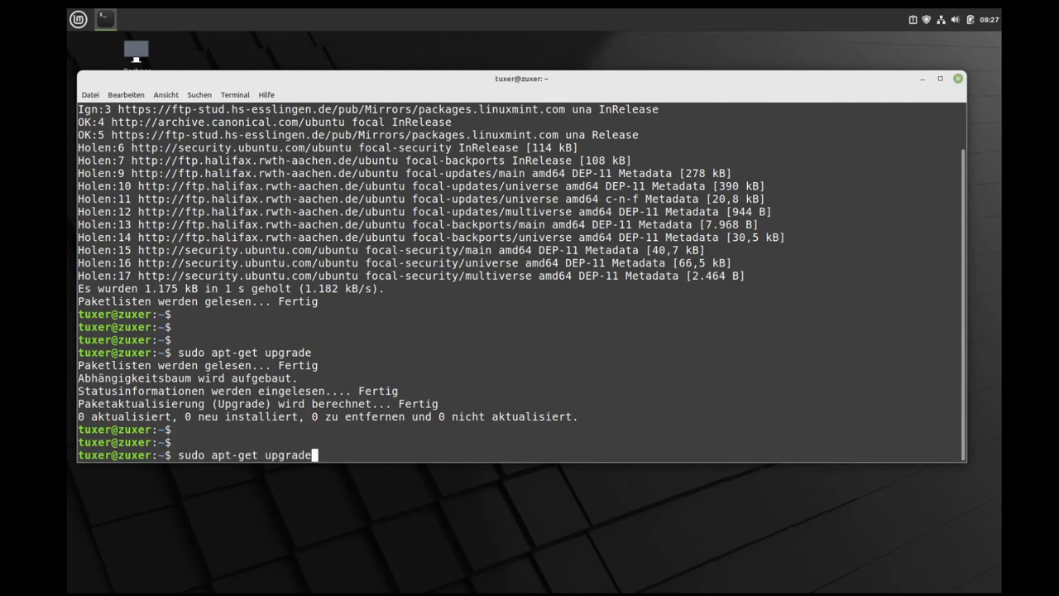
pyautogui.press('BackSpace')
pyautogui.press('BackSpace')
pyautogui.press('BackSpace')
pyautogui.press('BackSpace')
pyautogui.press('BackSpace')
pyautogui.press('BackSpace')
pyautogui.press('BackSpace')
pyautogui.write('install')
pyautogui.write('q4-win')
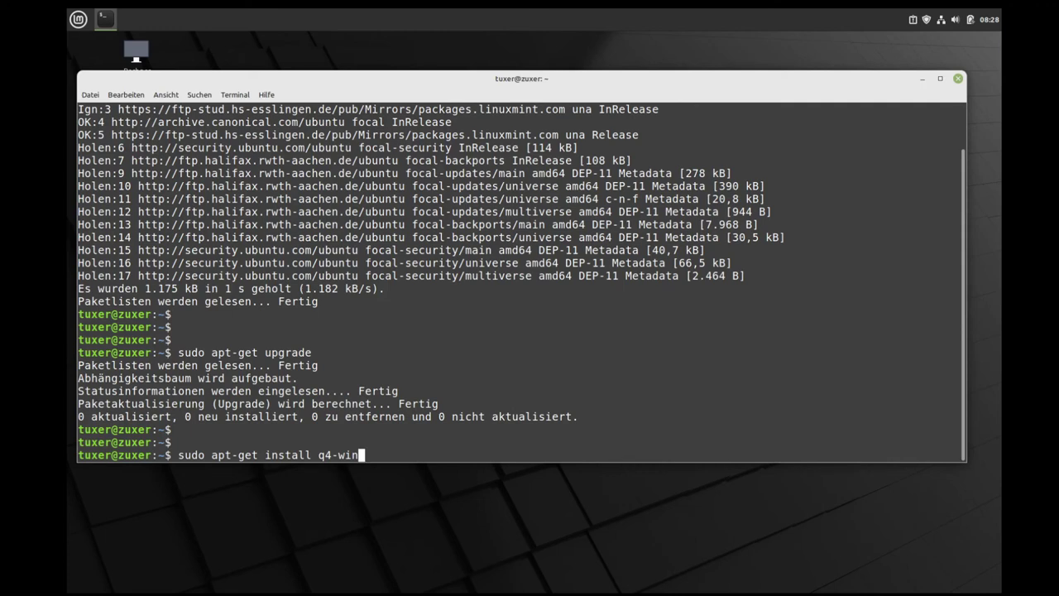
# Step: Correct the command to install q4wine and confirm downloading its 265 new packages (177 MB)
pyautogui.press('BackSpace')
pyautogui.press('BackSpace')
pyautogui.write('wine')
pyautogui.press('Return')
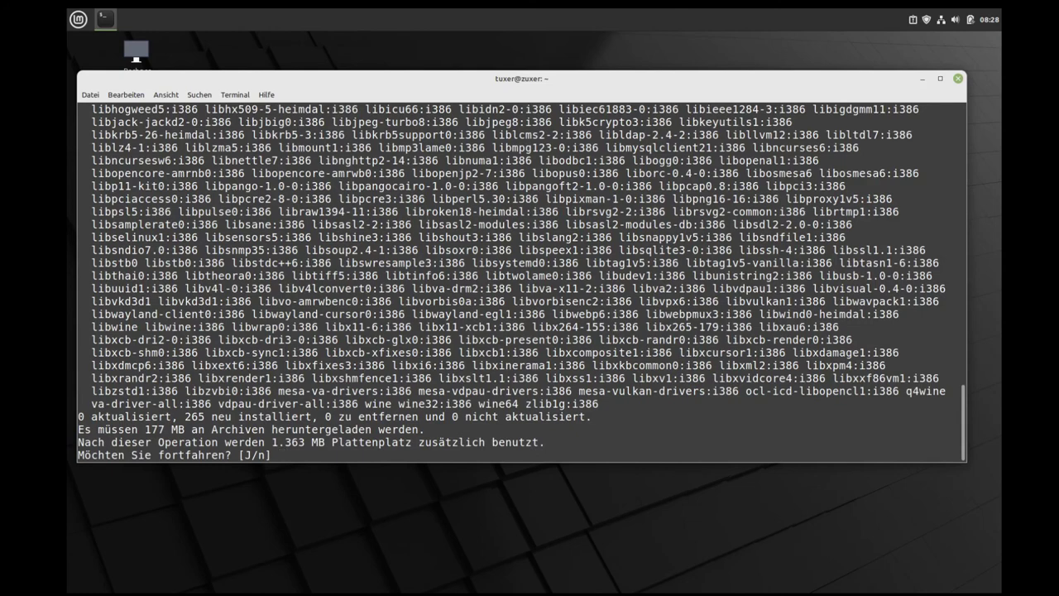
pyautogui.press('Return')
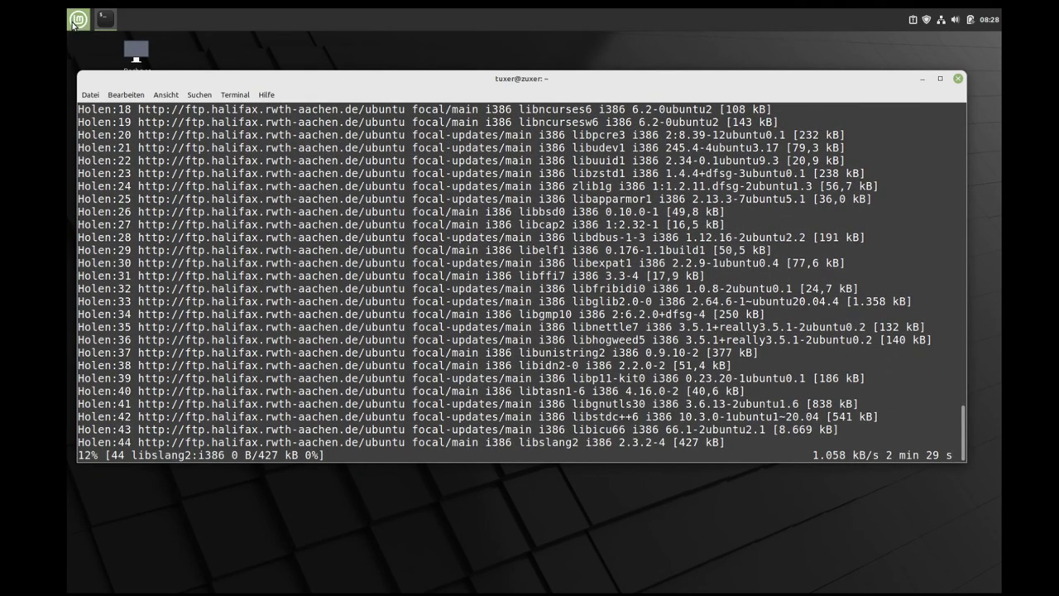
# Step: Launch Firefox from the application menu and go to trle.net
pyautogui.click(79, 20)
pyautogui.click(547, 174)
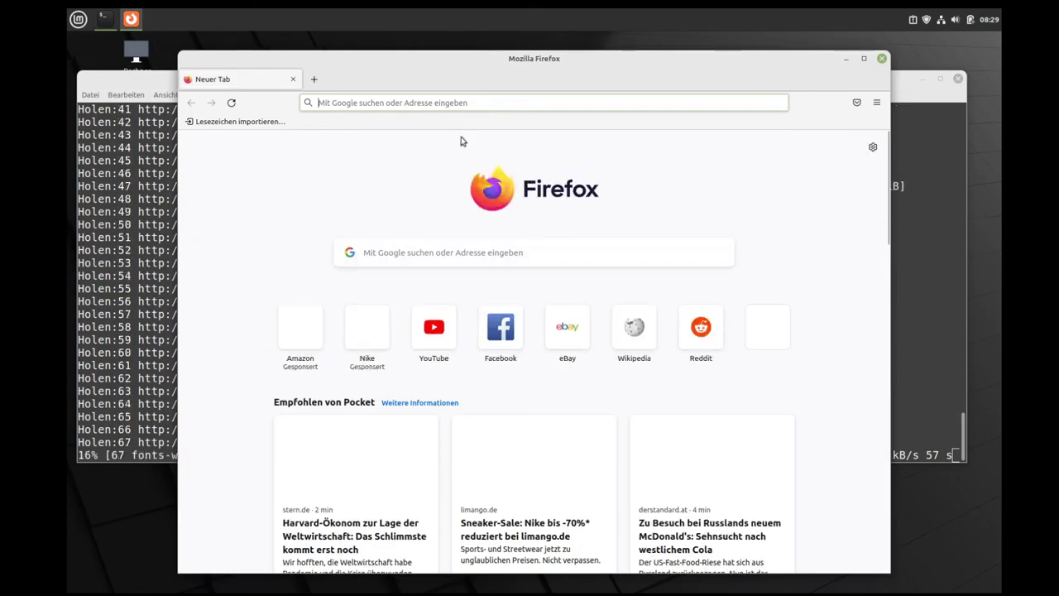
pyautogui.click(379, 99)
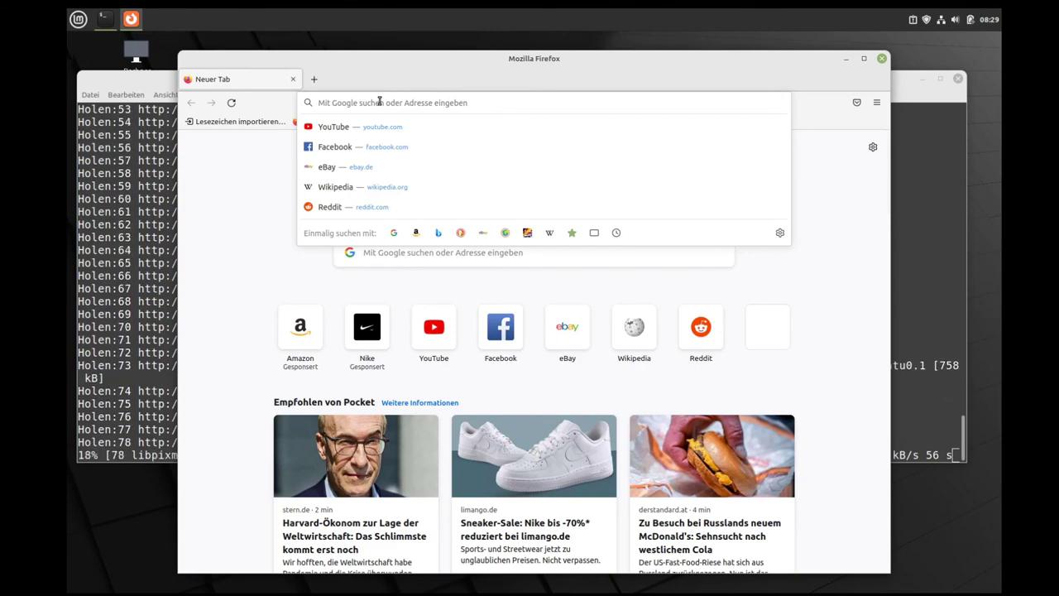
pyautogui.write('trle')
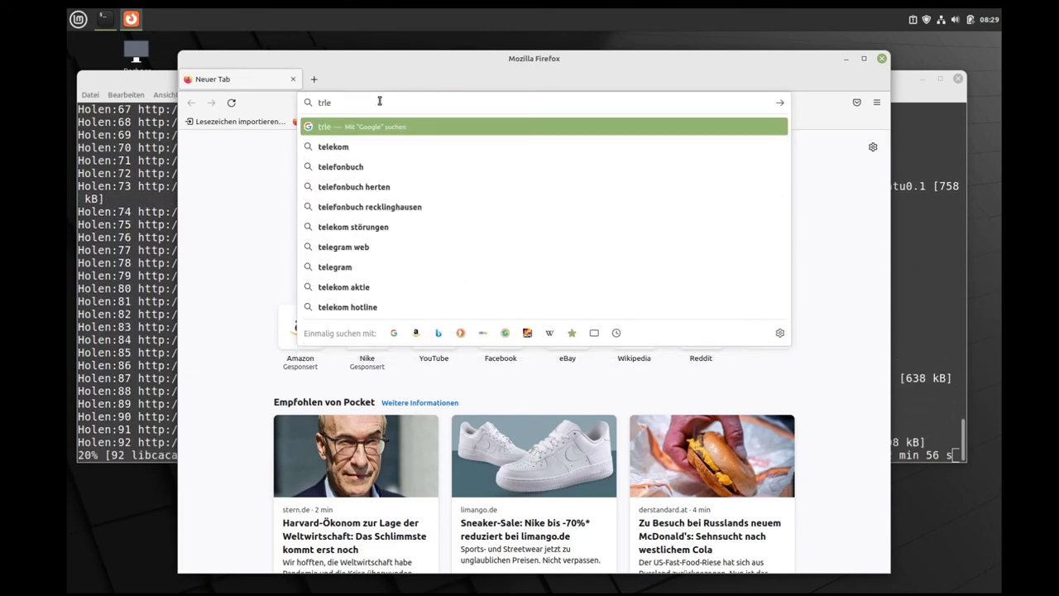
pyautogui.write('.net')
pyautogui.press('Return')
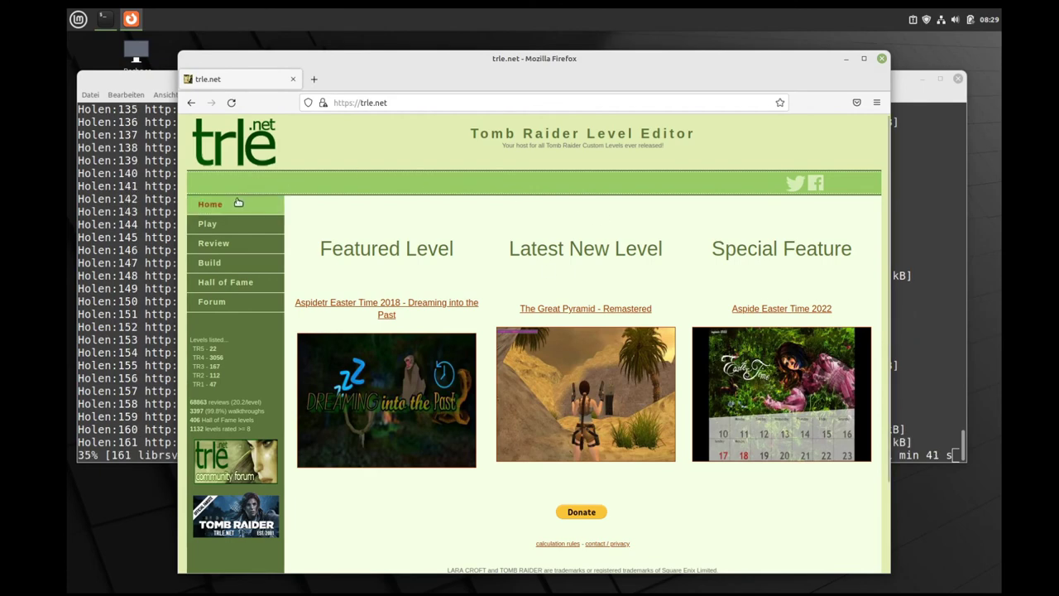
# Step: Download StormChaser-BackstreetsOfLondon.zip from the Backstreets of London level page
pyautogui.click(212, 225)
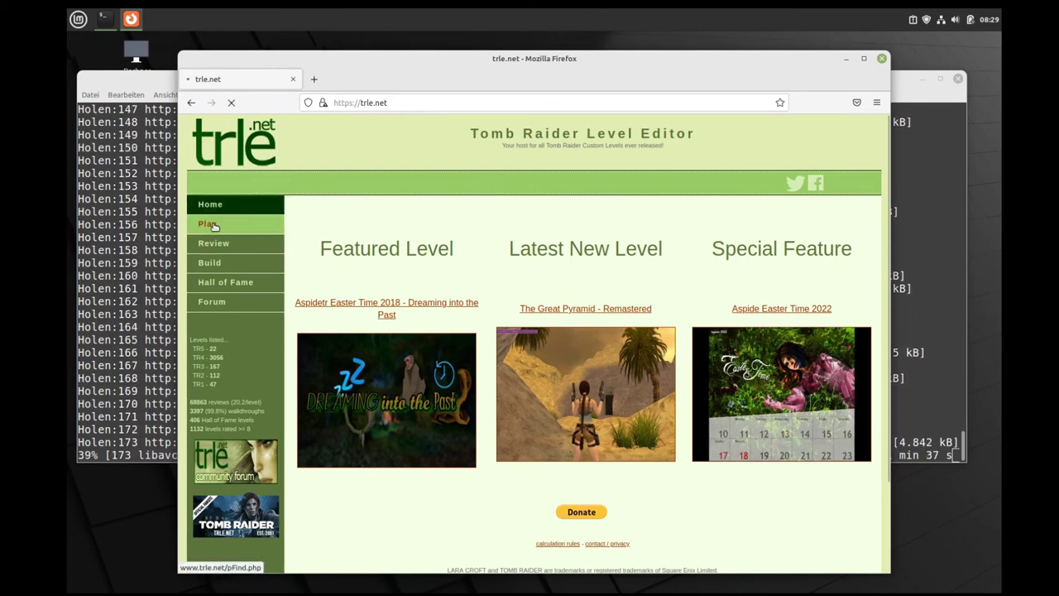
pyautogui.scroll(-2, 605, 344)
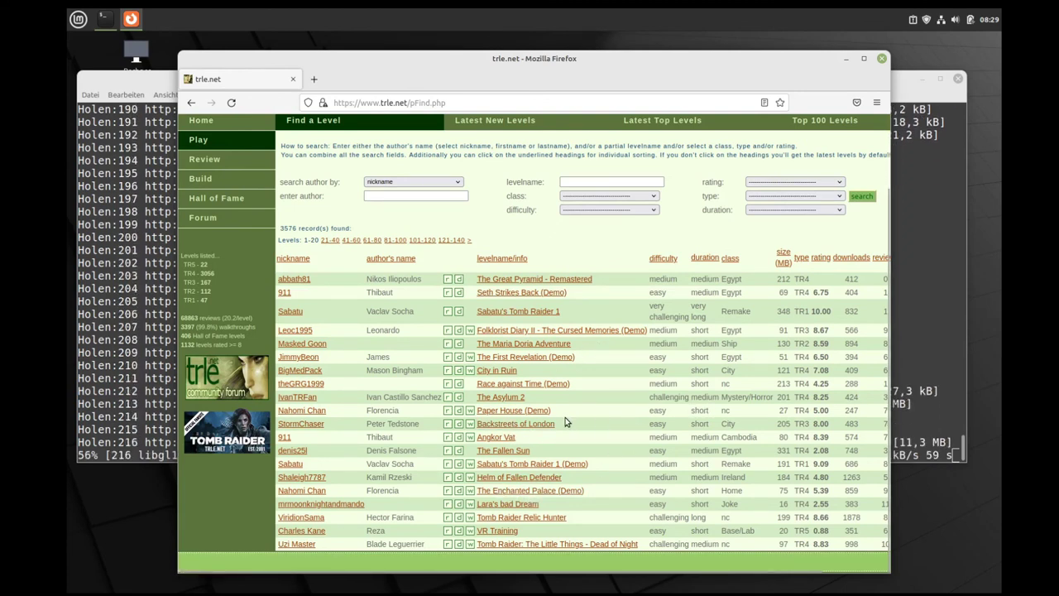
pyautogui.click(494, 426)
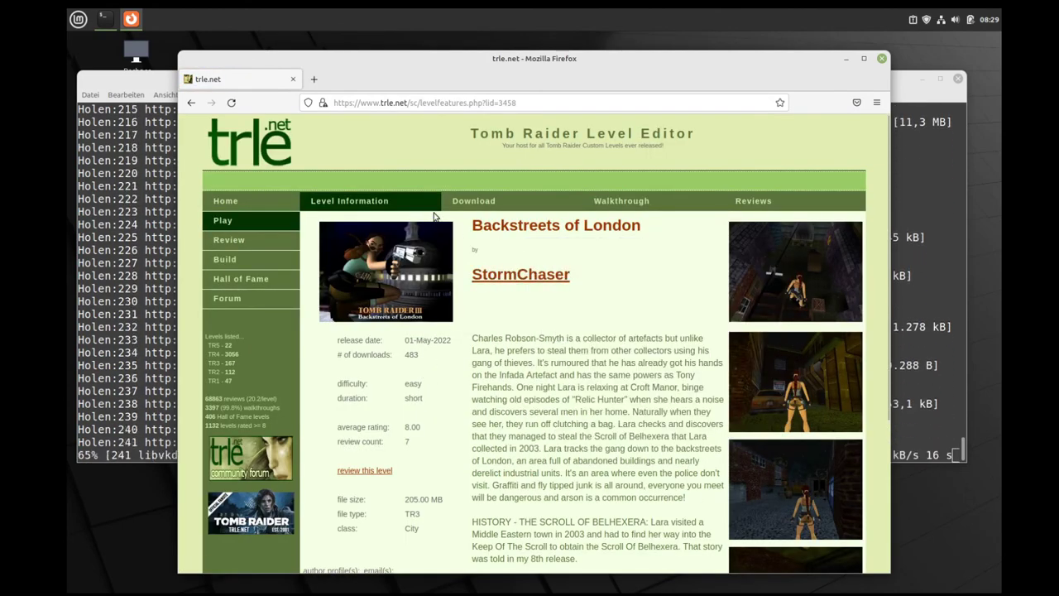
pyautogui.click(464, 203)
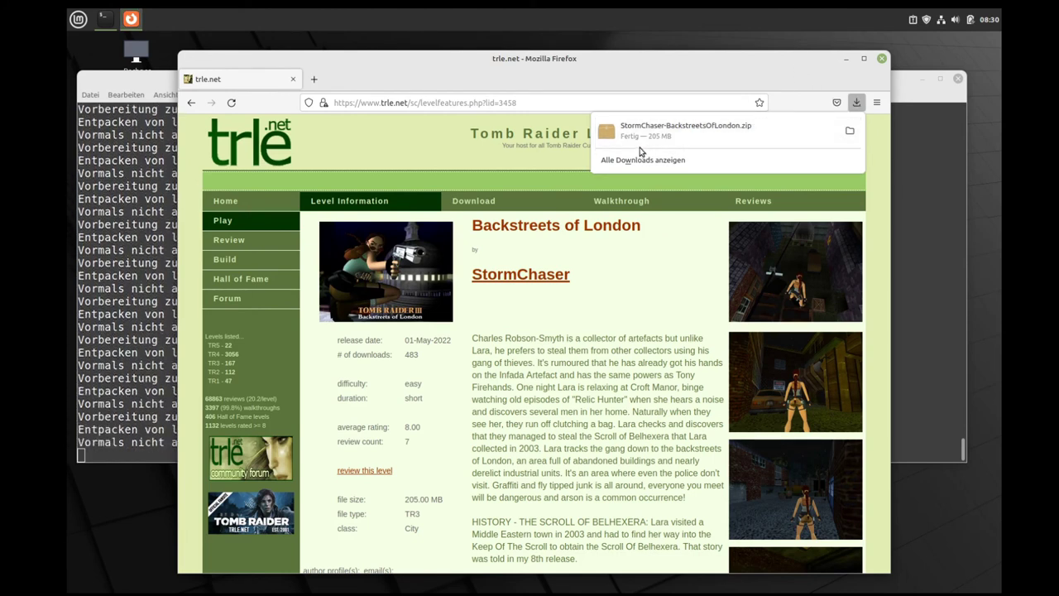
pyautogui.click(882, 61)
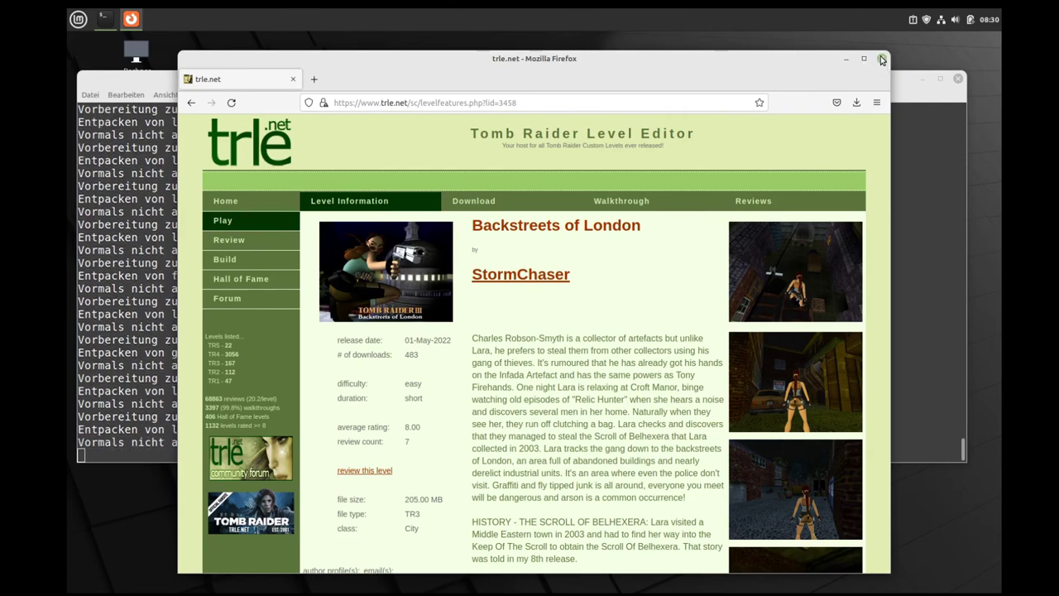
# Step: Close Firefox and, once the wine32 and libwine setup finishes, close the terminal
pyautogui.click(882, 59)
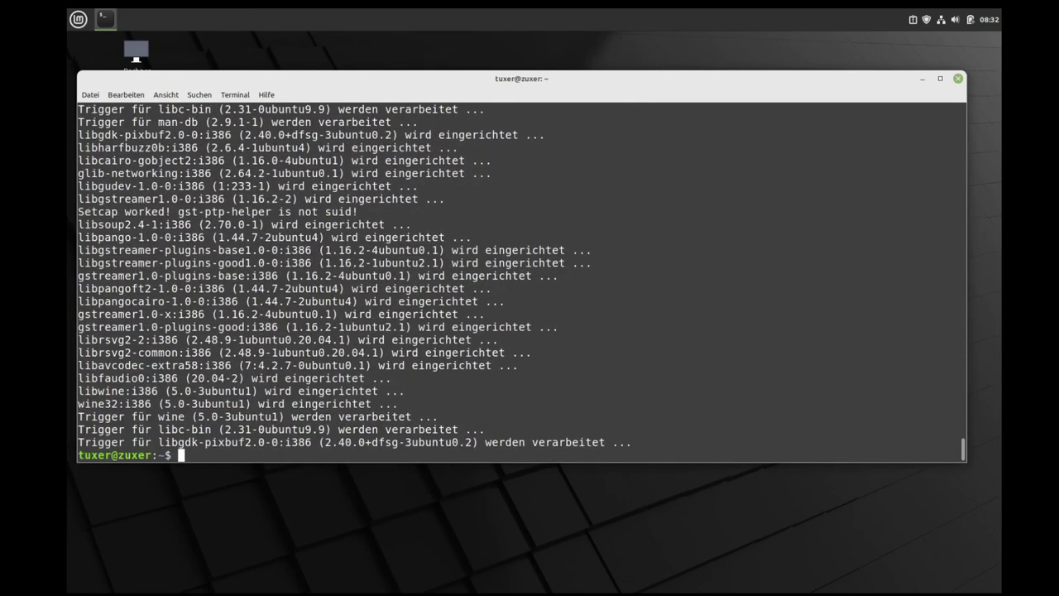
pyautogui.press('Return')
pyautogui.press('Return')
pyautogui.press('Return')
pyautogui.press('Return')
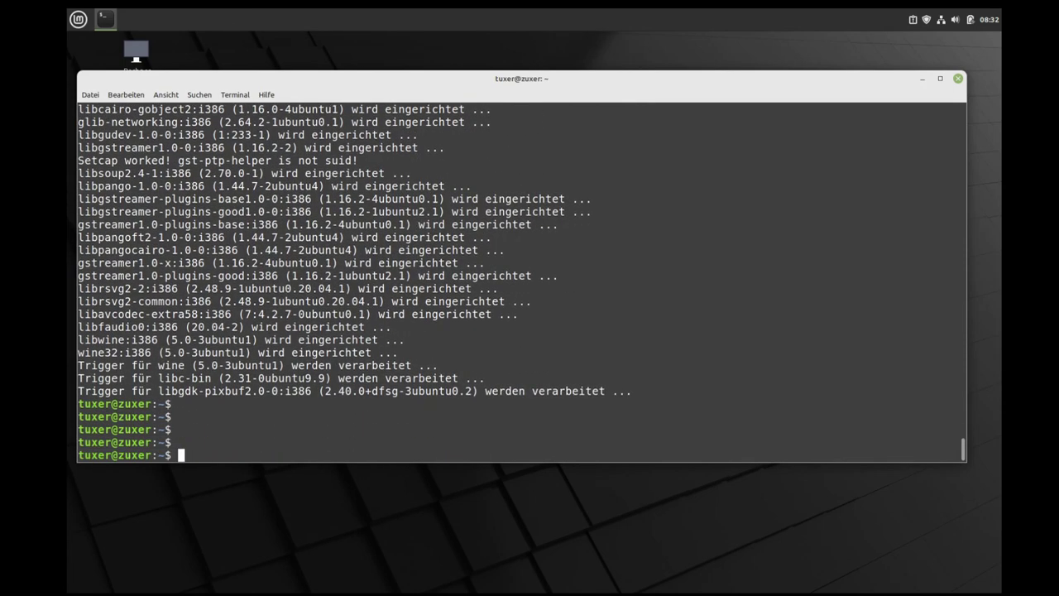
pyautogui.click(958, 79)
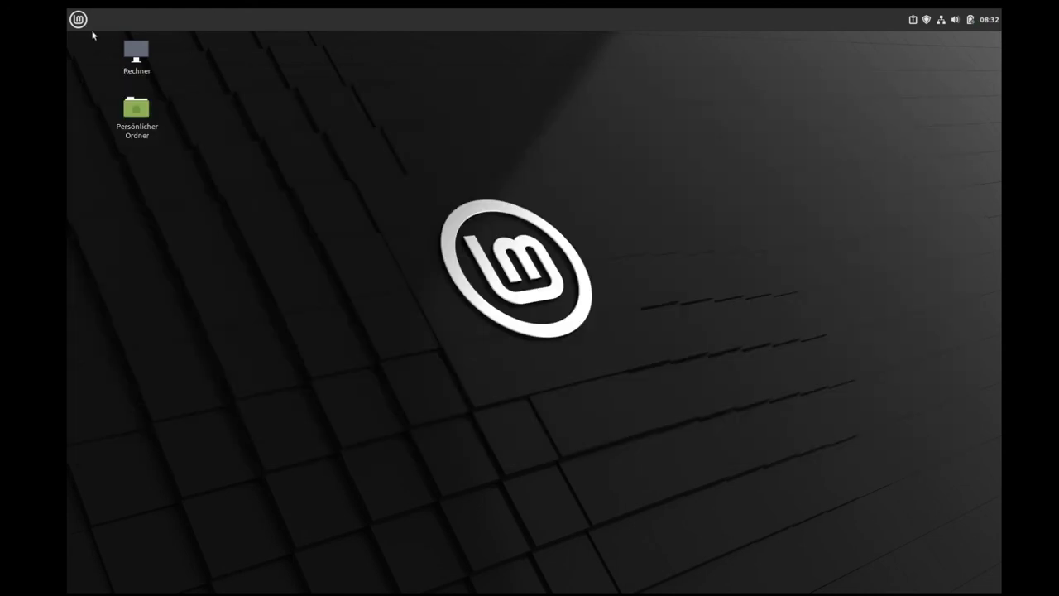
# Step: Extract StormChaser-BackstreetsOfLondon.zip in Downloads with Hier entpacken
pyautogui.click(78, 20)
pyautogui.click(96, 195)
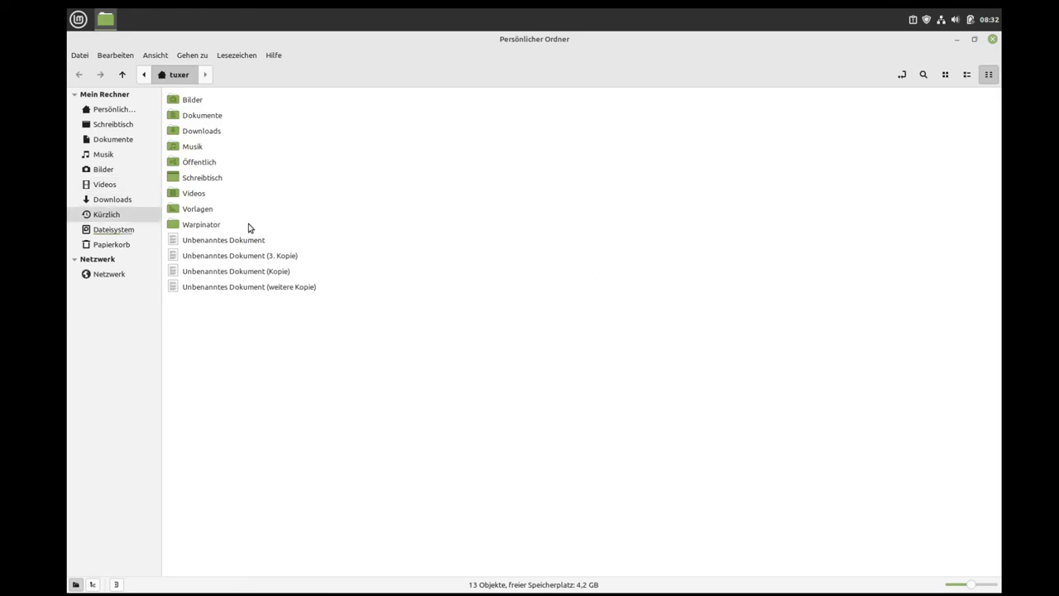
pyautogui.click(121, 201)
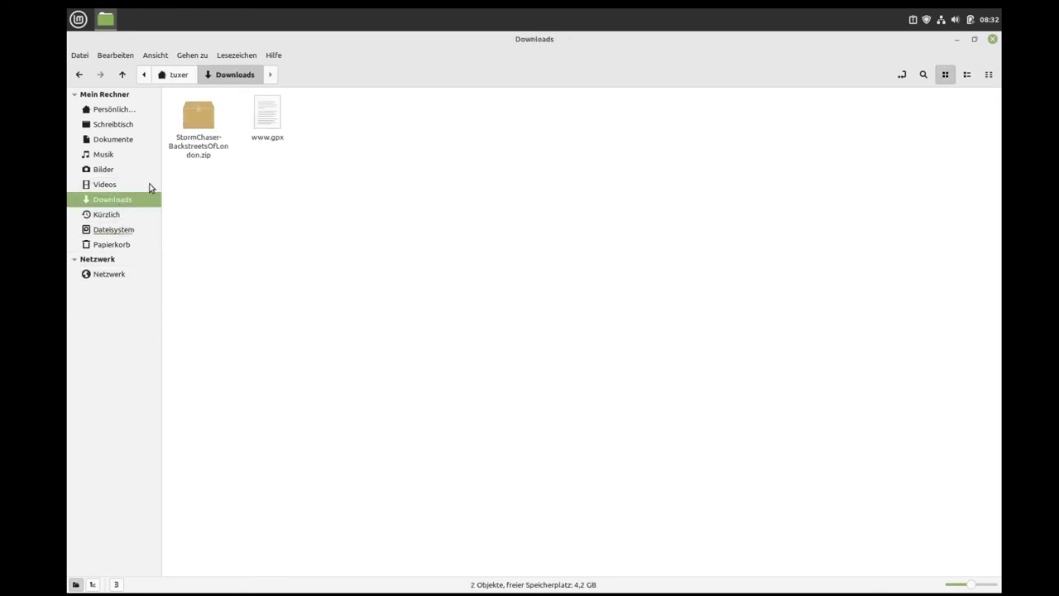
pyautogui.click(967, 74)
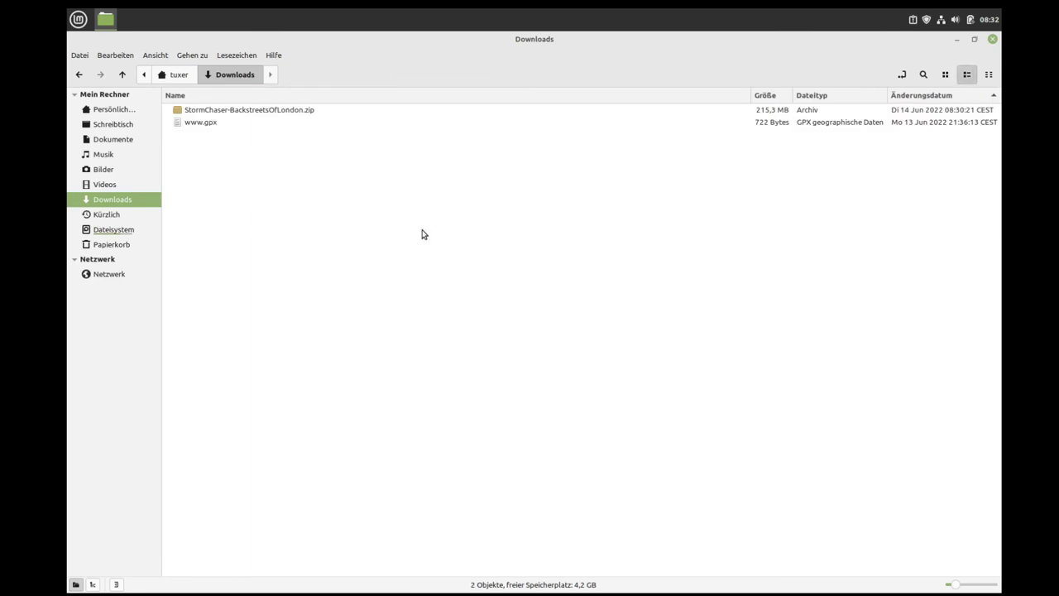
pyautogui.click(241, 116)
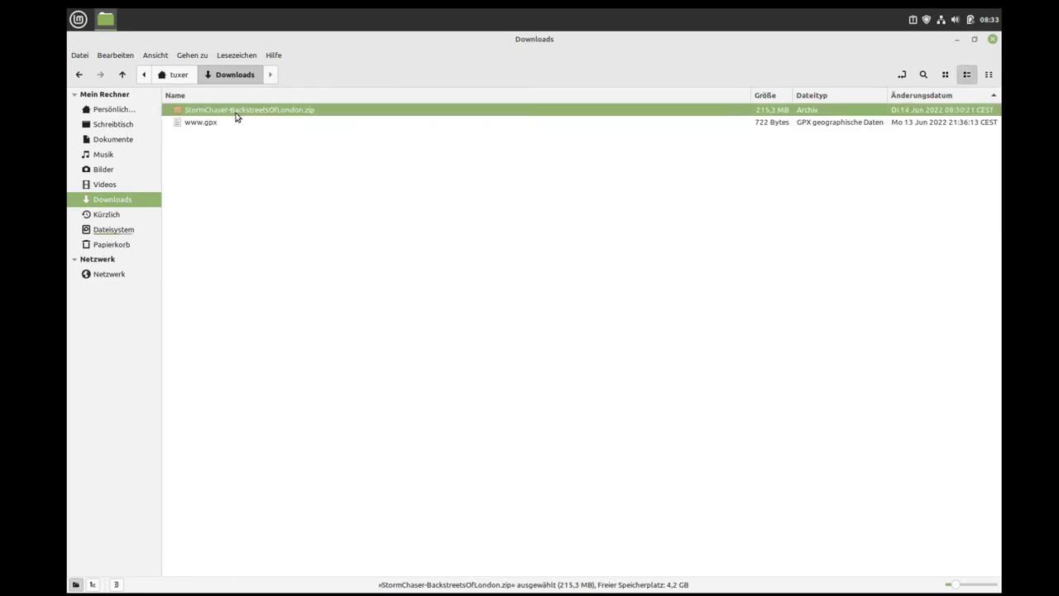
pyautogui.rightClick(236, 117)
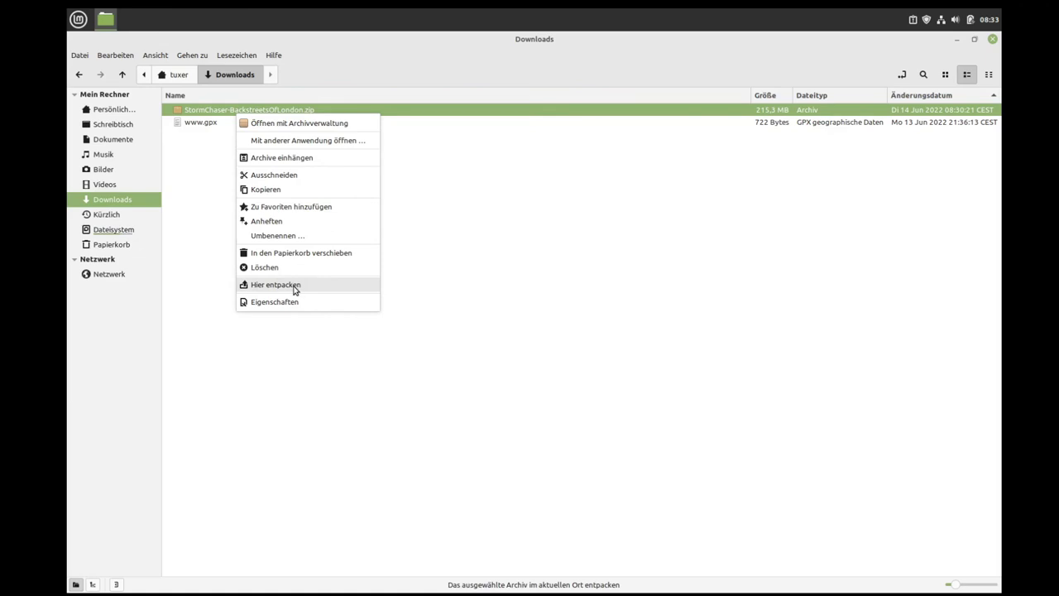
pyautogui.click(261, 286)
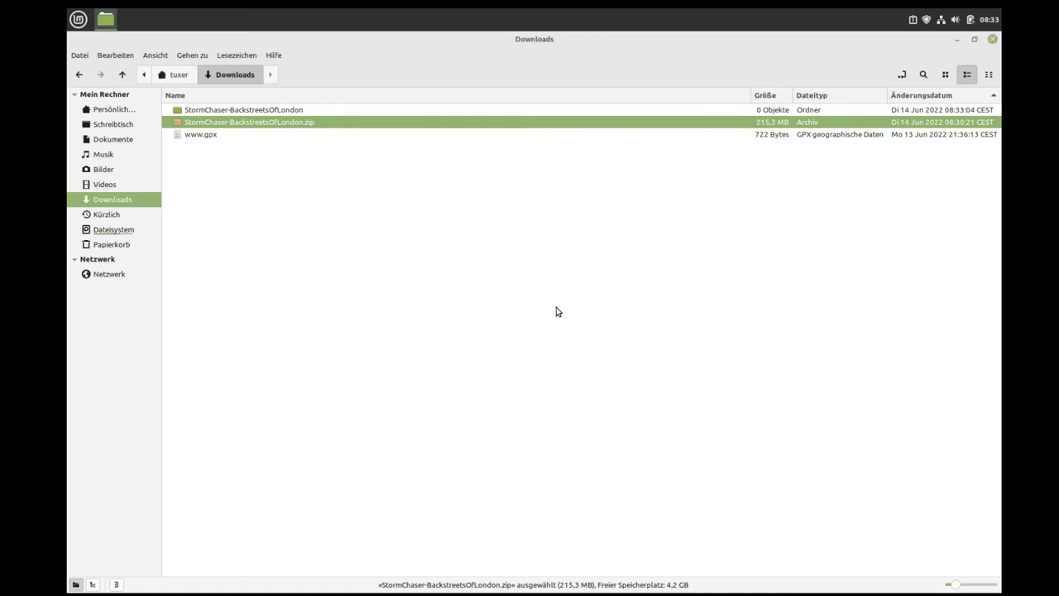
# Step: In the extracted level folder, open tomb3.exe with Q4Wine
pyautogui.doubleClick(279, 115)
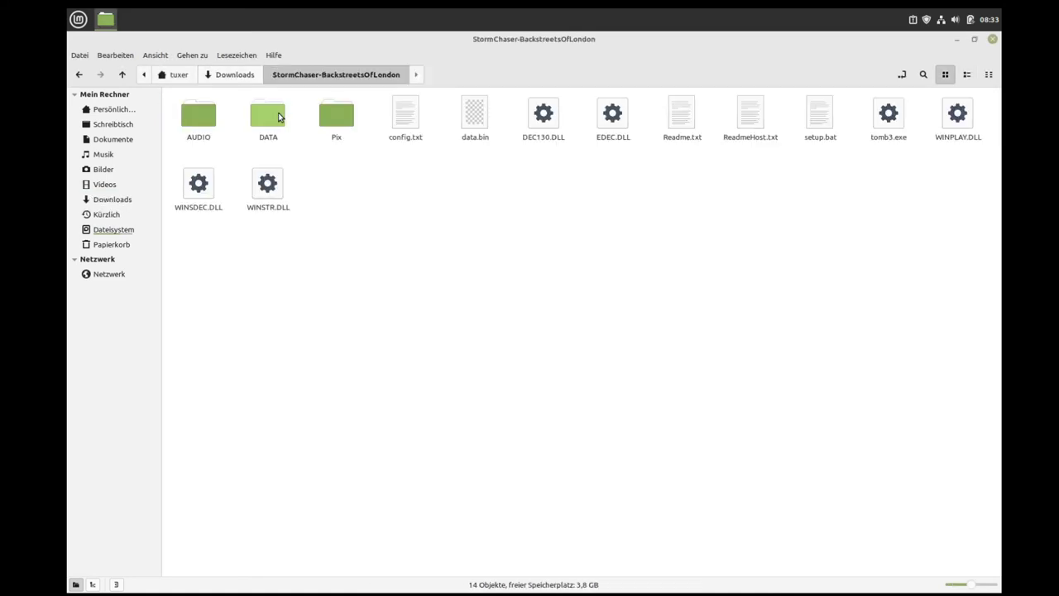
pyautogui.click(967, 75)
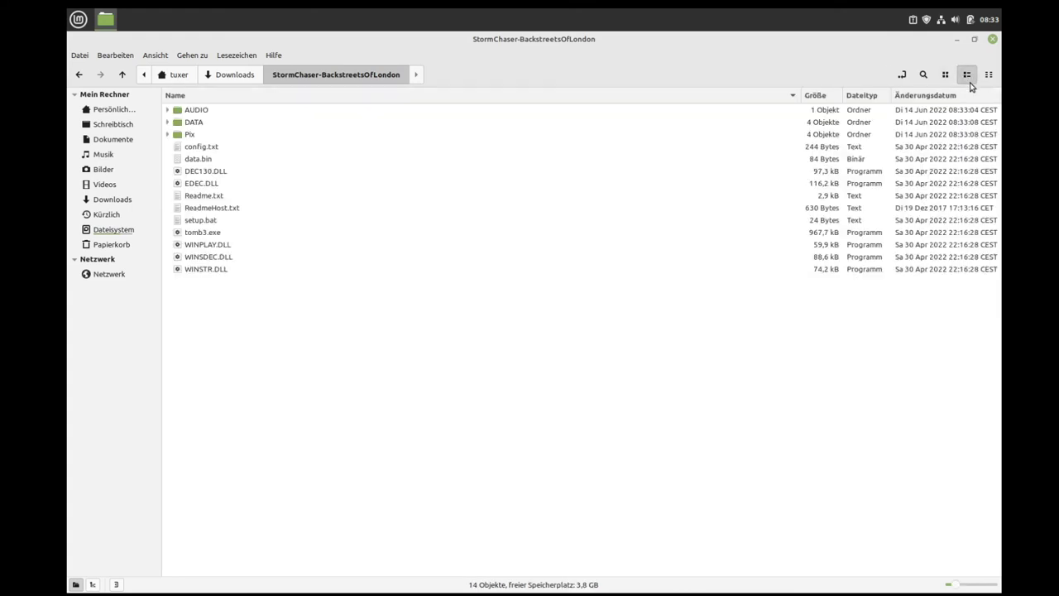
pyautogui.click(195, 234)
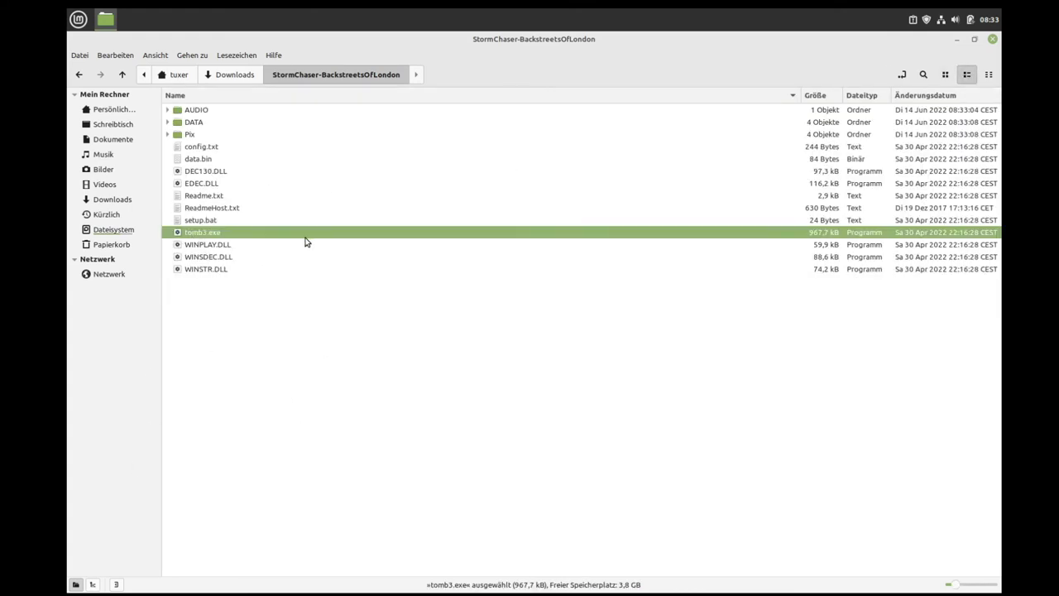
pyautogui.rightClick(210, 238)
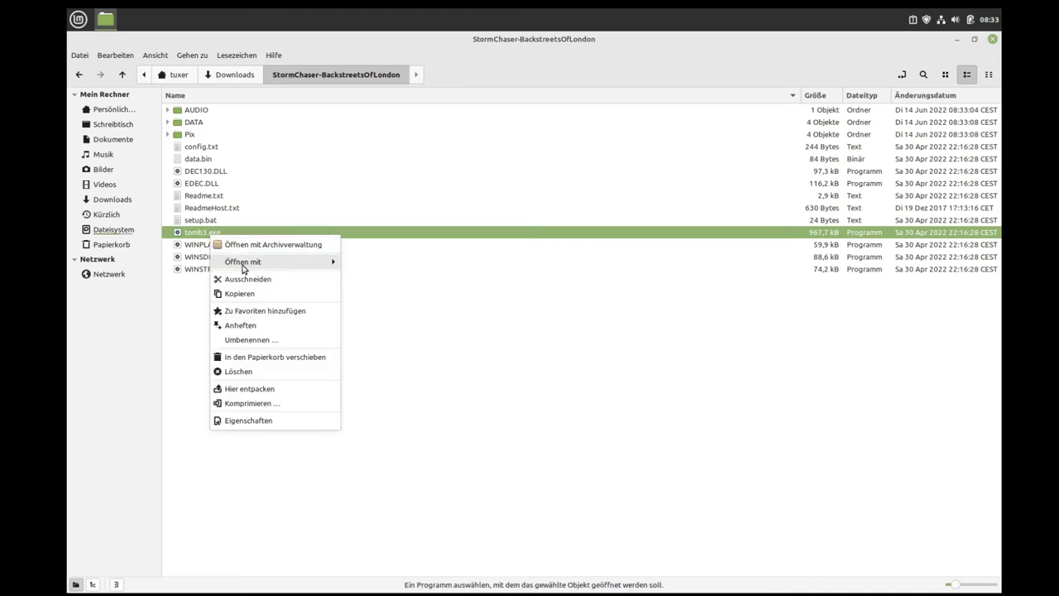
pyautogui.moveTo(244, 267)
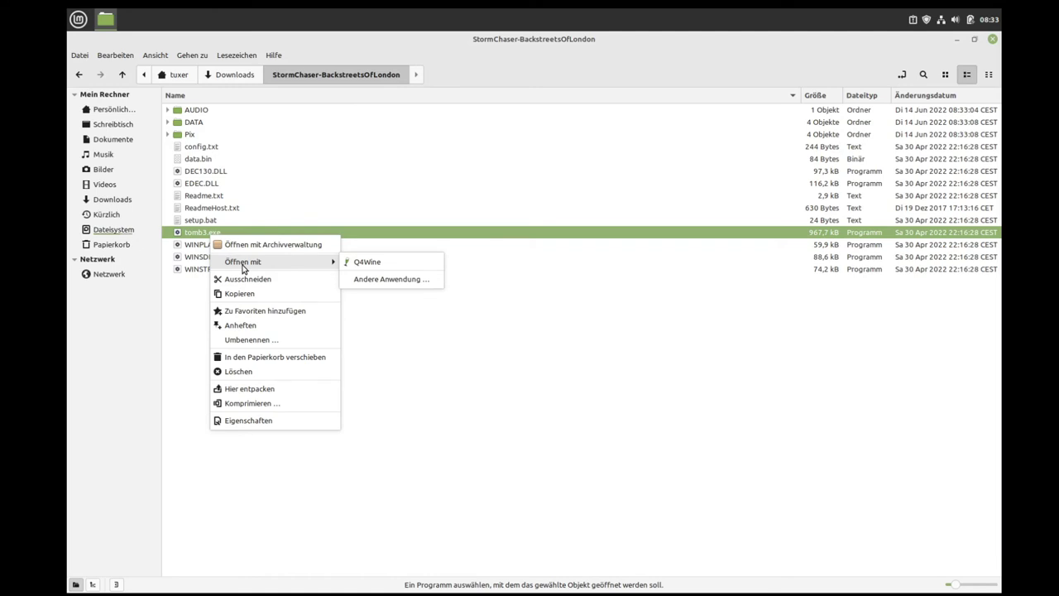
pyautogui.click(369, 262)
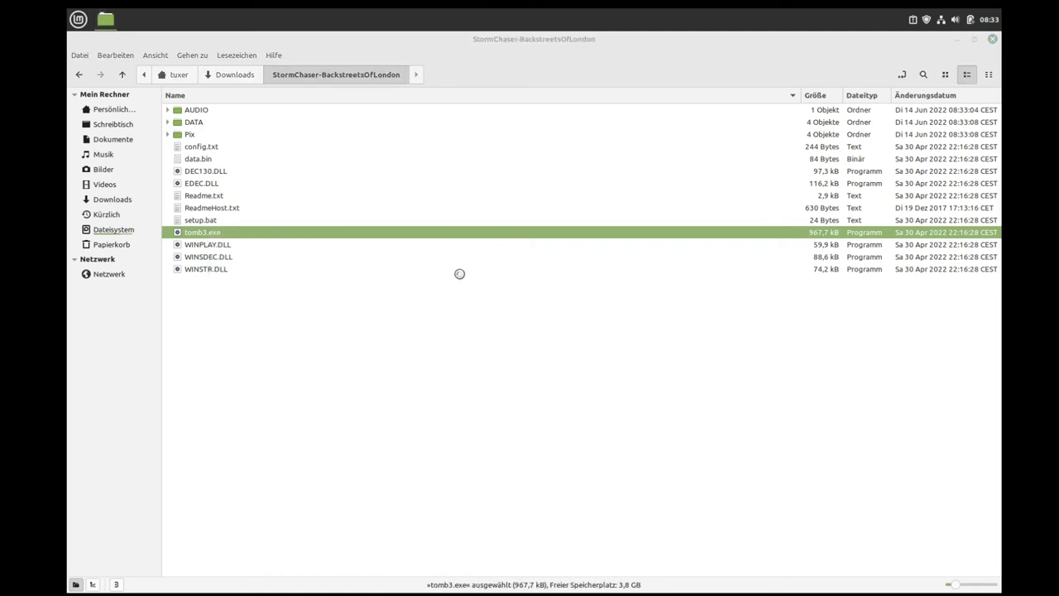
# Step: Accept all Q4Wine first-run defaults, then run tomb3.exe under the Default prefix
pyautogui.click(633, 404)
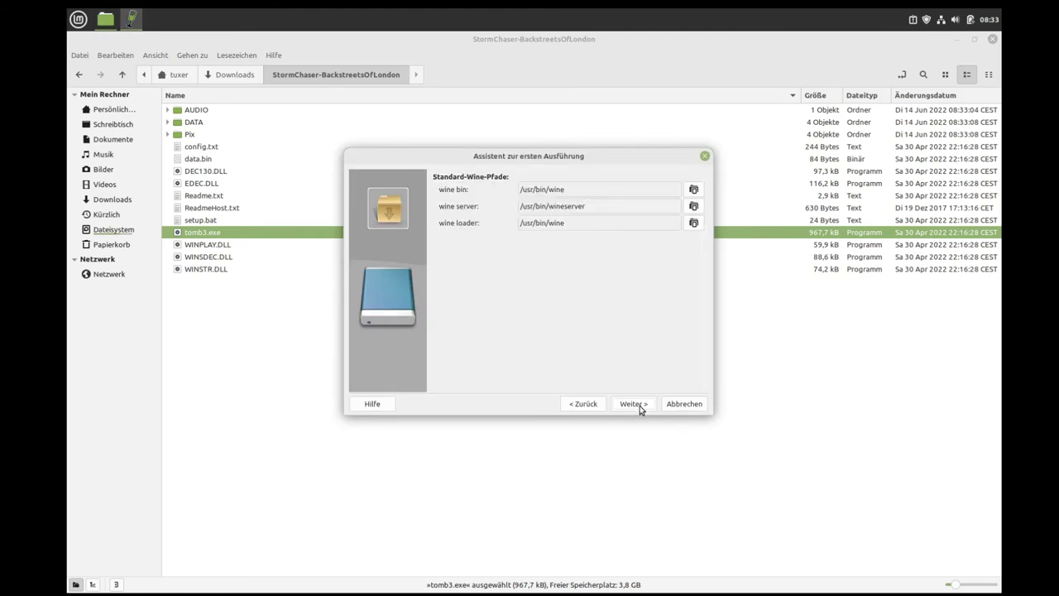
pyautogui.click(639, 404)
pyautogui.click(639, 404)
pyautogui.click(639, 405)
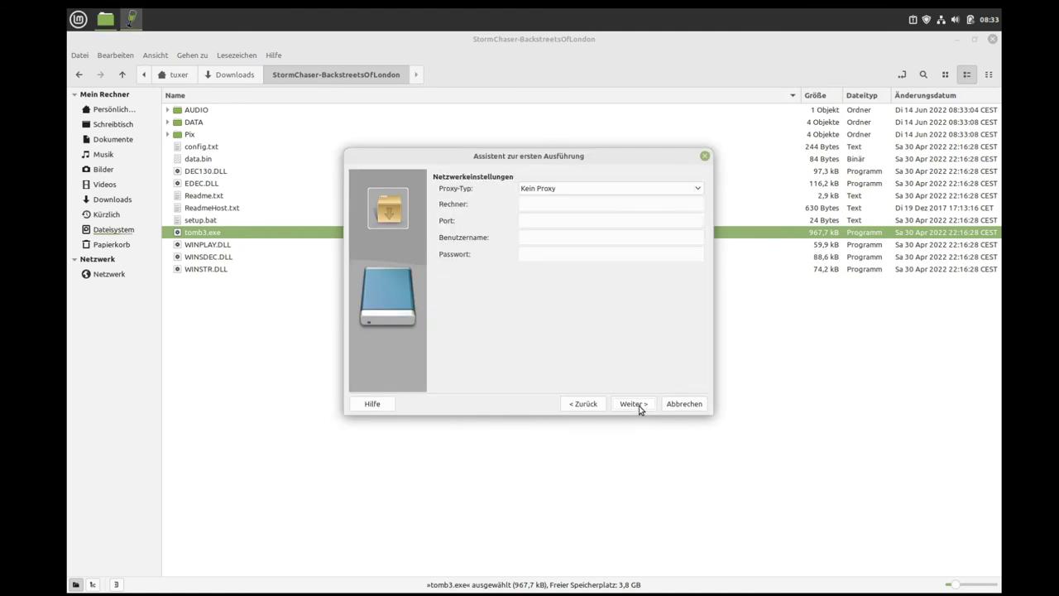
pyautogui.click(639, 404)
pyautogui.click(639, 404)
pyautogui.click(639, 405)
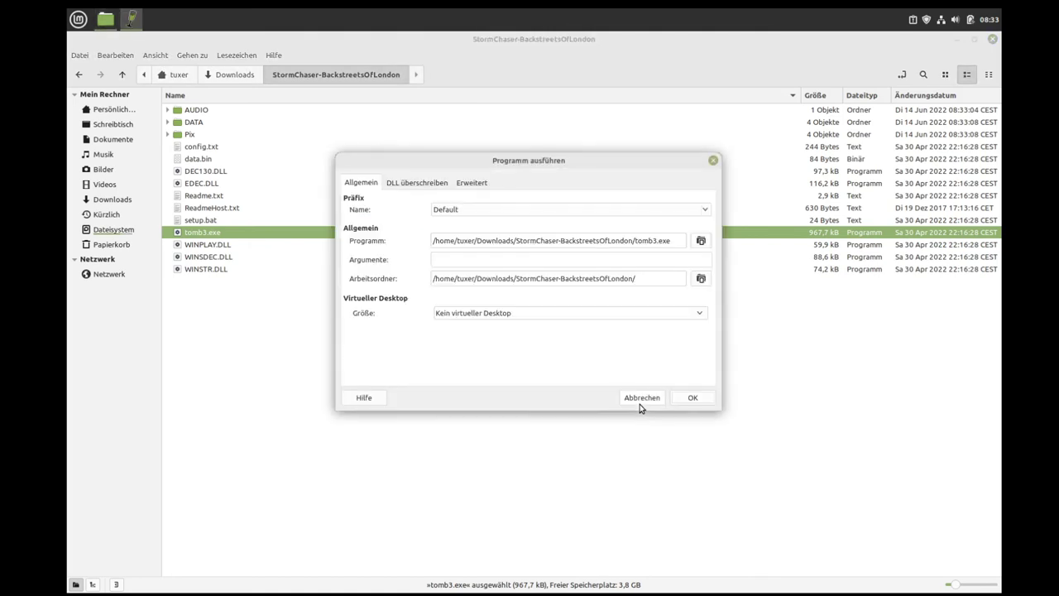
pyautogui.click(687, 399)
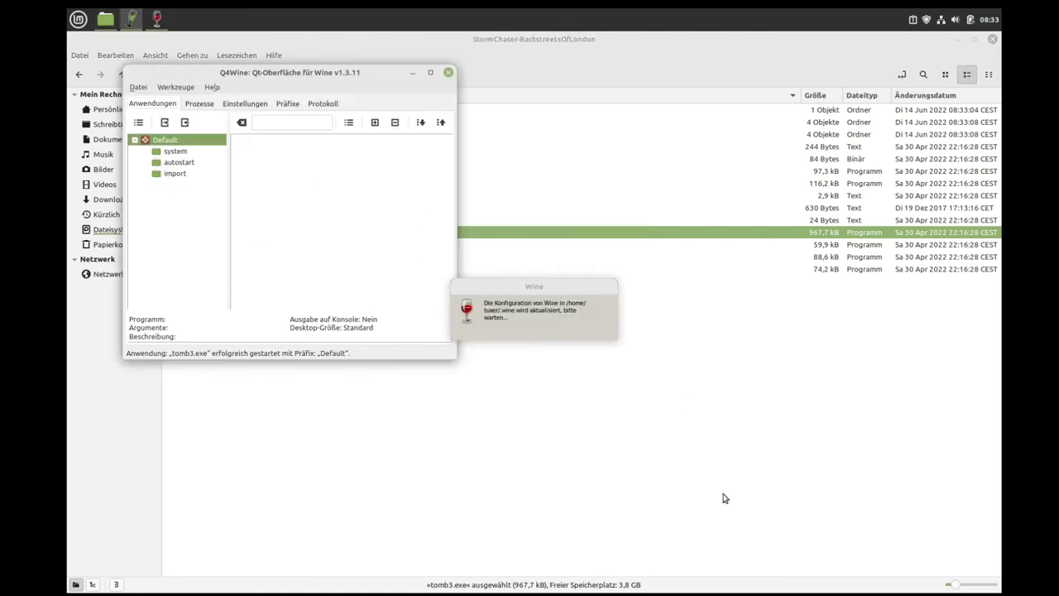
pyautogui.click(958, 39)
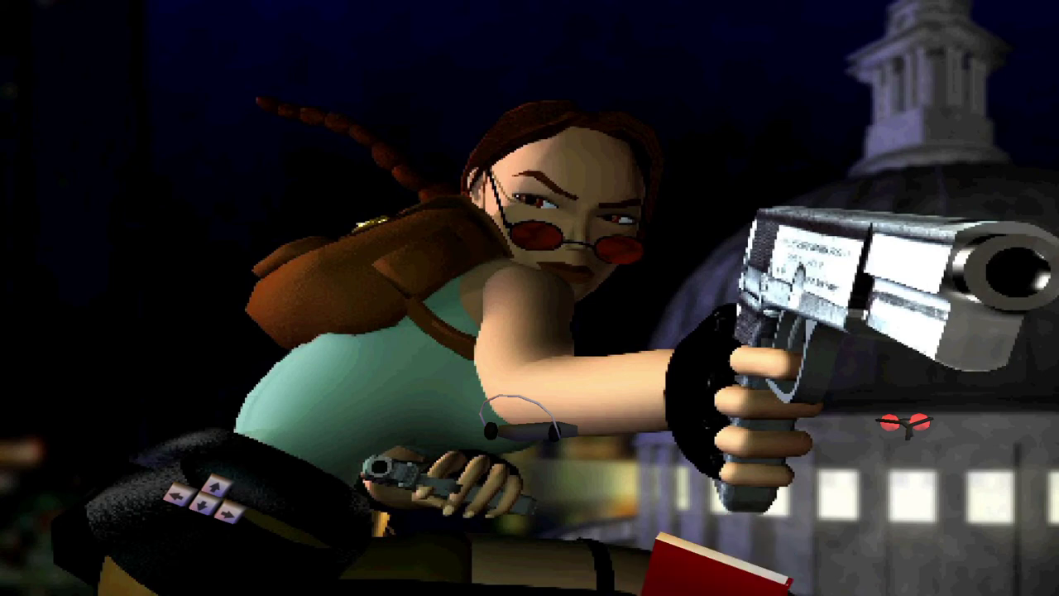
# Step: Rotate the Tomb Raider III inventory ring and exit the game from the title menu
pyautogui.press('Left')
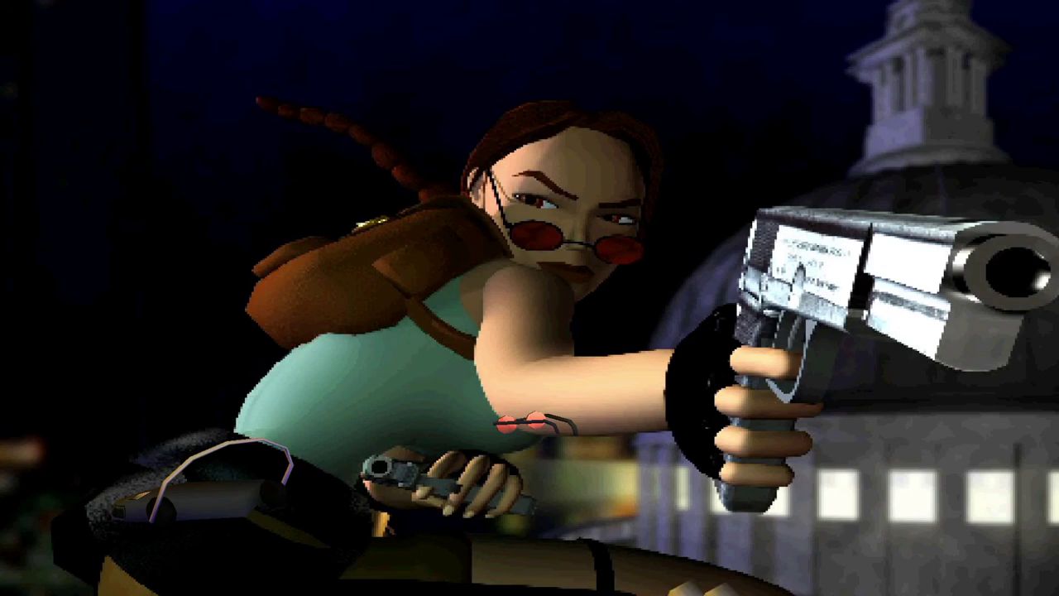
pyautogui.press('Return')
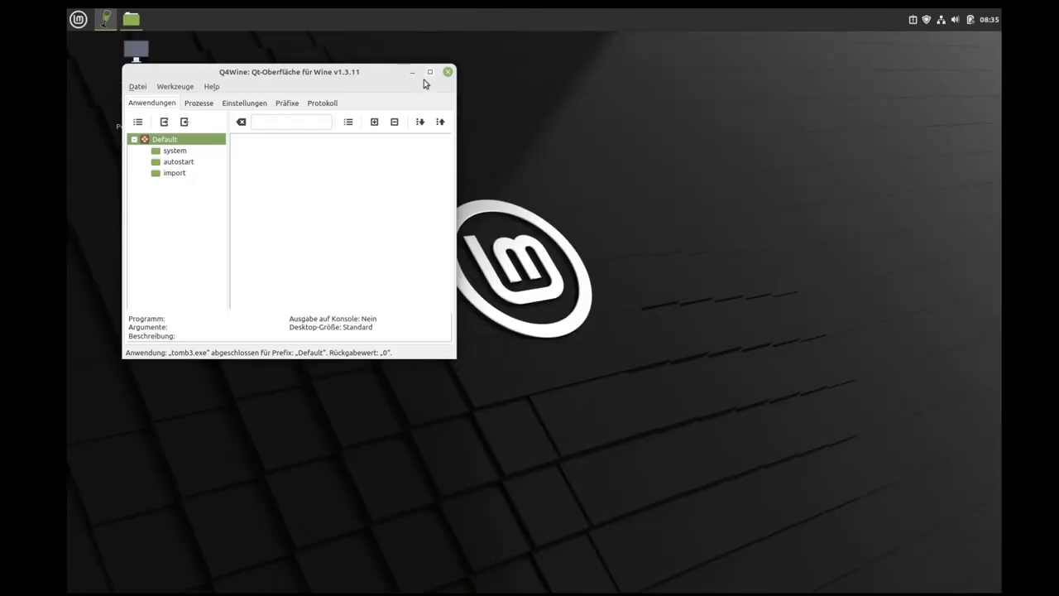
# Step: Close Q4Wine, launch Firefox and enter 'mtbt' in the address bar
pyautogui.click(448, 72)
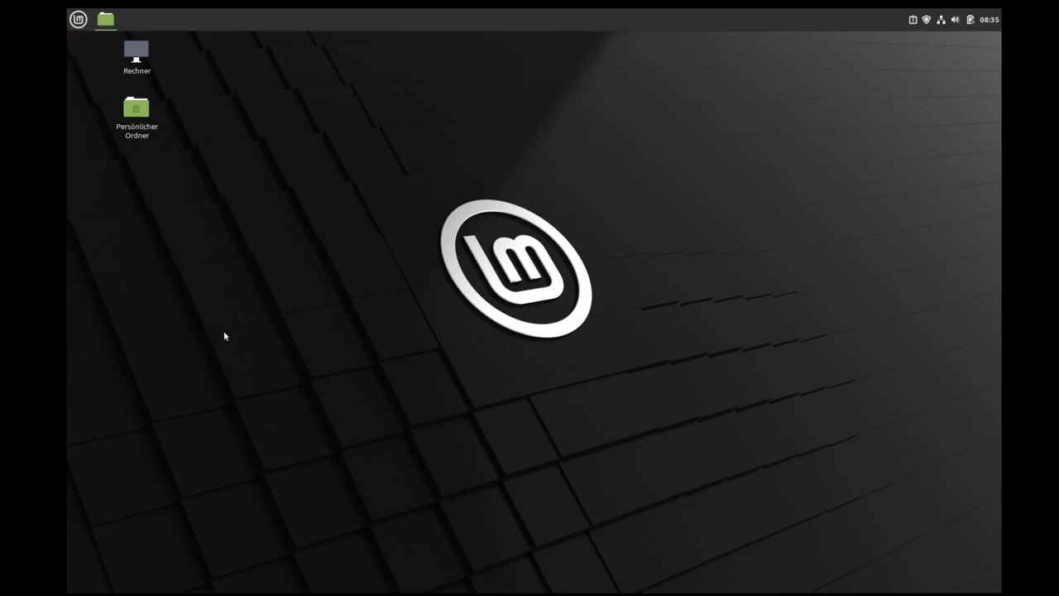
pyautogui.click(82, 25)
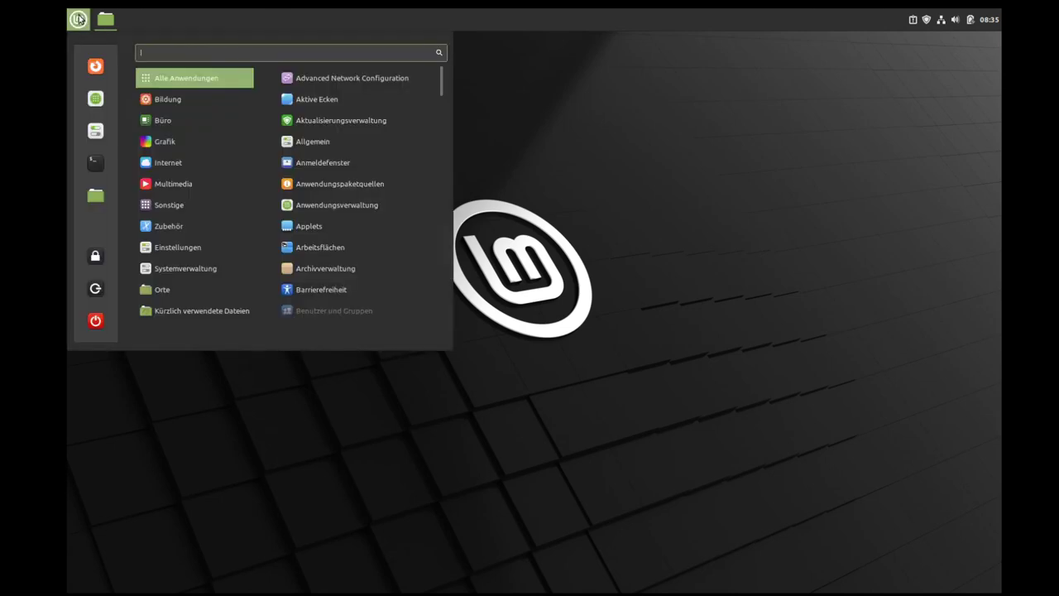
pyautogui.click(96, 73)
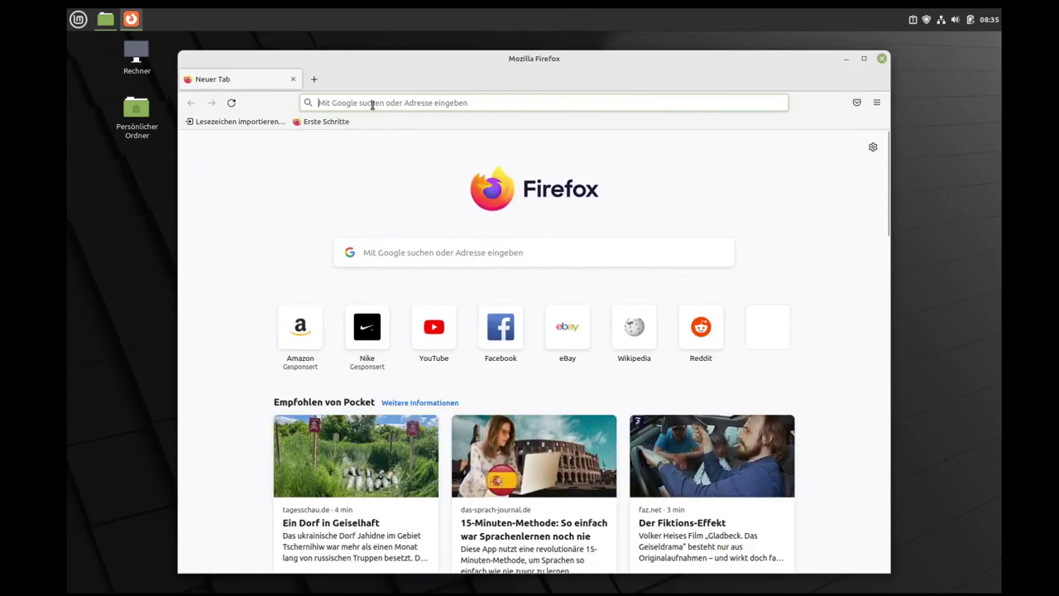
pyautogui.click(372, 104)
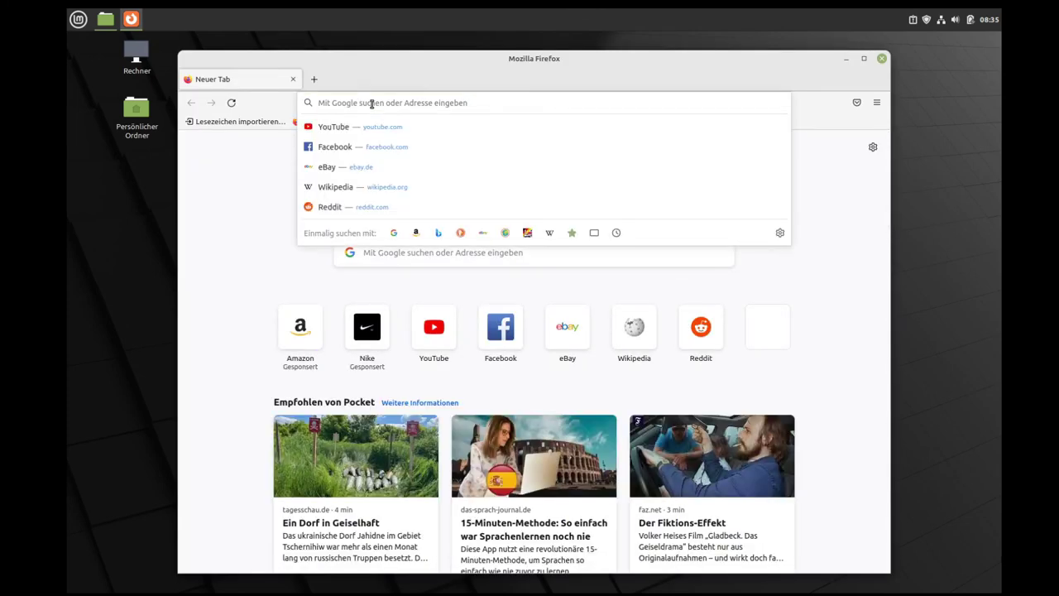
pyautogui.write('mtb')
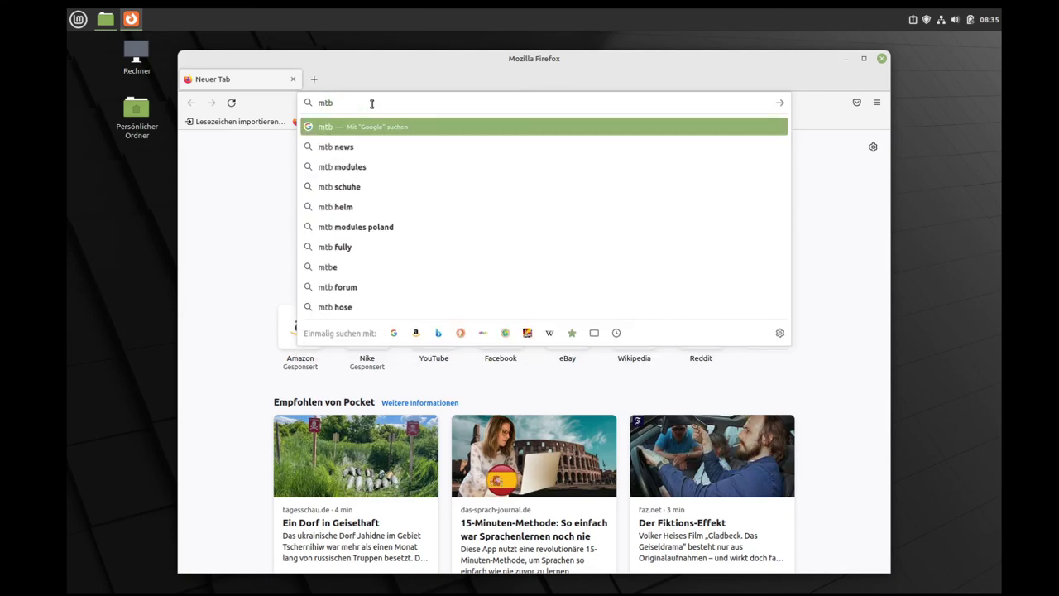